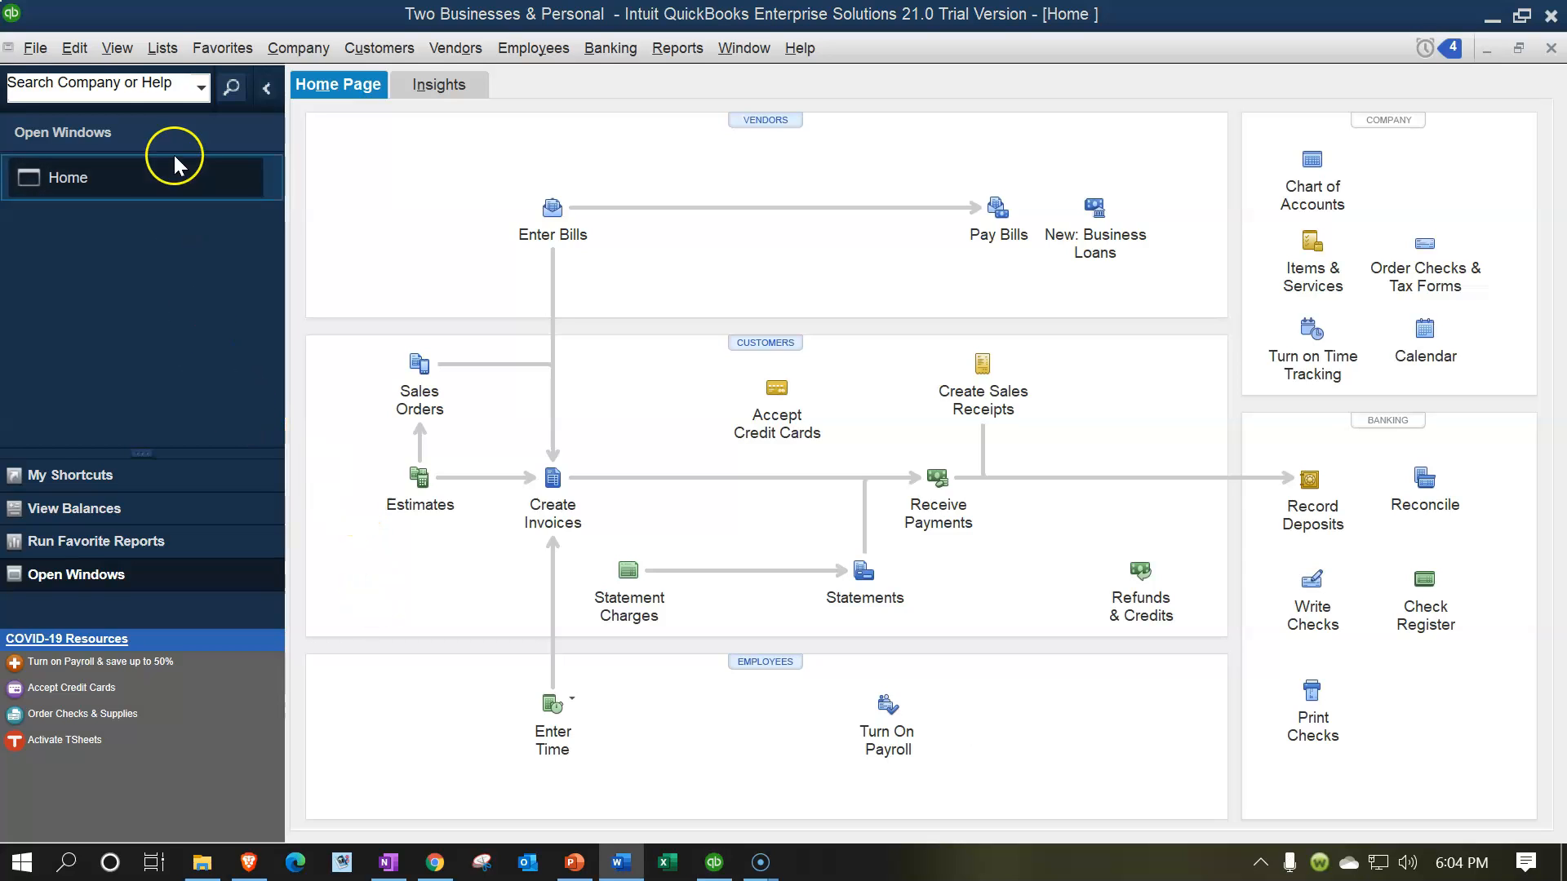
- Open the Checking account's register from the chart of accounts
{"action": "left_click", "coordinate": [155, 54]}
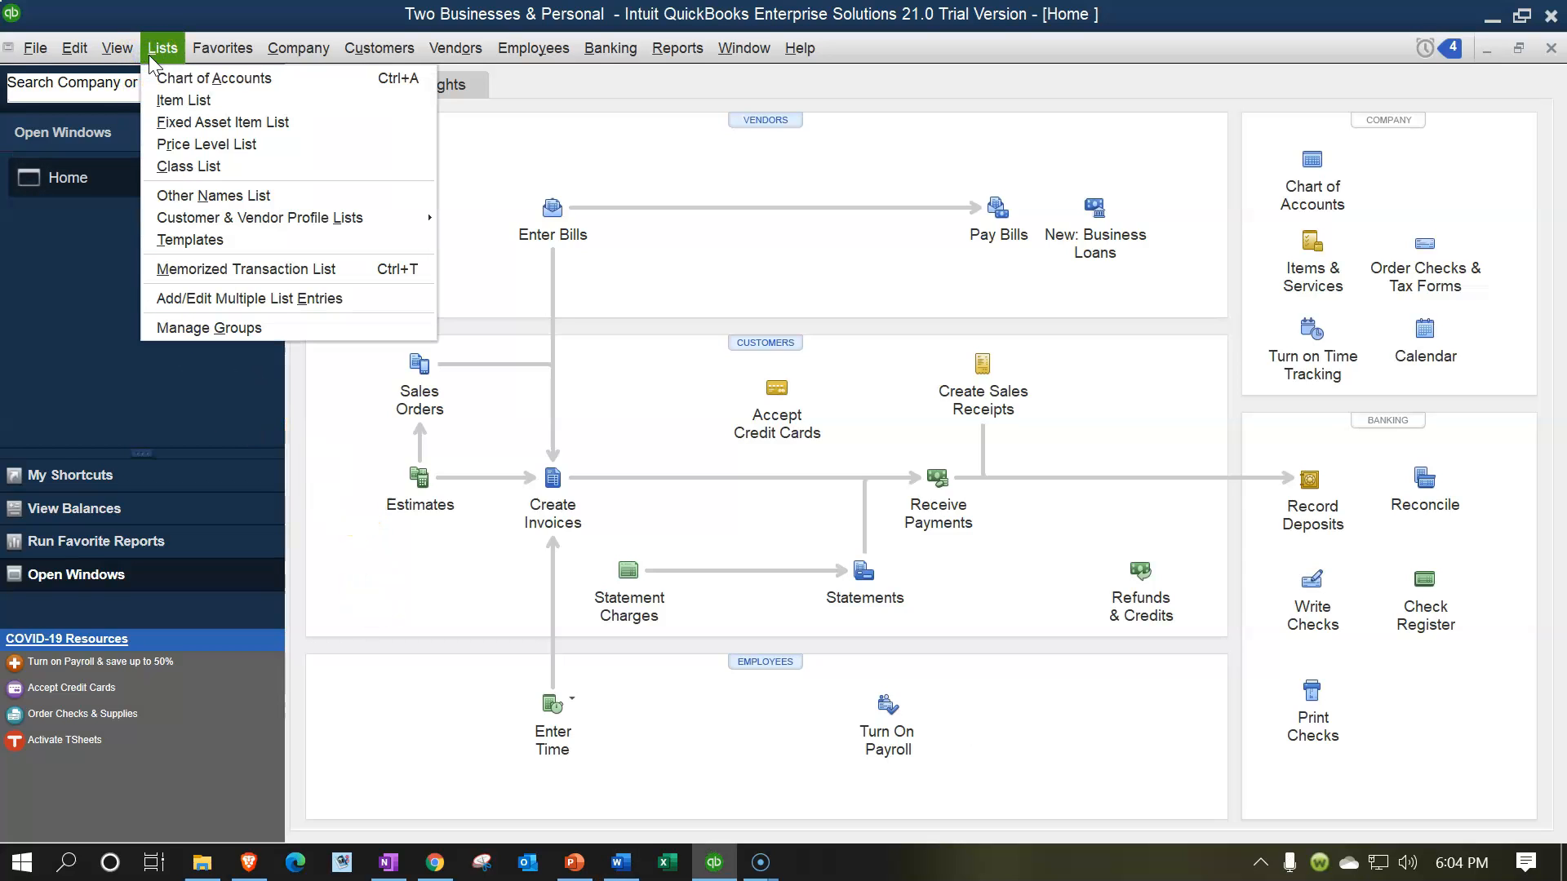
{"action": "left_click", "coordinate": [164, 78]}
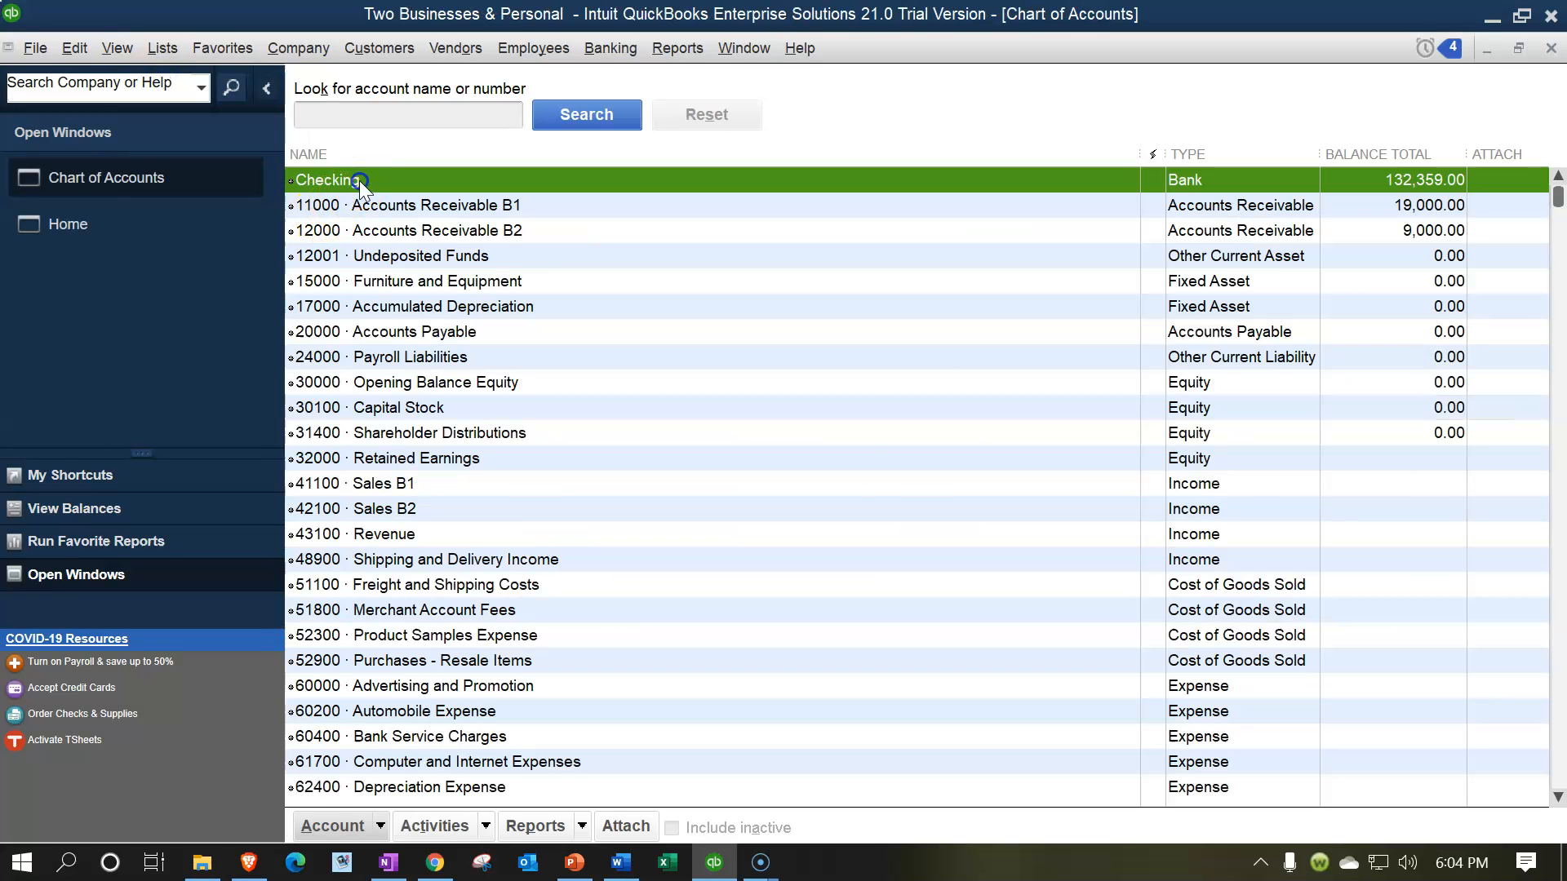
{"action": "double_click", "coordinate": [359, 181]}
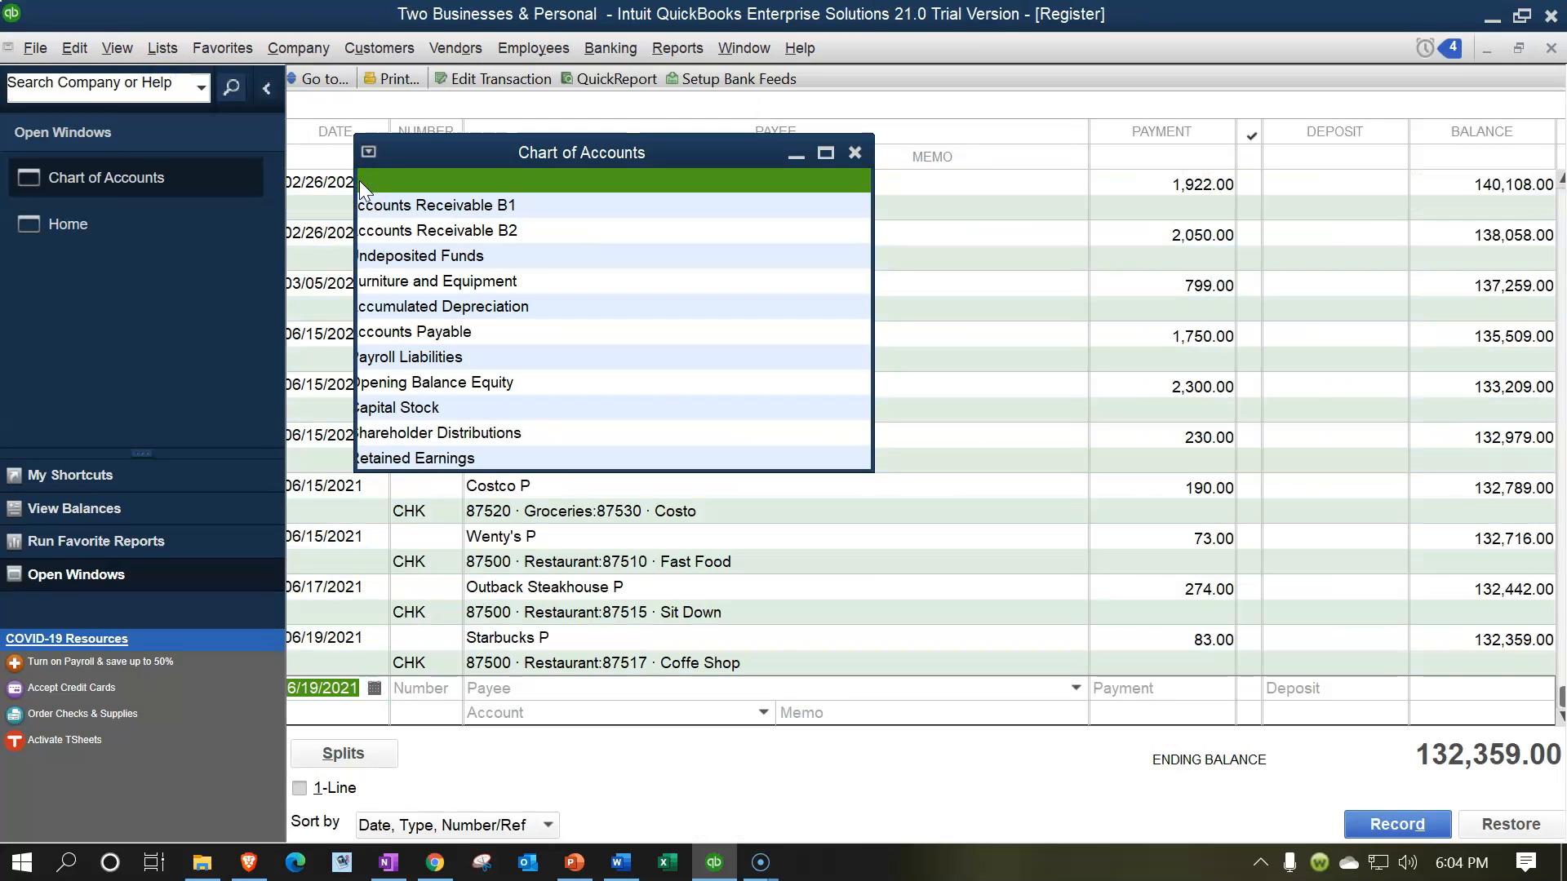
- Date the new Checking register entry 07/01/2021 and clear its check number
{"action": "key", "text": "plus"}
{"action": "key", "text": "plus"}
{"action": "key", "text": "plus"}
{"action": "key", "text": "plus"}
{"action": "key", "text": "plus"}
{"action": "key", "text": "plus"}
{"action": "key", "text": "plus"}
{"action": "key", "text": "plus"}
{"action": "key", "text": "plus"}
{"action": "key", "text": "plus"}
{"action": "key", "text": "plus"}
{"action": "key", "text": "plus"}
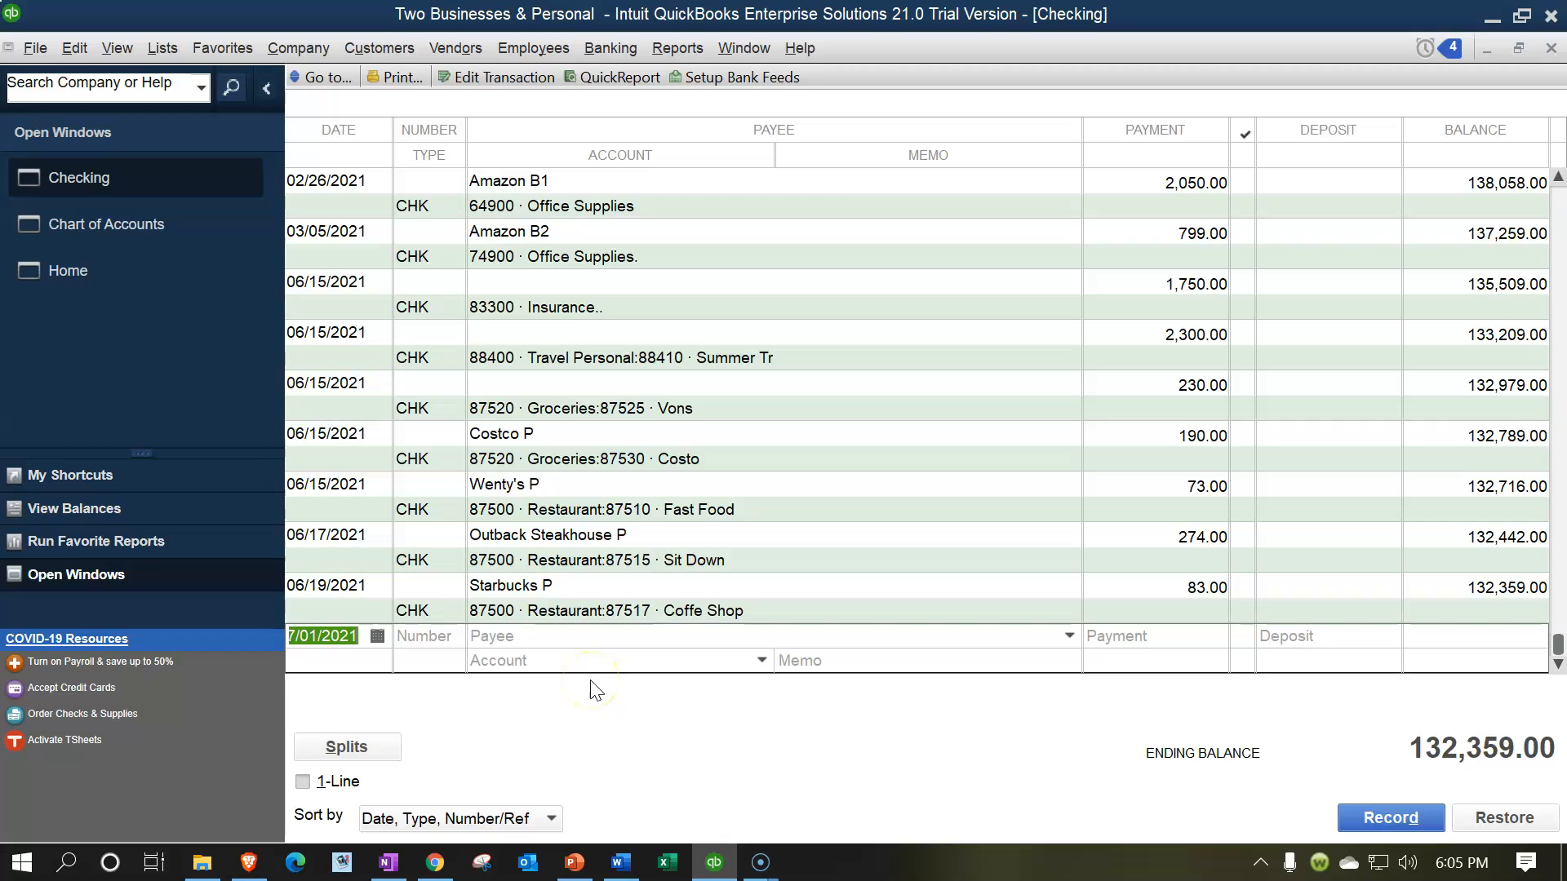
{"action": "key", "text": "Tab"}
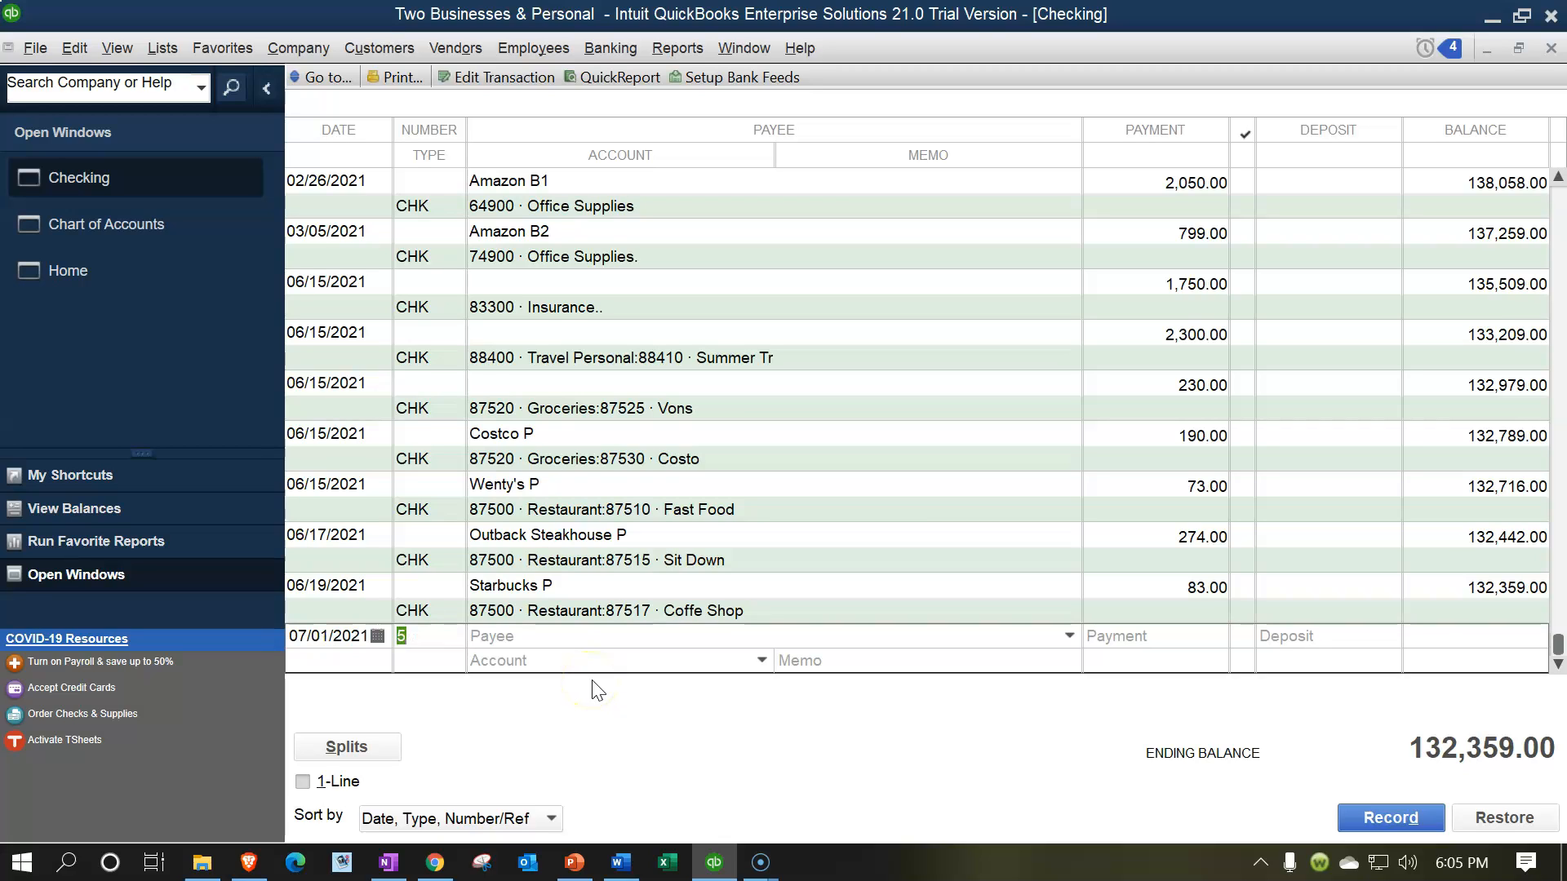
{"action": "key", "text": "BackSpace"}
{"action": "key", "text": "Tab"}
{"action": "key", "text": "Tab"}
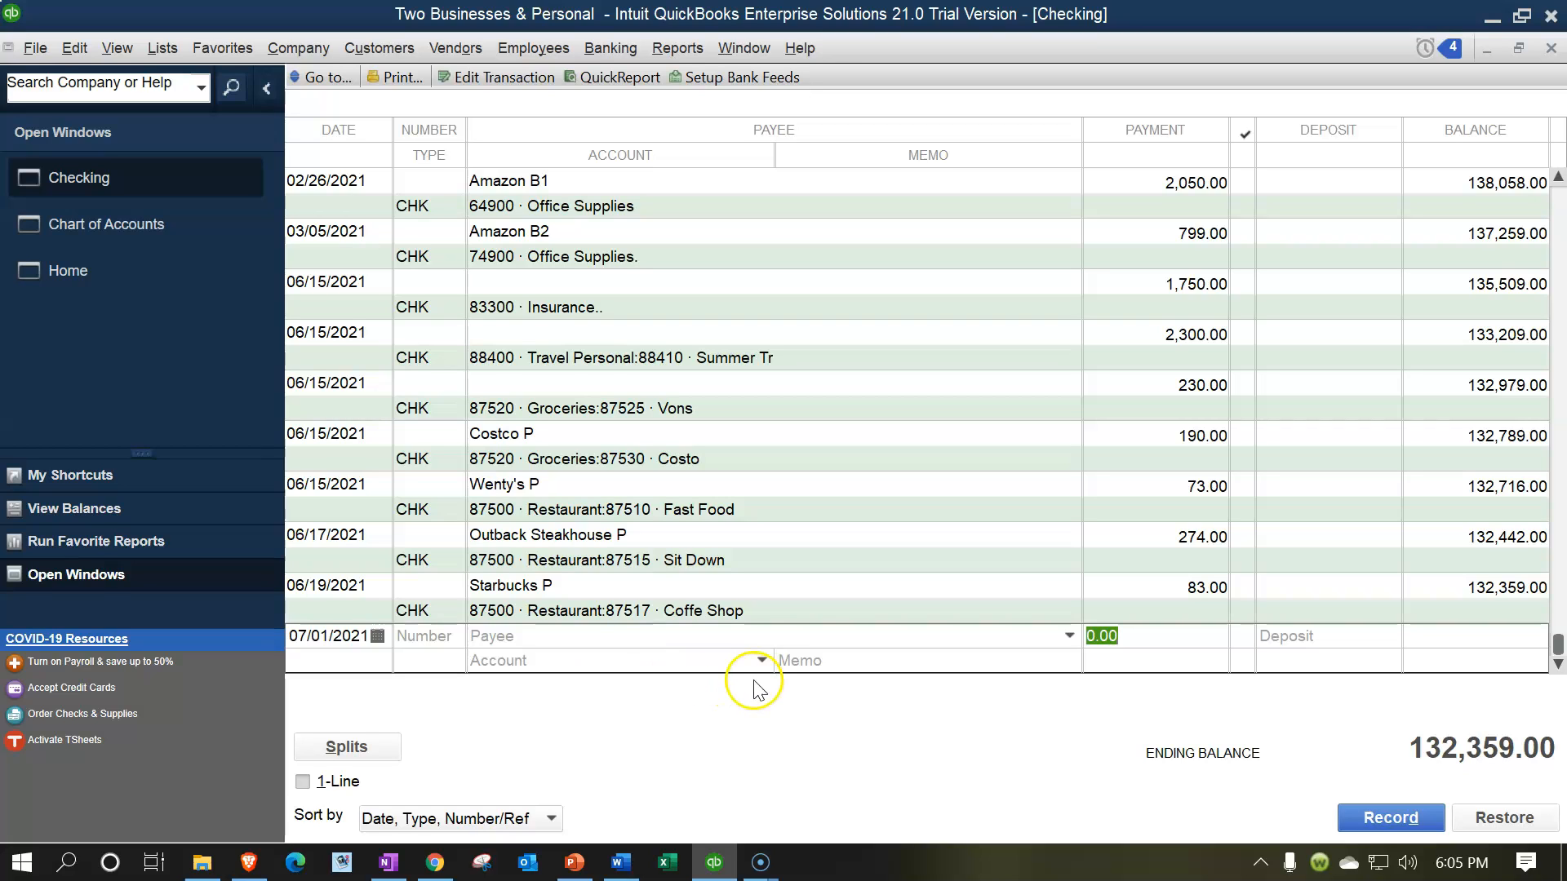
- Open the split lines of the new register entry and browse the accounts available for the first line
{"action": "left_click", "coordinate": [762, 660]}
{"action": "left_click", "coordinate": [762, 660]}
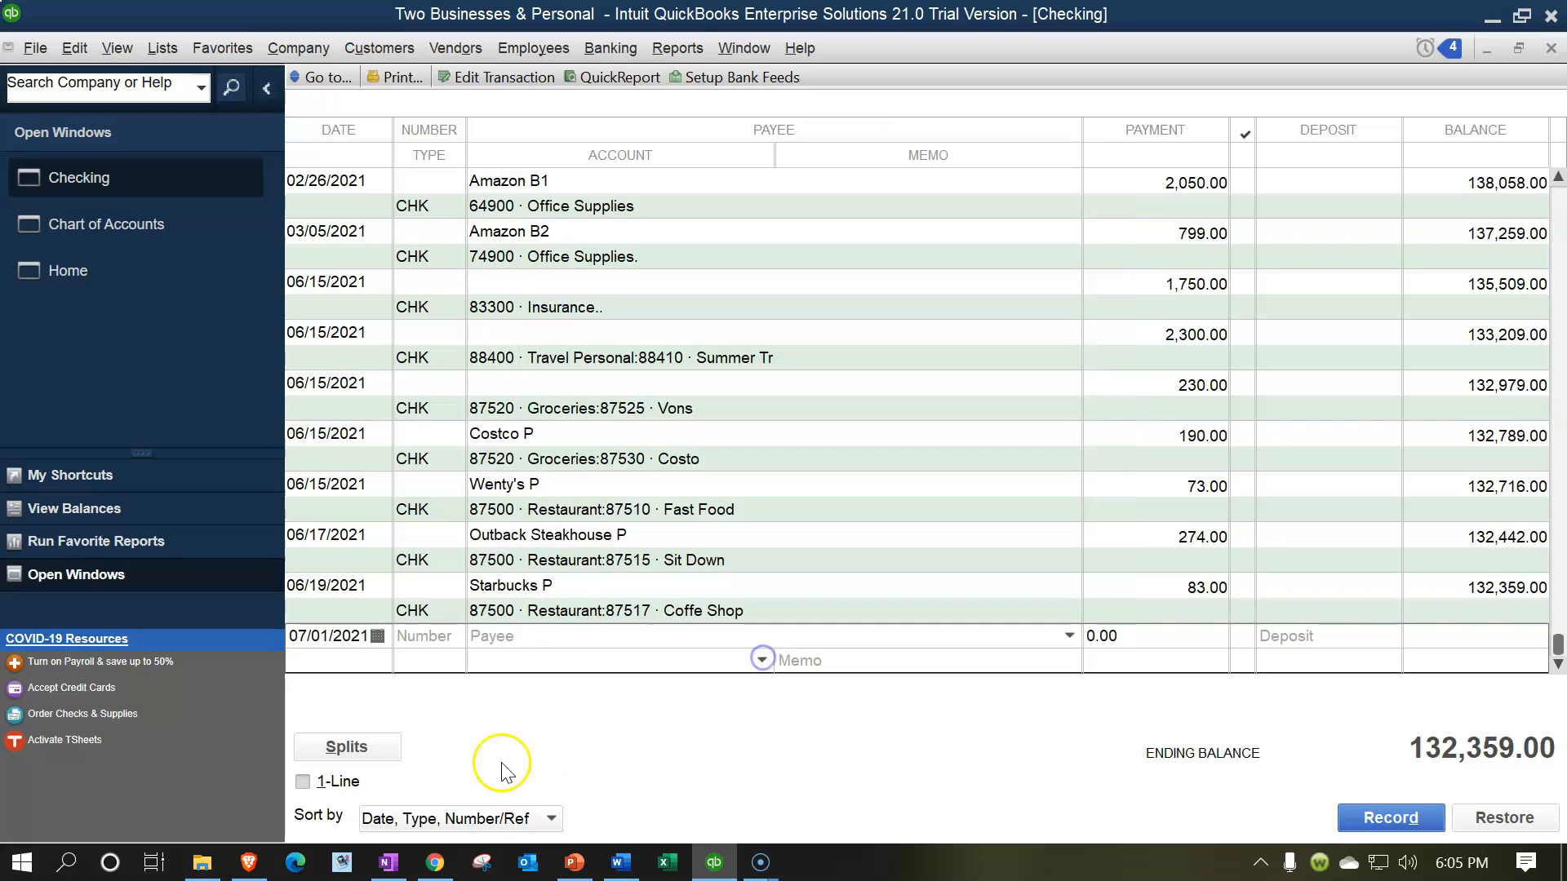
{"action": "left_click", "coordinate": [393, 751]}
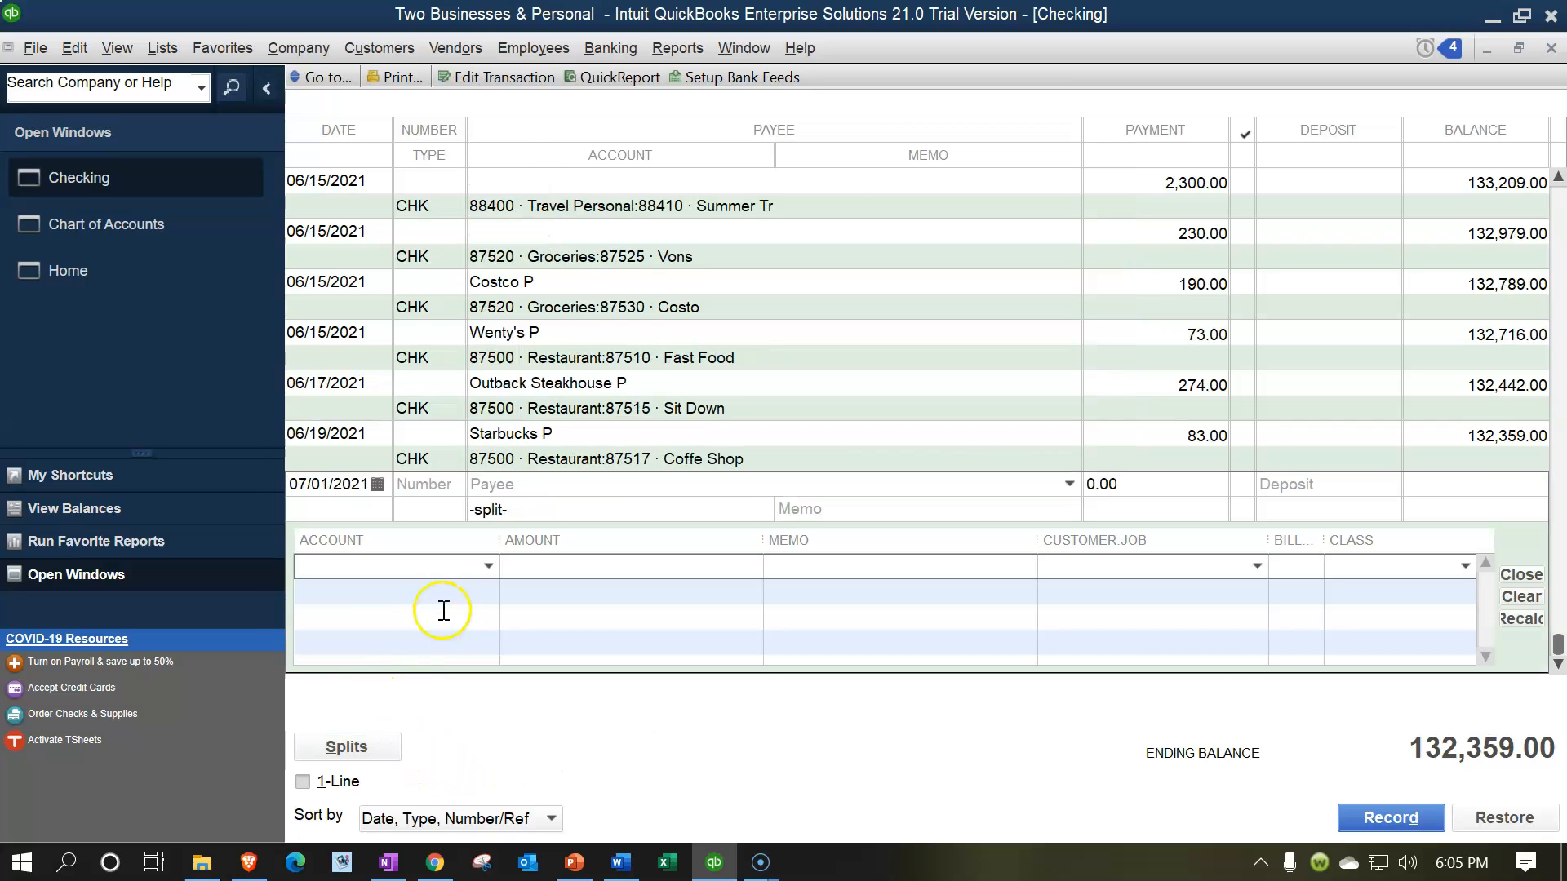
{"action": "left_click", "coordinate": [486, 566]}
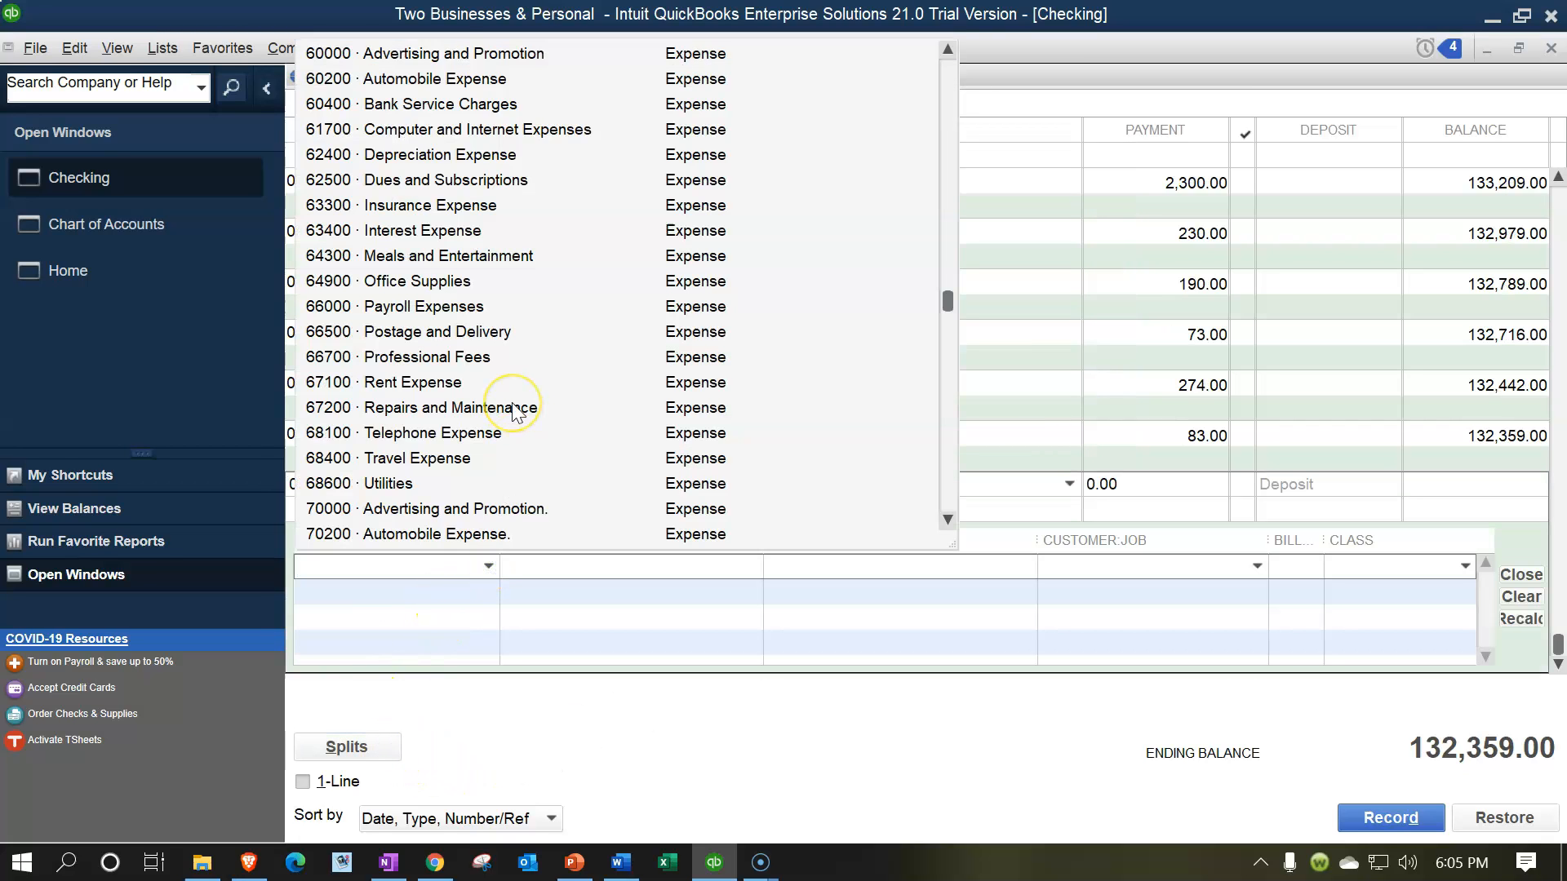
{"action": "scroll", "coordinate": [512, 403], "scroll_direction": "up", "scroll_amount": 1}
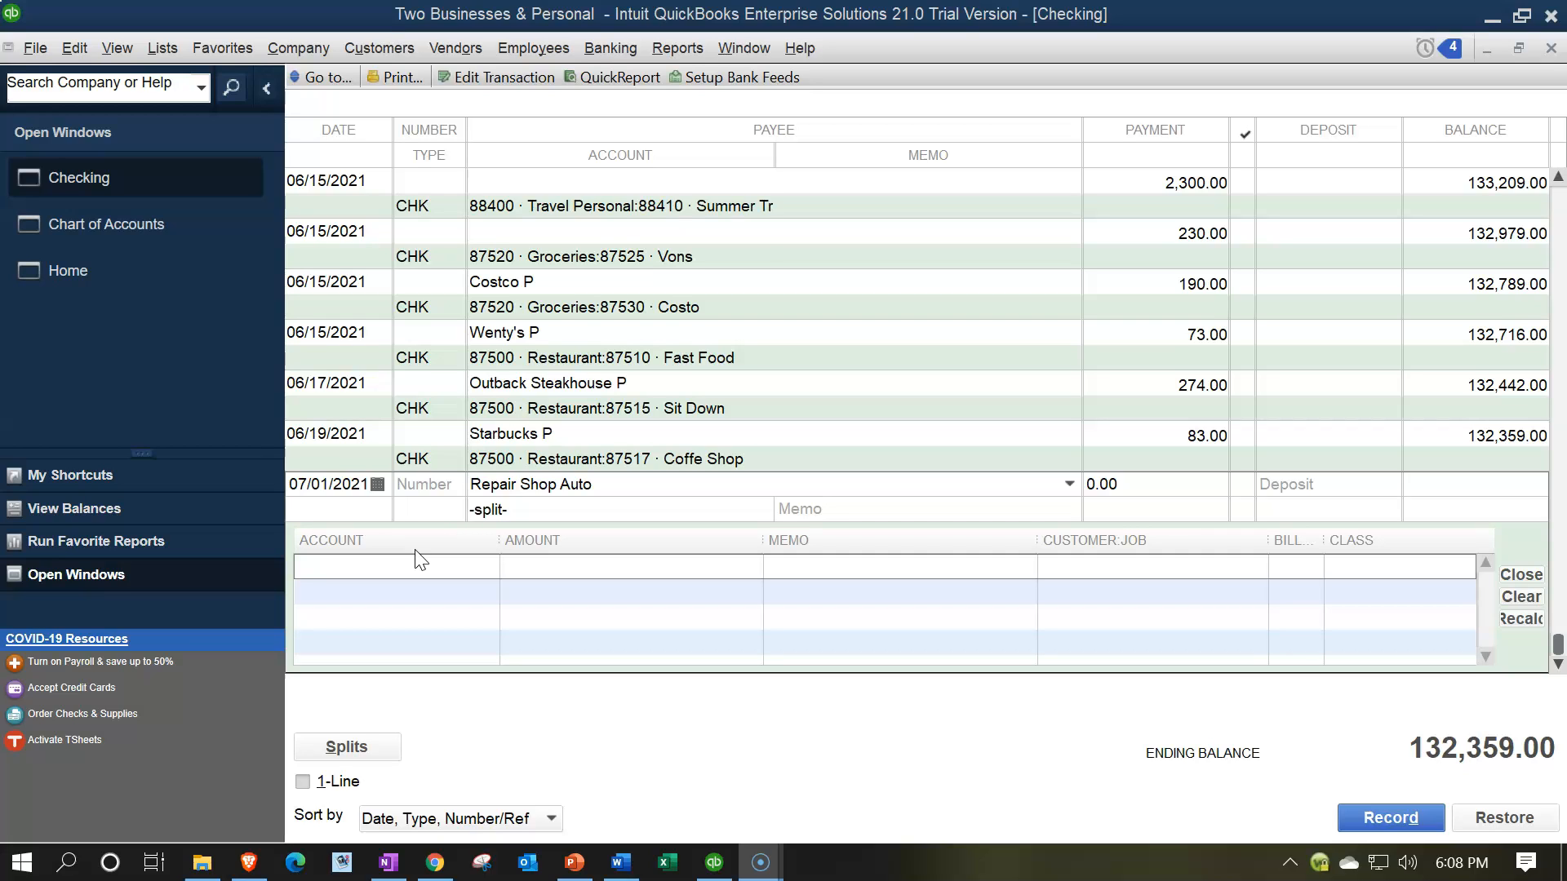
- Use Repair Shop Auto as the entry's payee and start its detailed setup as a new vendor
{"action": "left_click", "coordinate": [630, 479]}
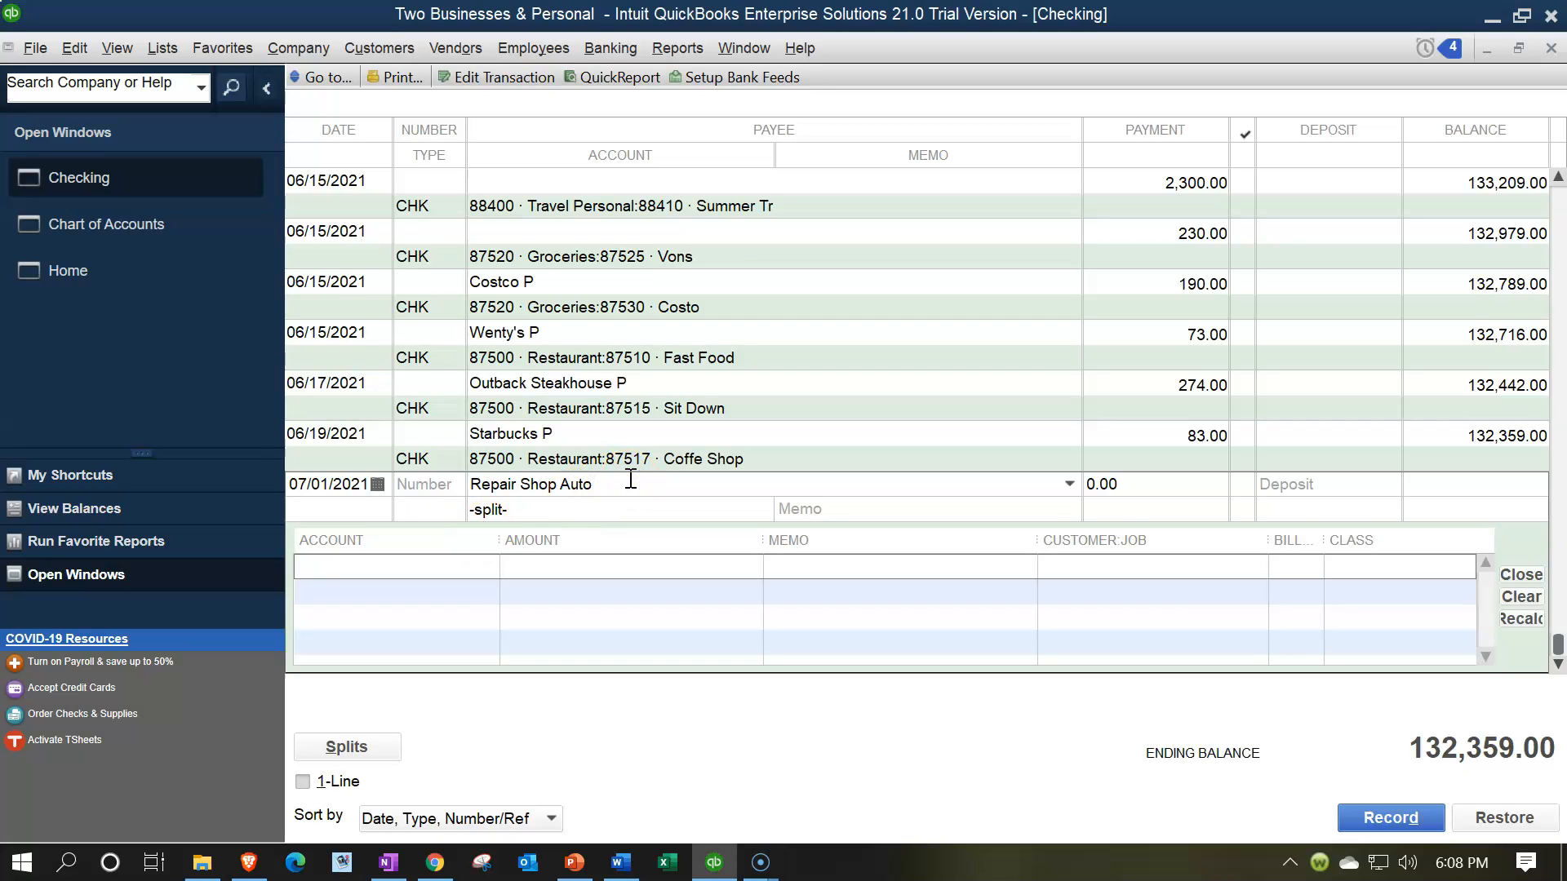
{"action": "left_click", "coordinate": [626, 482]}
{"action": "key", "text": "Tab"}
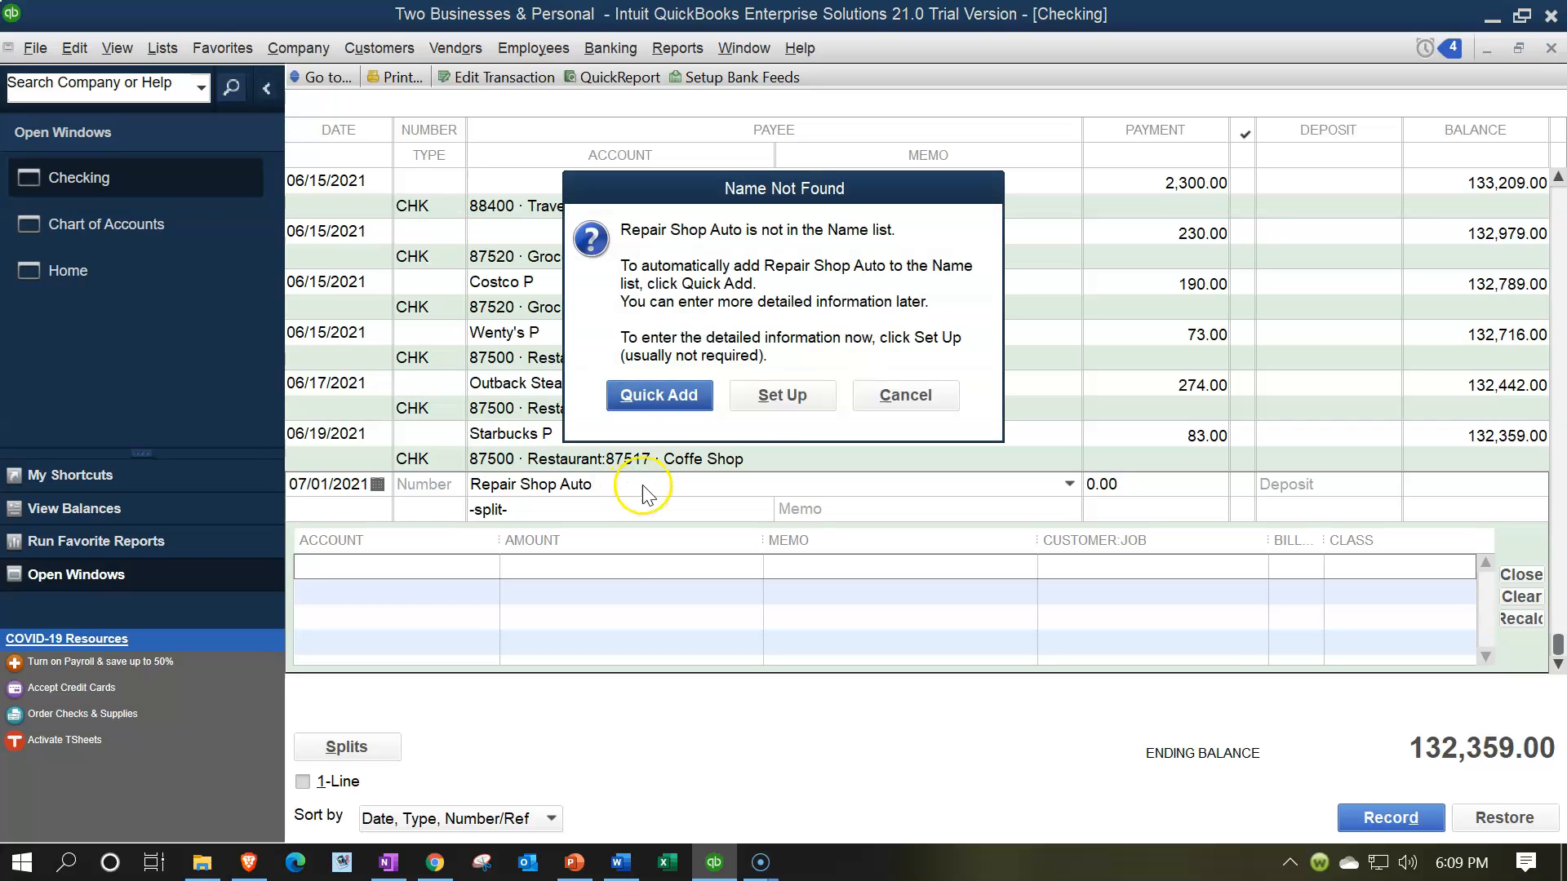
{"action": "left_click", "coordinate": [762, 404]}
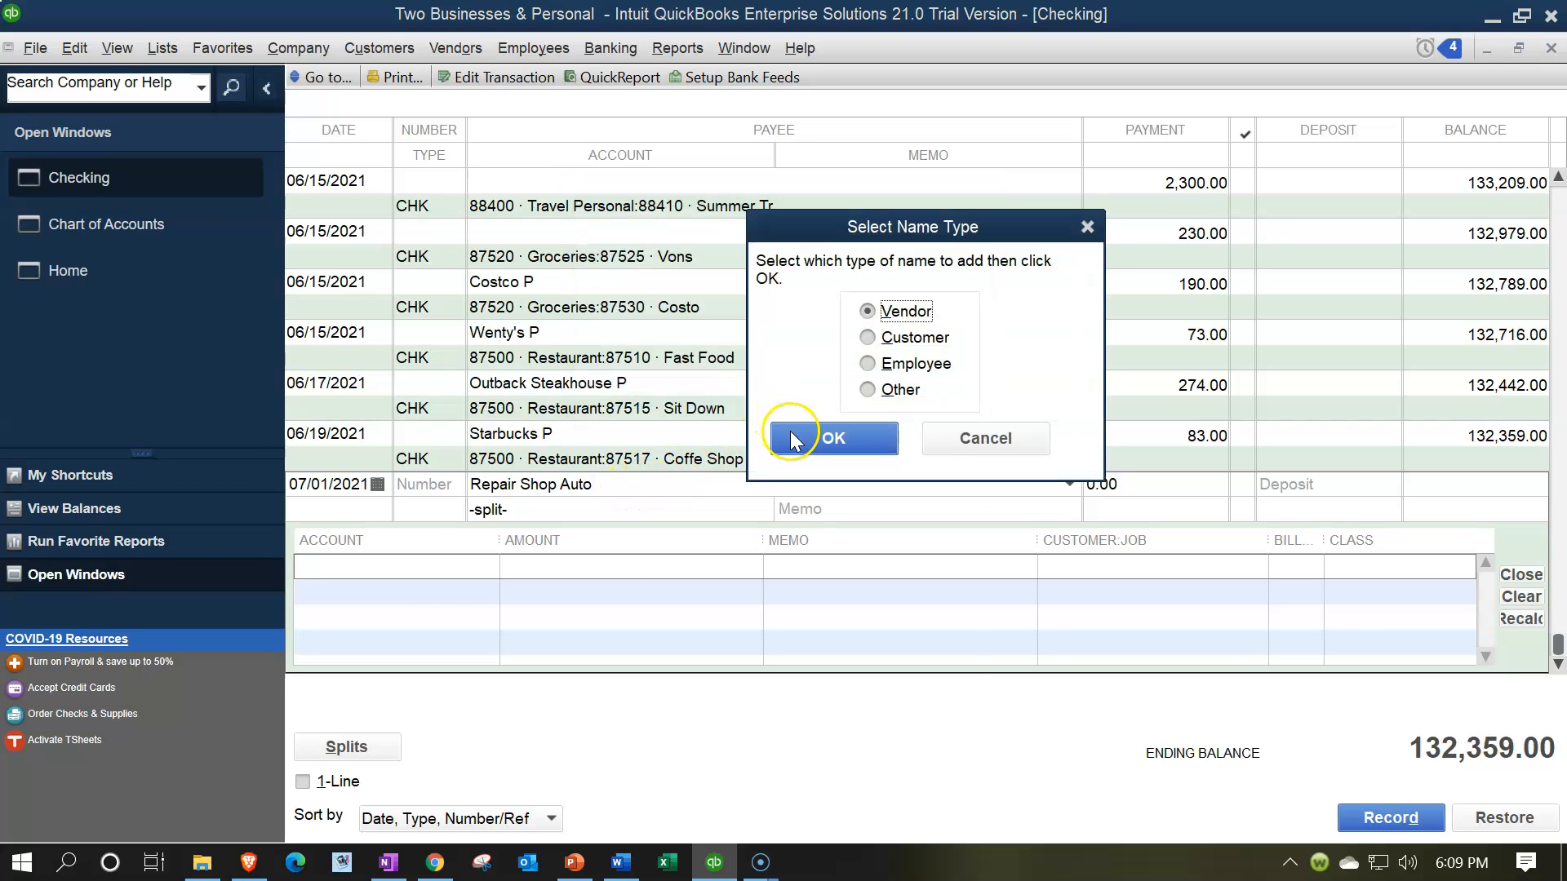
{"action": "left_click", "coordinate": [790, 438]}
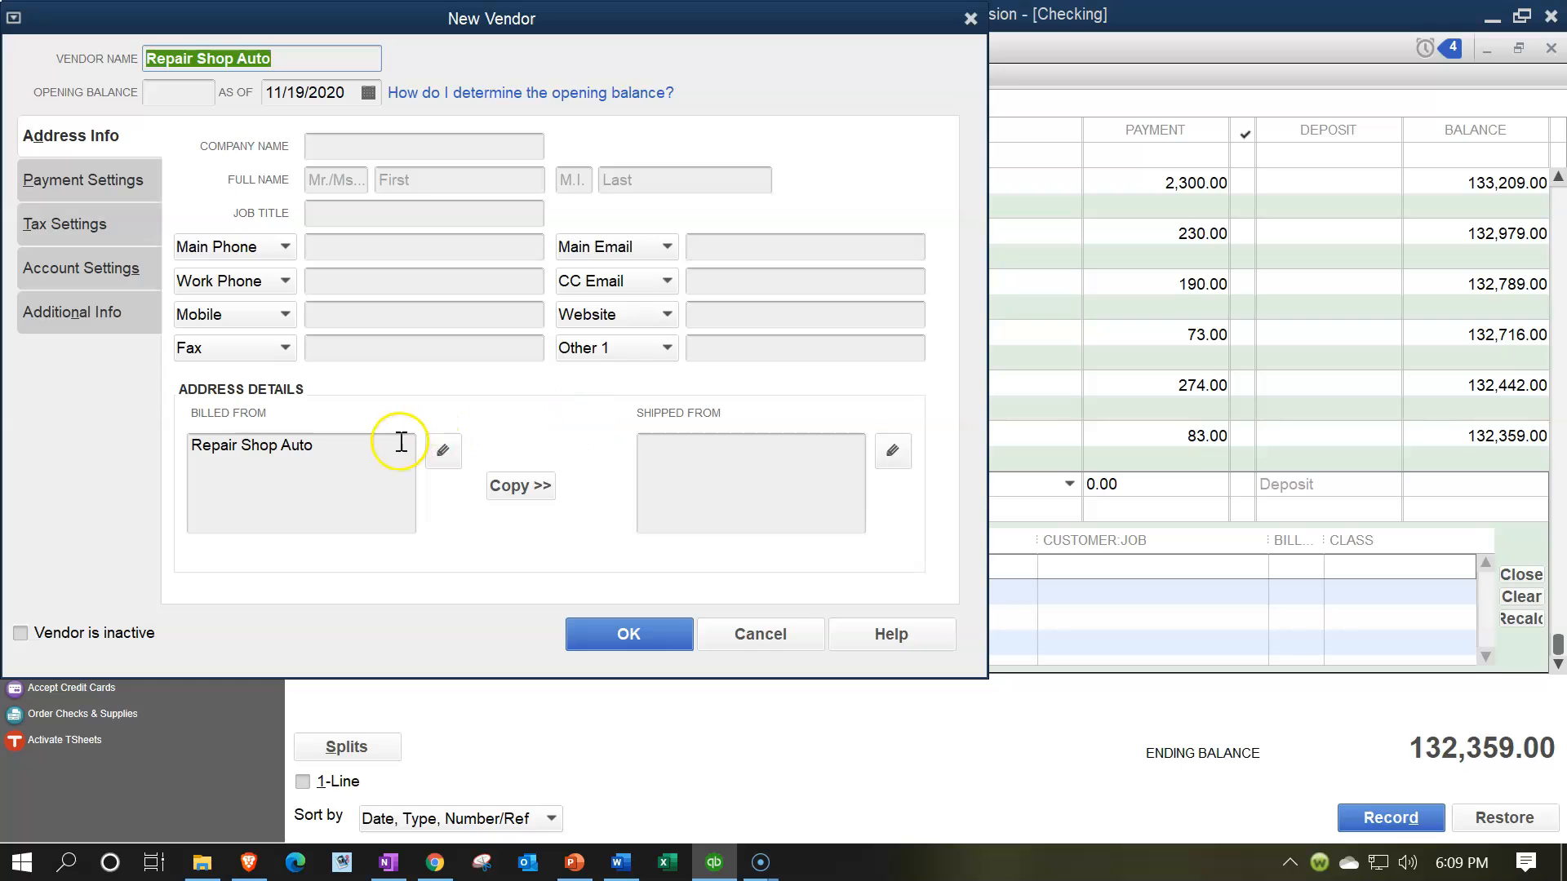
- Fill the new vendor's required Business custom field with NC and save the vendor
{"action": "left_click", "coordinate": [304, 68]}
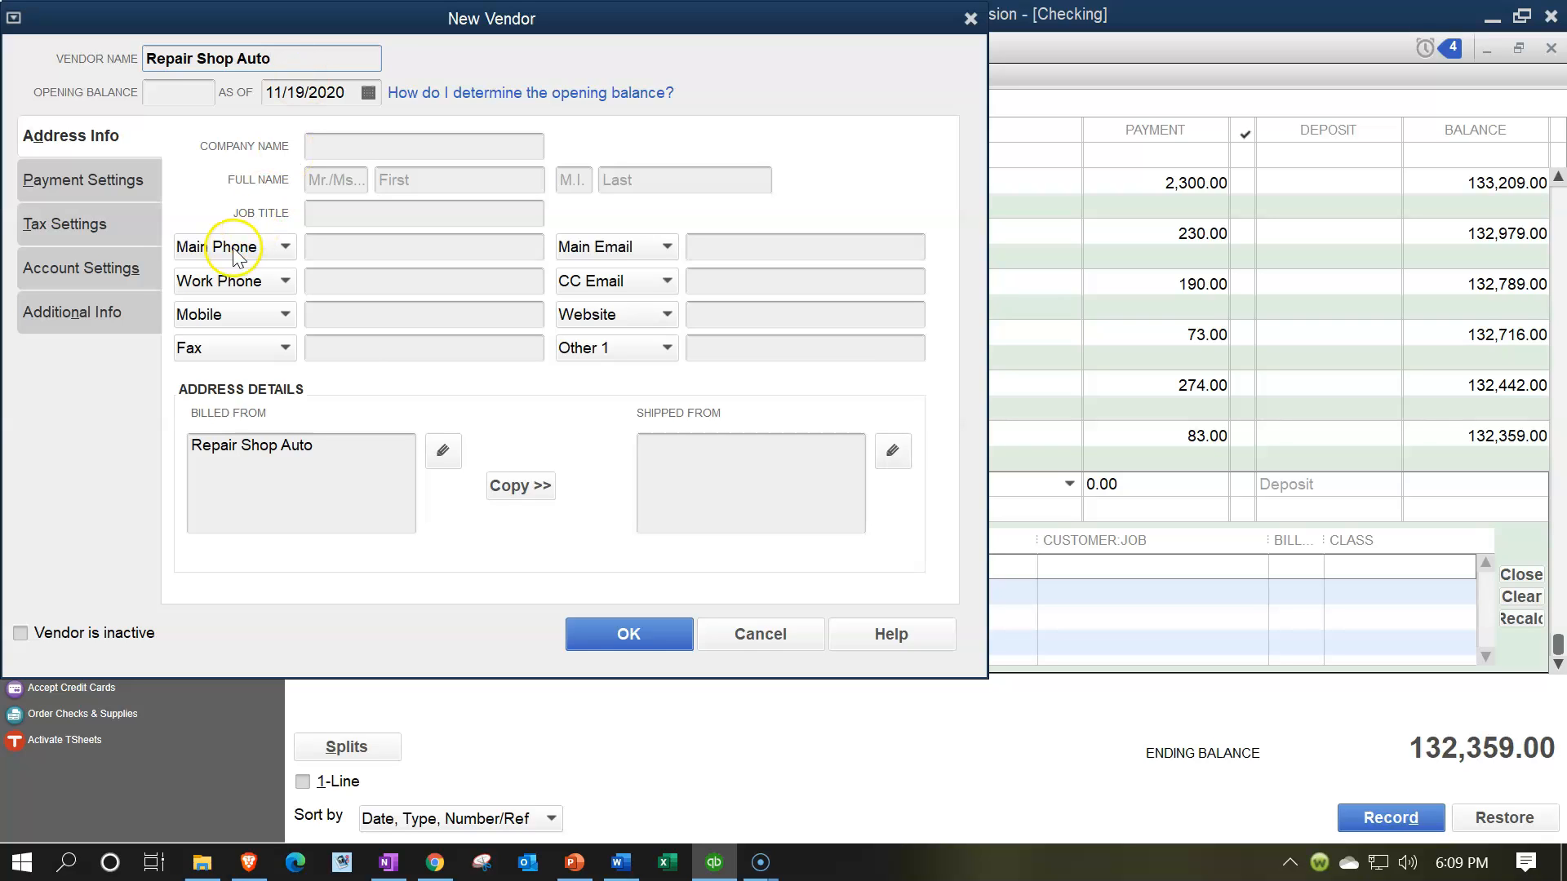
{"action": "left_click", "coordinate": [609, 633]}
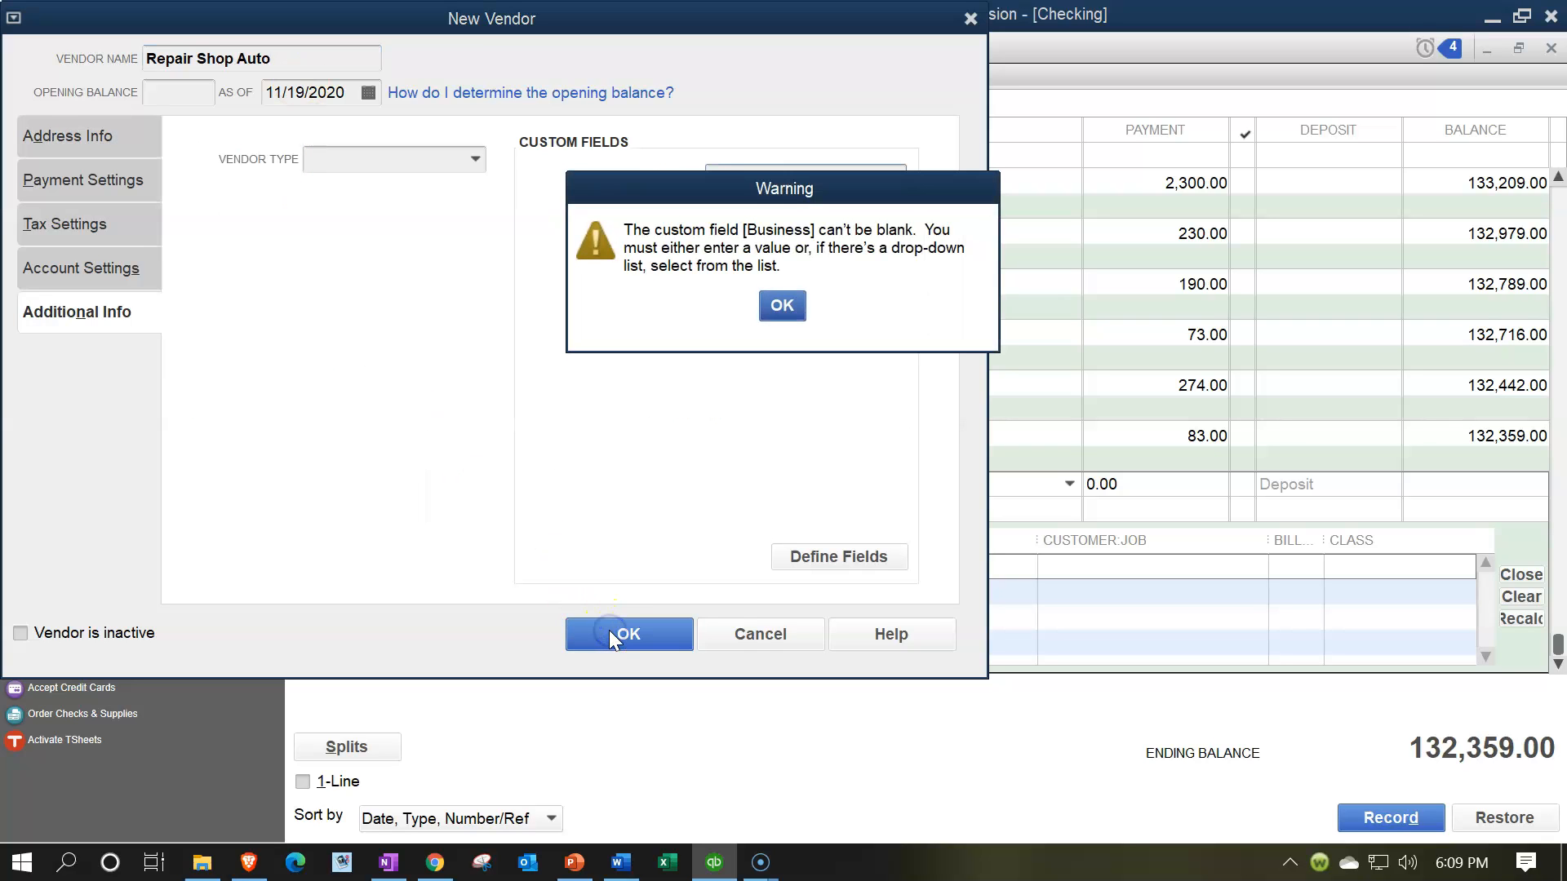
{"action": "left_click", "coordinate": [782, 306]}
{"action": "left_click", "coordinate": [754, 181]}
{"action": "type", "text": "NC"}
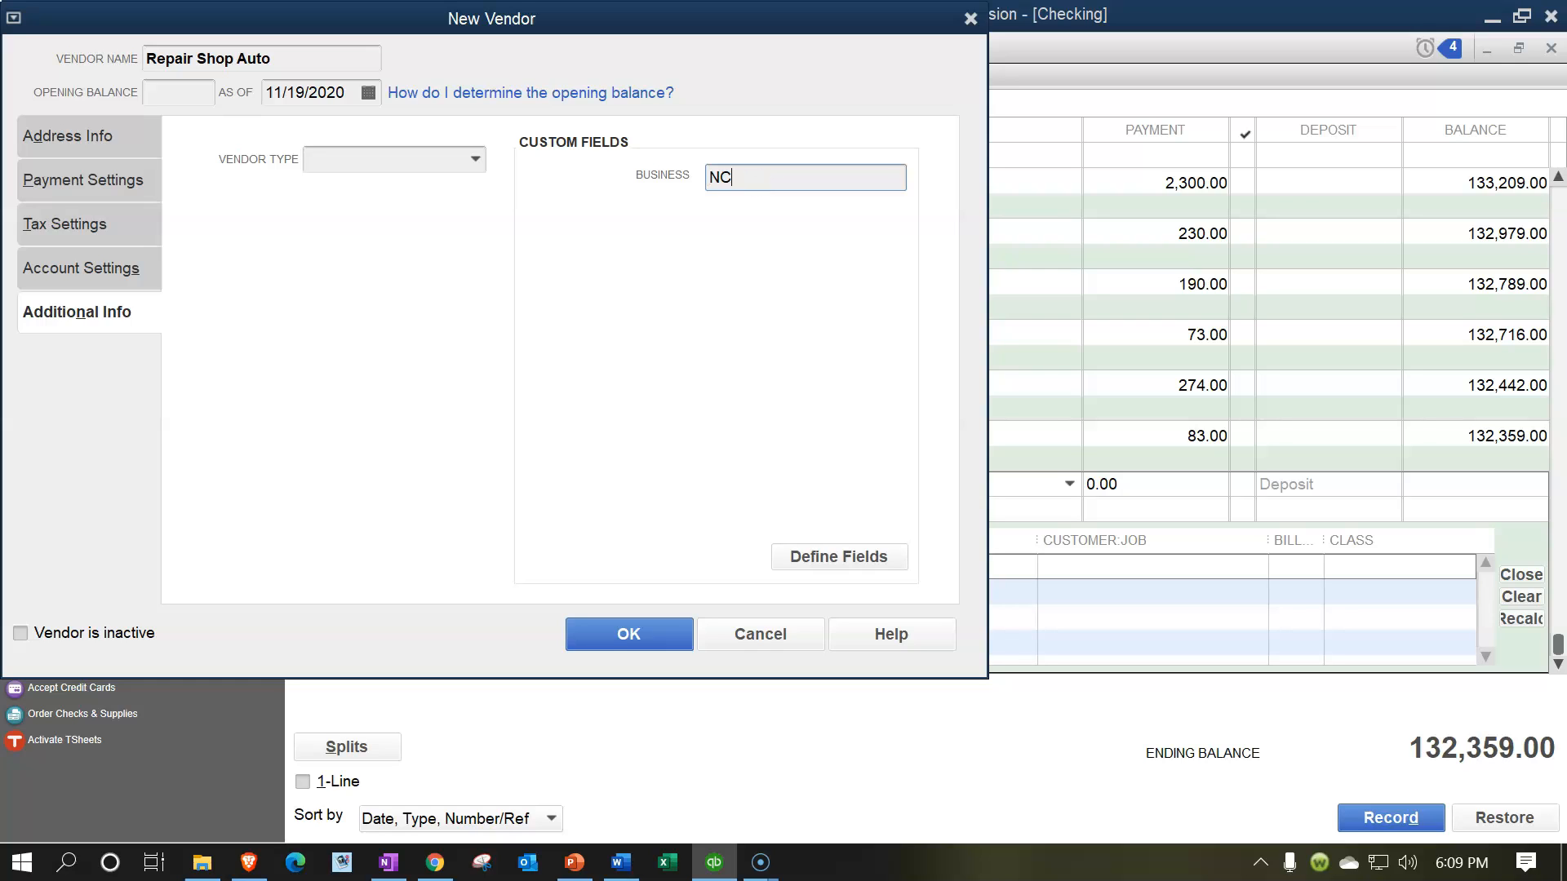
{"action": "key", "text": "Tab"}
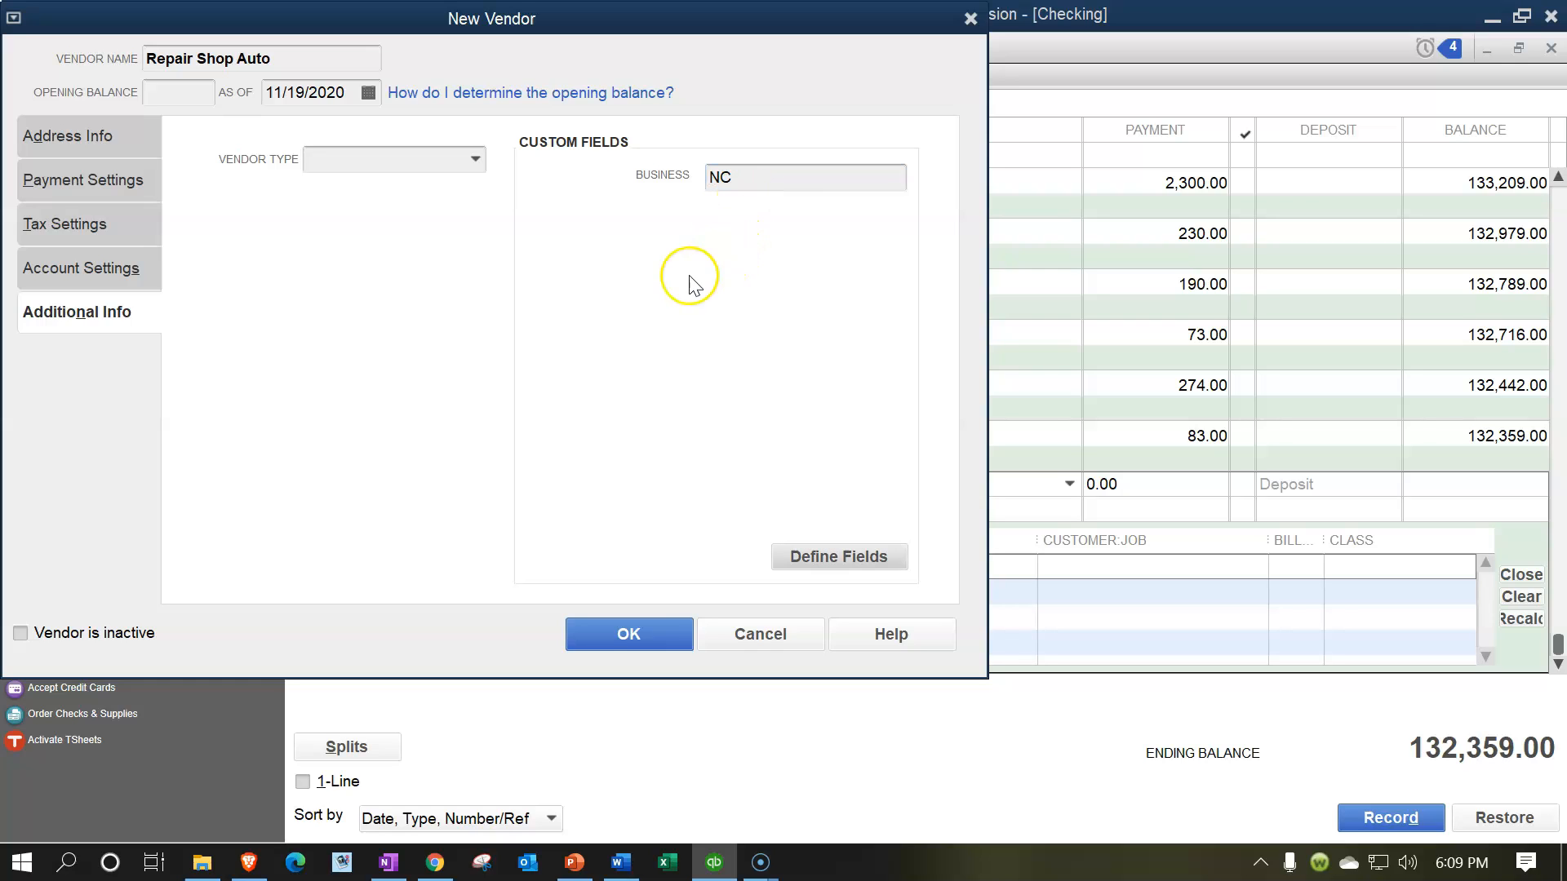
{"action": "left_click", "coordinate": [643, 640]}
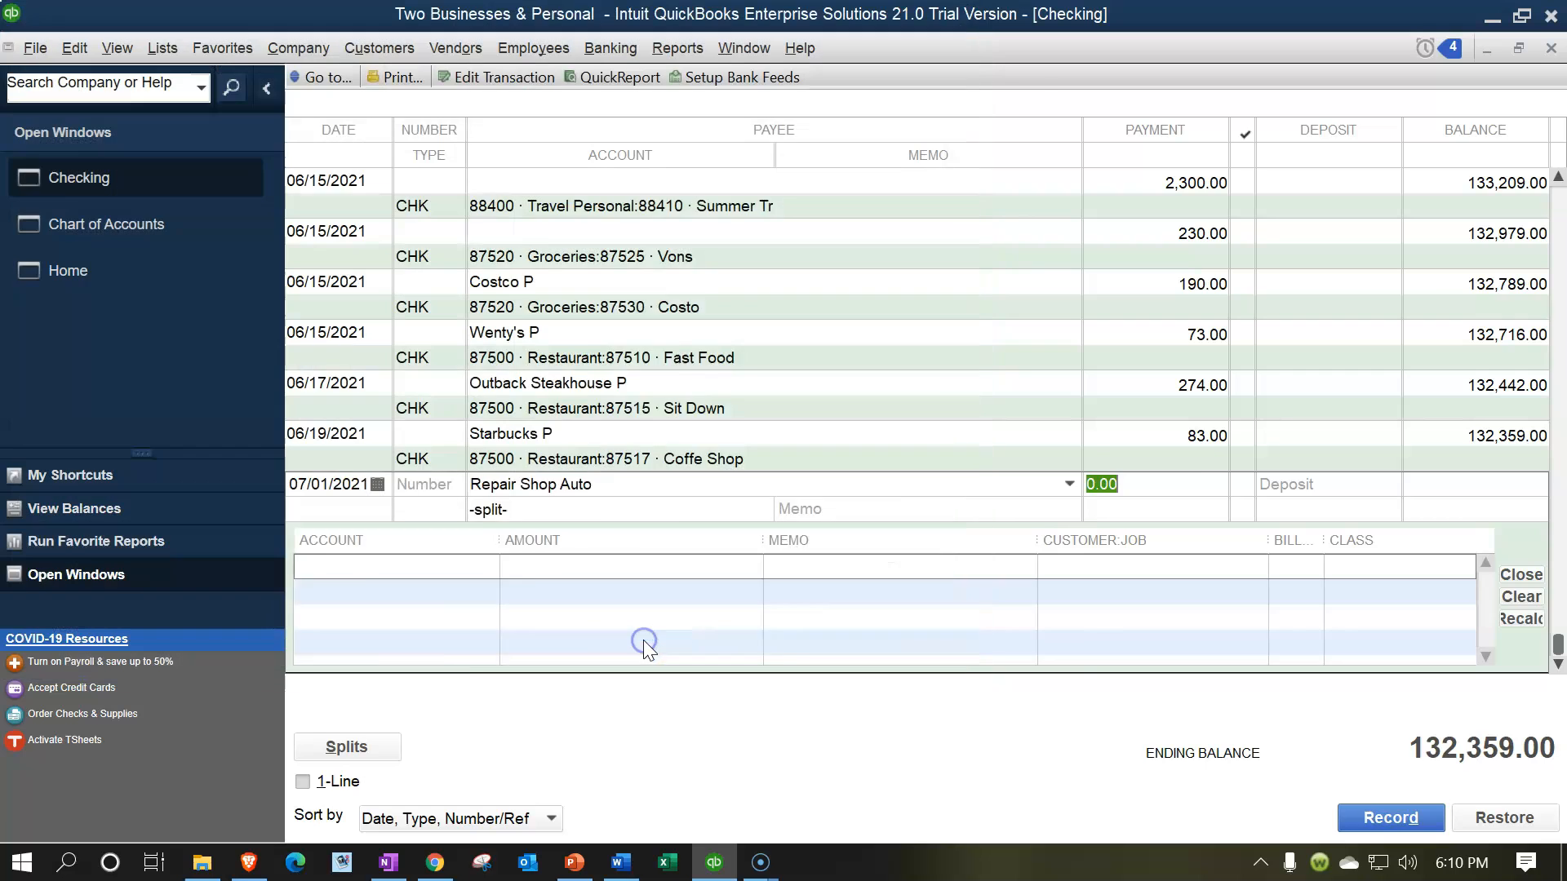
- Assign account 60200 · Automobile Expense to the first split line of the Repair Shop Auto entry
{"action": "left_click", "coordinate": [372, 747]}
{"action": "left_click", "coordinate": [488, 566]}
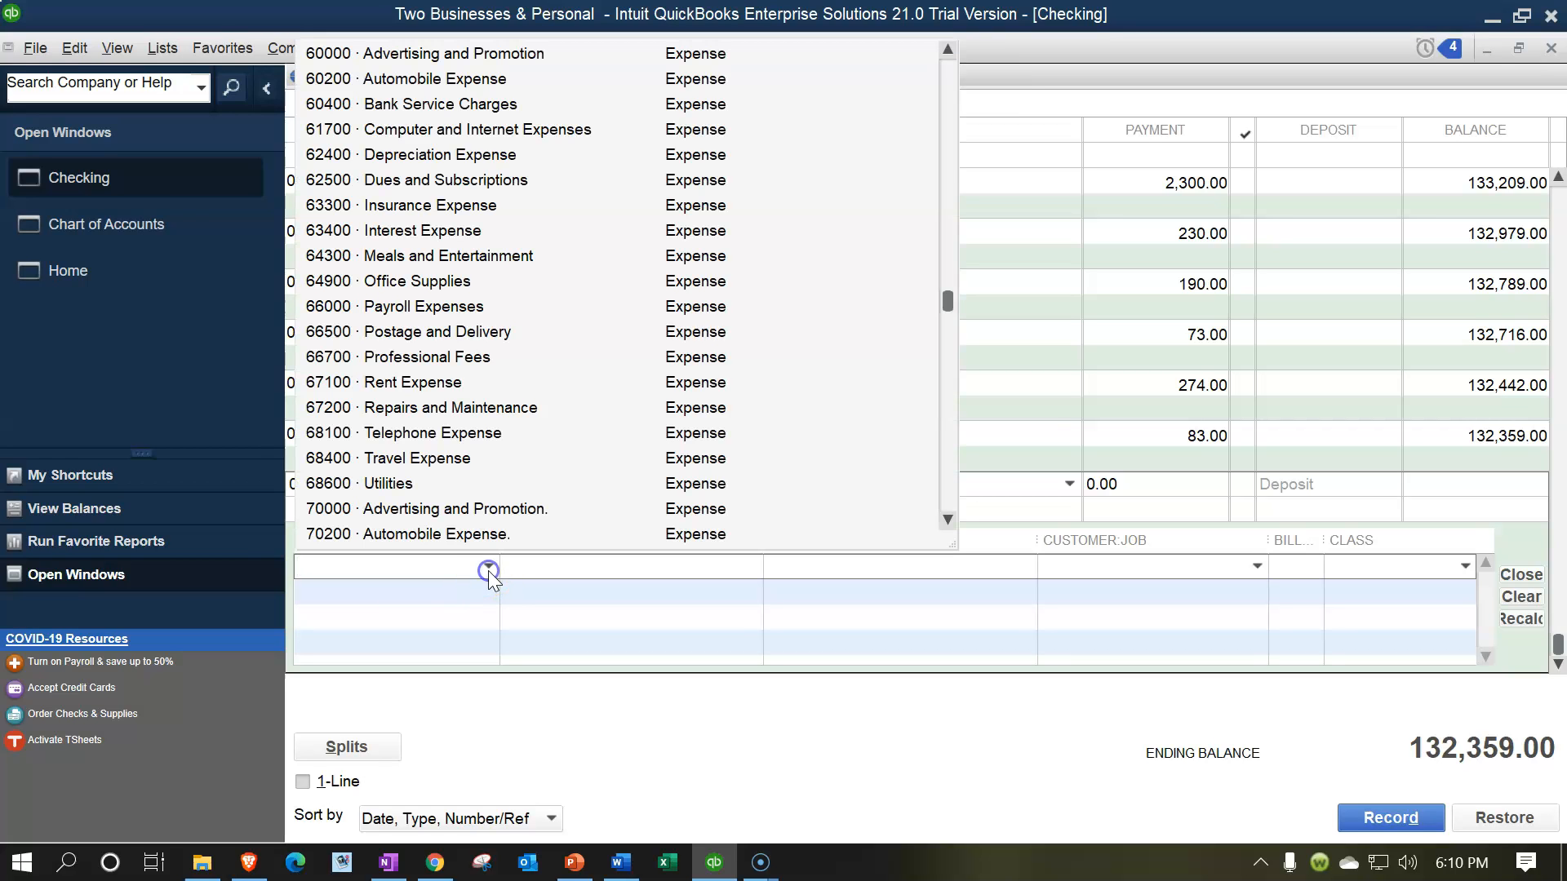
{"action": "type", "text": "a"}
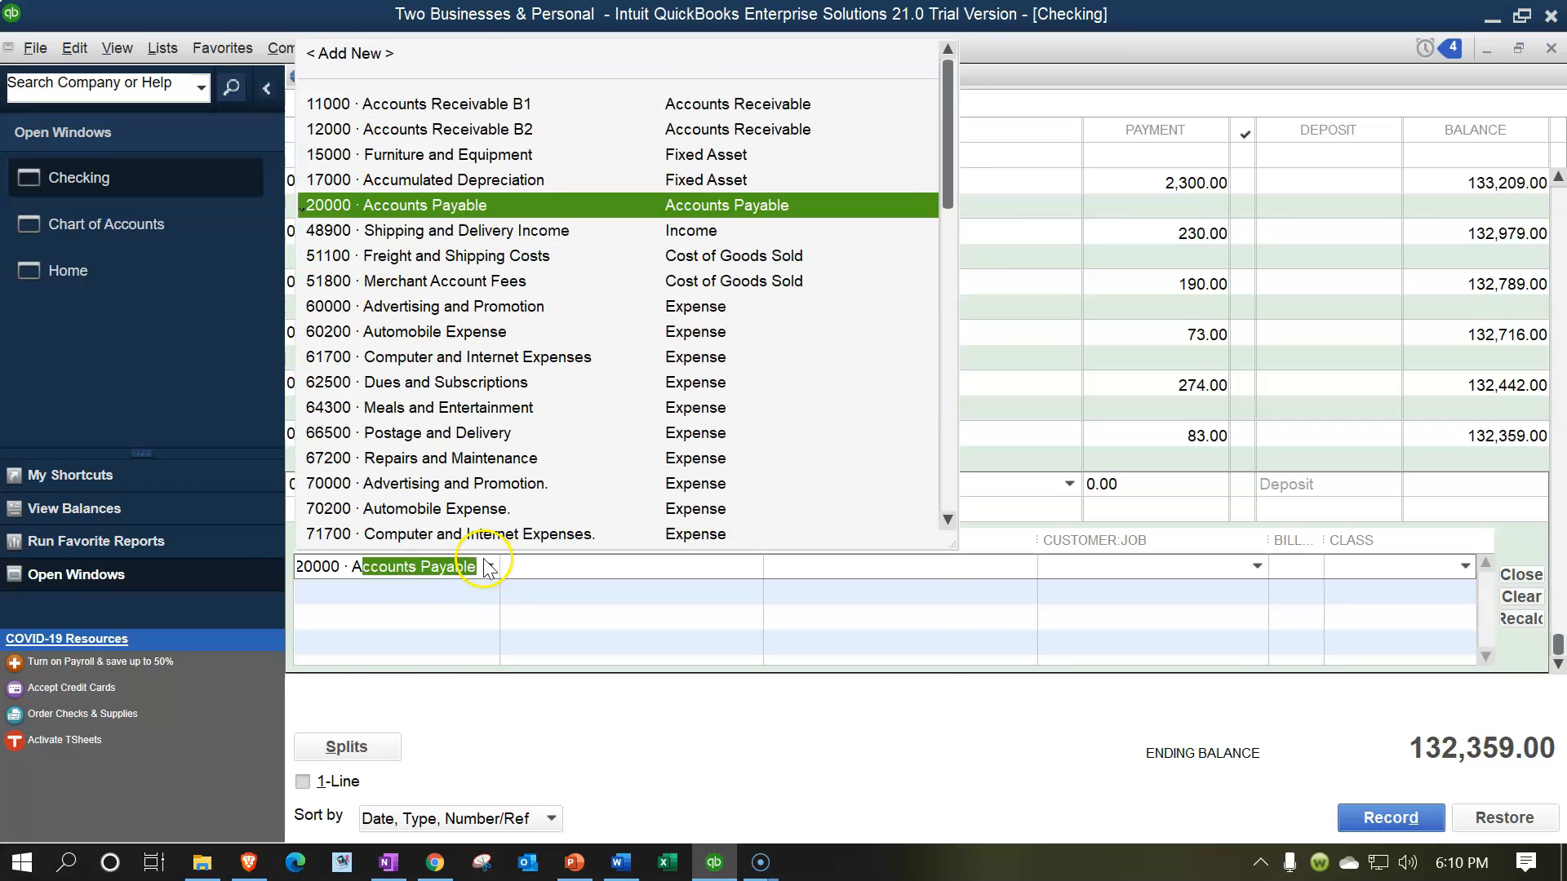
{"action": "type", "text": "utomobile Expense"}
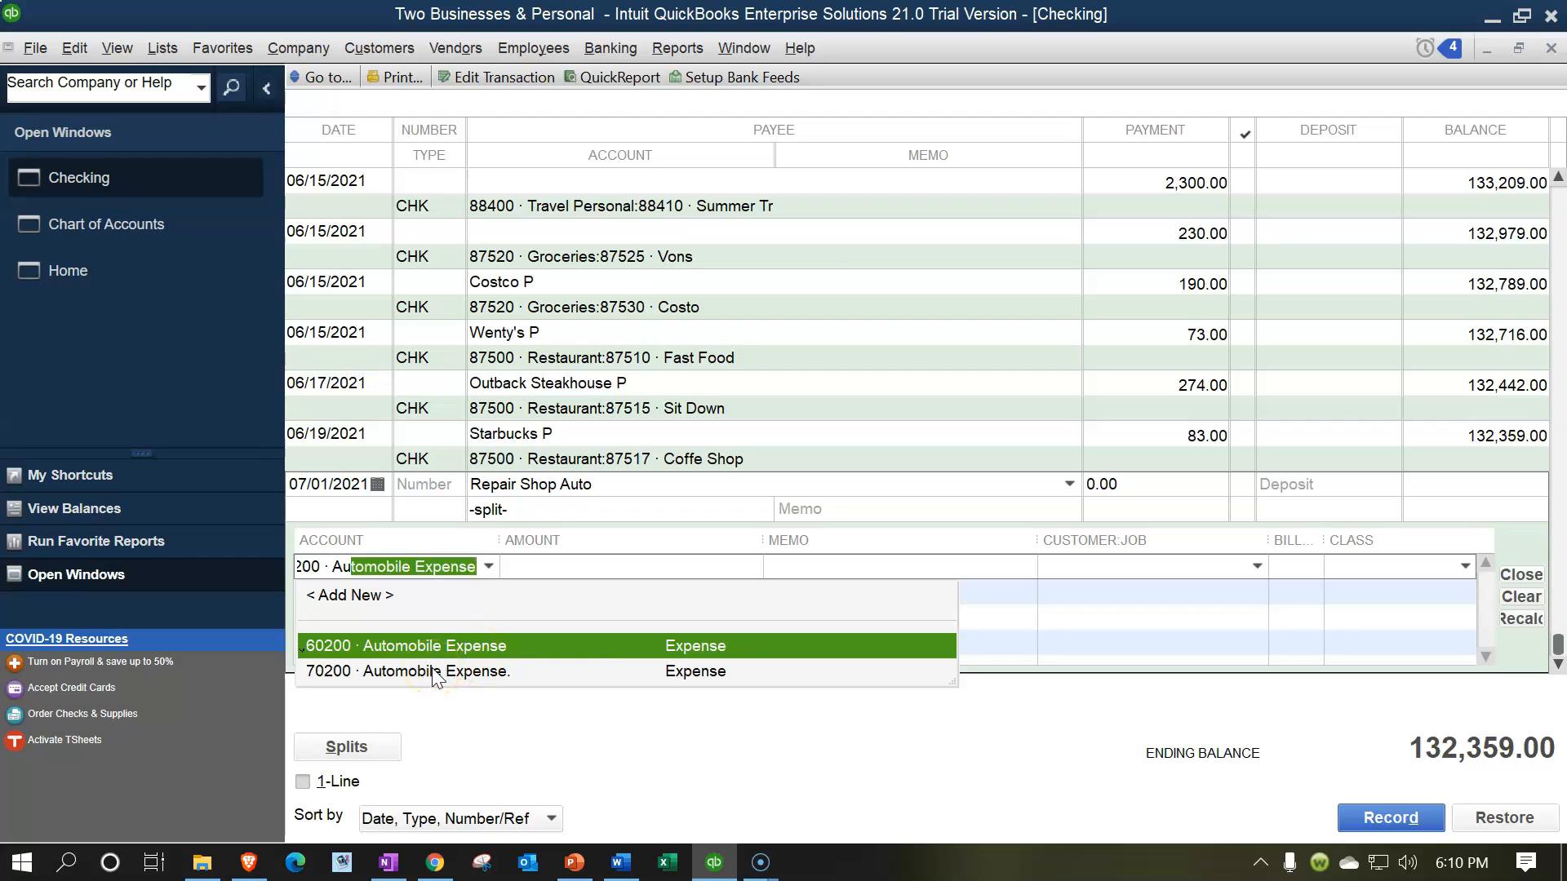
- Set the Repair Shop Auto entry's payment to 380.00
{"action": "left_click", "coordinate": [1163, 477]}
{"action": "double_click", "coordinate": [1163, 477]}
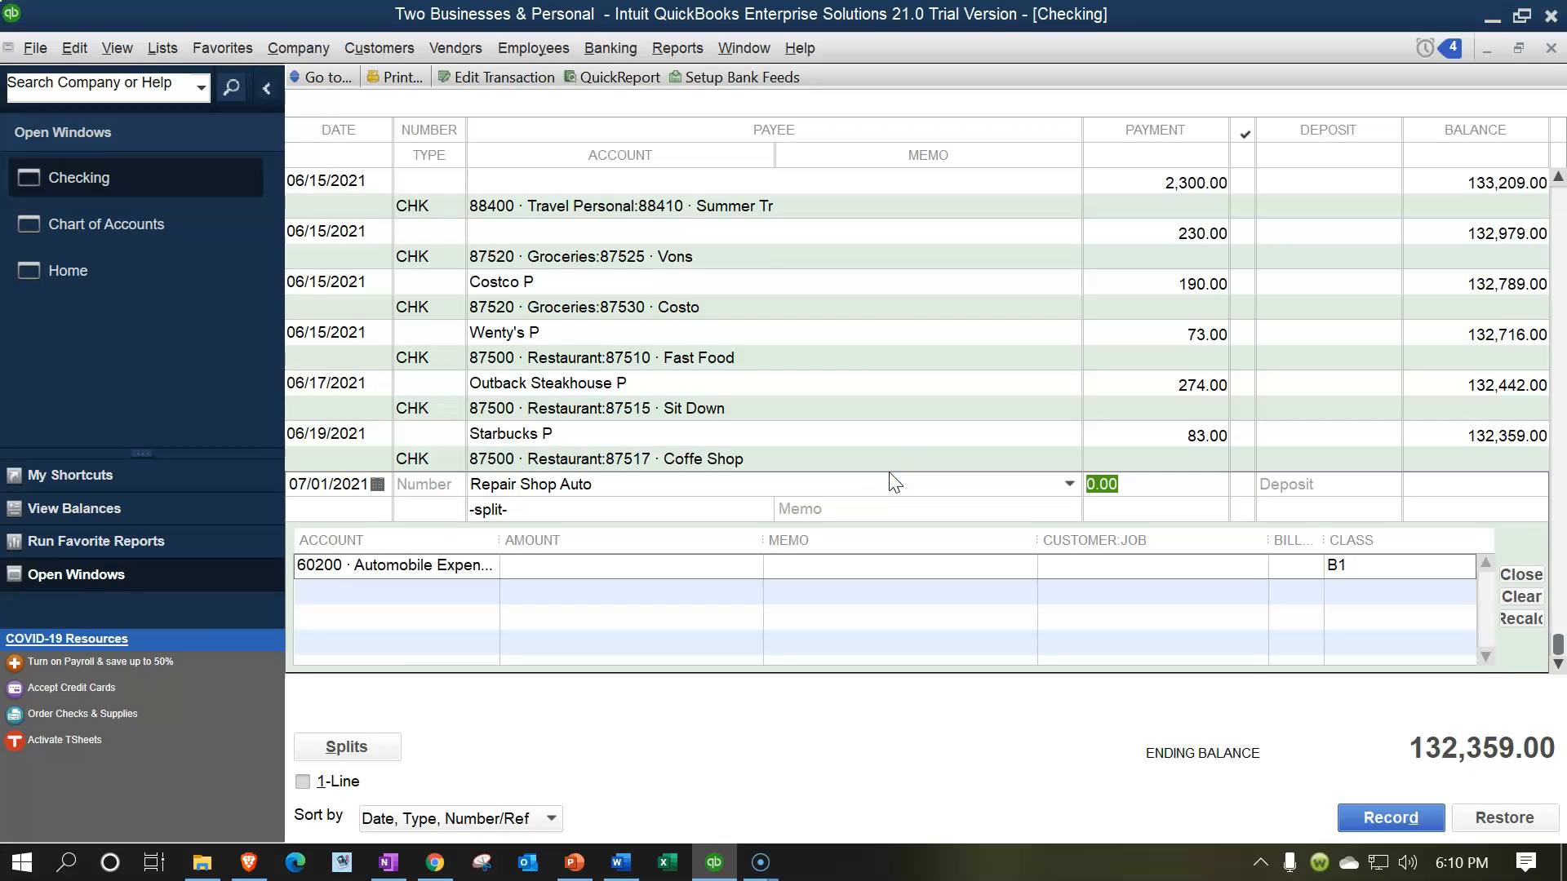
{"action": "type", "text": "380"}
{"action": "key", "text": "Tab"}
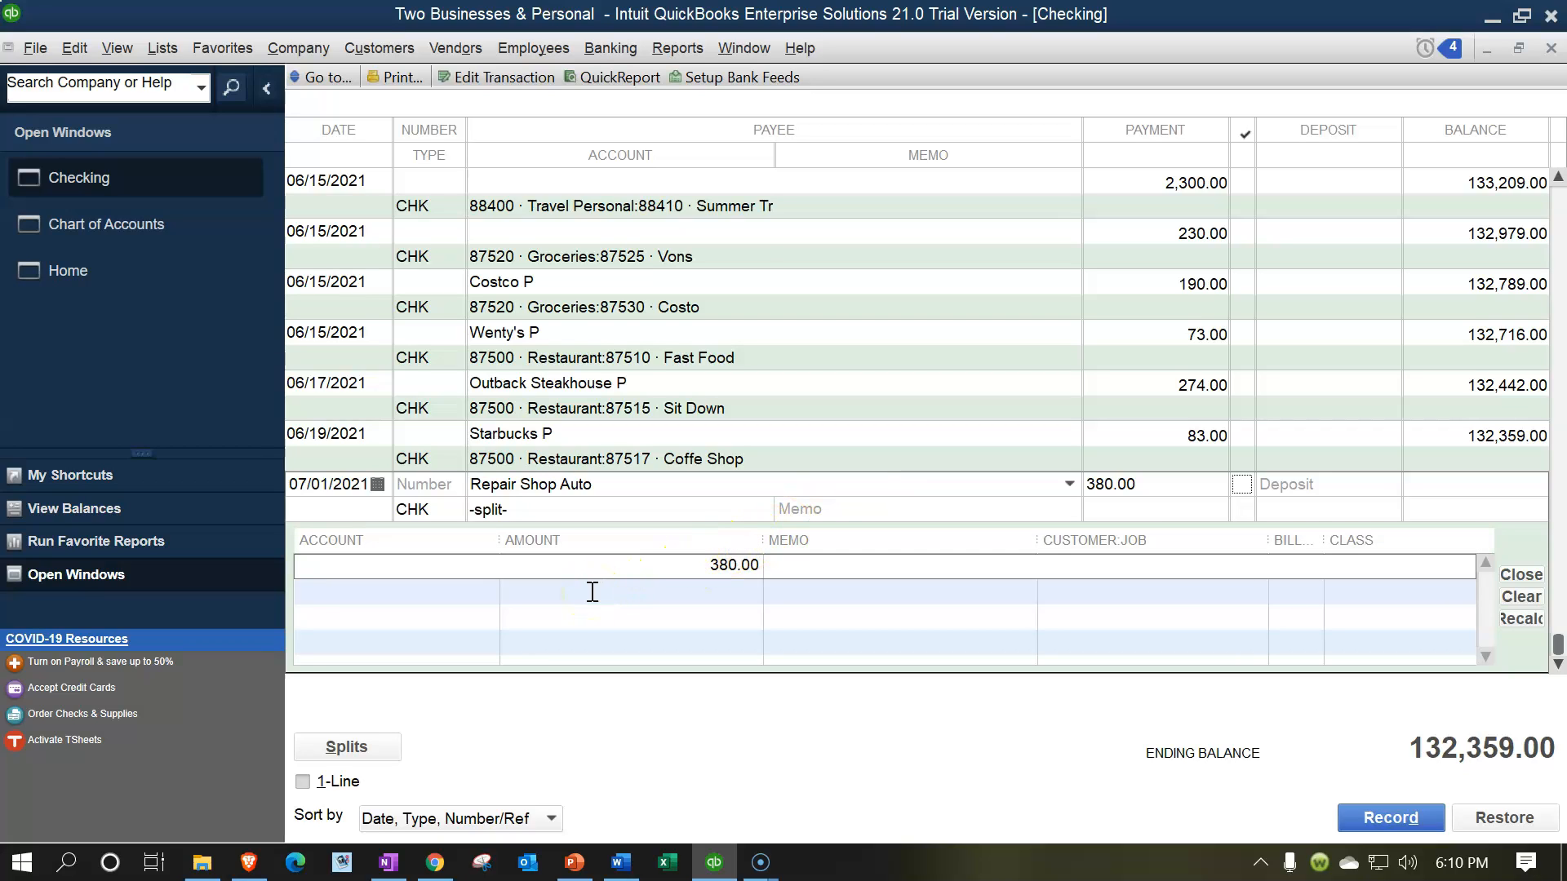
- Switch to Calculator, set it to its compact always-on-top view and move it clear of the register
{"action": "key", "text": "XF86Calculator"}
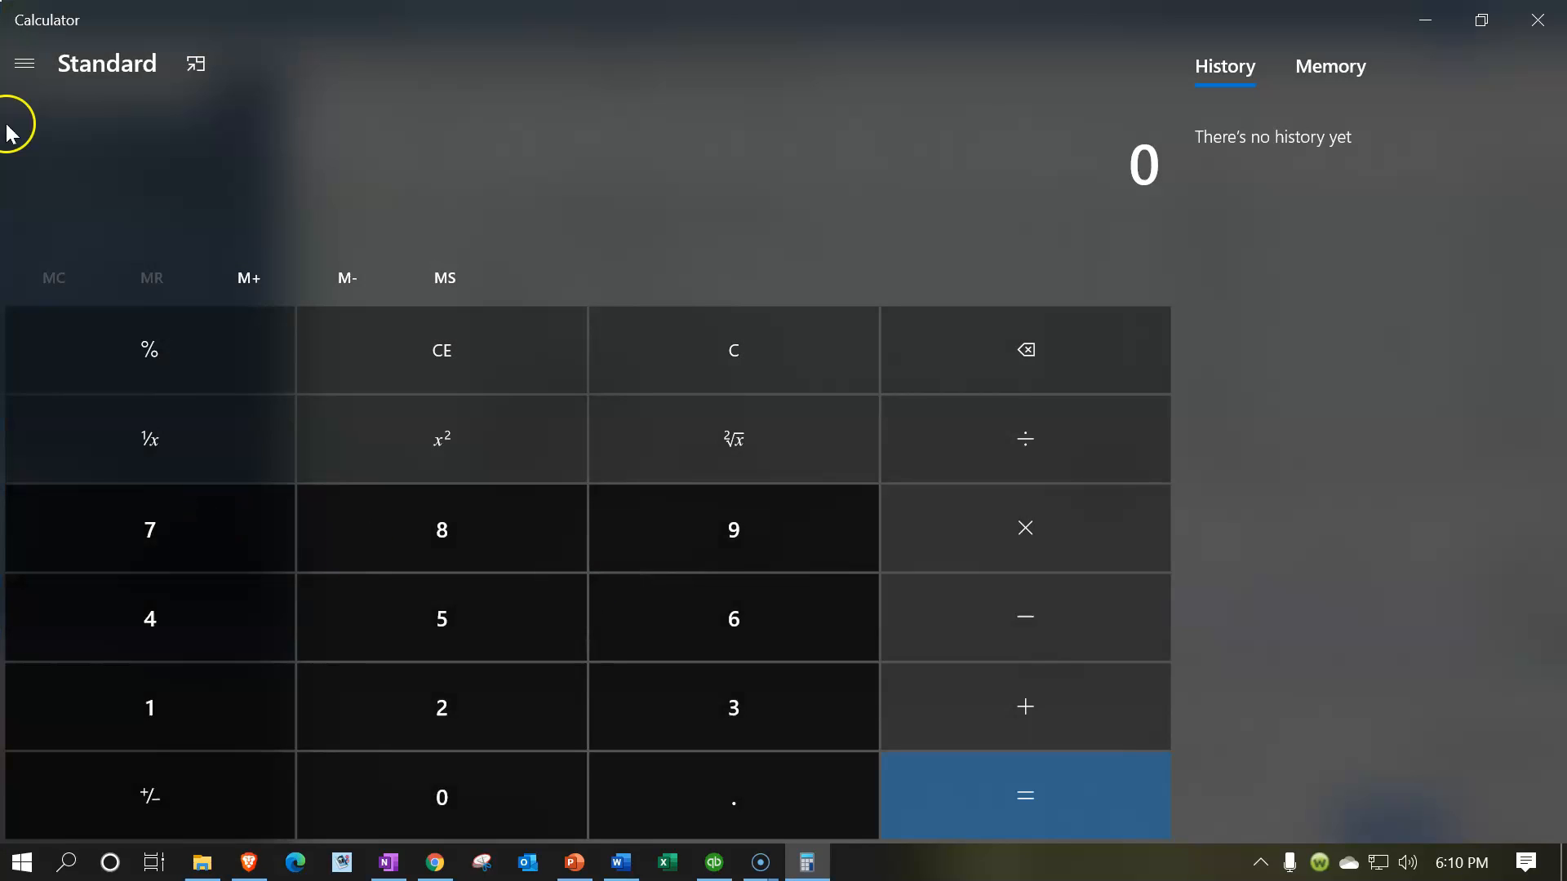
{"action": "left_click", "coordinate": [194, 72]}
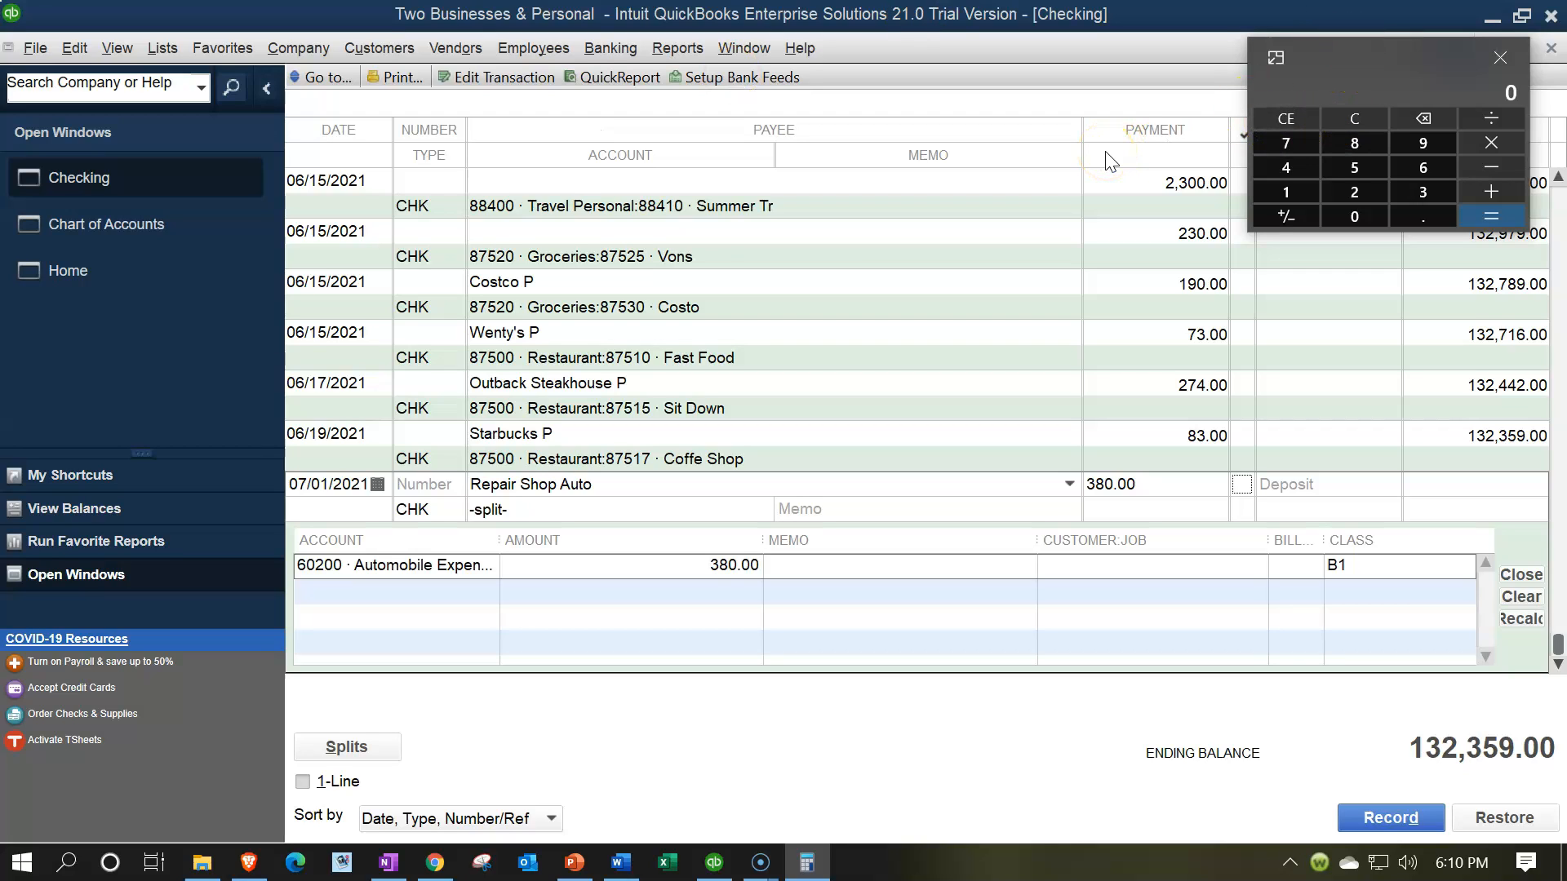
{"action": "left_click", "coordinate": [1353, 119]}
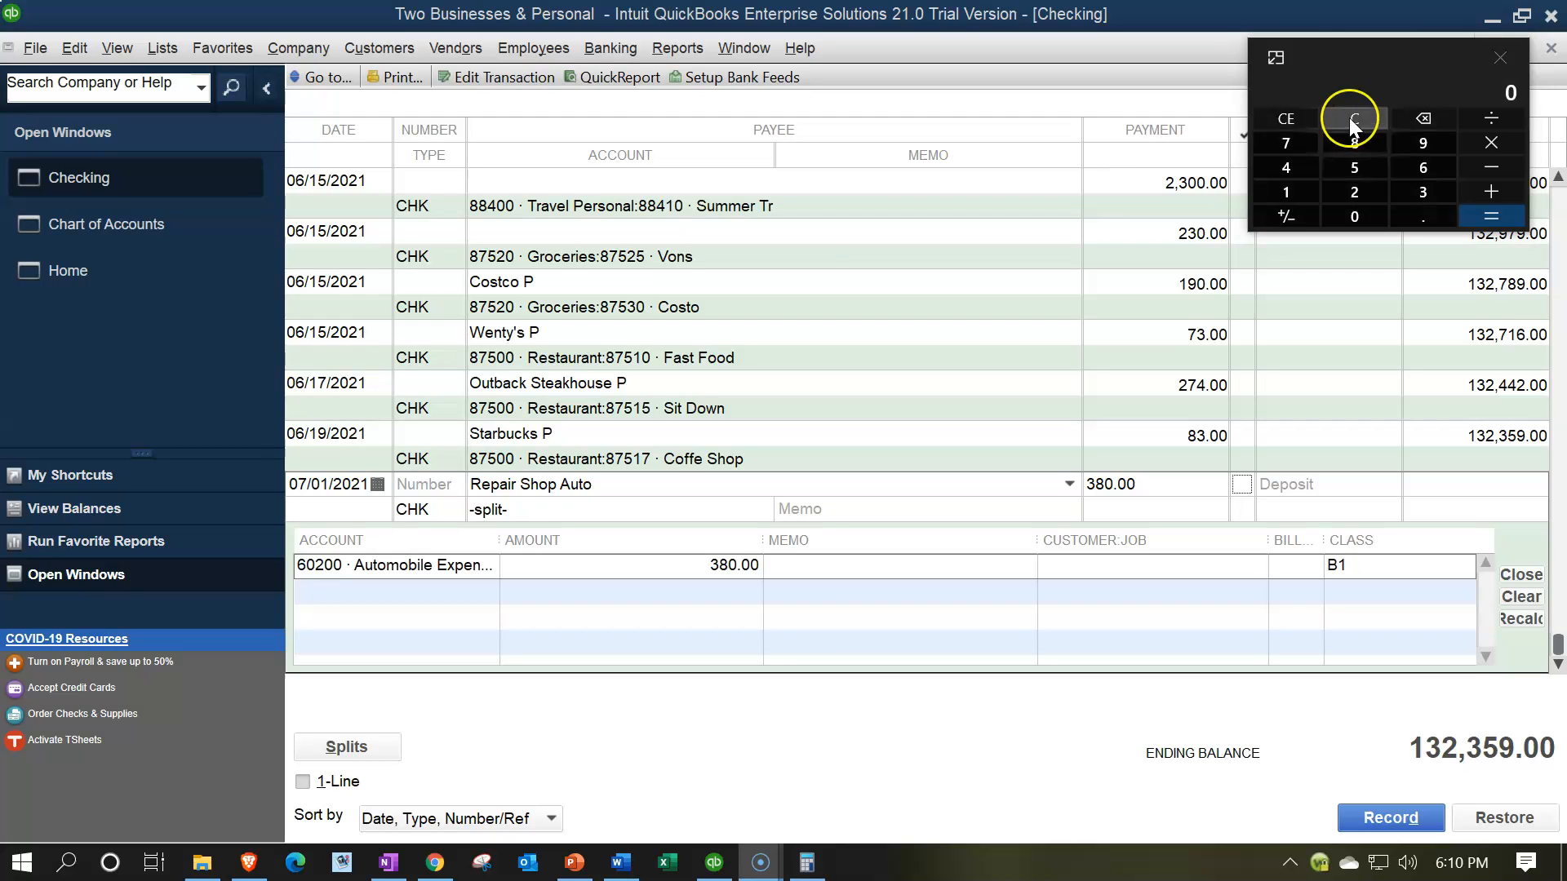
{"action": "left_click_drag", "start_coordinate": [1367, 66], "coordinate": [1566, 66]}
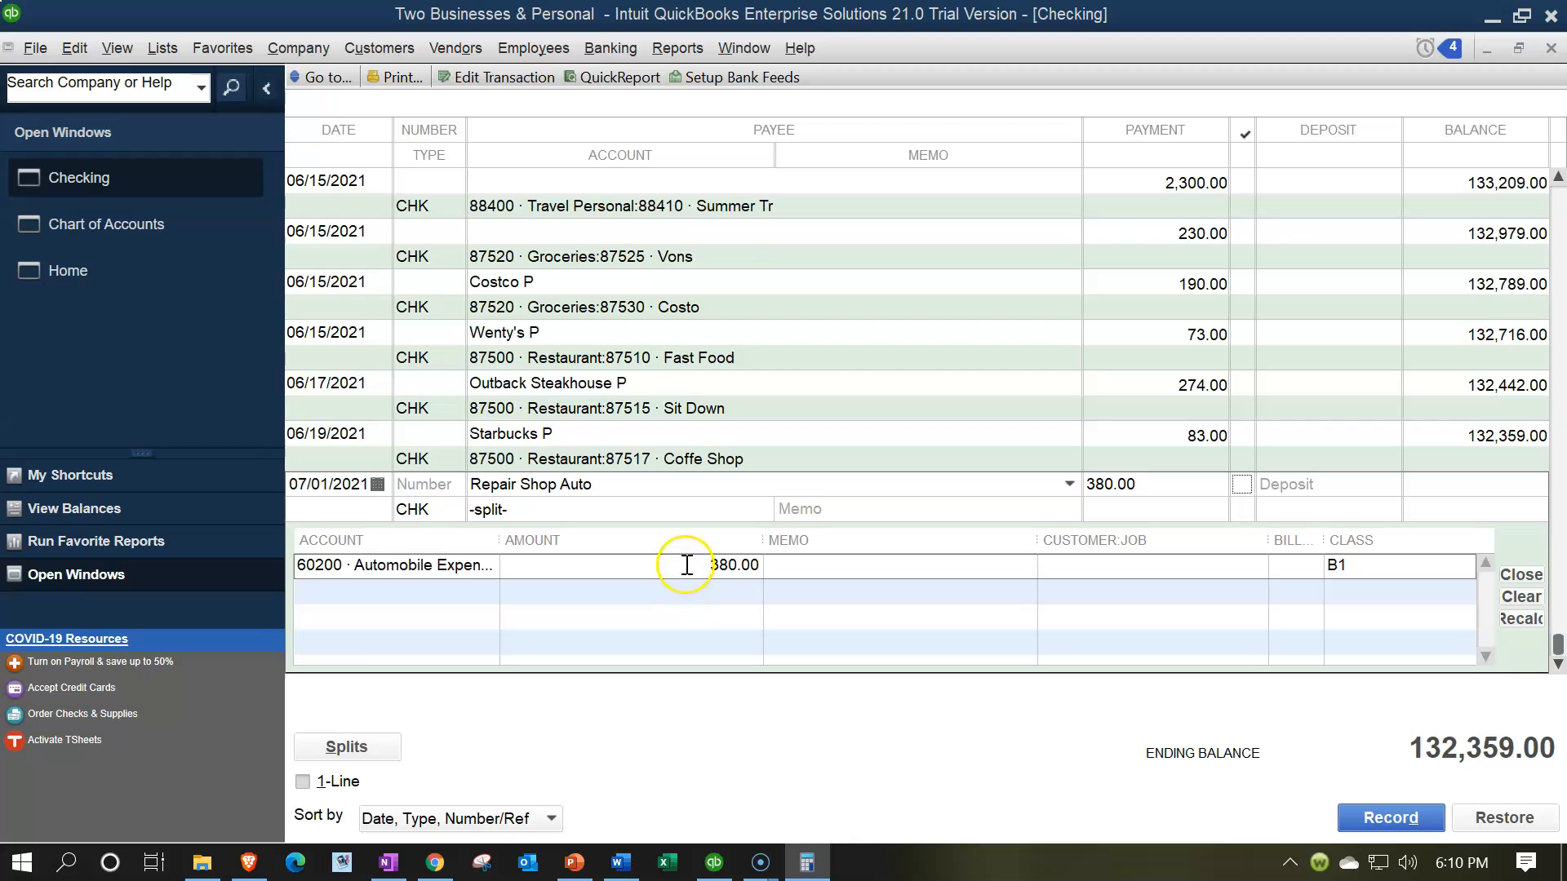
- Set the first split line's amount to half the payment by calculating 380.00 * .5 in the amount field
{"action": "left_click", "coordinate": [941, 564]}
{"action": "type", "text": "38"}
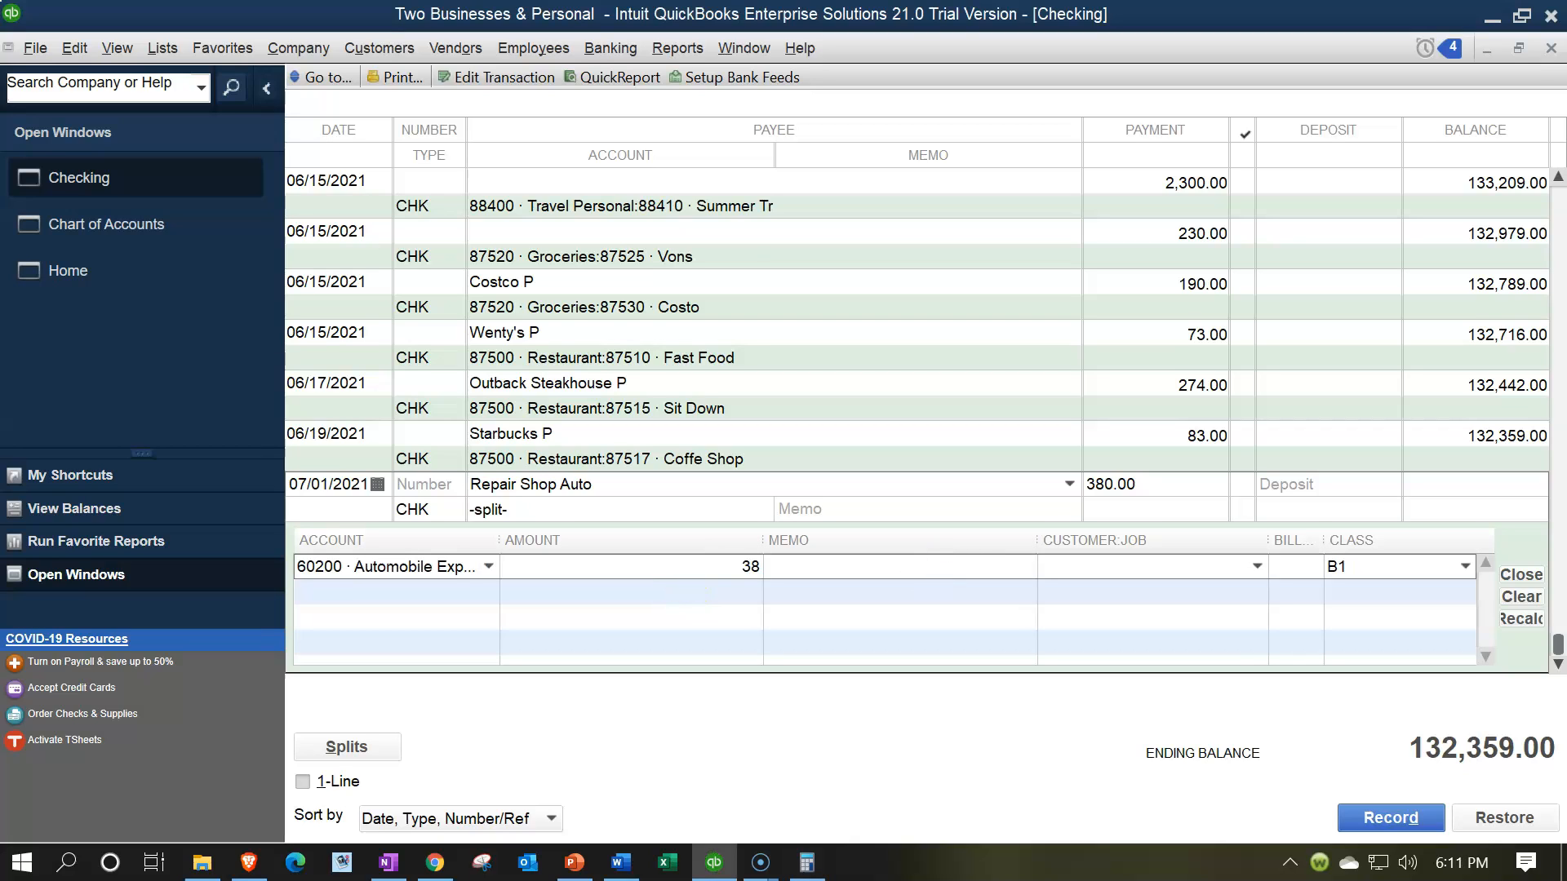
{"action": "type", "text": "0.00 * .5"}
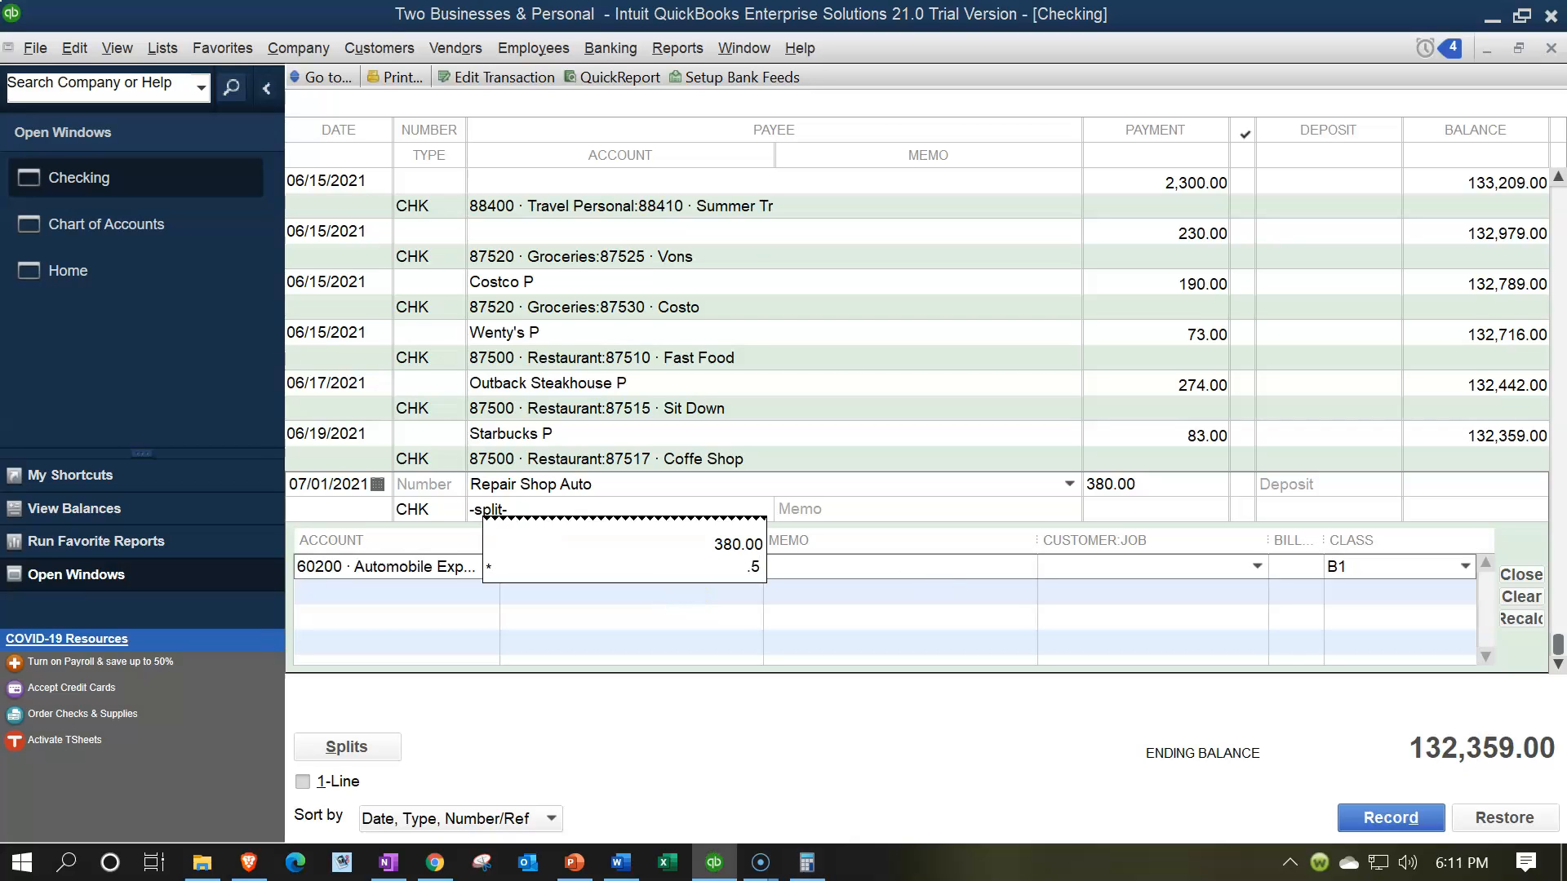
{"action": "key", "text": "Return"}
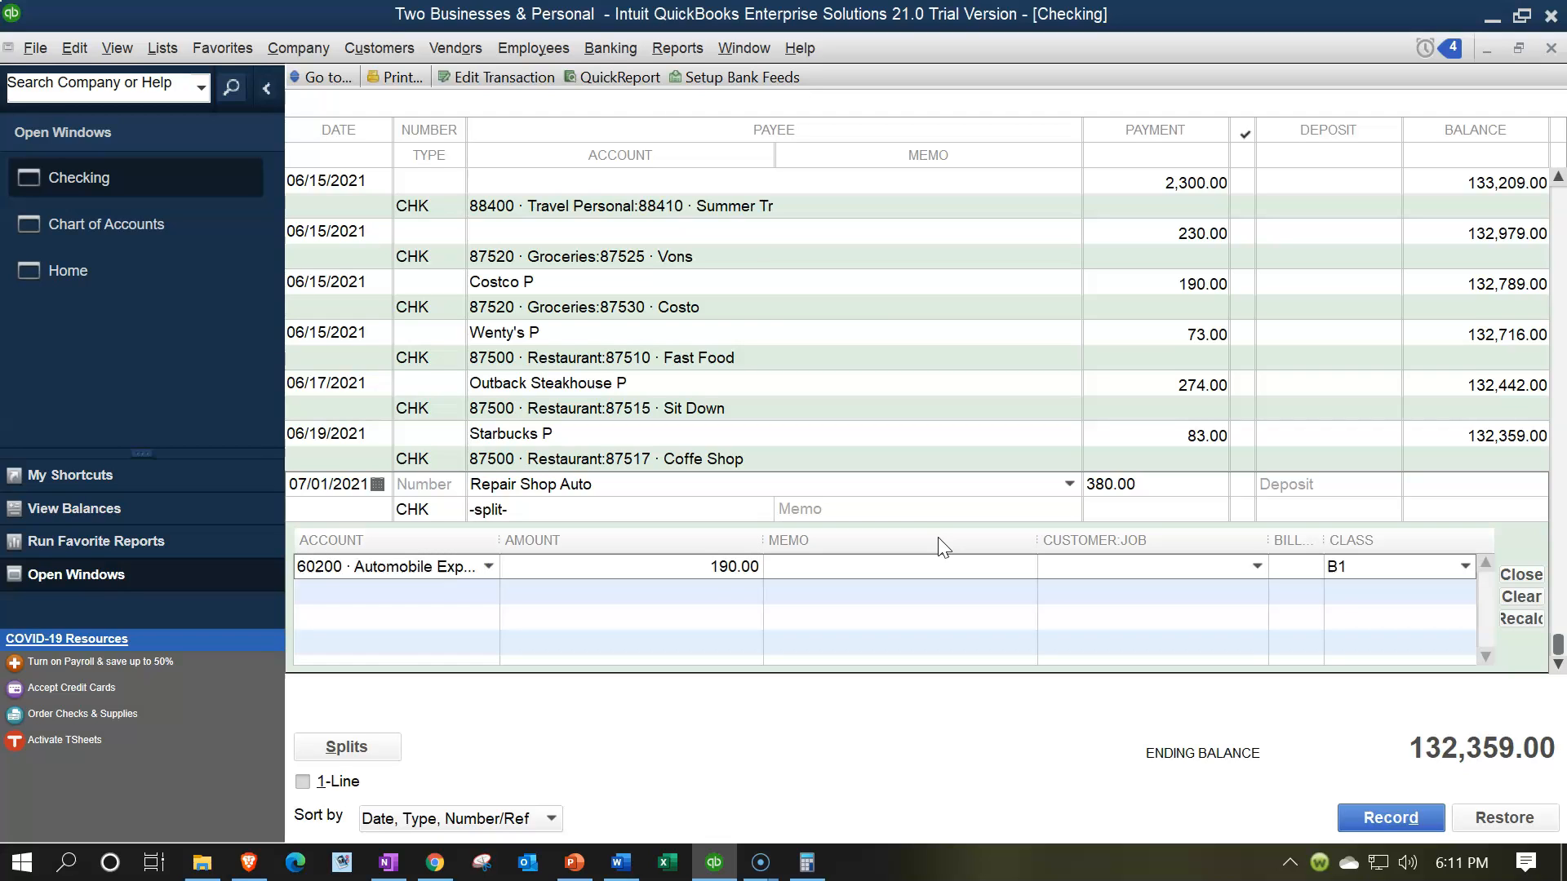
{"action": "key", "text": "Tab"}
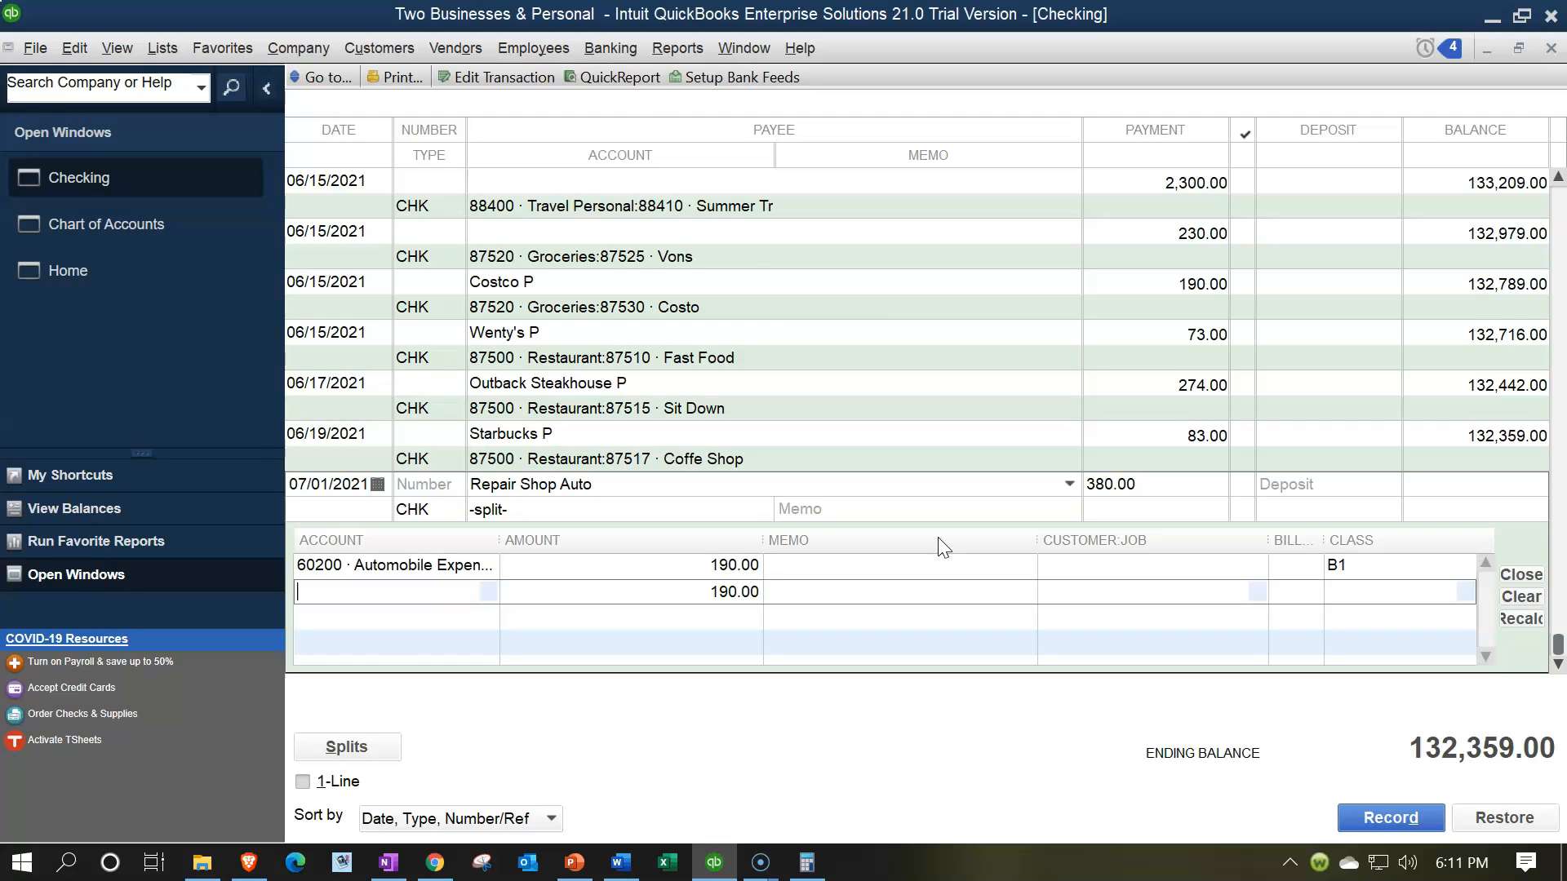
- Assign account 70200 · Automobile Expense. to the second split line and set its amount by calculating 380.00 * .3 in the amount field
{"action": "type", "text": "702"}
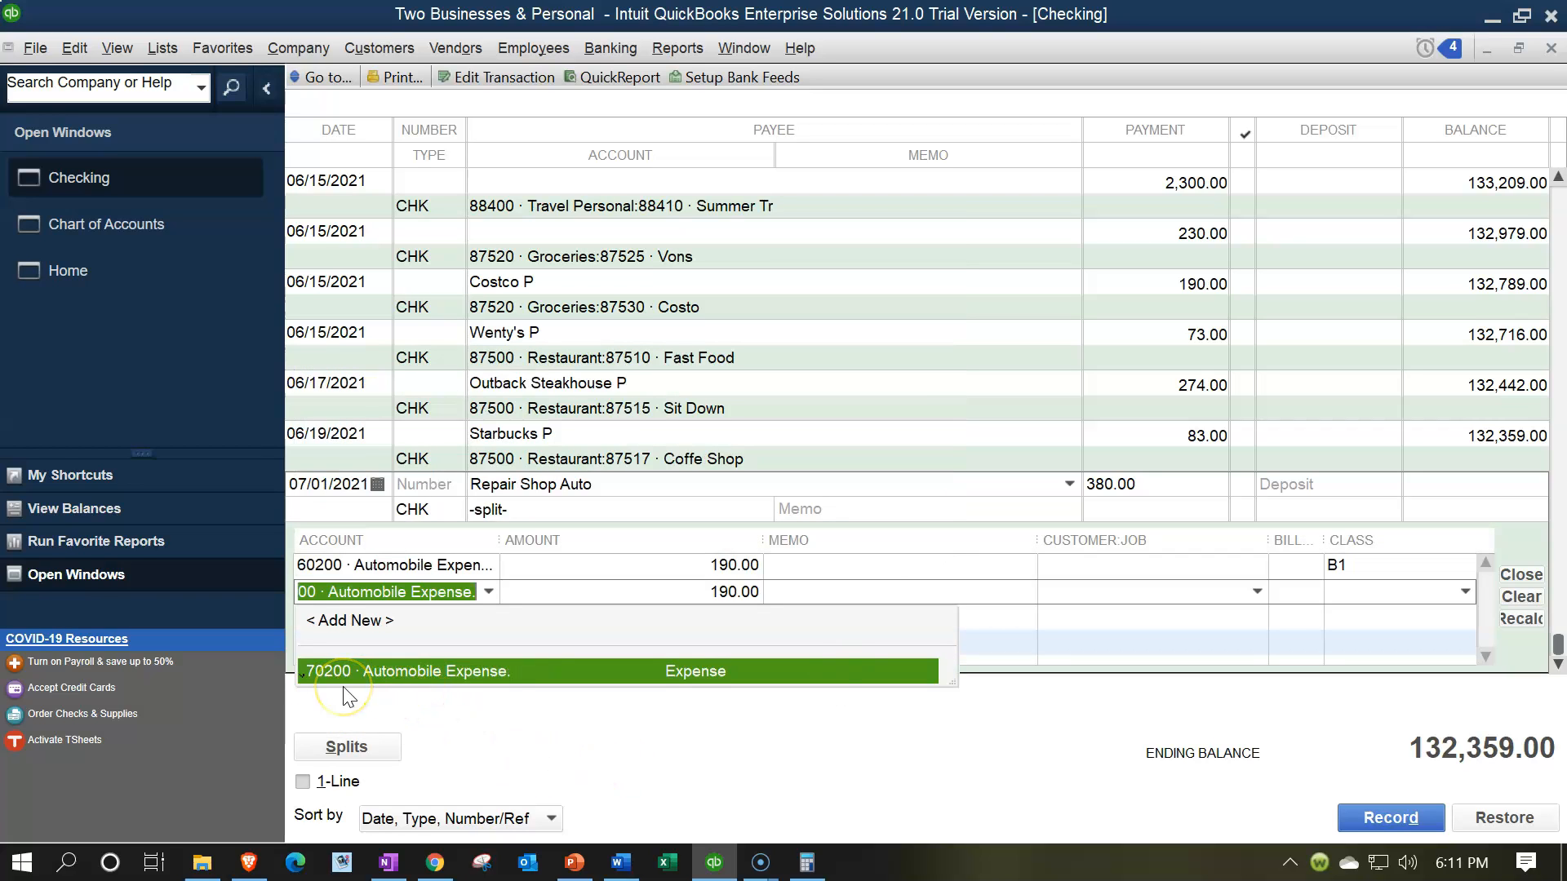
{"action": "left_click", "coordinate": [343, 668]}
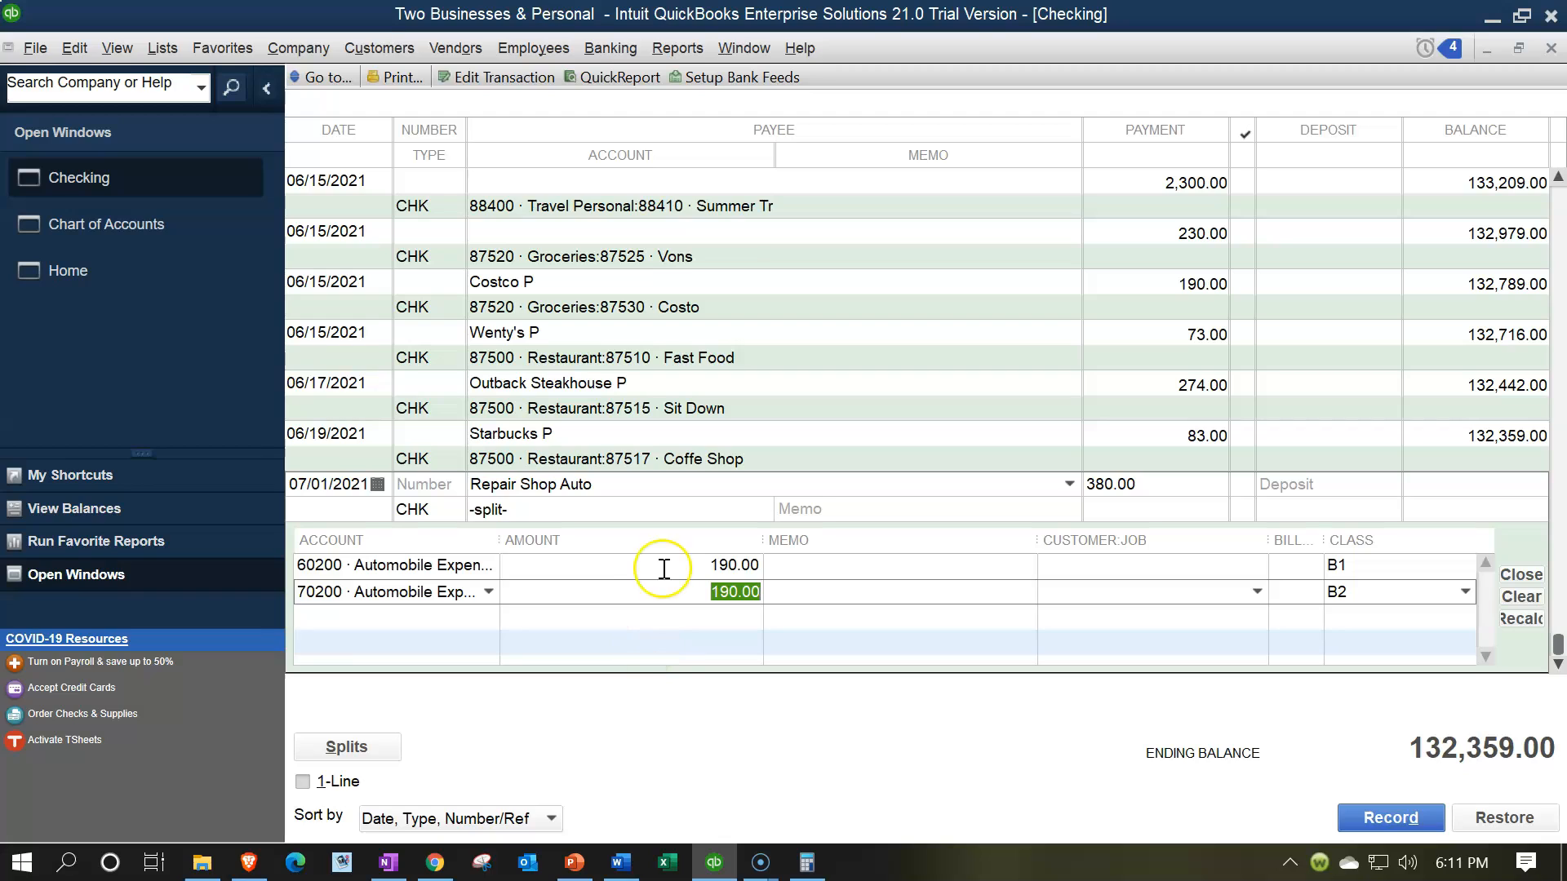
{"action": "type", "text": "380*.3"}
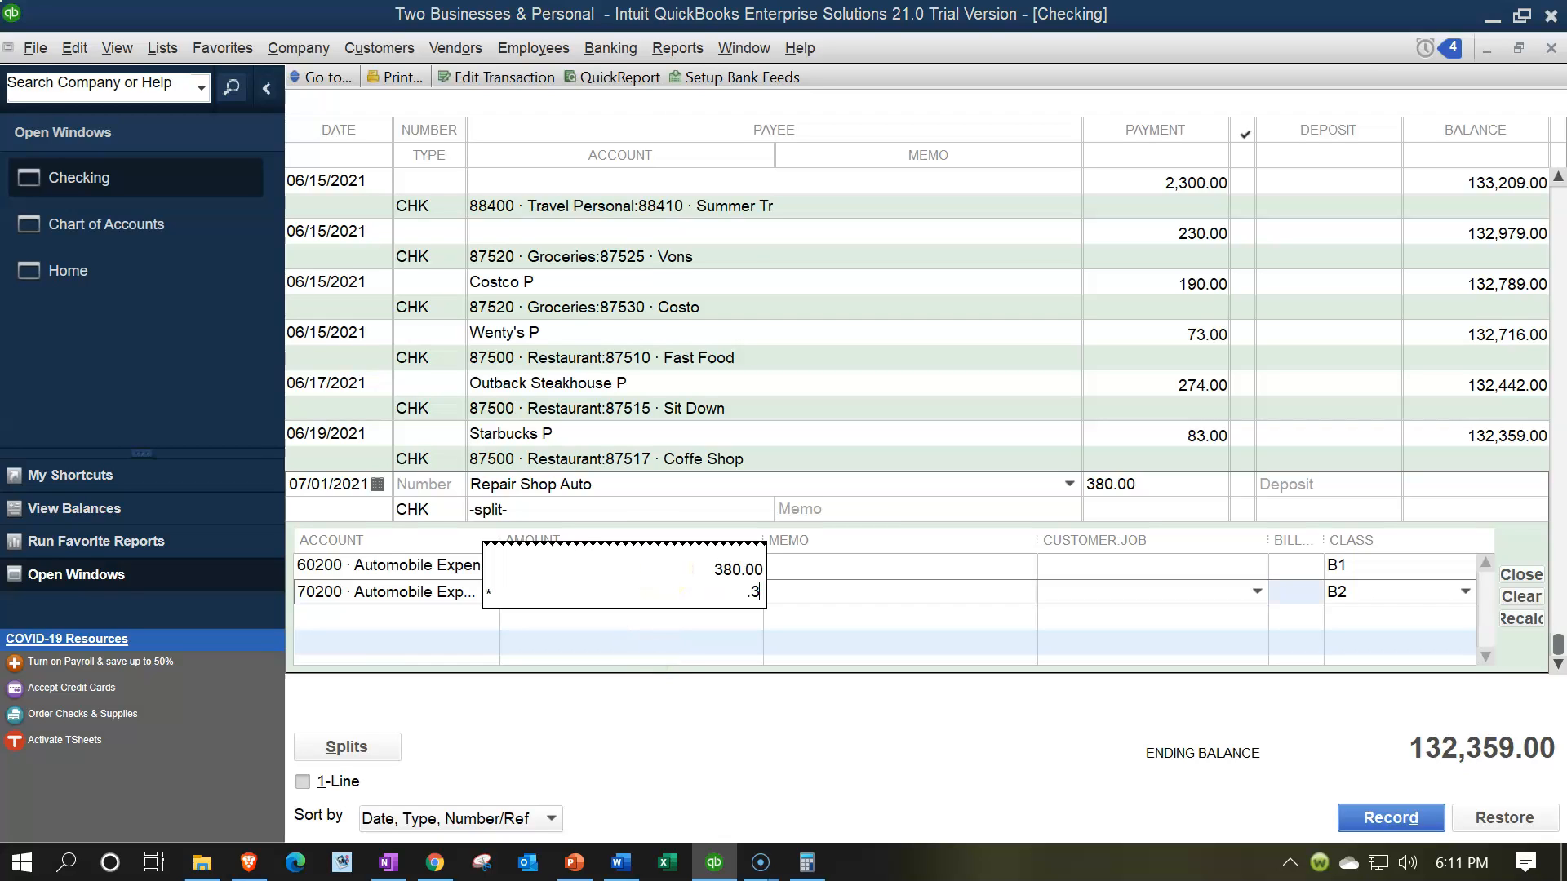
{"action": "key", "text": "Return"}
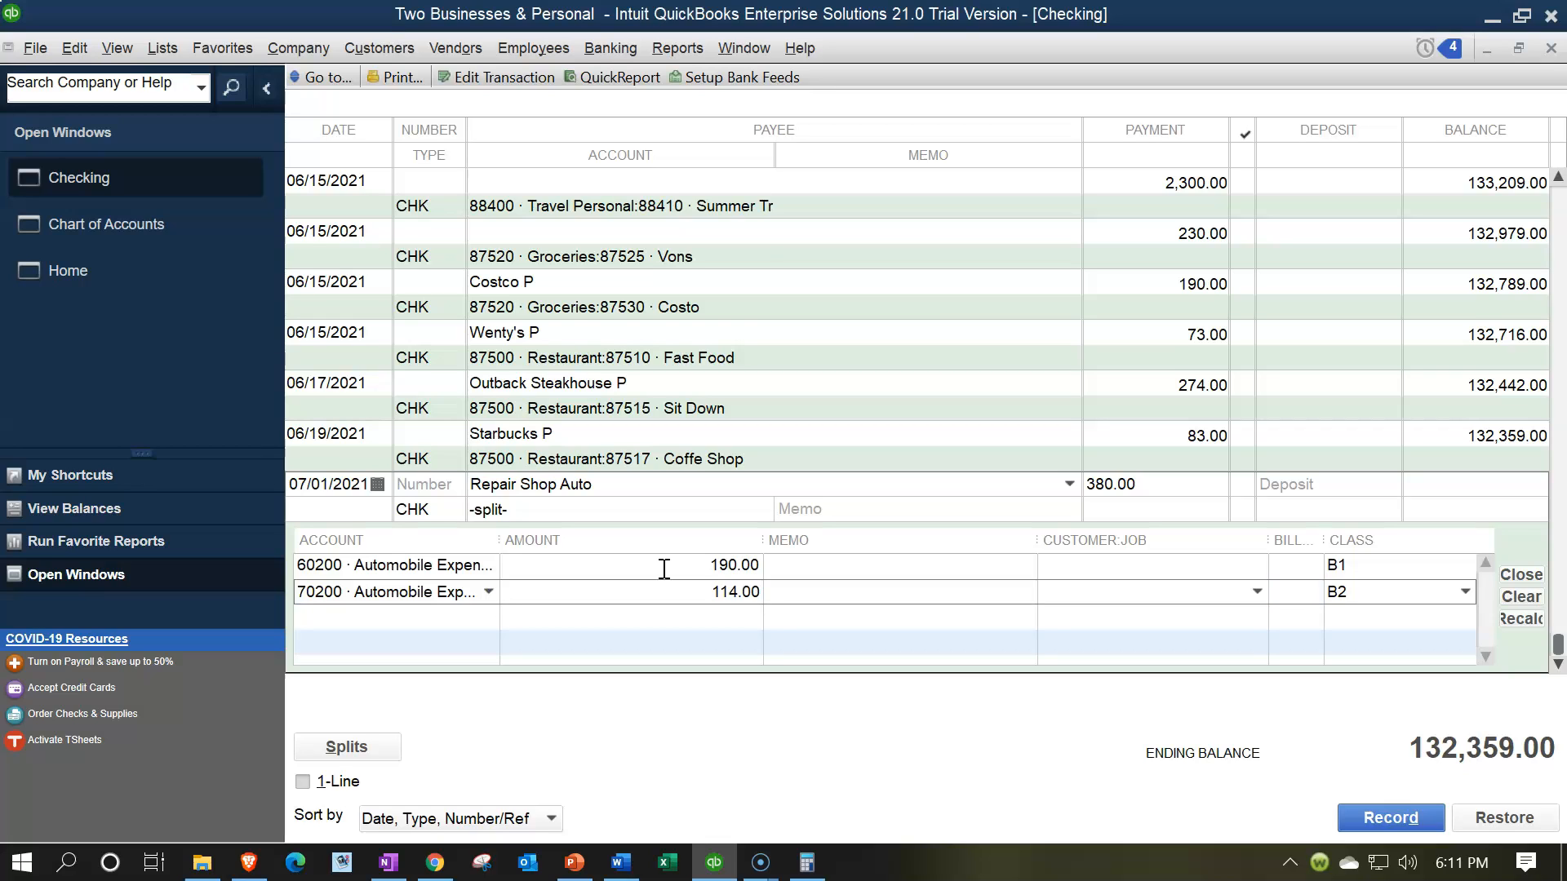
{"action": "key", "text": "Tab"}
{"action": "key", "text": "Tab"}
{"action": "key", "text": "Tab"}
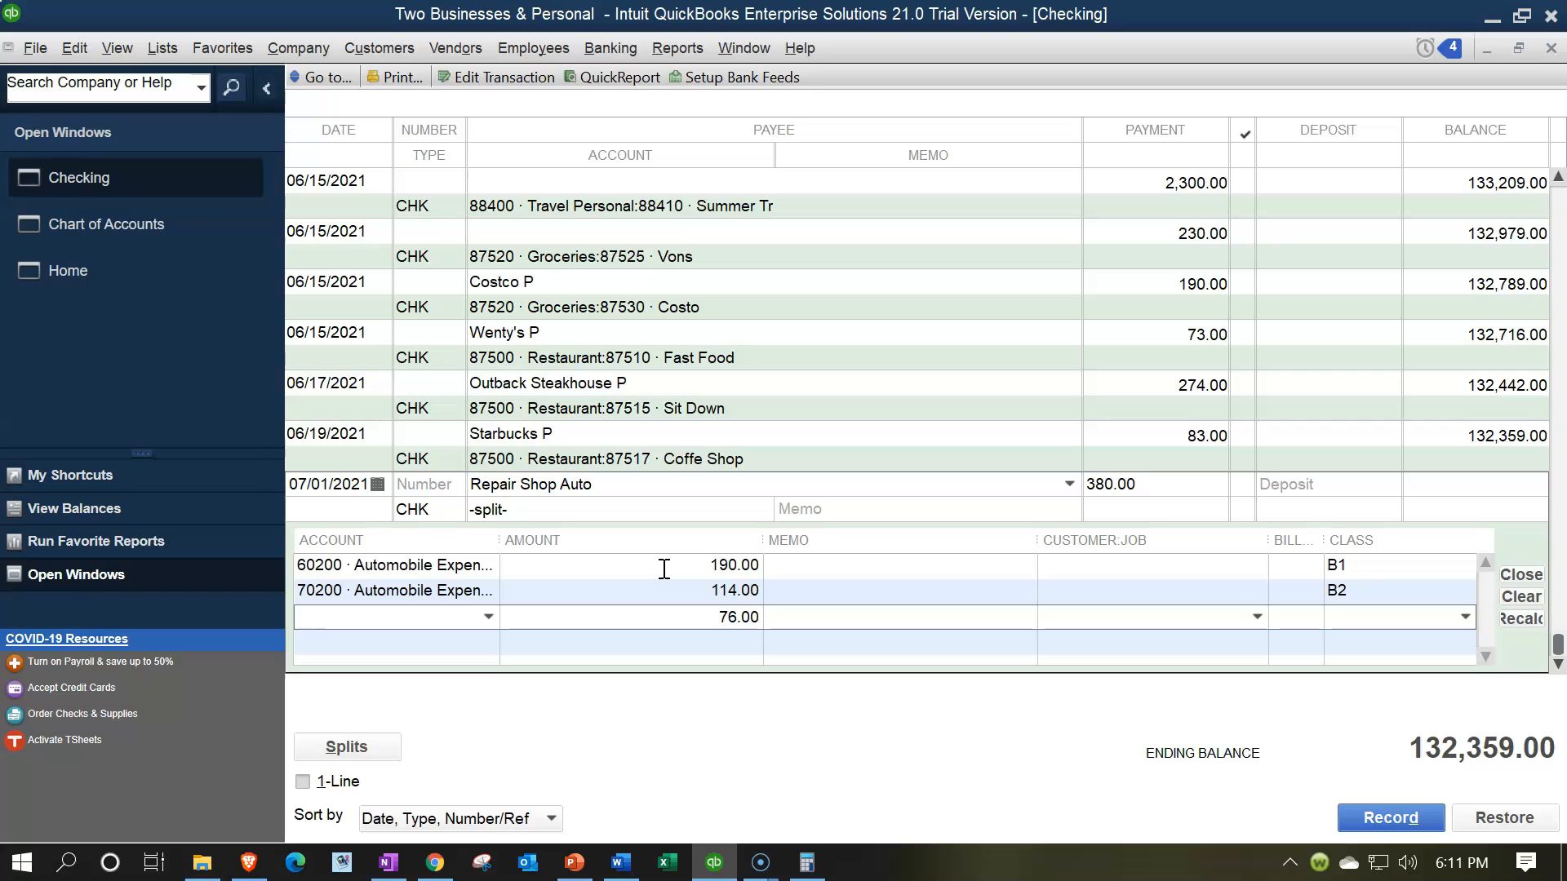
- Enter 80200 as the third split line's account, set it up as a new expense account and name it Automobile Expense P
{"action": "type", "text": "802000 · Ask My Accountan"}
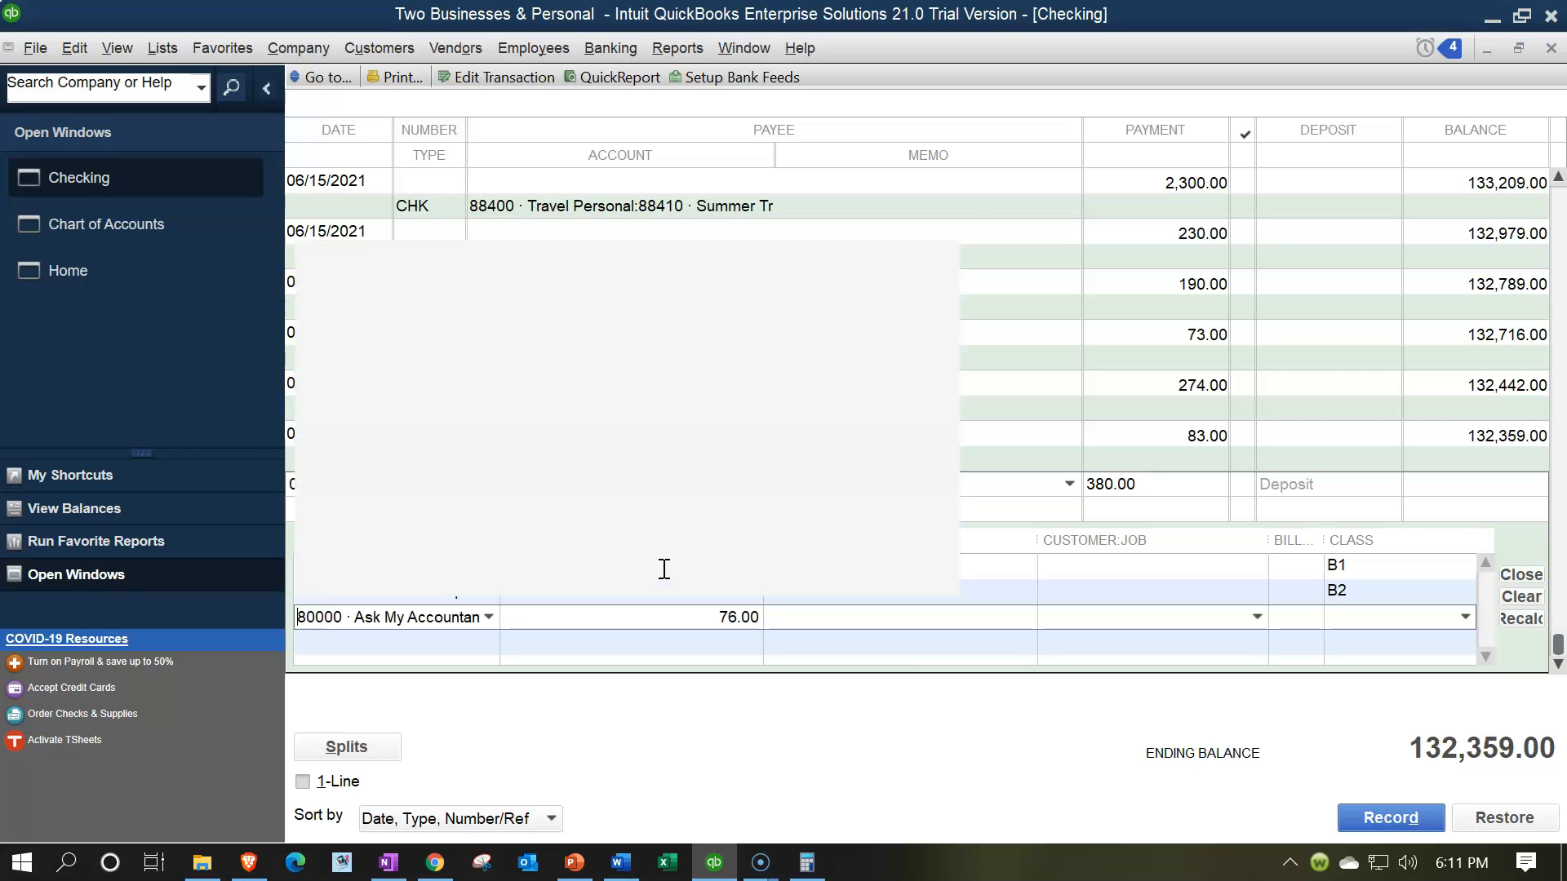
{"action": "key", "text": "Tab"}
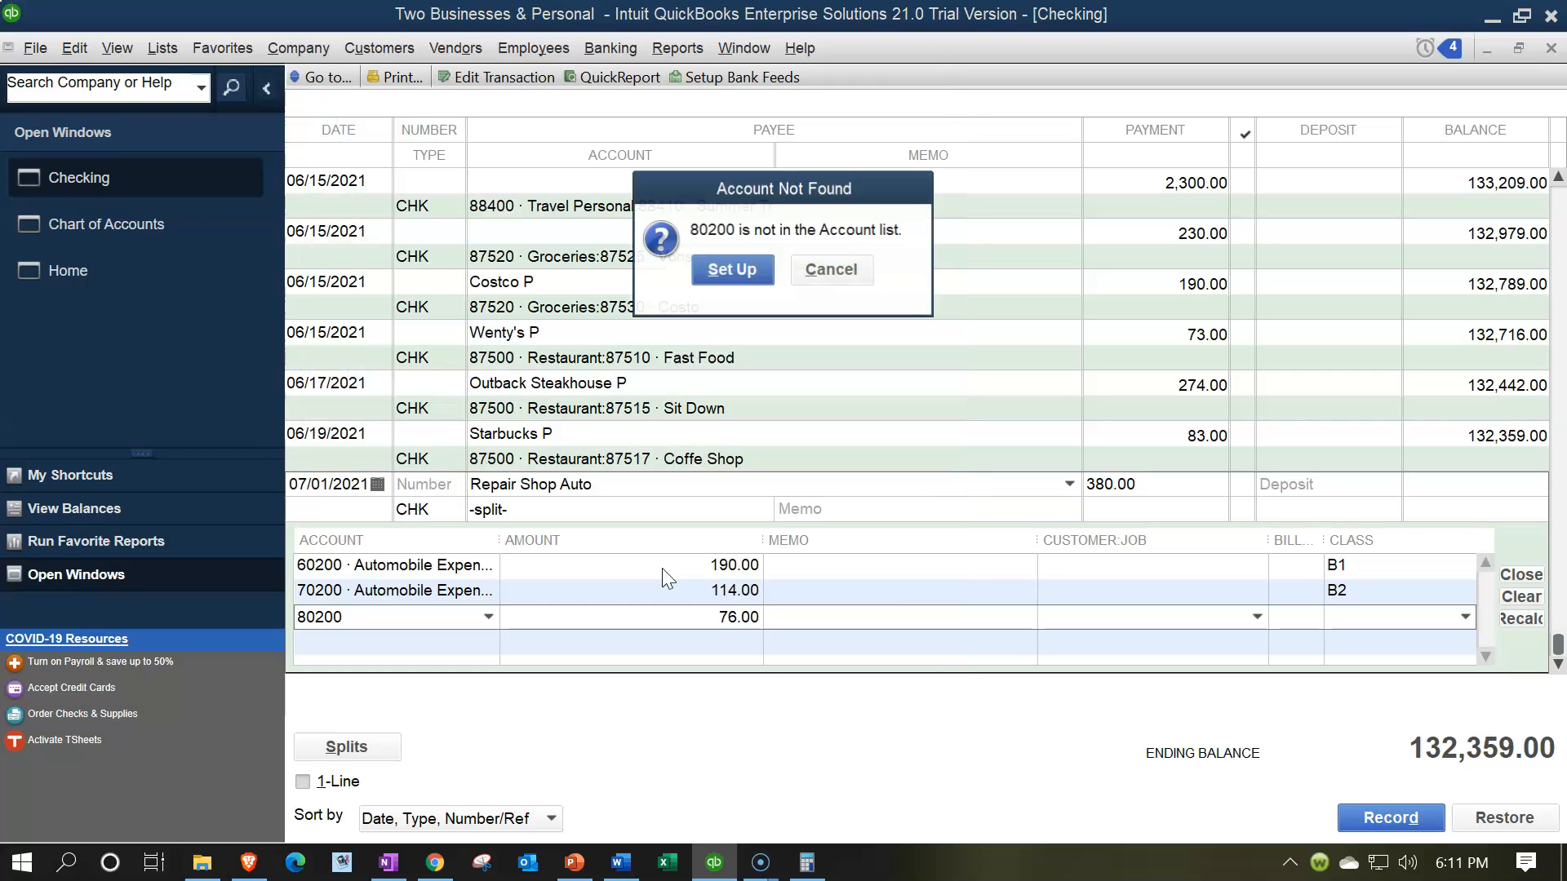
{"action": "left_click", "coordinate": [716, 270]}
{"action": "left_click", "coordinate": [680, 160]}
{"action": "type", "text": "Automobine"}
{"action": "key", "text": "BackSpace"}
{"action": "key", "text": "BackSpace"}
{"action": "type", "text": "le Expense. ."}
{"action": "key", "text": "Tab"}
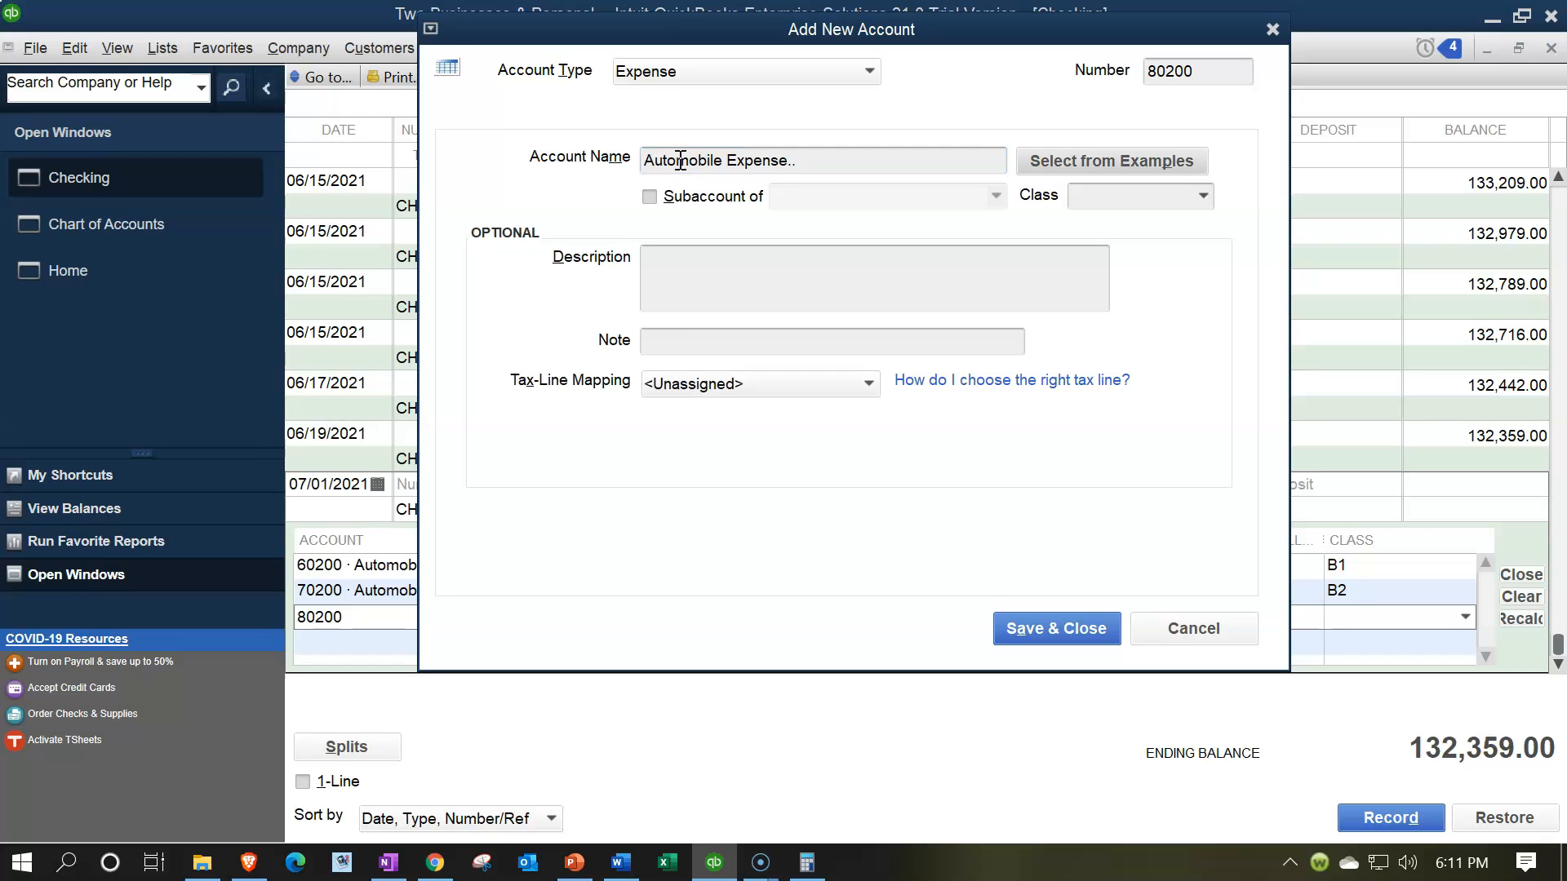
{"action": "left_click", "coordinate": [829, 169]}
{"action": "key", "text": "BackSpace"}
{"action": "key", "text": "BackSpace"}
{"action": "type", "text": "P"}
- Assign the Personal class to the new 80200 account and save the account
{"action": "key", "text": "Tab"}
{"action": "key", "text": "Tab"}
{"action": "key", "text": "Tab"}
{"action": "type", "text": "P"}
{"action": "key", "text": "Tab"}
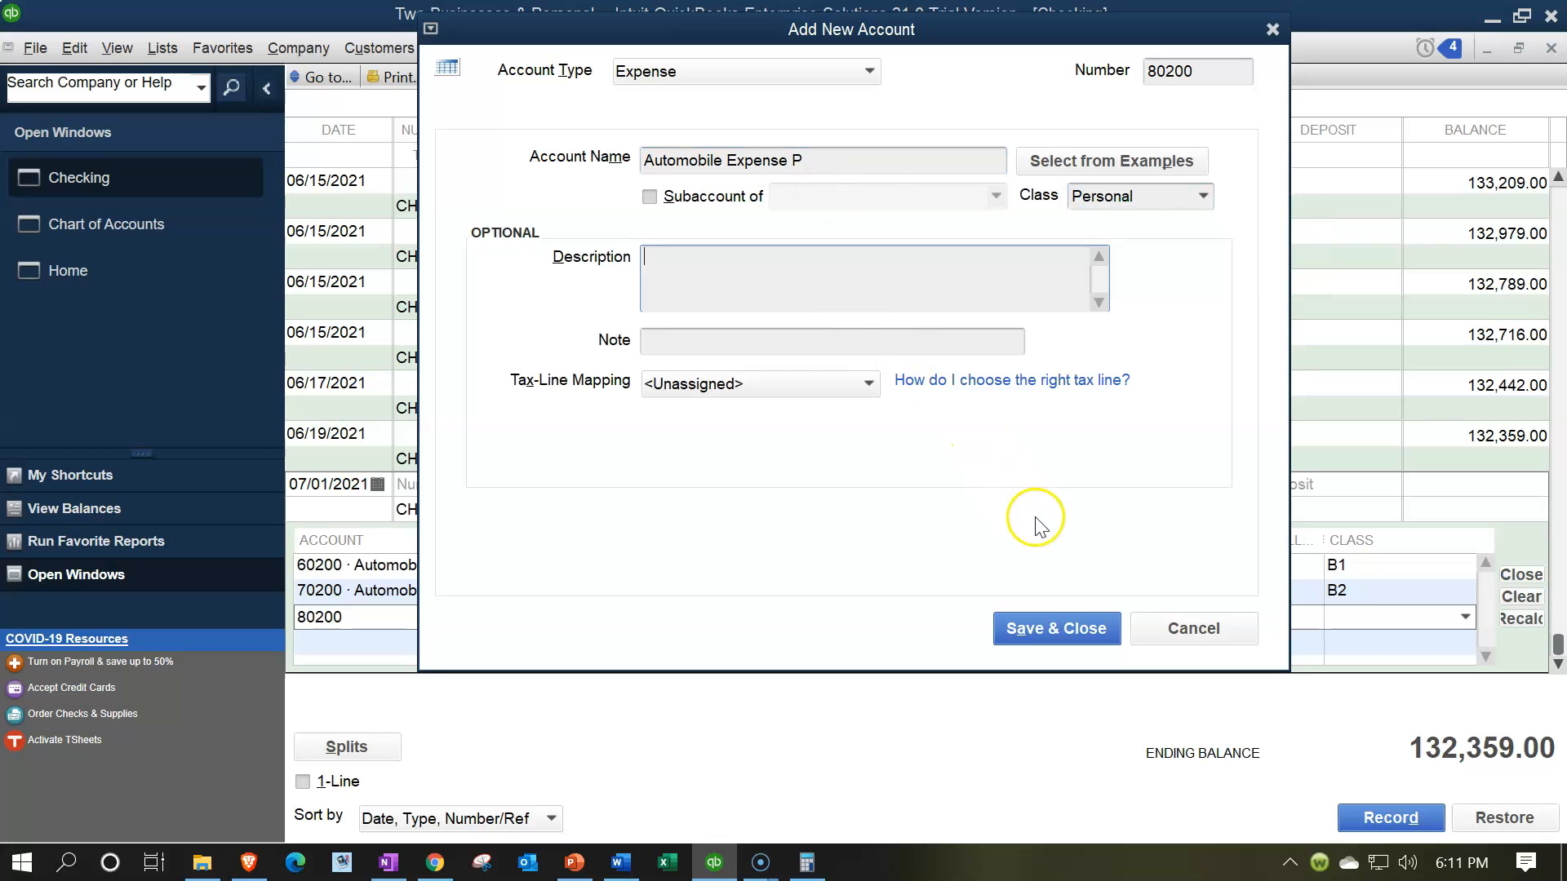
{"action": "left_click", "coordinate": [1049, 633]}
- Record the split Repair Shop Auto payment, accepting its future date
{"action": "left_click", "coordinate": [1290, 617]}
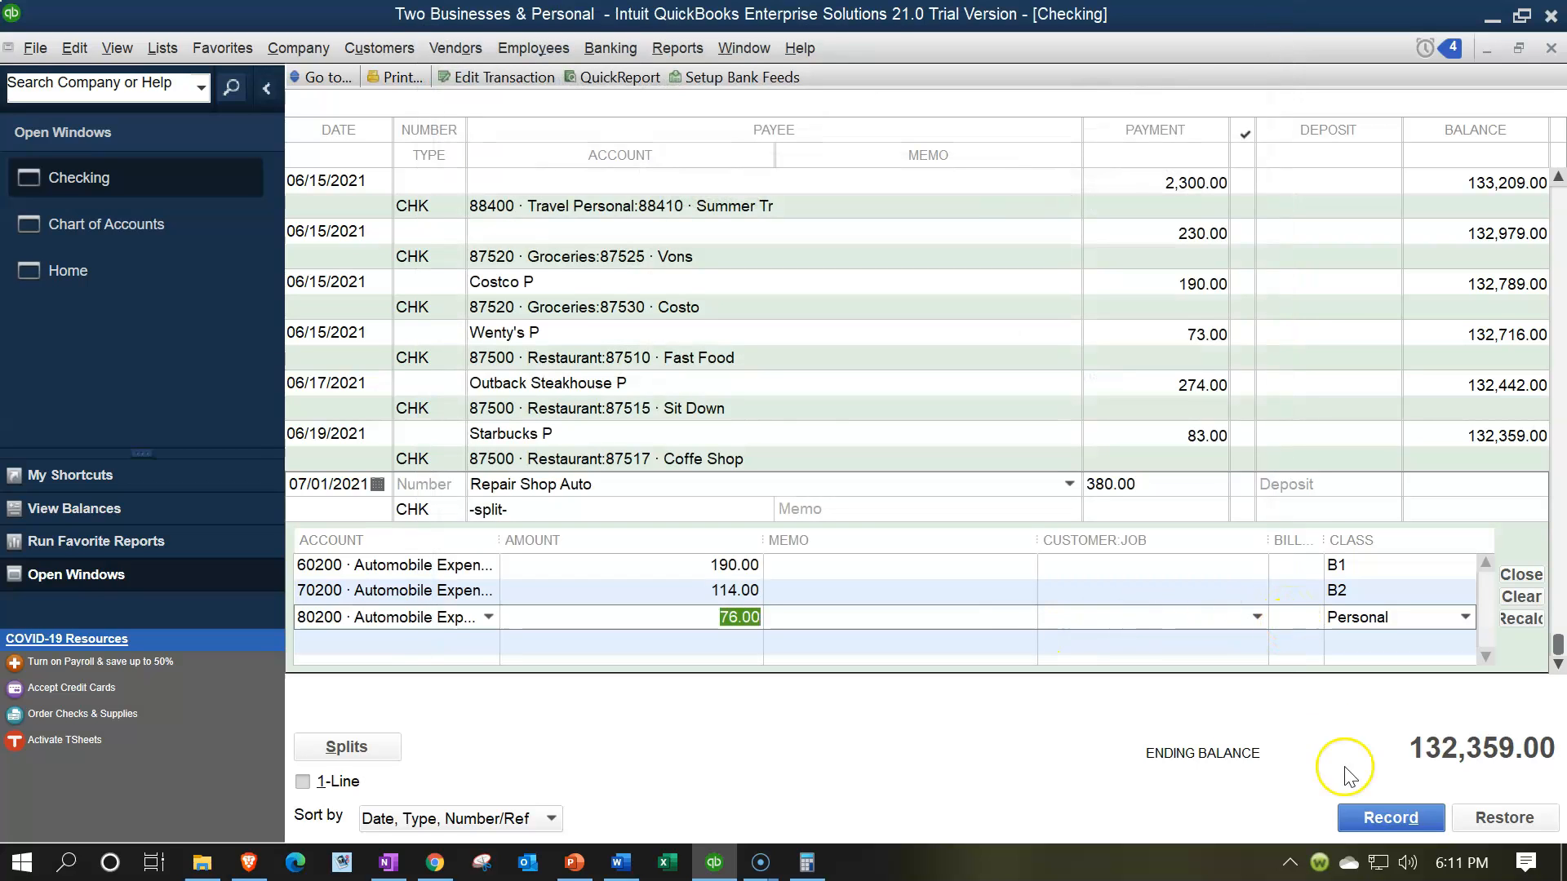
{"action": "left_click", "coordinate": [1368, 816]}
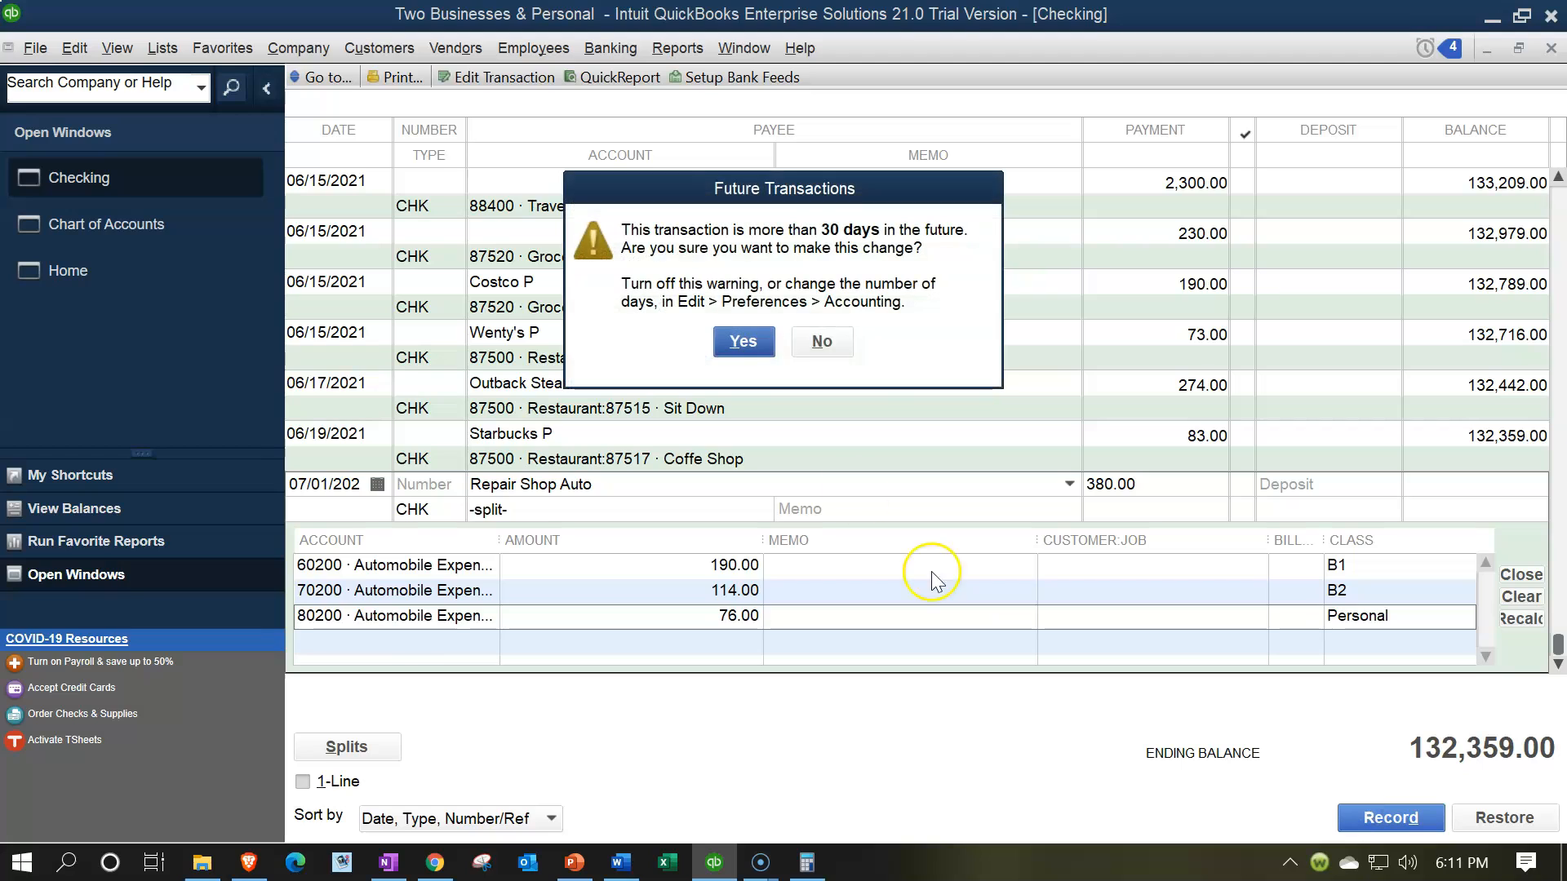
{"action": "left_click", "coordinate": [758, 338]}
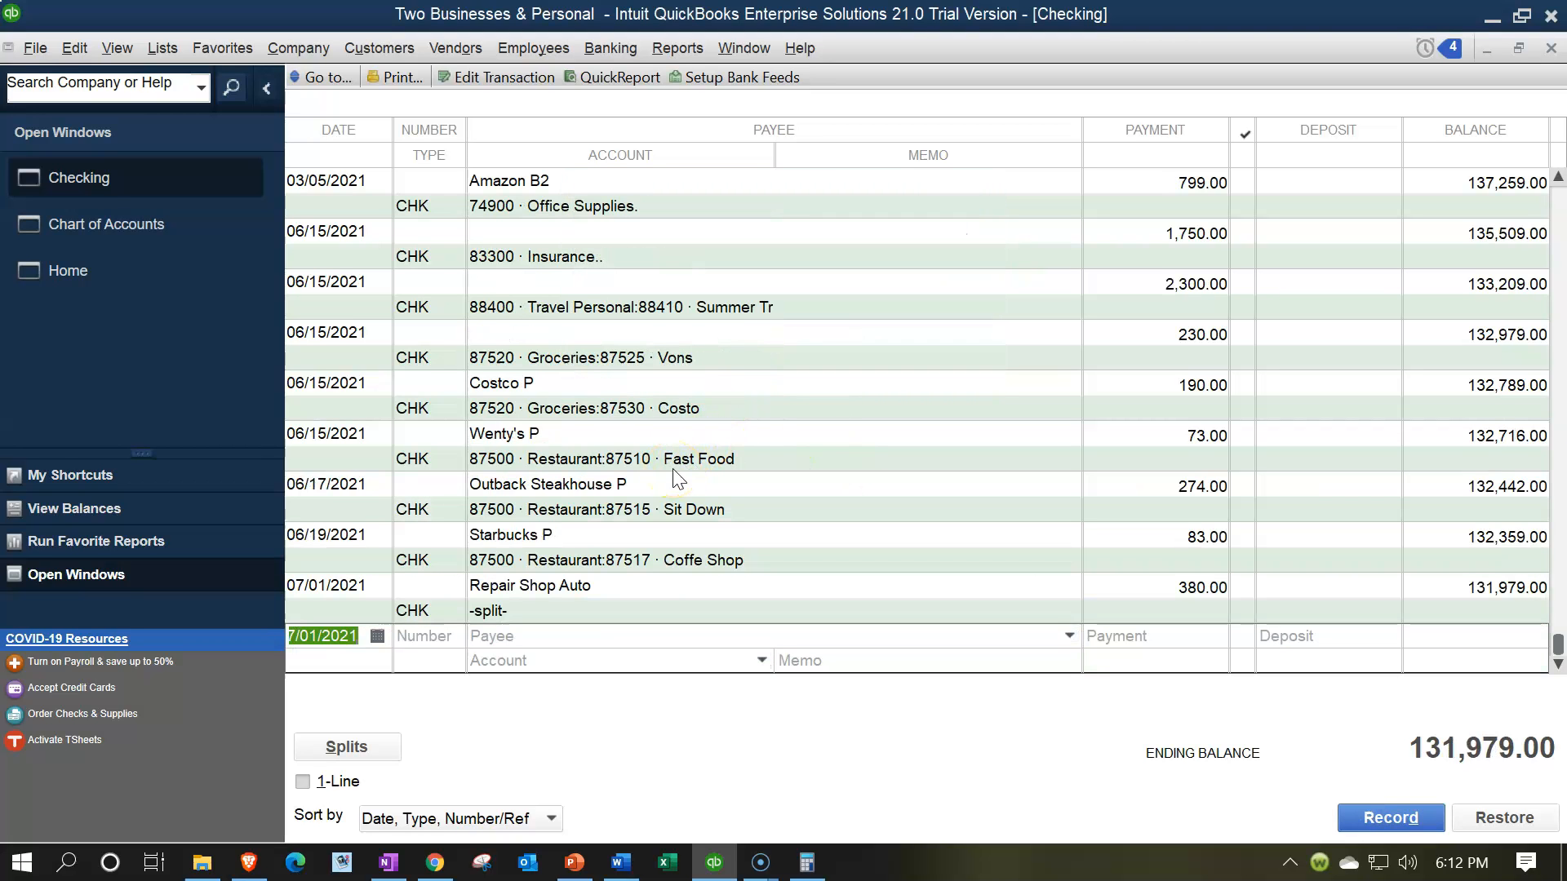
- Start a new register entry dated 07/02/2021 with Repair Shop Auto as payee and no check number
{"action": "key", "text": "plus"}
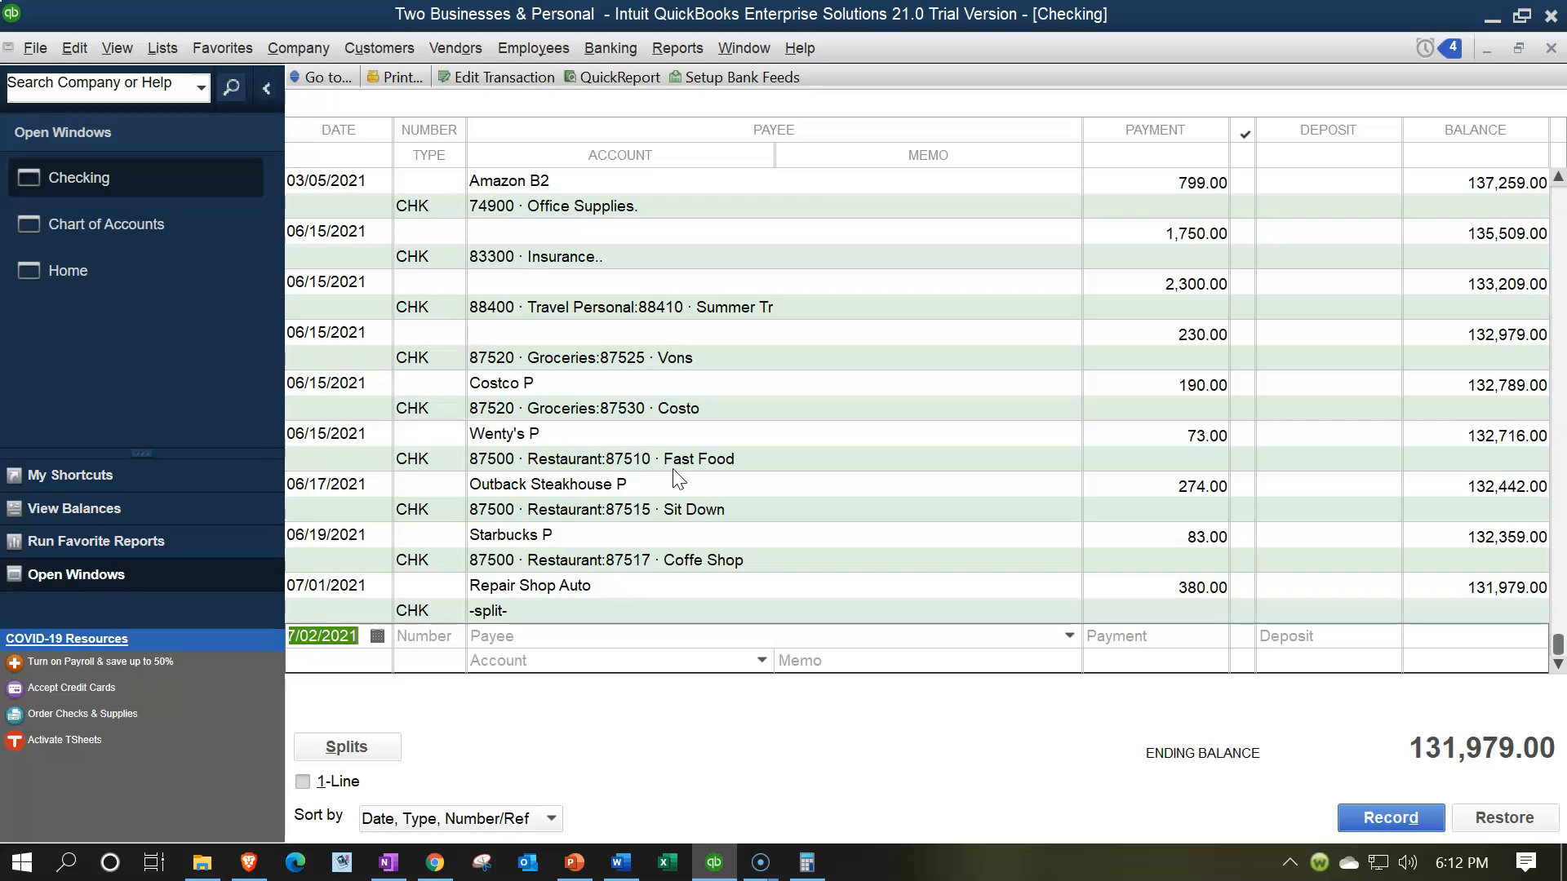
{"action": "key", "text": "Tab"}
{"action": "type", "text": "5"}
{"action": "key", "text": "Tab"}
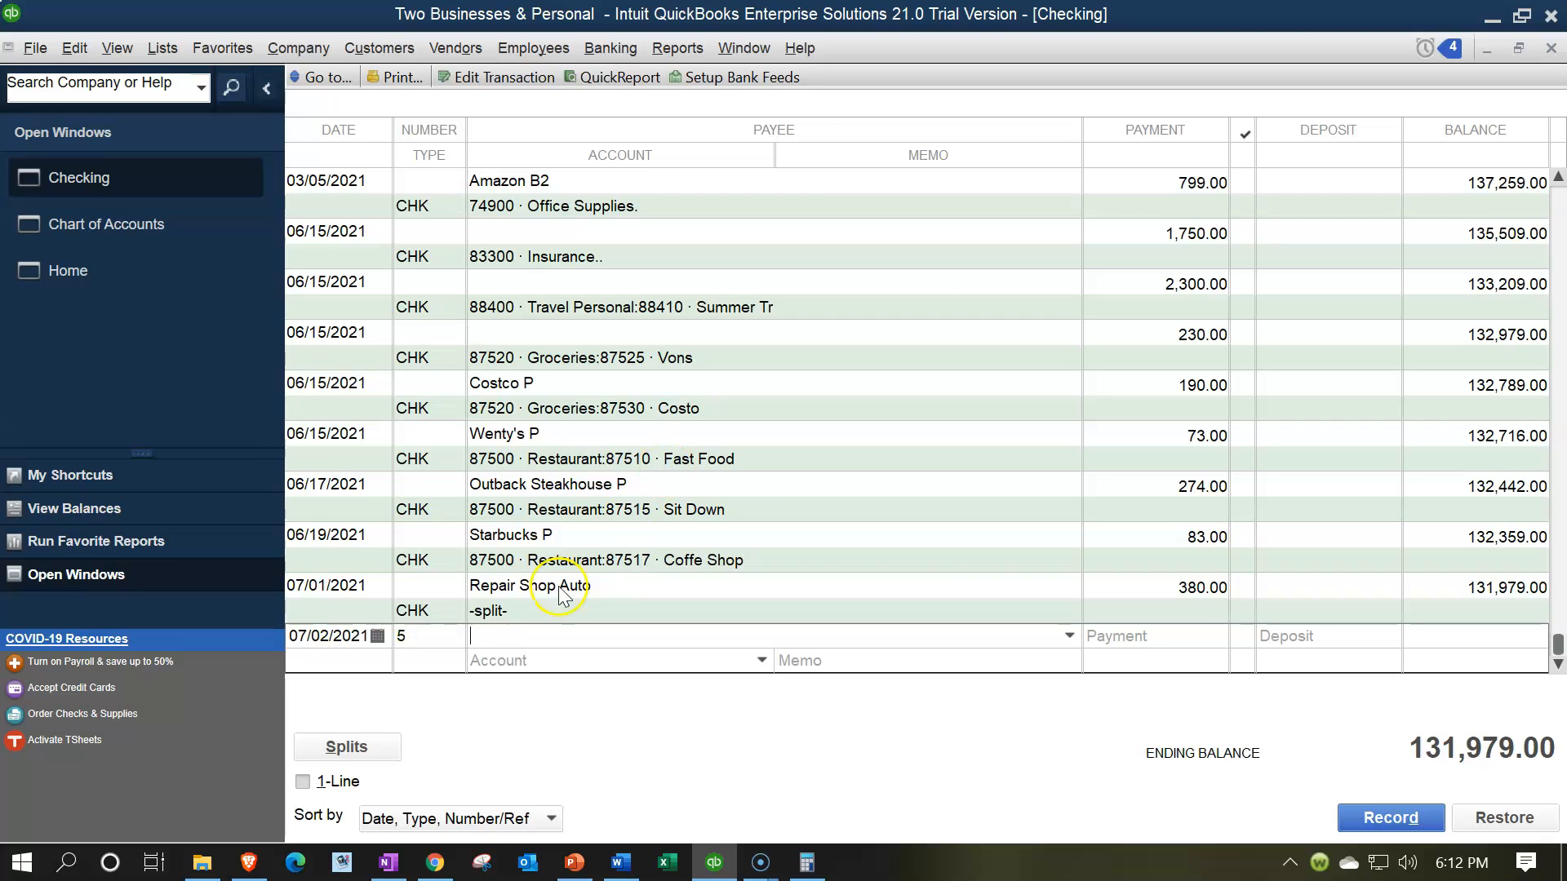
{"action": "left_click", "coordinate": [433, 635]}
{"action": "key", "text": "BackSpace"}
{"action": "key", "text": "Tab"}
{"action": "type", "text": "Re"}
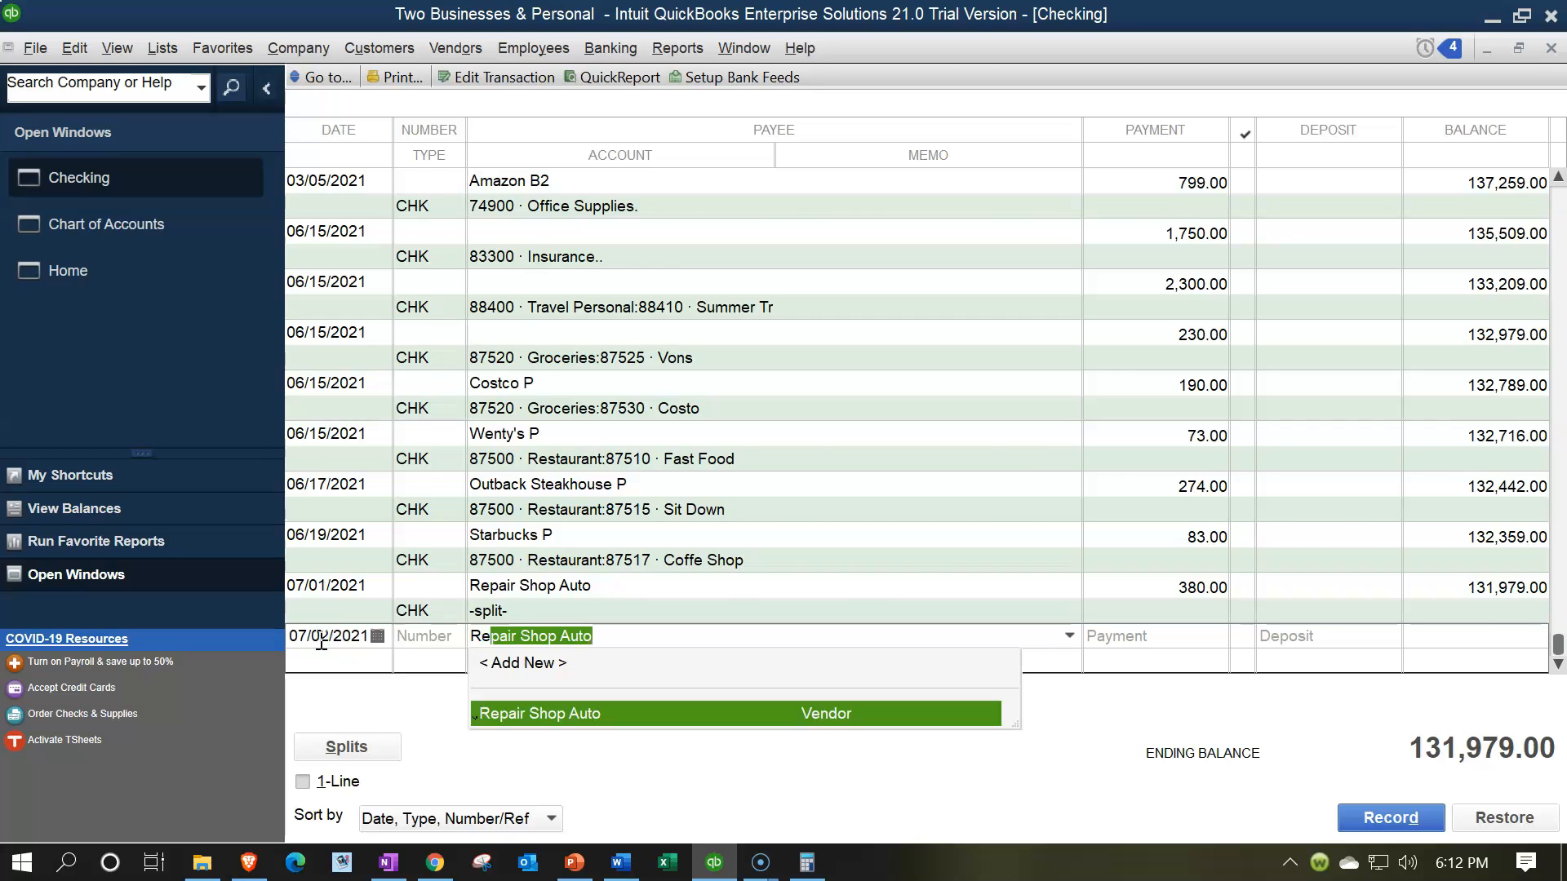
{"action": "left_click", "coordinate": [320, 644]}
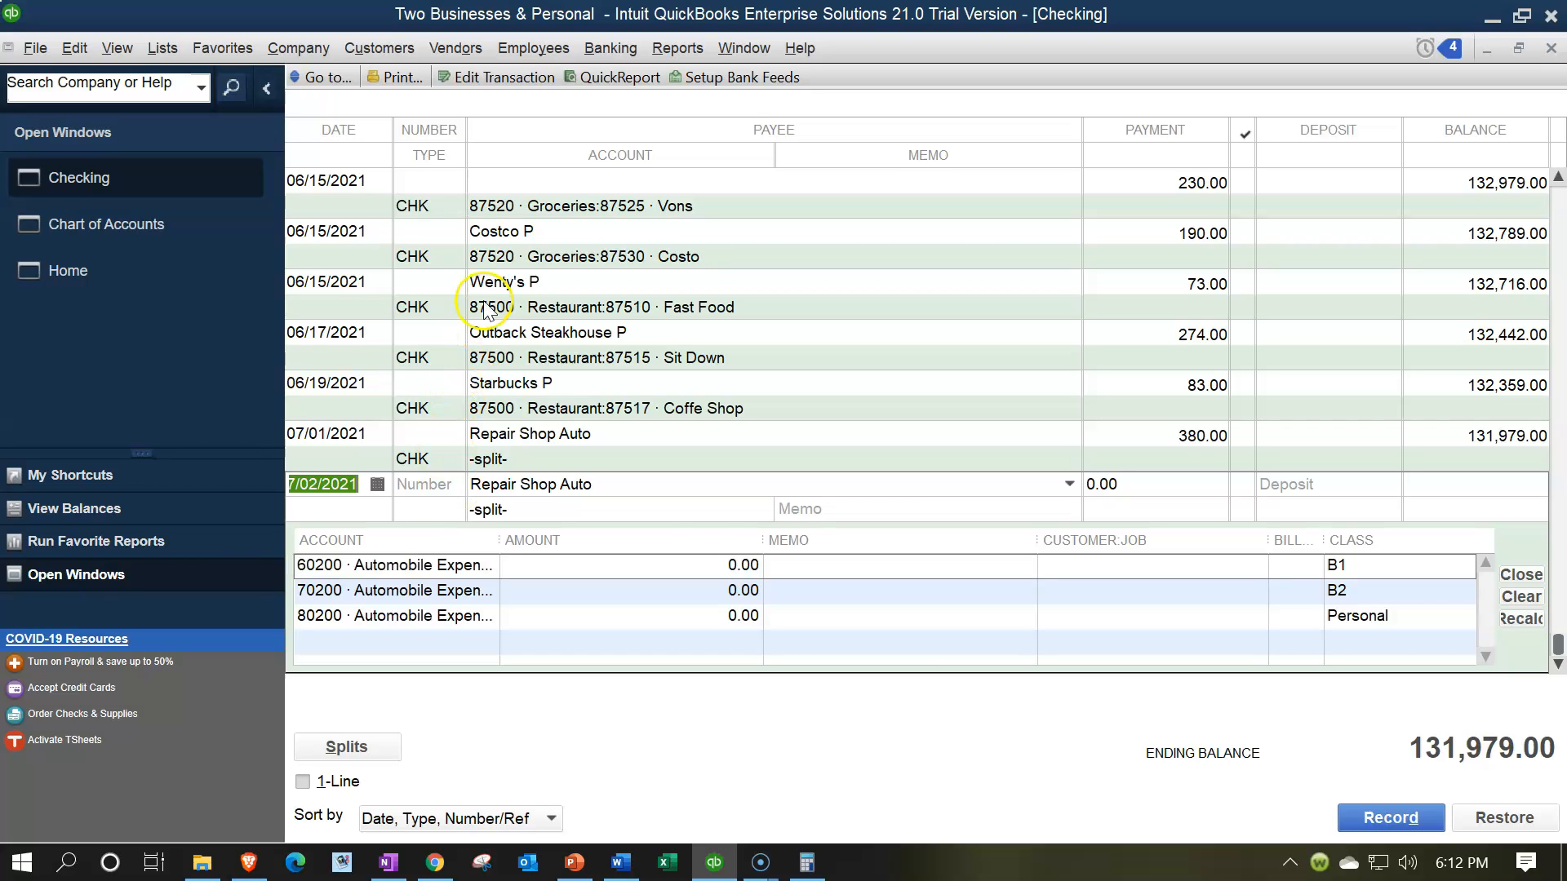
- Run the Profit & Loss by Class report for 01/01/2021 through 12/31/2021
{"action": "left_click", "coordinate": [678, 49]}
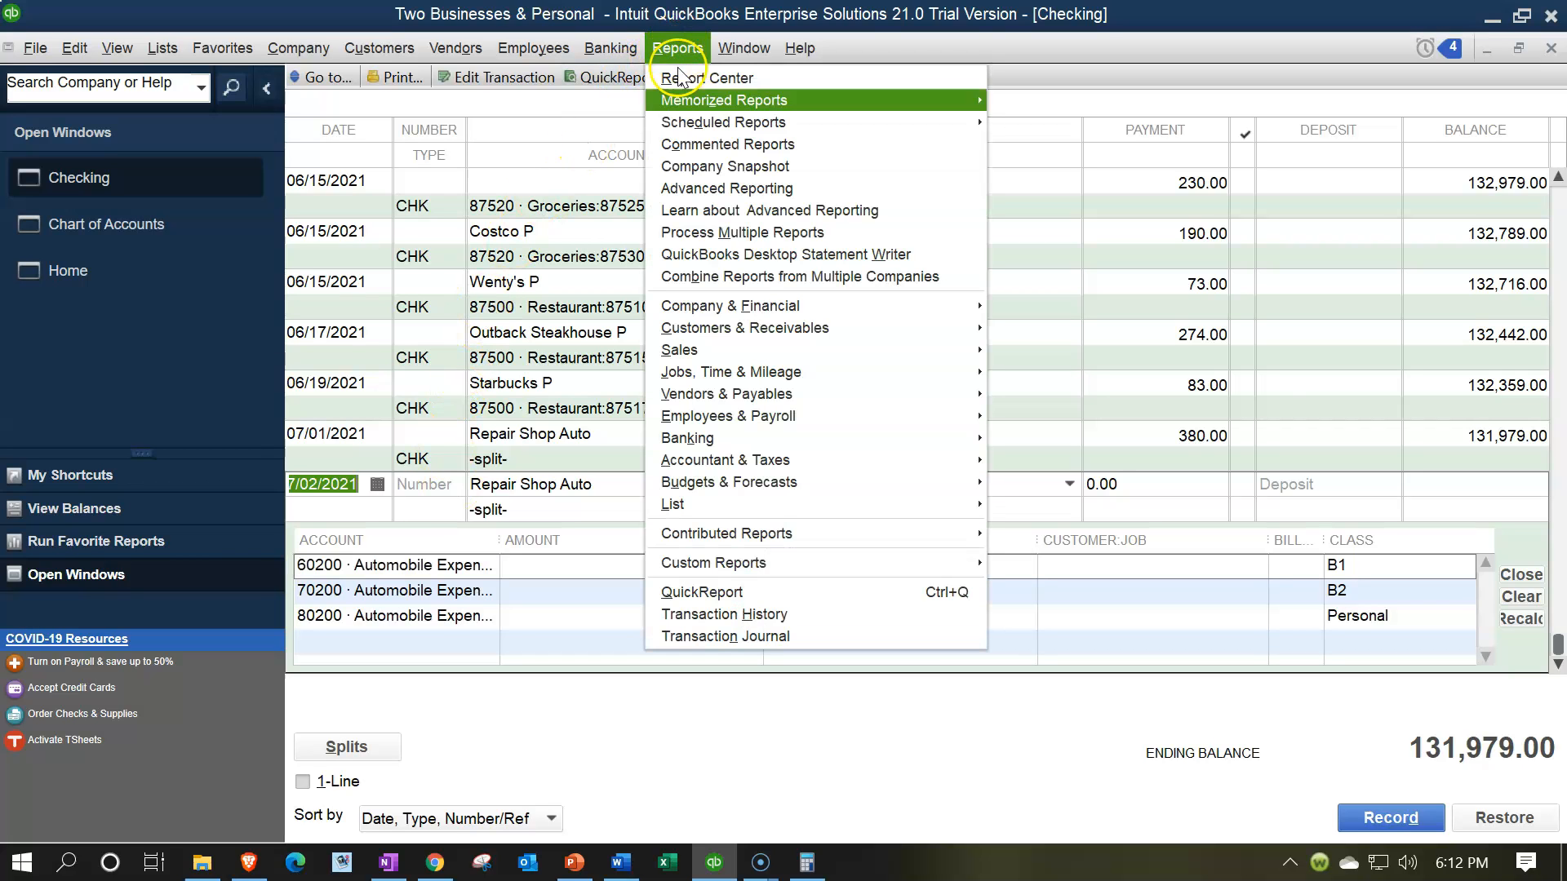
{"action": "mouse_move", "coordinate": [762, 318]}
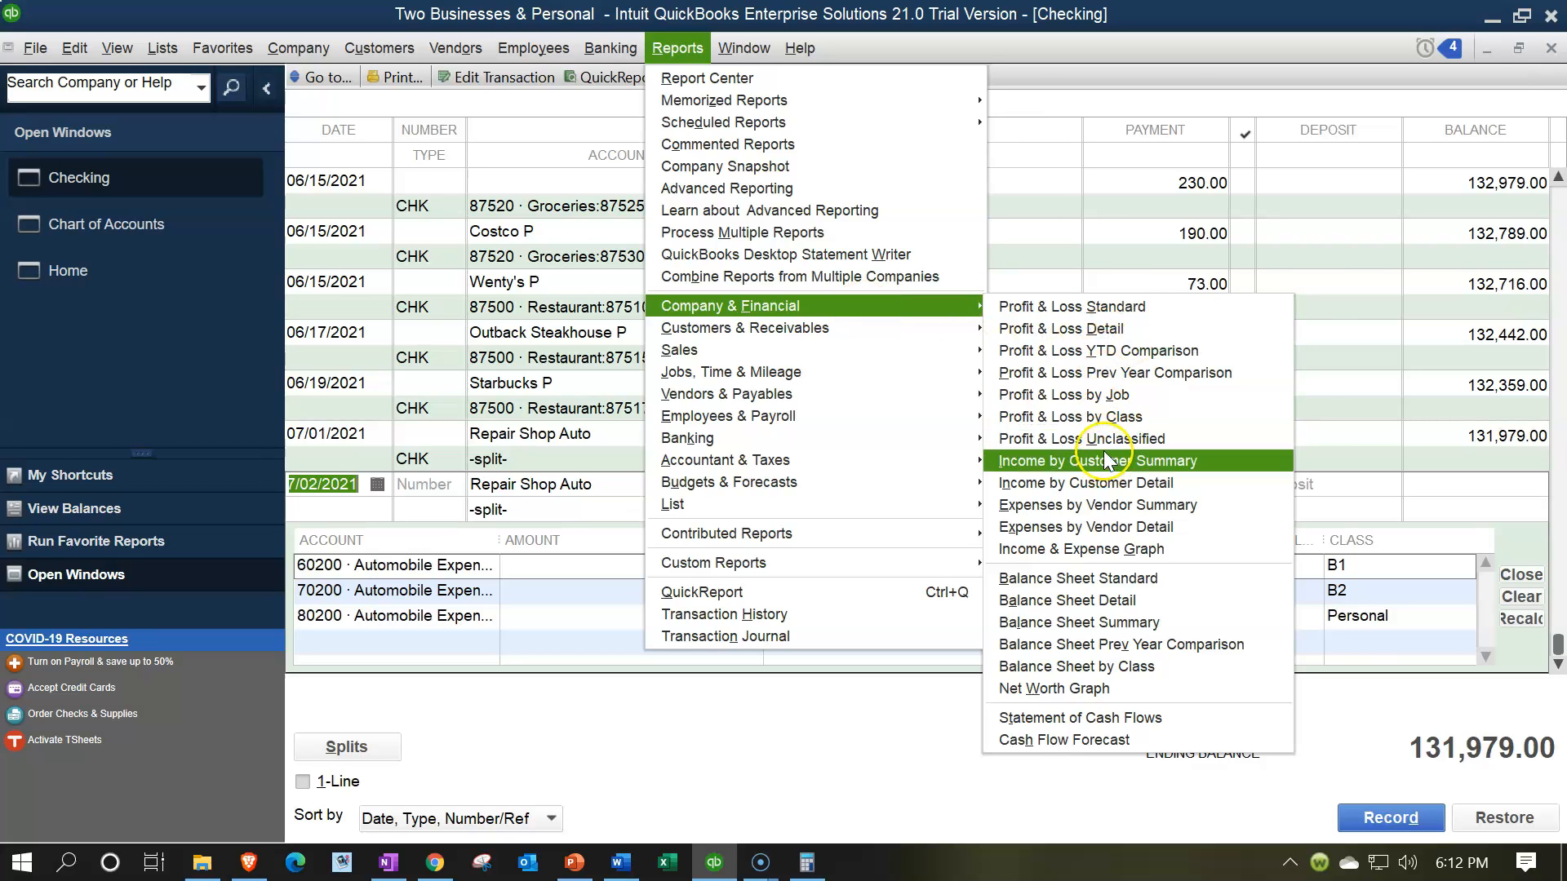
{"action": "left_click", "coordinate": [1101, 419]}
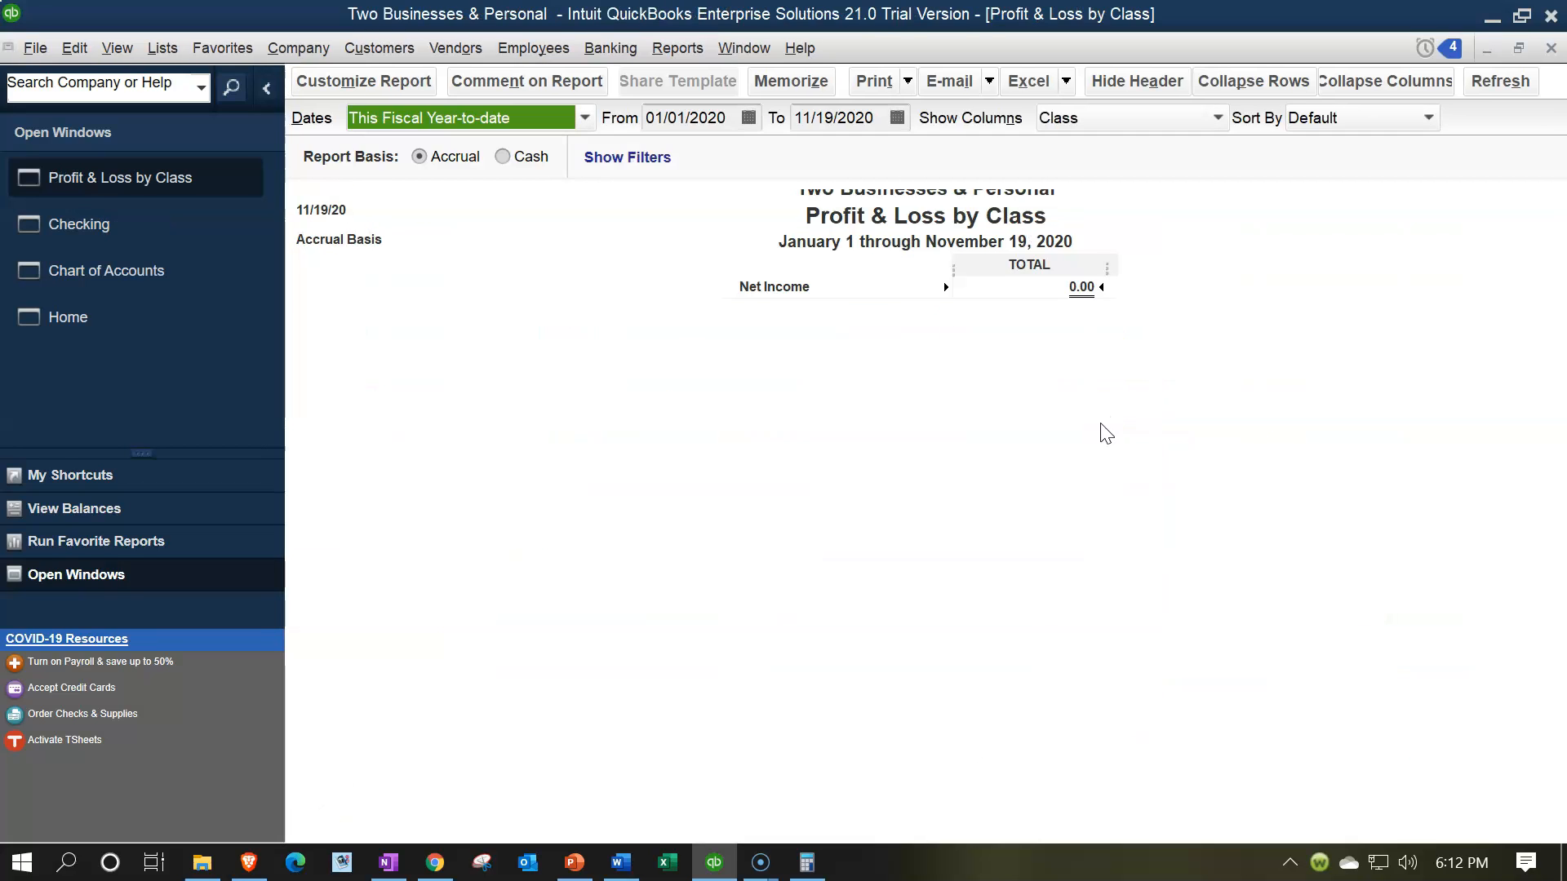
{"action": "key", "text": "Tab"}
{"action": "type", "text": "010121"}
{"action": "key", "text": "Tab"}
{"action": "type", "text": "12/31/2021"}
{"action": "key", "text": "Tab"}
- Examine how the automobile expense accounts are reported under the B1, B2 and Personal classes
{"action": "scroll", "coordinate": [1104, 431], "scroll_direction": "down", "scroll_amount": 2}
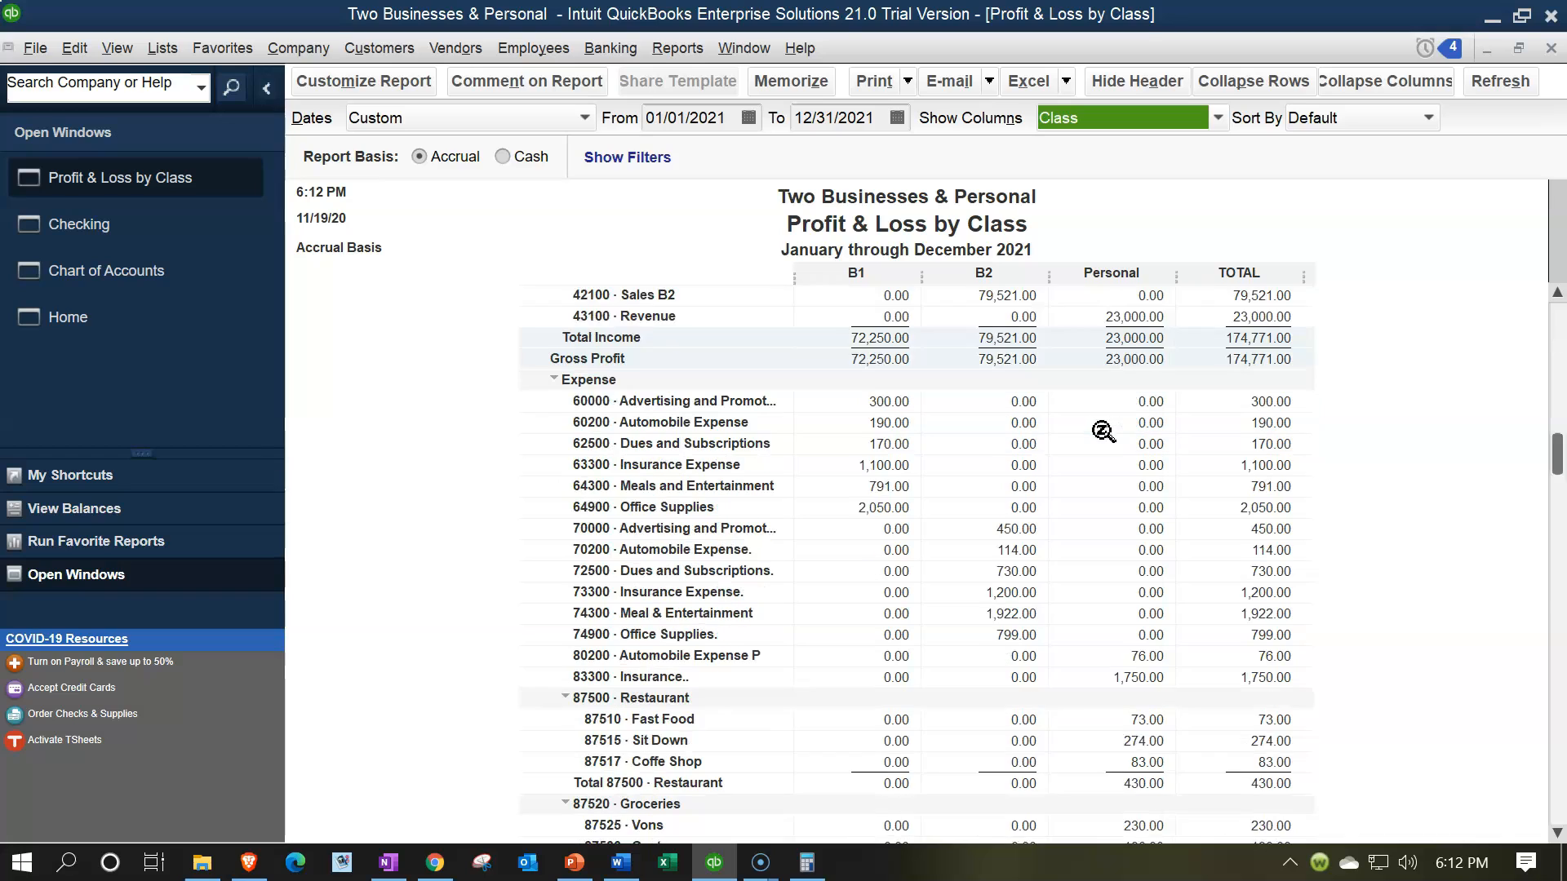
{"action": "scroll", "coordinate": [1104, 431], "scroll_direction": "down", "scroll_amount": 1}
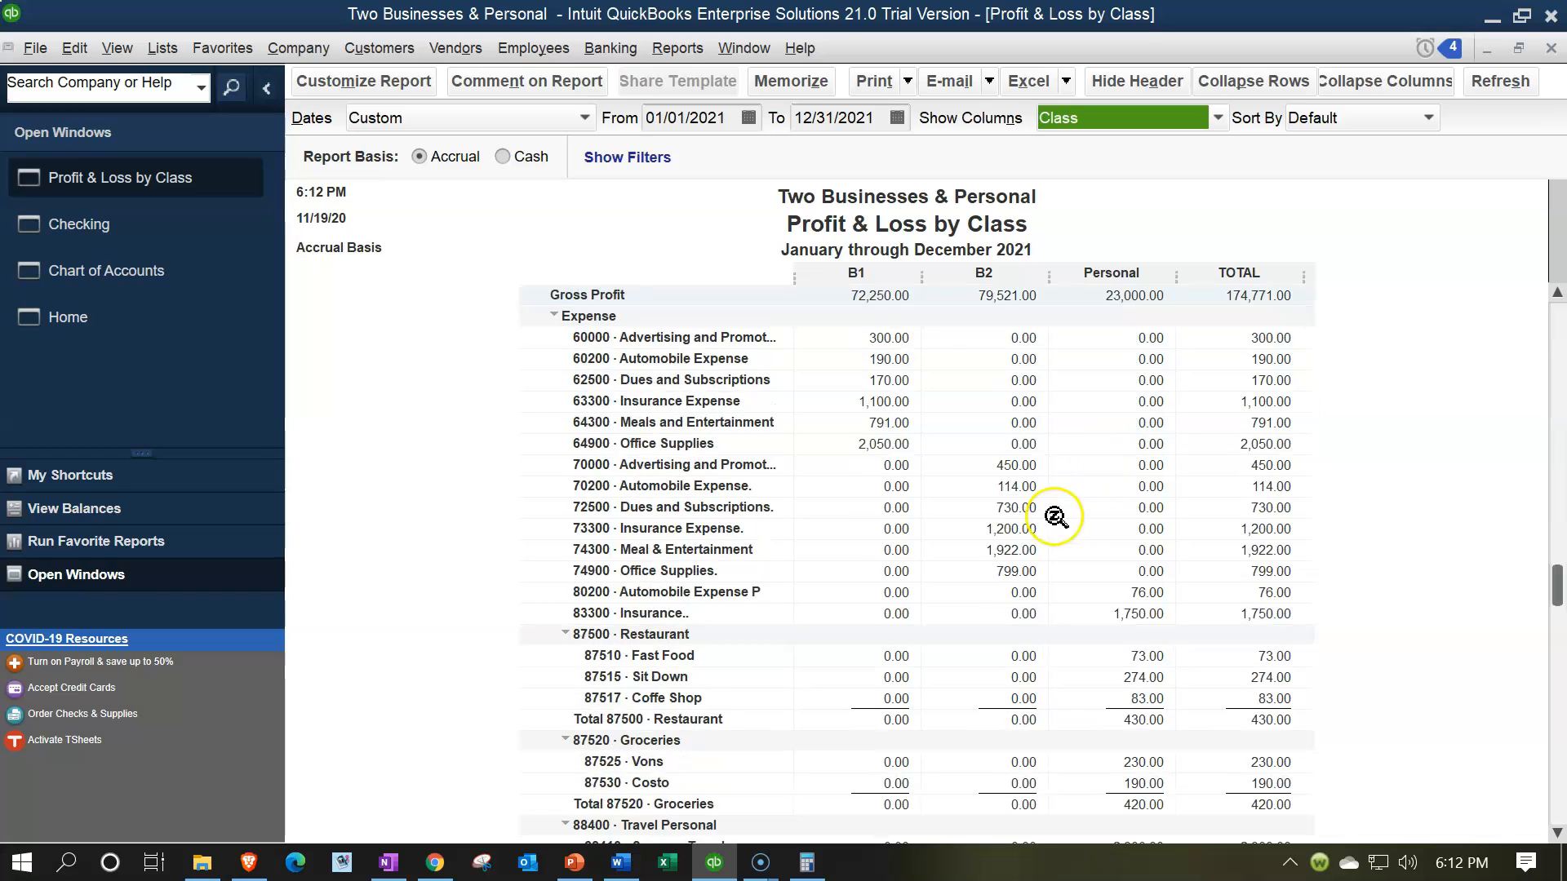
{"action": "left_click", "coordinate": [898, 363]}
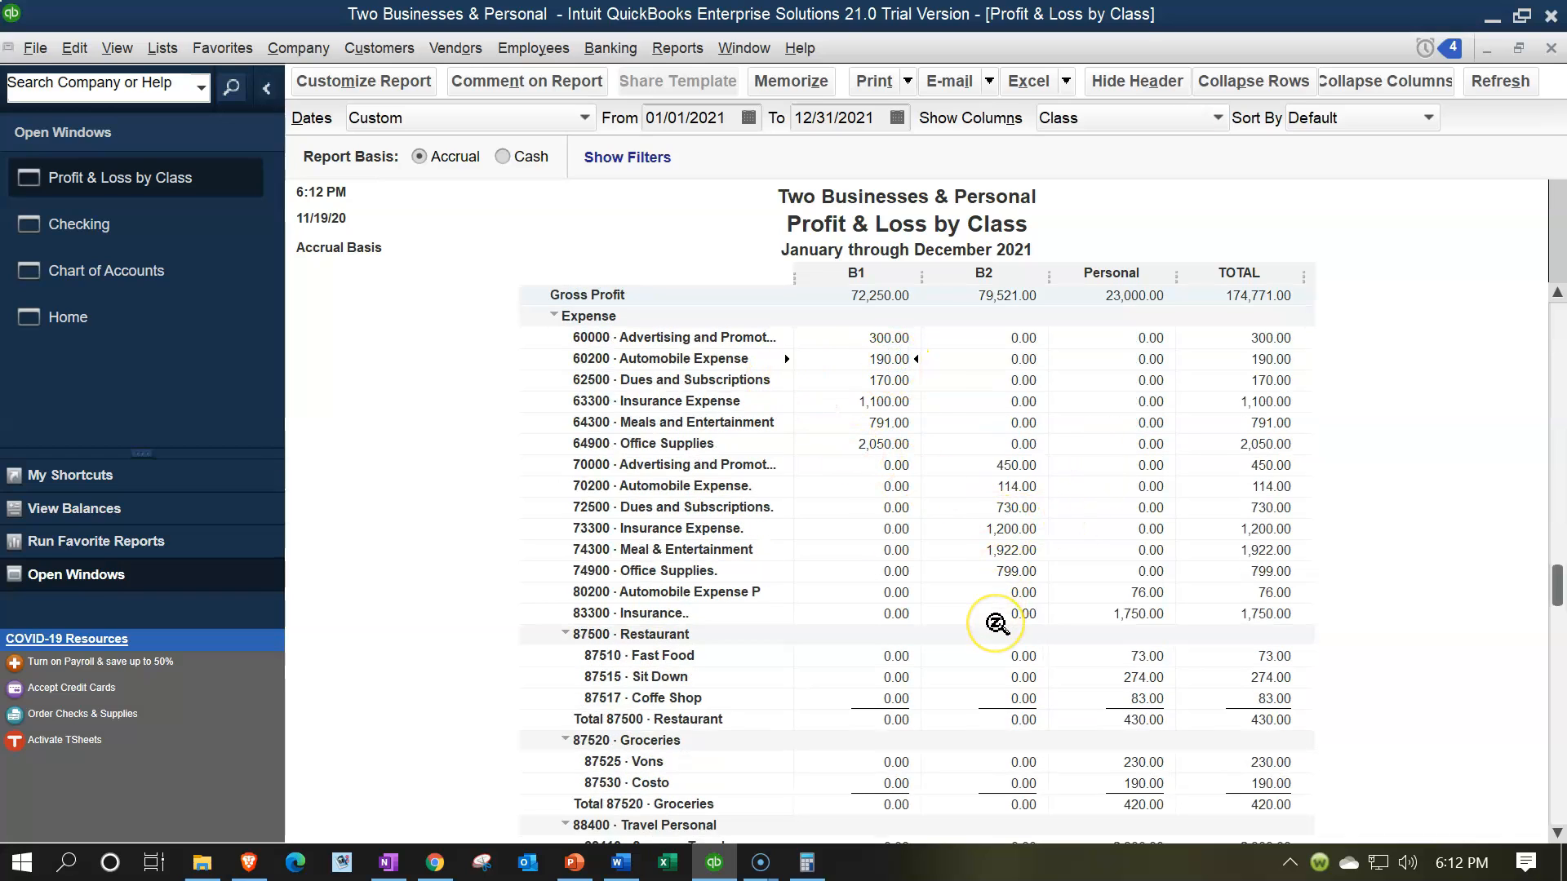
{"action": "scroll", "coordinate": [998, 625], "scroll_direction": "down", "scroll_amount": 1}
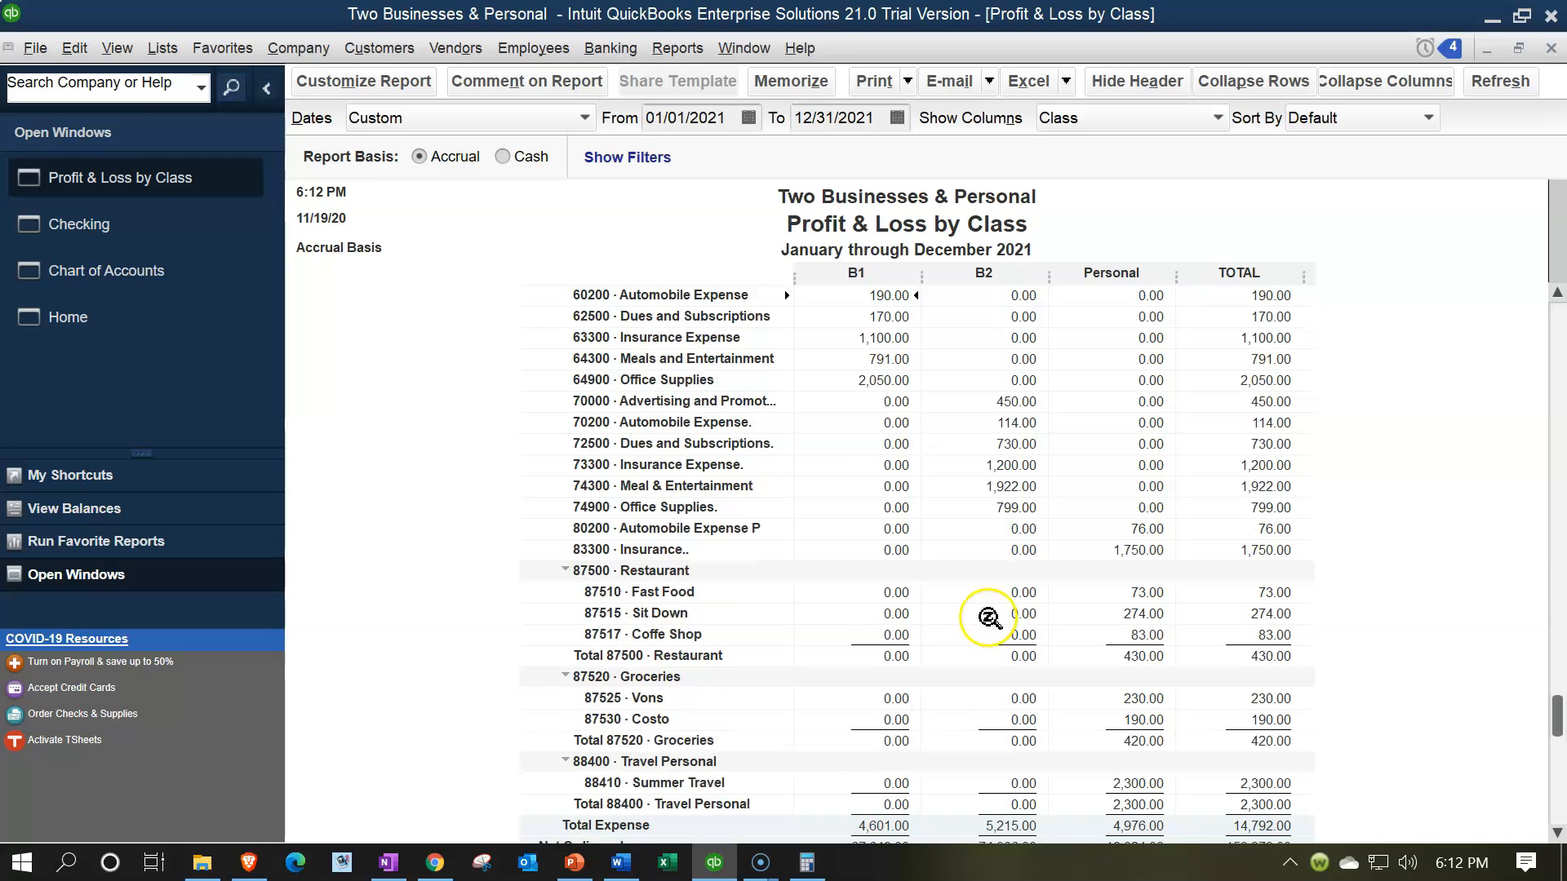
{"action": "left_click", "coordinate": [1006, 404]}
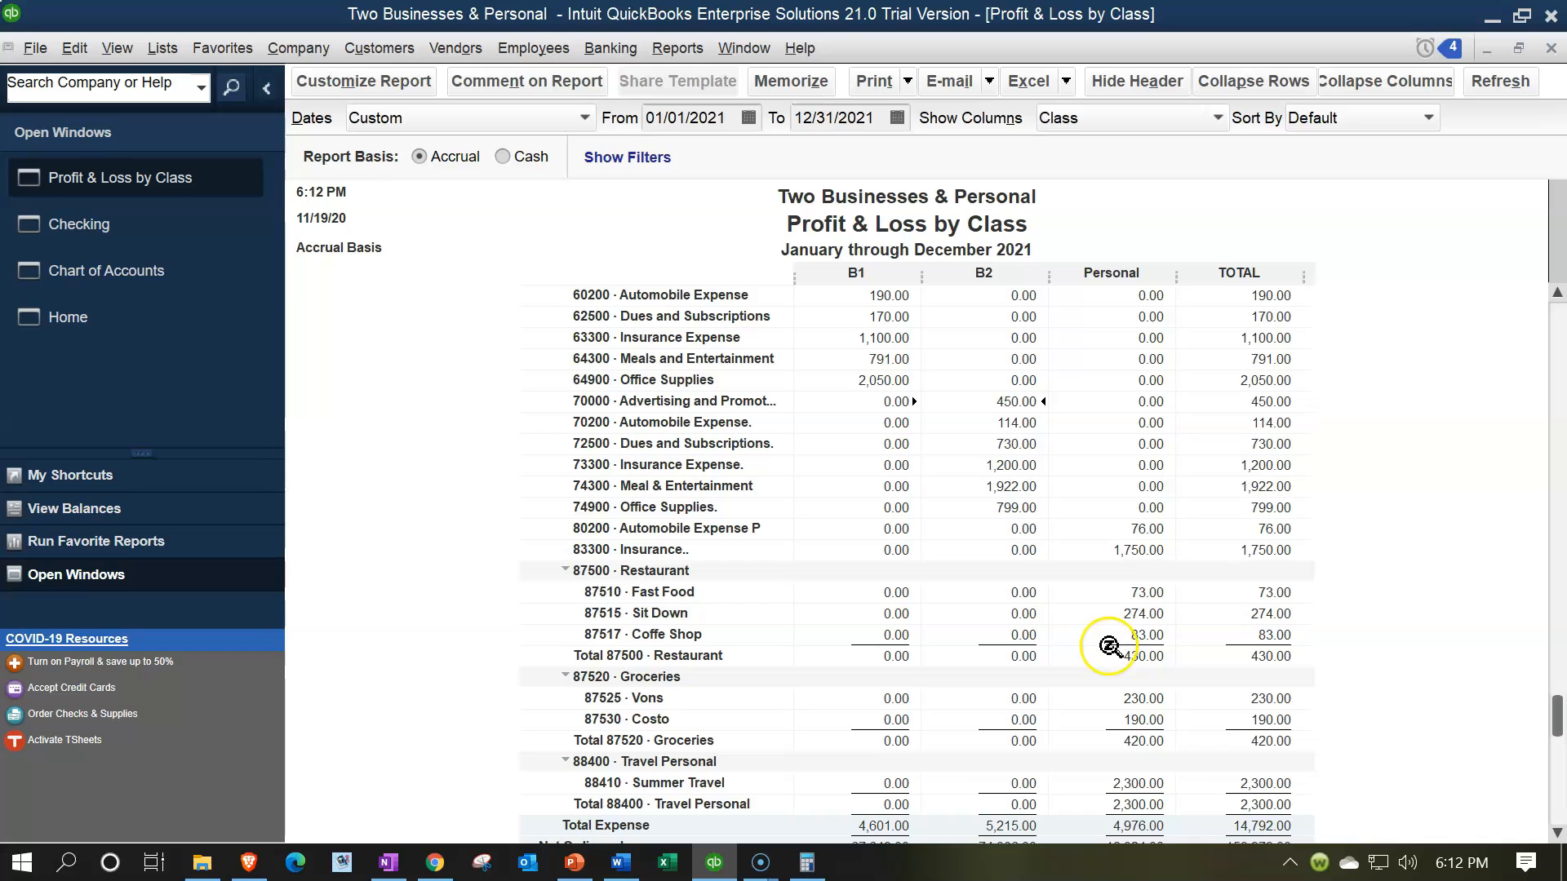
{"action": "scroll", "coordinate": [1145, 694], "scroll_direction": "down", "scroll_amount": 1}
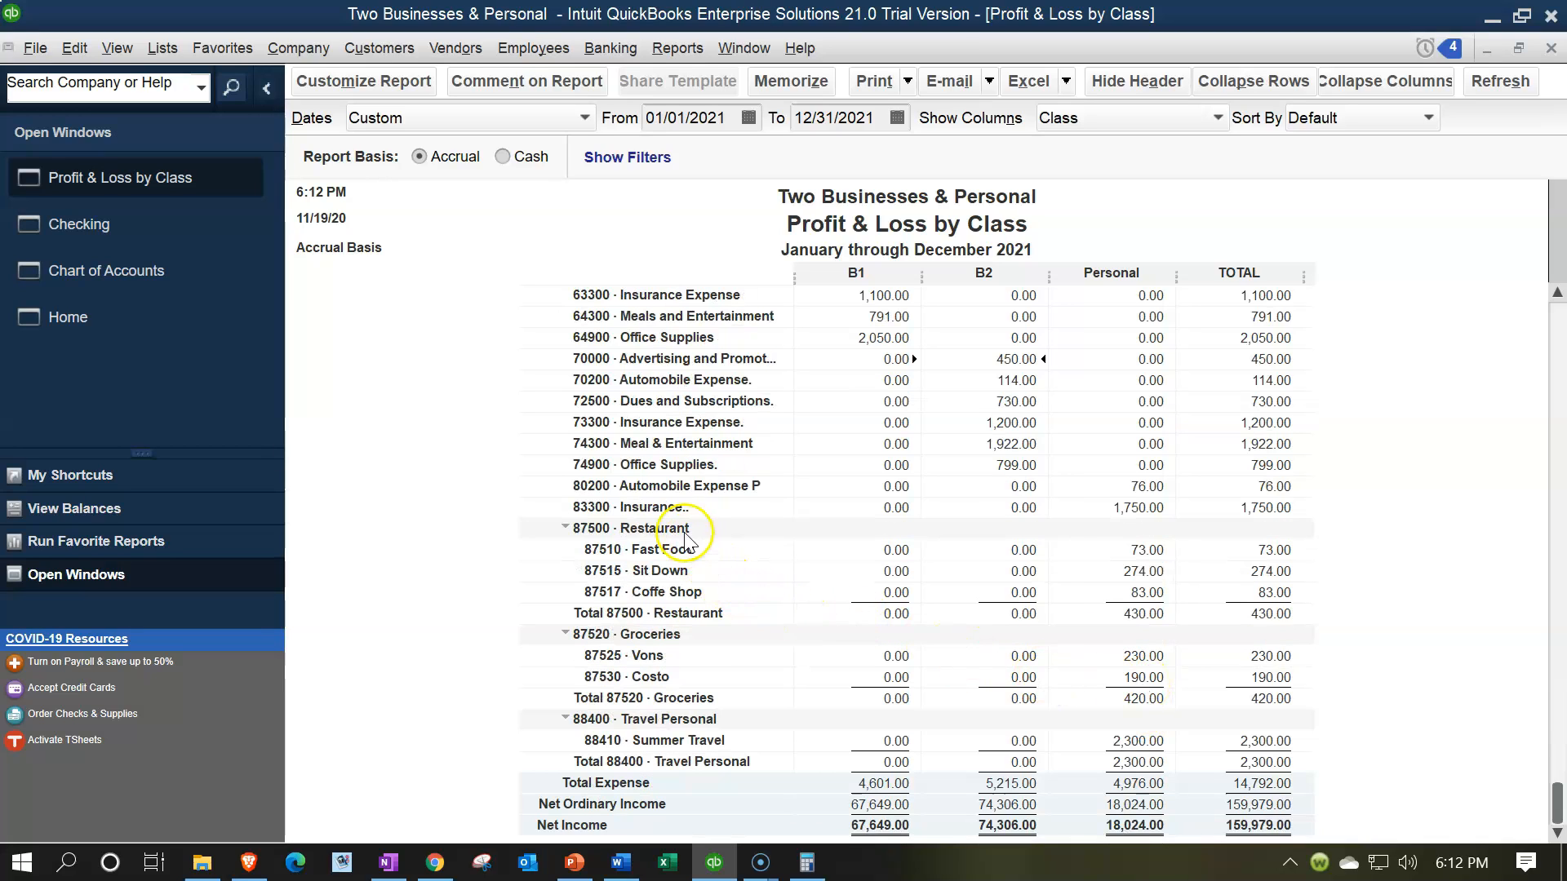
{"action": "left_click", "coordinate": [1147, 483]}
{"action": "scroll", "coordinate": [1147, 484], "scroll_direction": "up", "scroll_amount": 5}
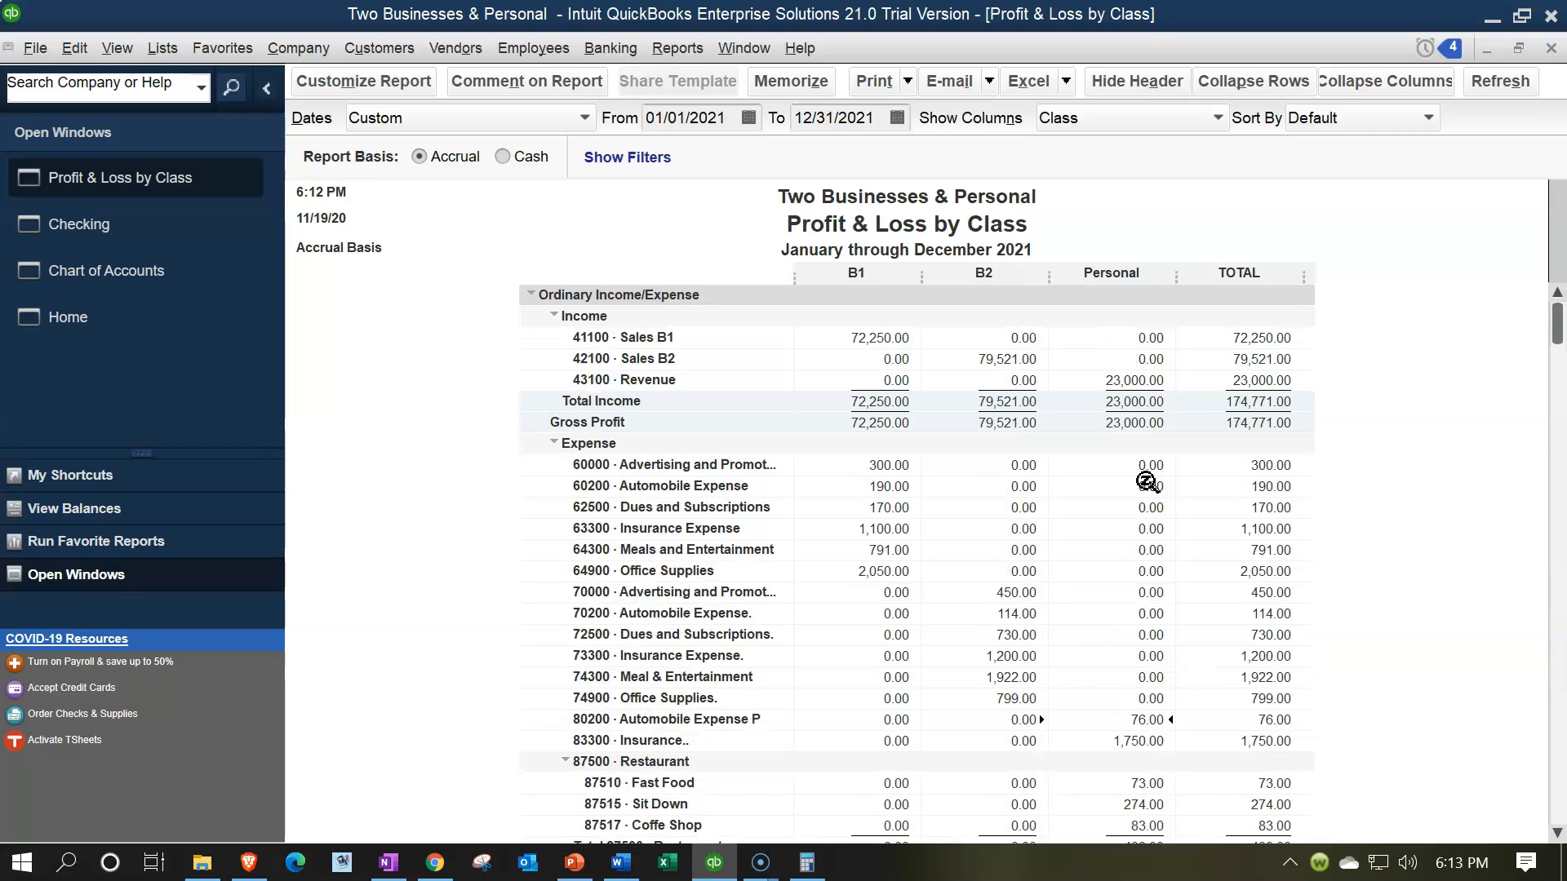
{"action": "left_click", "coordinate": [885, 485]}
- Return to the Checking register and clear the payee from the 07/02/2021 entry
{"action": "left_click", "coordinate": [122, 228]}
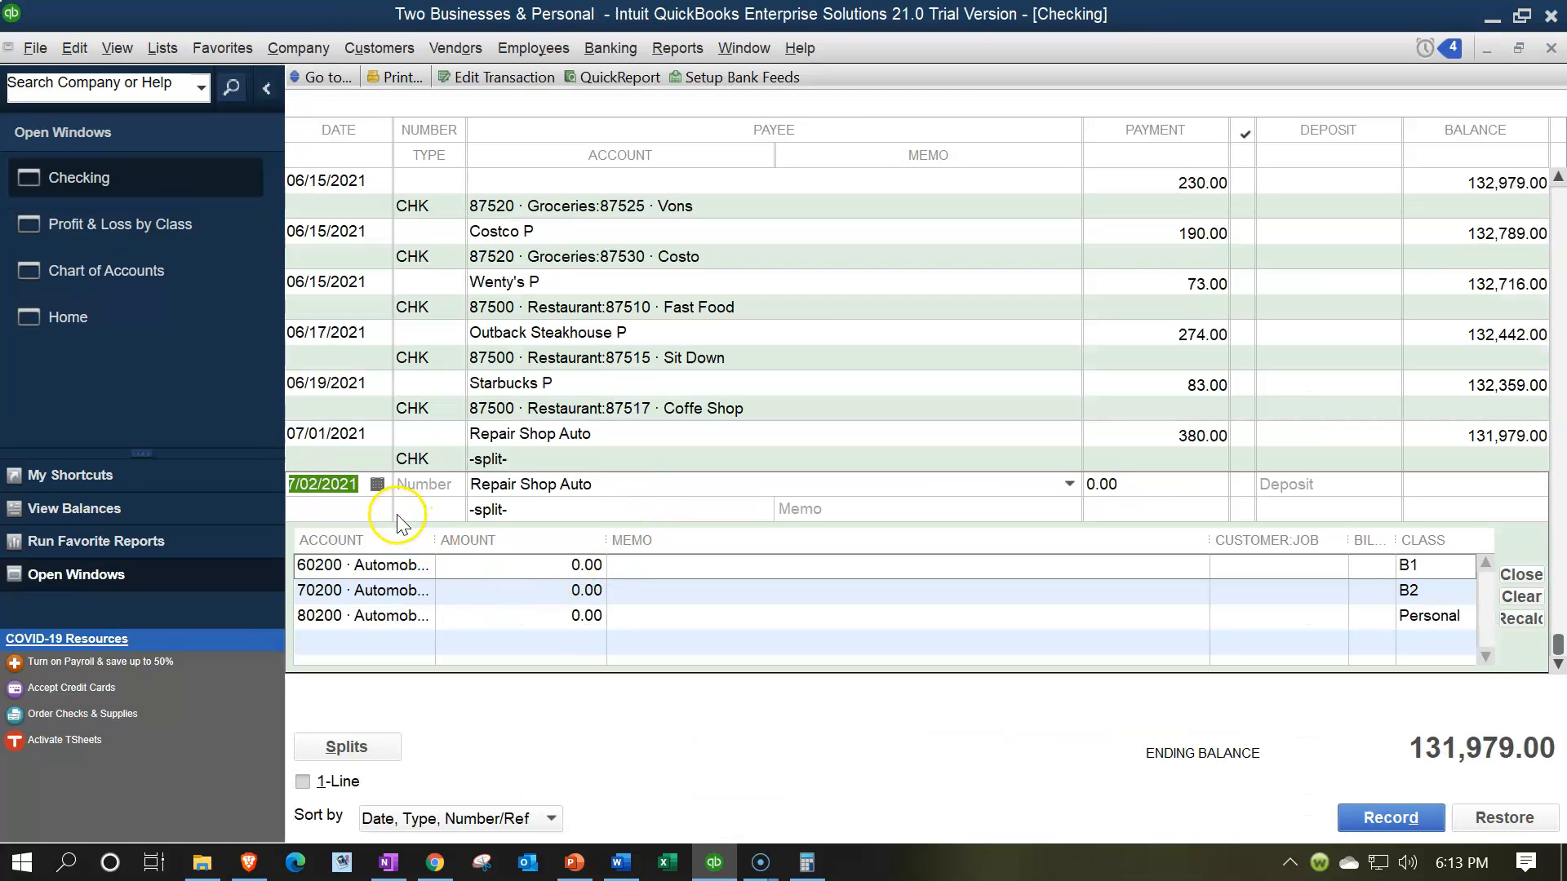
{"action": "key", "text": "Tab"}
{"action": "key", "text": "Tab"}
{"action": "key", "text": "BackSpace"}
{"action": "key", "text": "Tab"}
- Clear the prefilled accounts and classes from the three split lines of the 07/02/2021 entry
{"action": "left_click", "coordinate": [357, 560]}
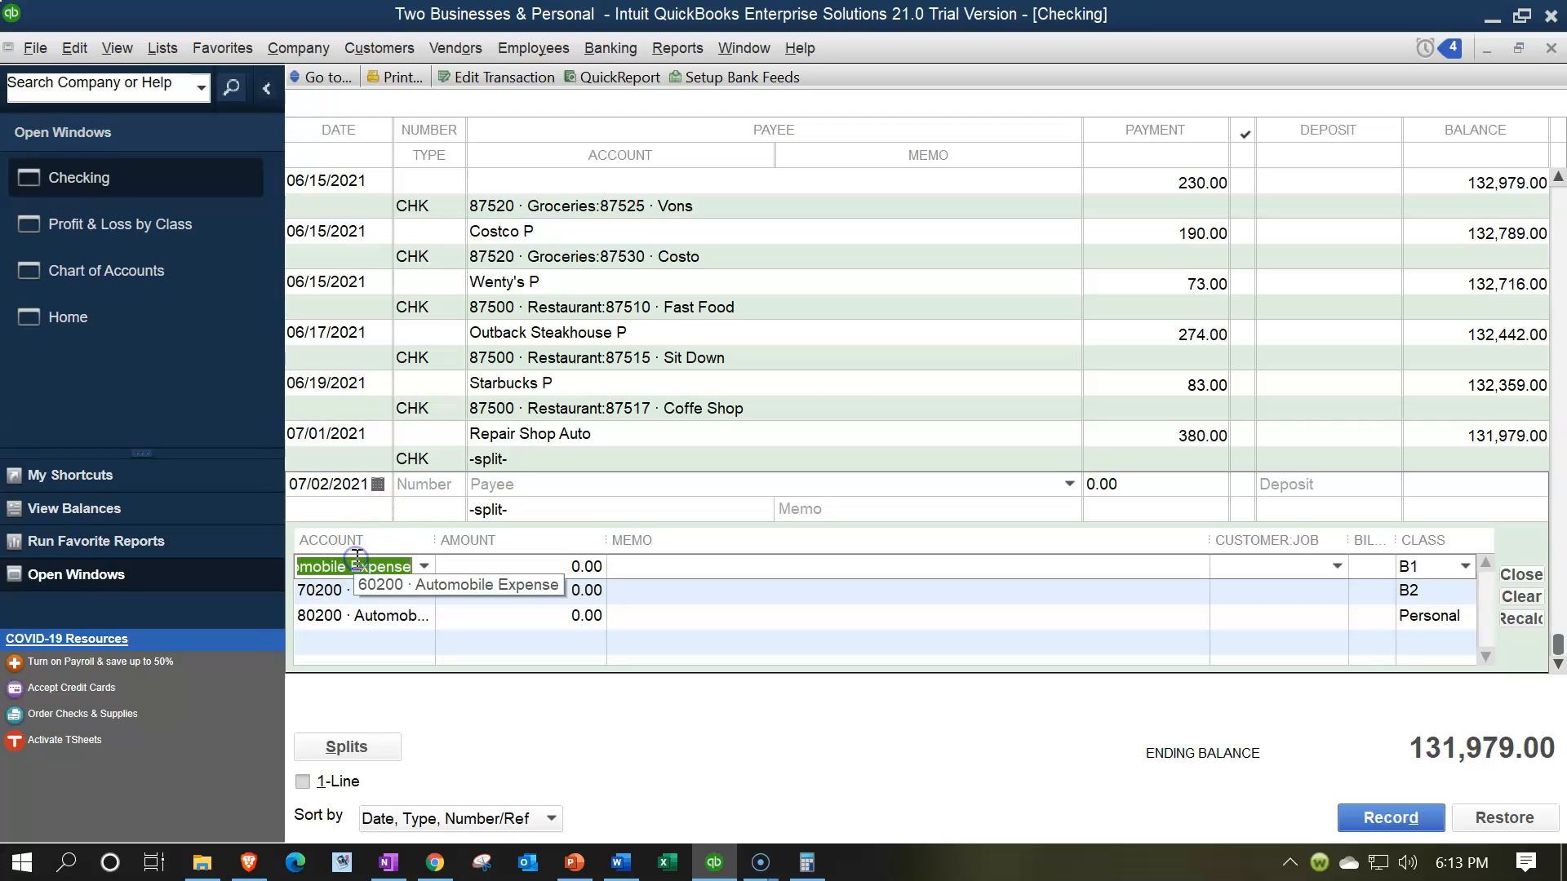
{"action": "key", "text": "BackSpace"}
{"action": "key", "text": "Tab"}
{"action": "key", "text": "BackSpace"}
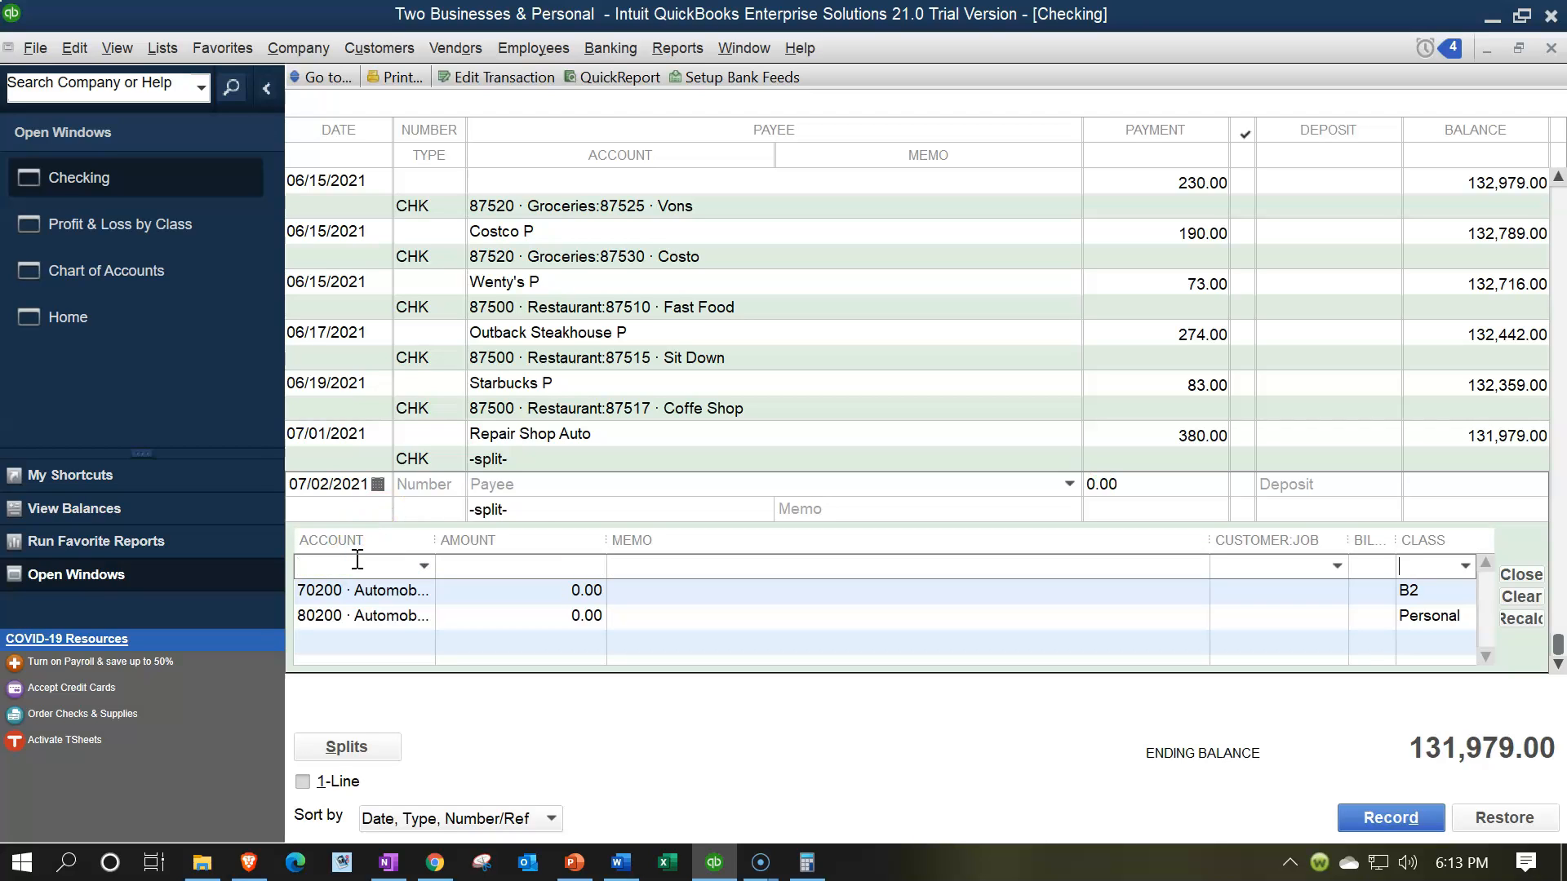
{"action": "key", "text": "Tab"}
{"action": "key", "text": "BackSpace"}
{"action": "key", "text": "Tab"}
{"action": "key", "text": "BackSpace"}
{"action": "key", "text": "Tab"}
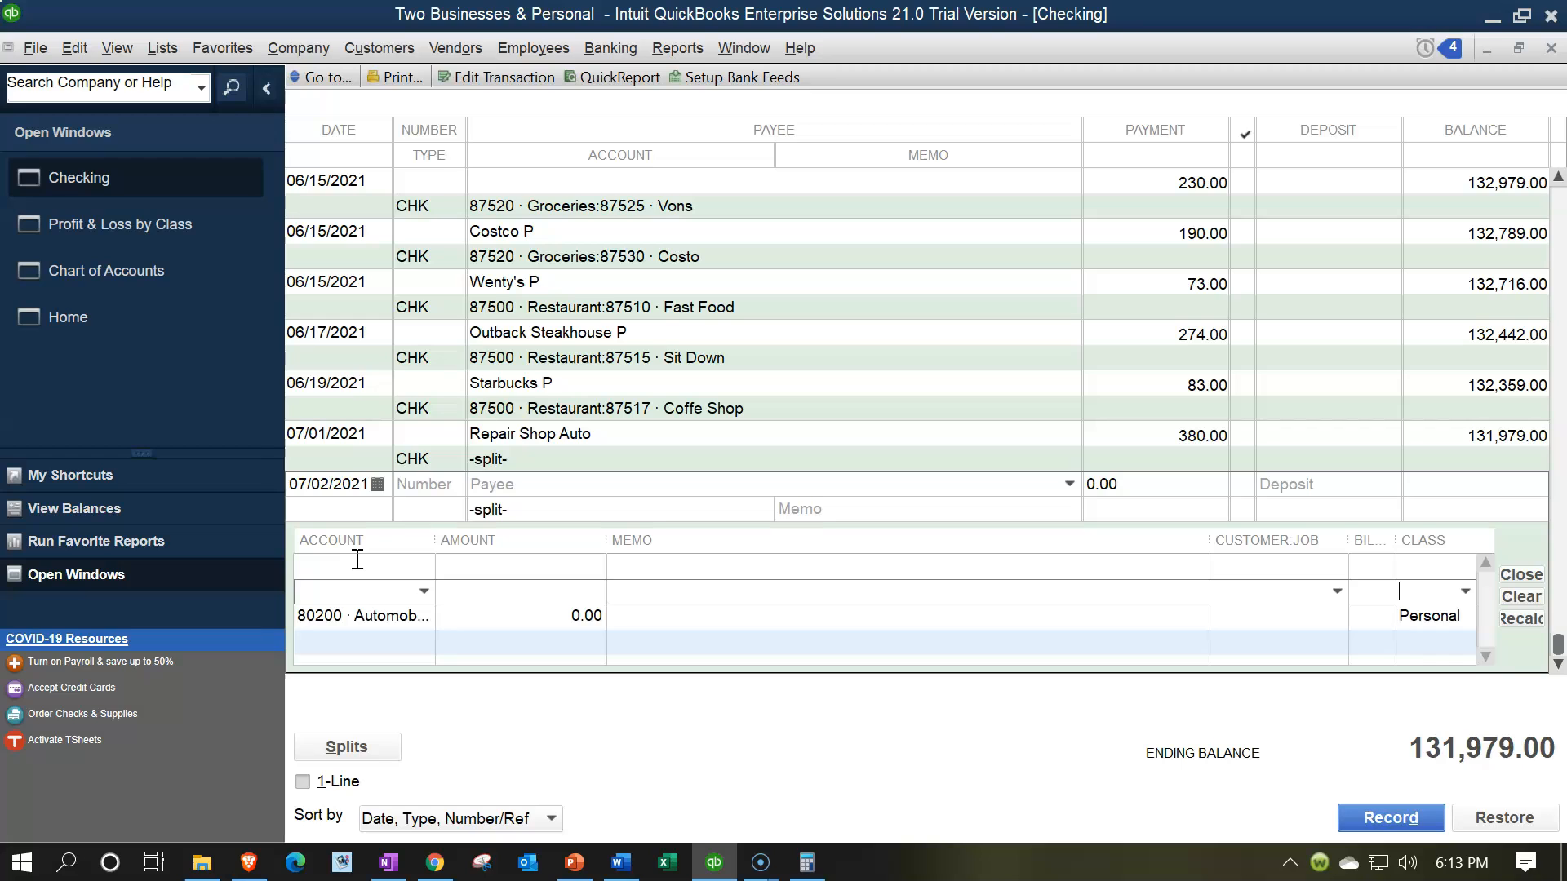
{"action": "key", "text": "Tab"}
{"action": "key", "text": "BackSpace"}
{"action": "key", "text": "Tab"}
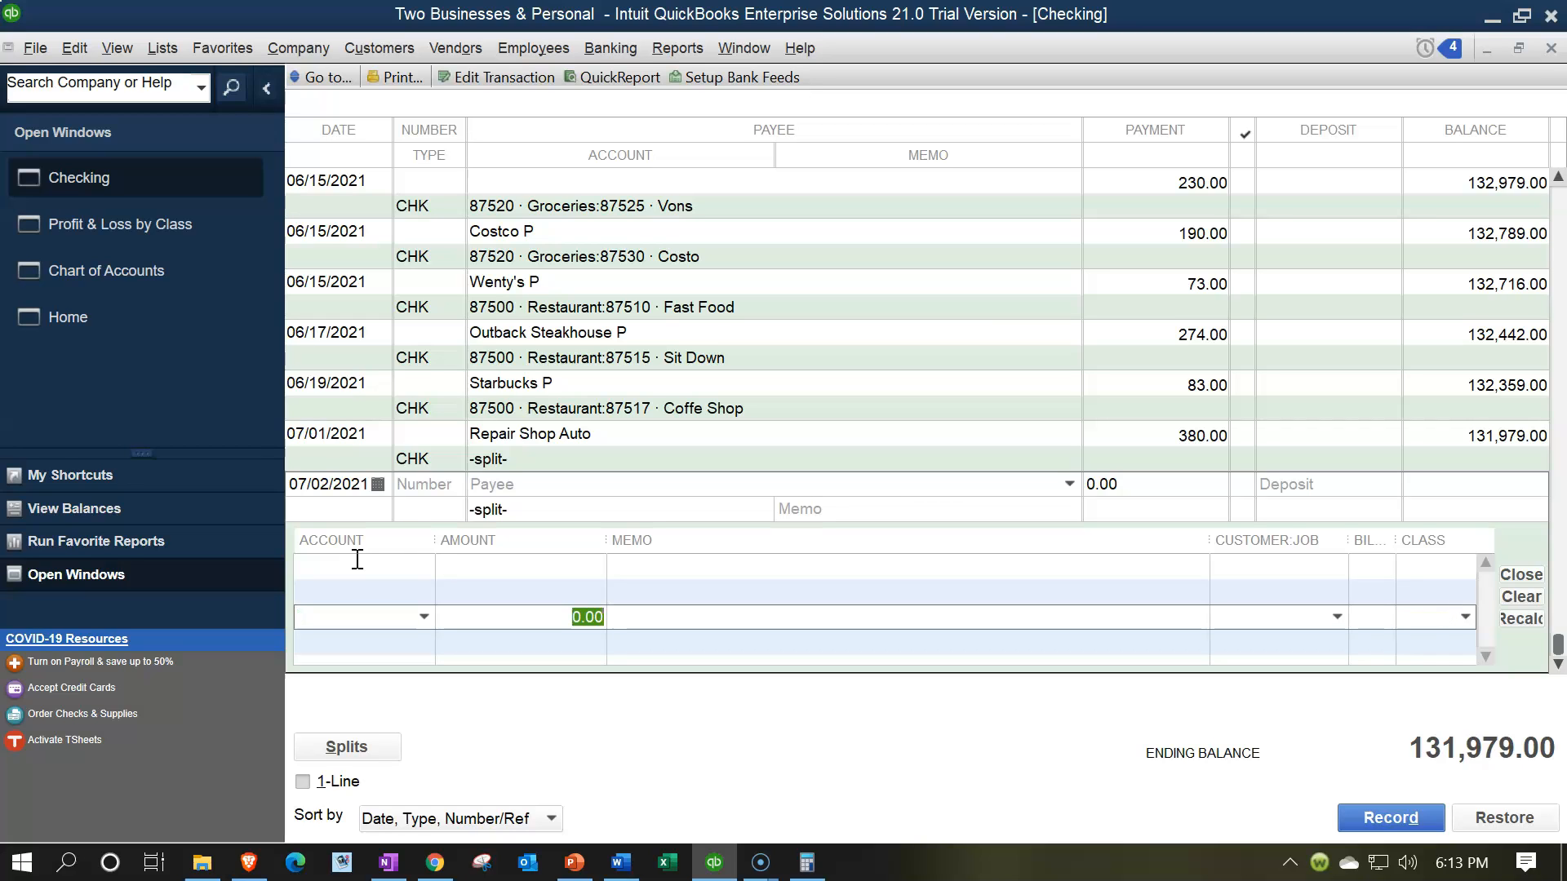
- Assign account 60400 · Bank Service Charges to the first split line of the 07/02/2021 entry and widen the account column
{"action": "left_click", "coordinate": [415, 566]}
{"action": "left_click", "coordinate": [424, 566]}
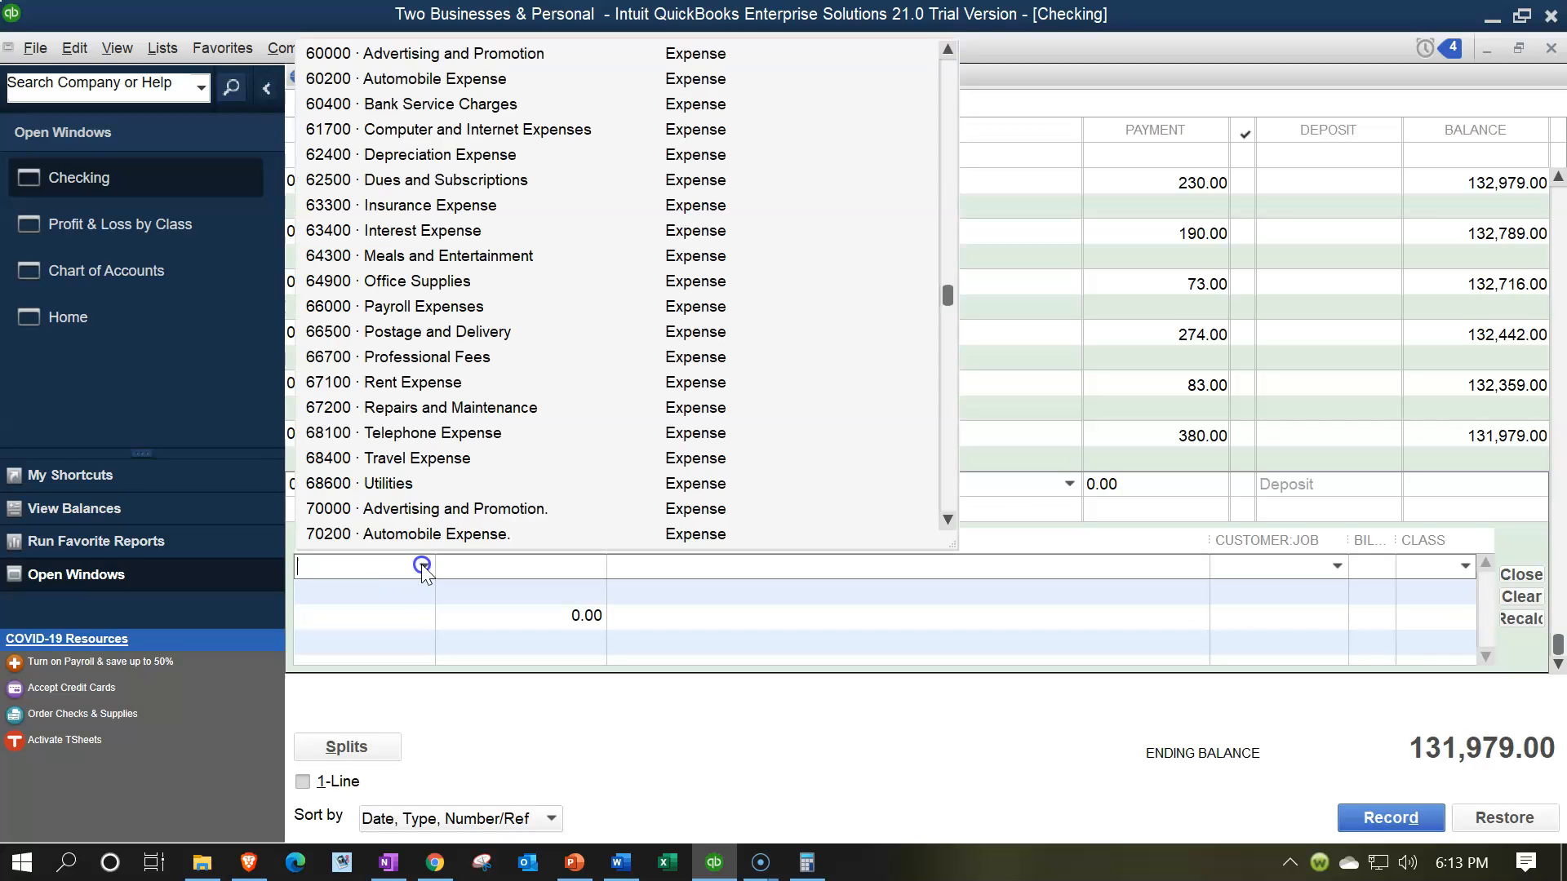
{"action": "scroll", "coordinate": [433, 438], "scroll_direction": "up", "scroll_amount": 3}
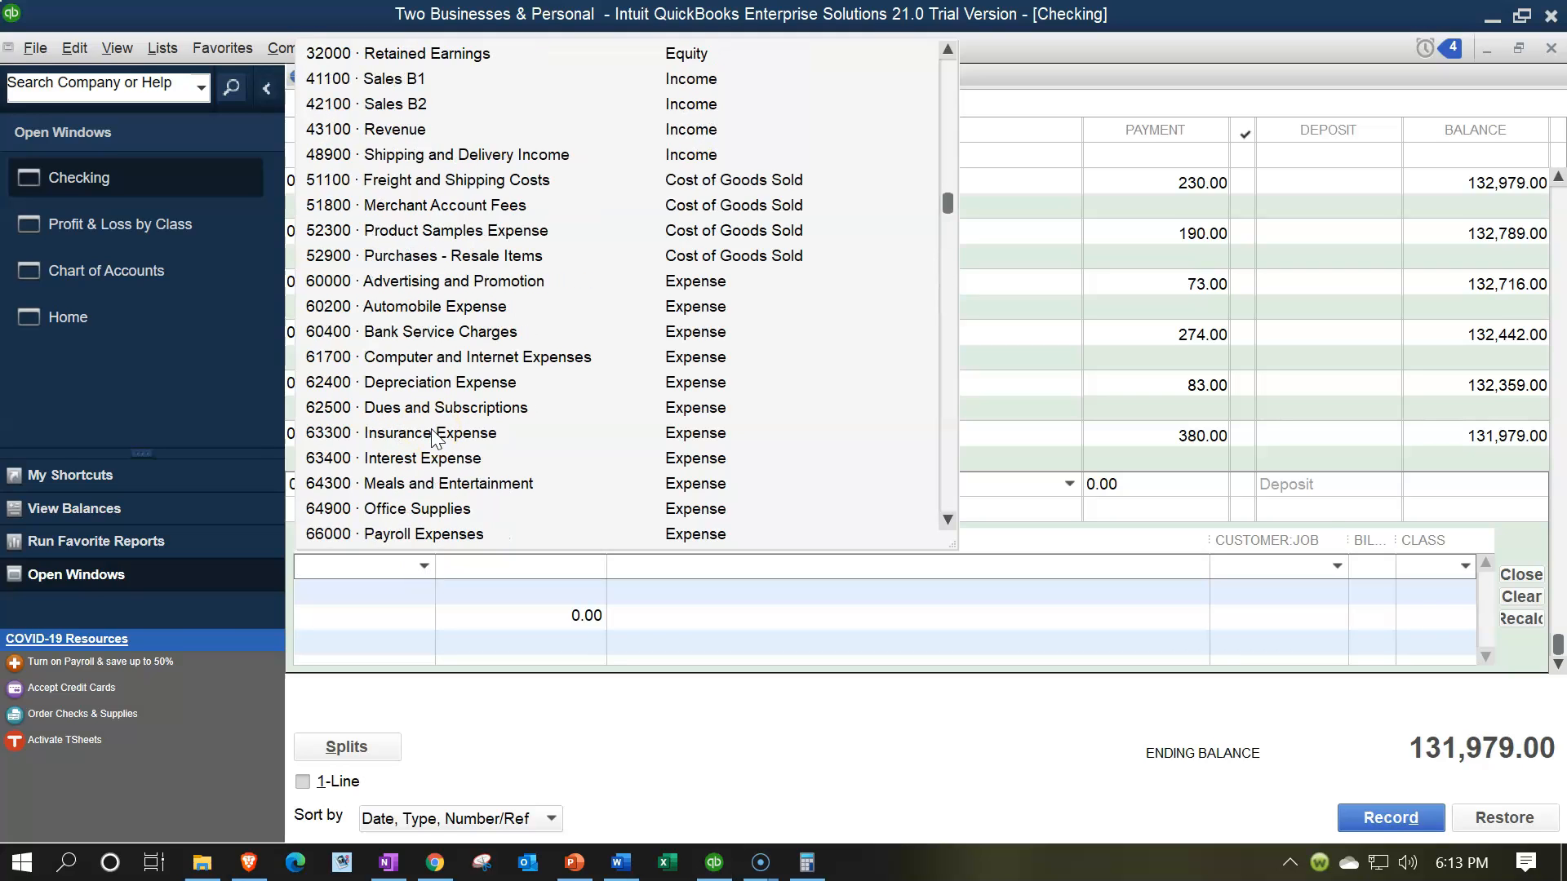
{"action": "scroll", "coordinate": [418, 286], "scroll_direction": "up", "scroll_amount": 1}
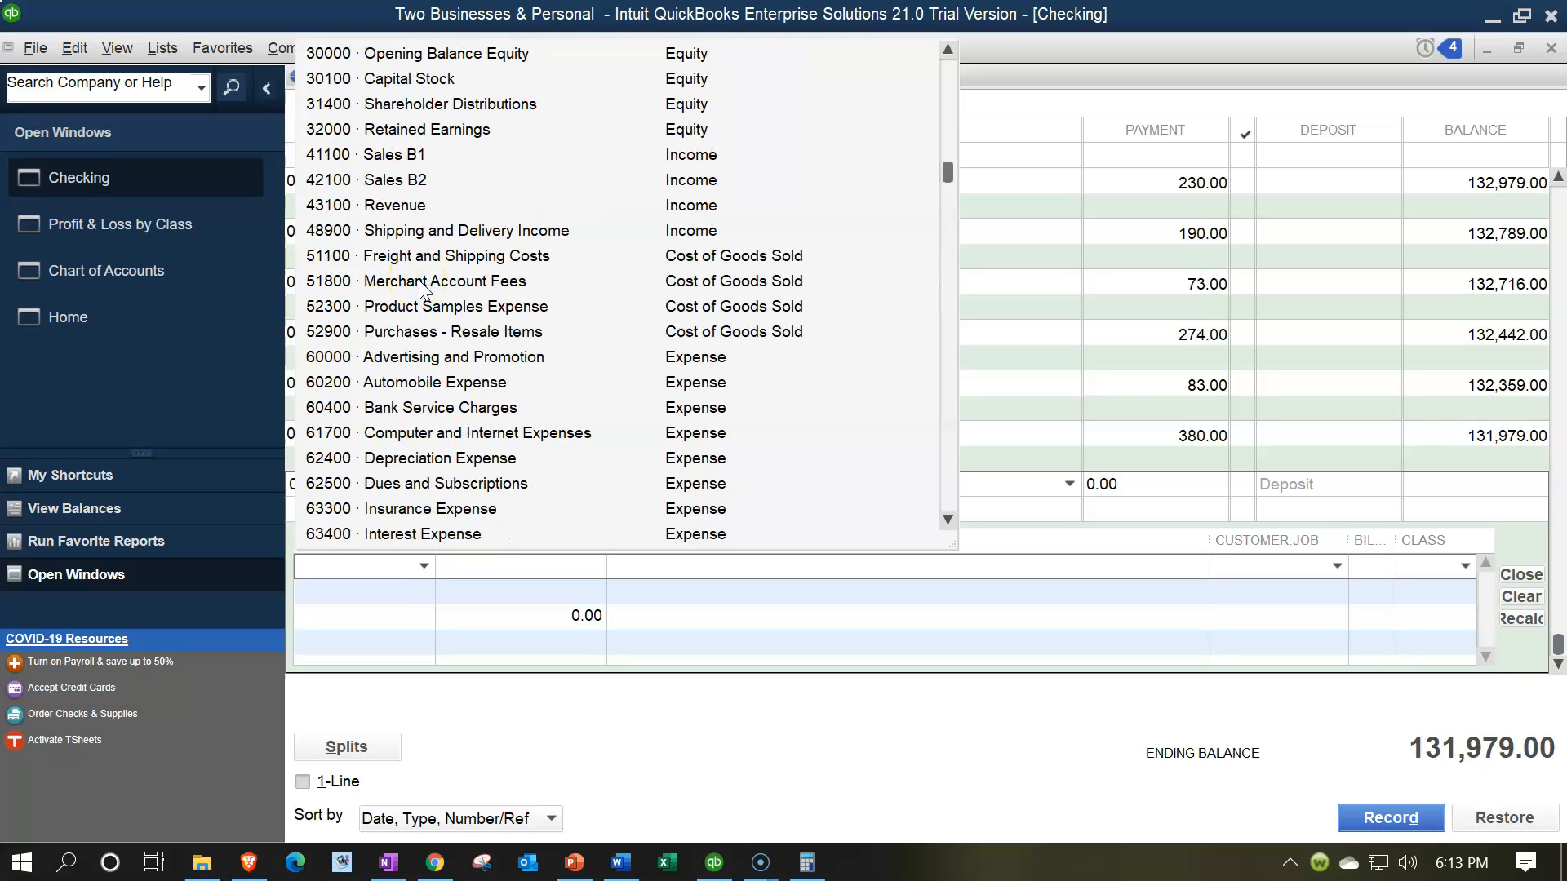
{"action": "scroll", "coordinate": [421, 286], "scroll_direction": "down", "scroll_amount": 1}
{"action": "scroll", "coordinate": [455, 318], "scroll_direction": "down", "scroll_amount": 1}
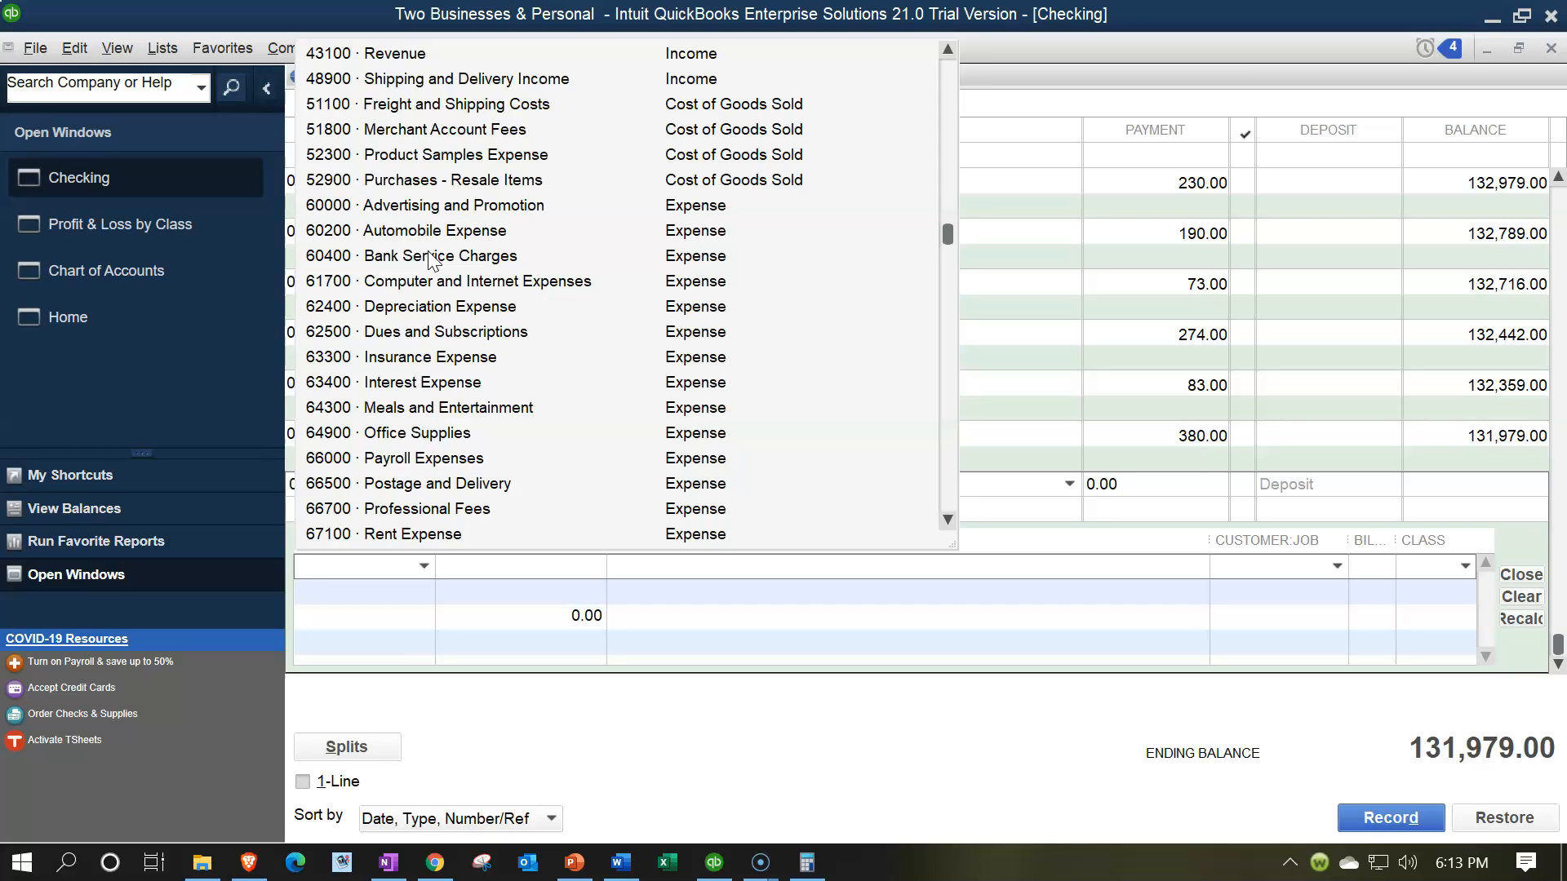
{"action": "left_click", "coordinate": [430, 257]}
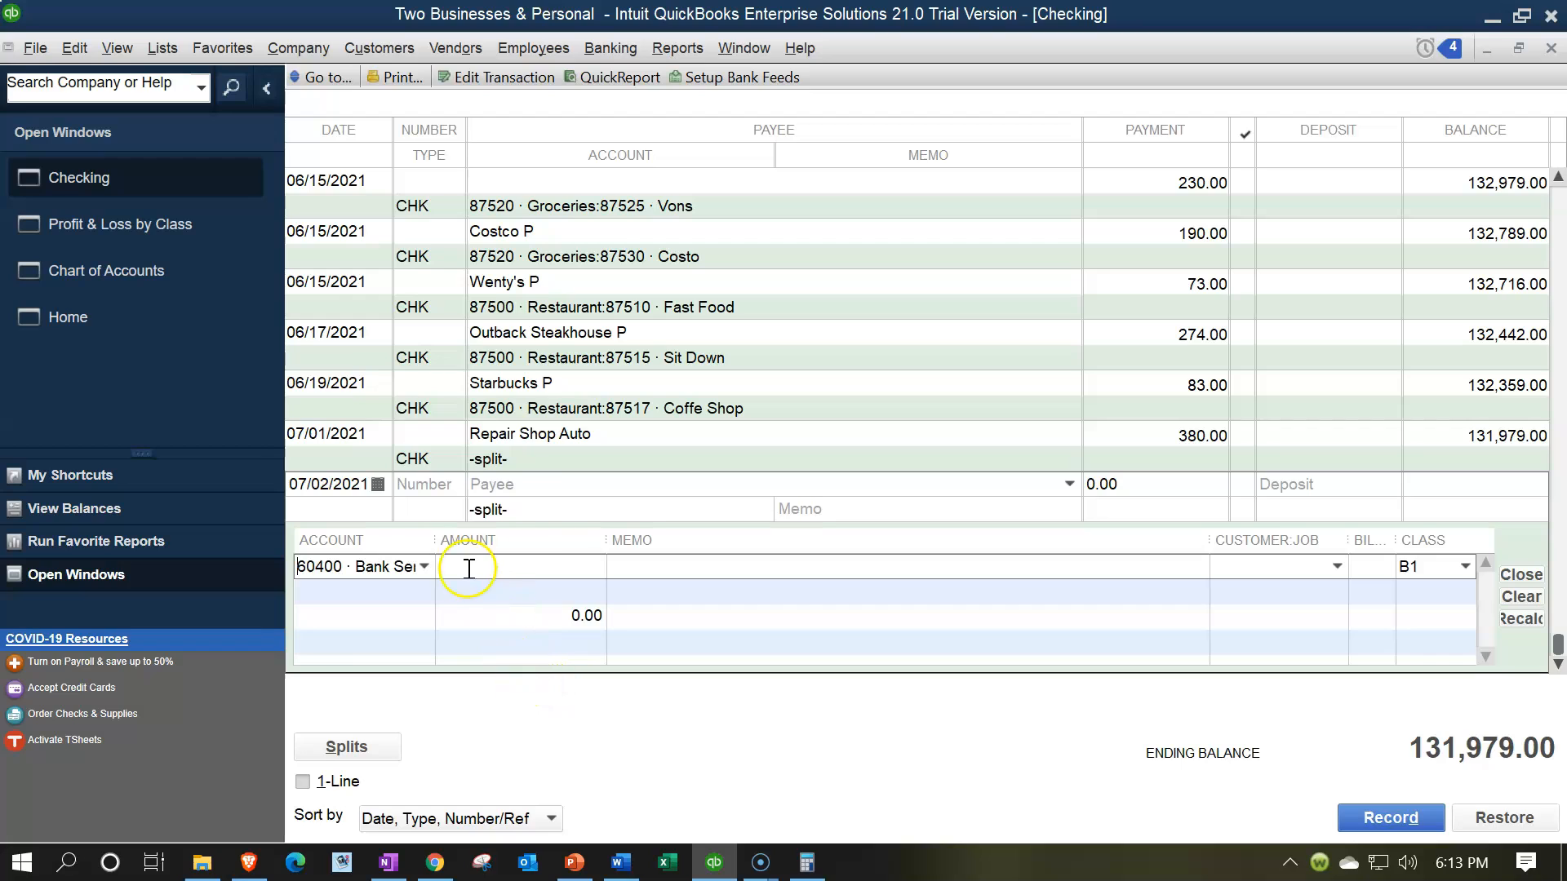
{"action": "left_click_drag", "start_coordinate": [433, 542], "coordinate": [486, 532]}
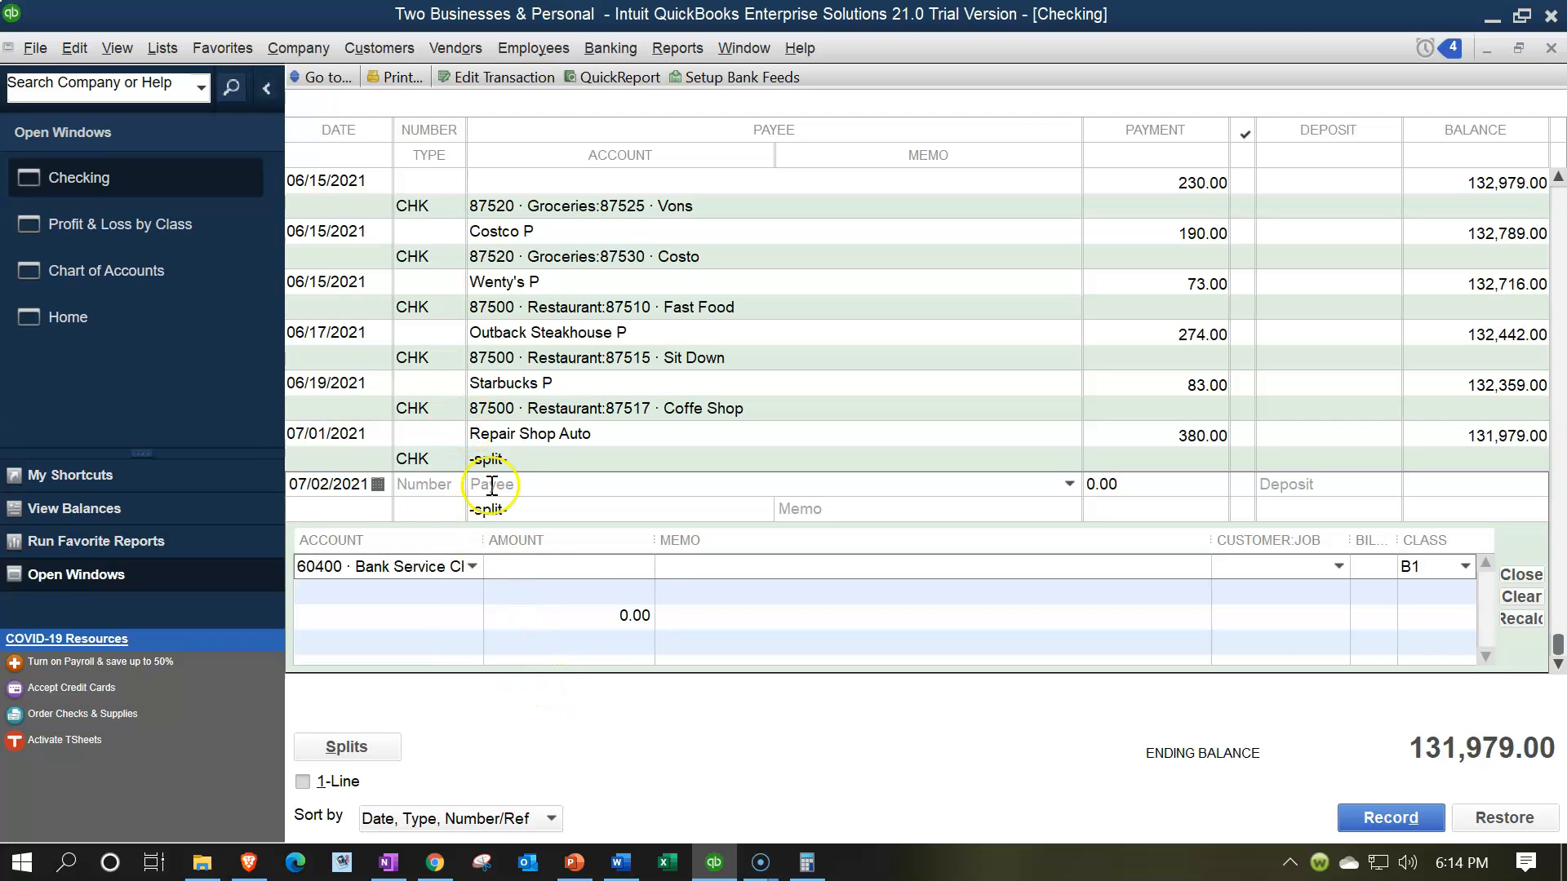
- Enter Bank as the payee of the 07/02/2021 entry and add it as a new vendor with the Business custom field set to NC
{"action": "left_click", "coordinate": [539, 489]}
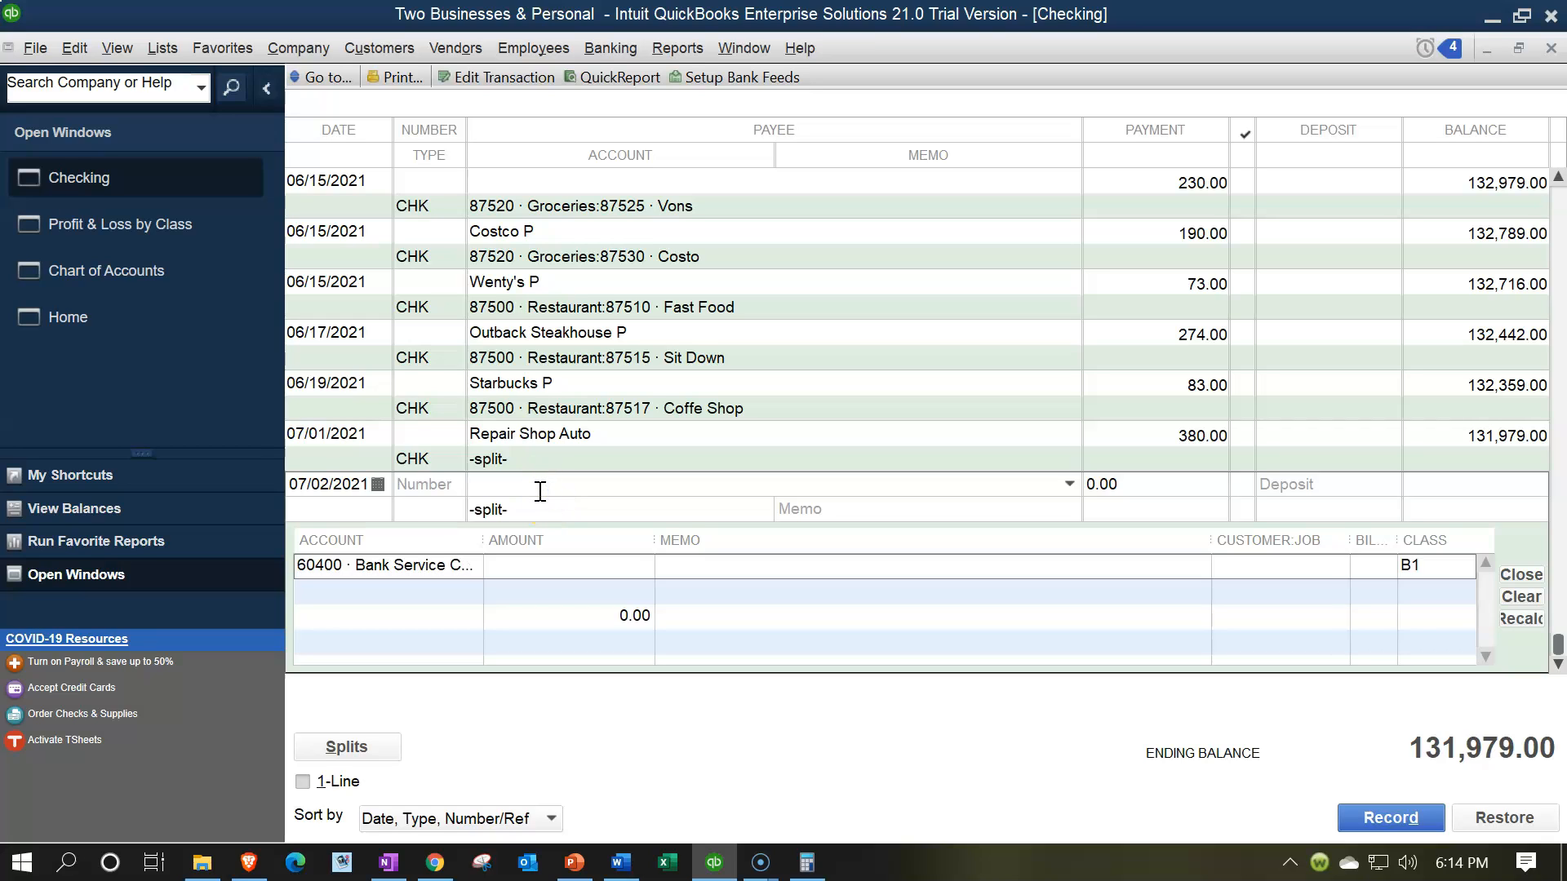
{"action": "type", "text": "Bank"}
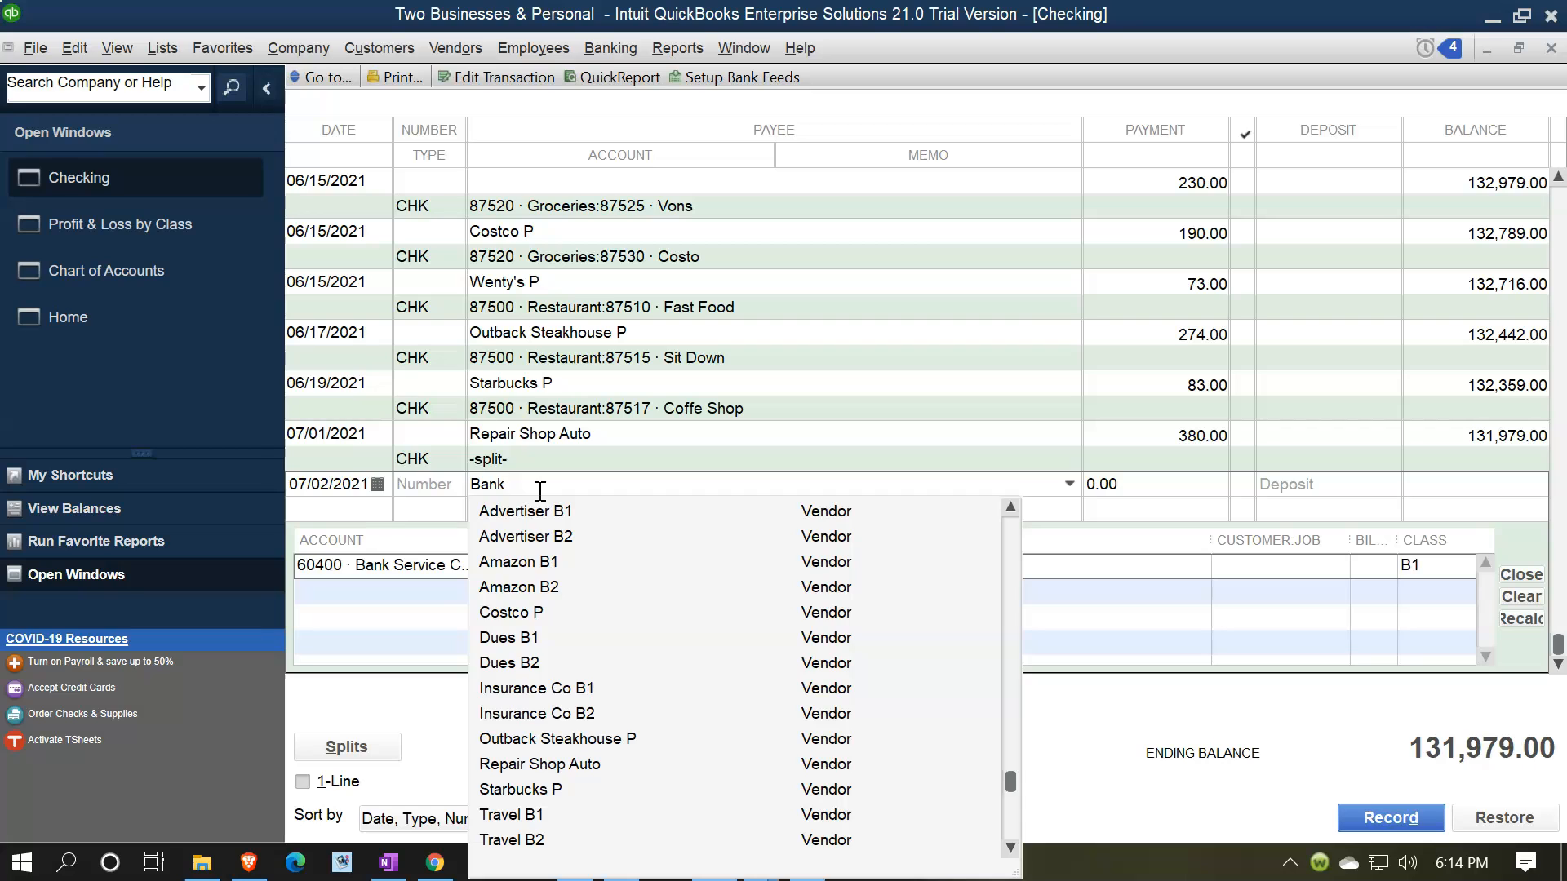
{"action": "key", "text": "Tab"}
{"action": "left_click", "coordinate": [749, 398]}
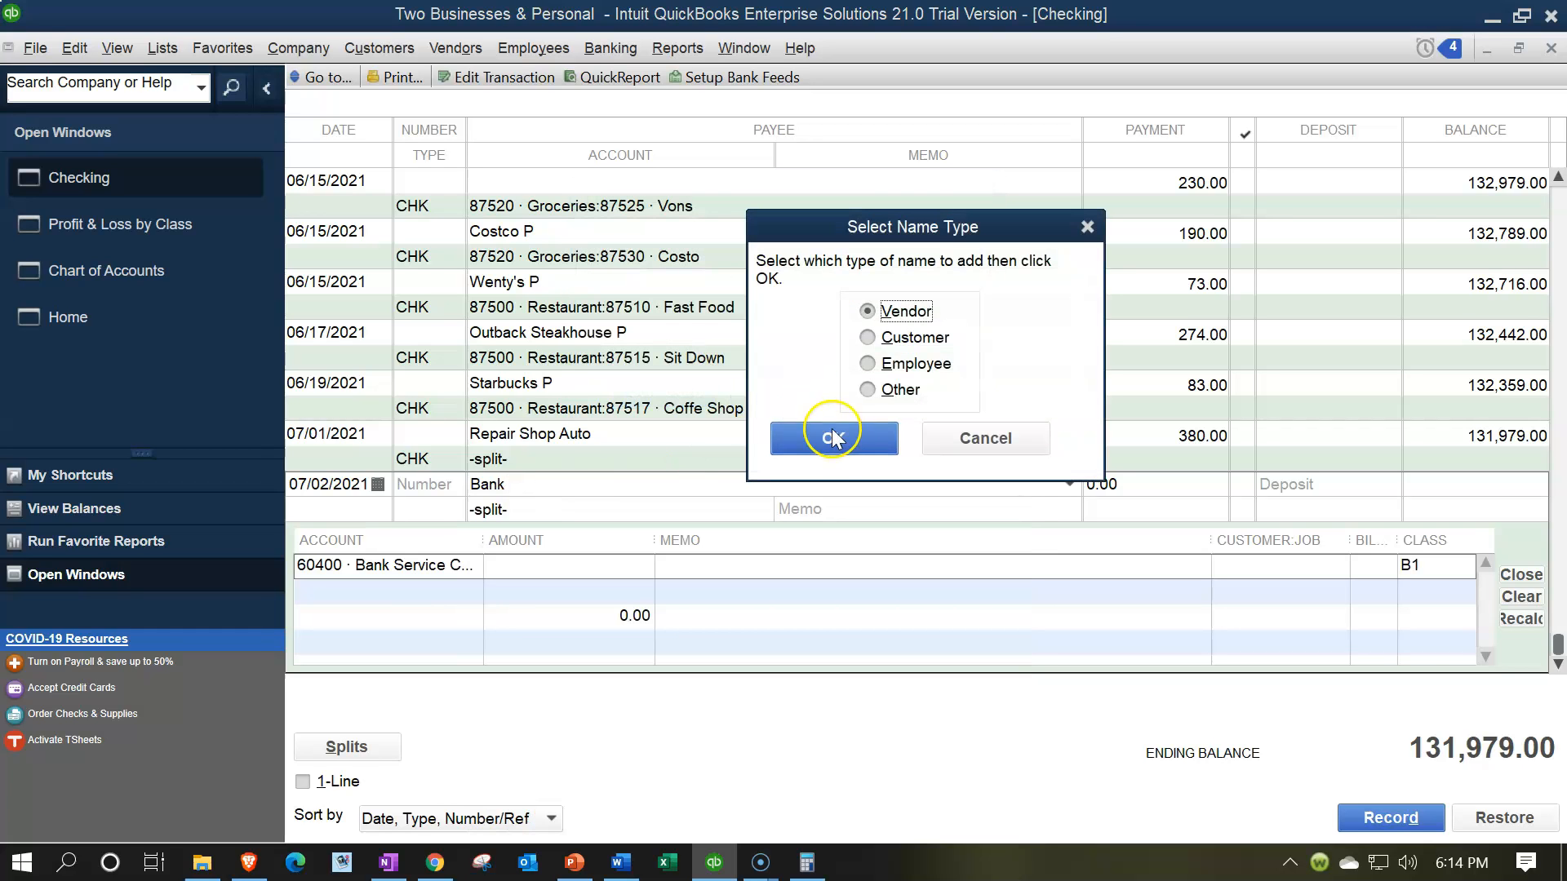
{"action": "left_click", "coordinate": [736, 437]}
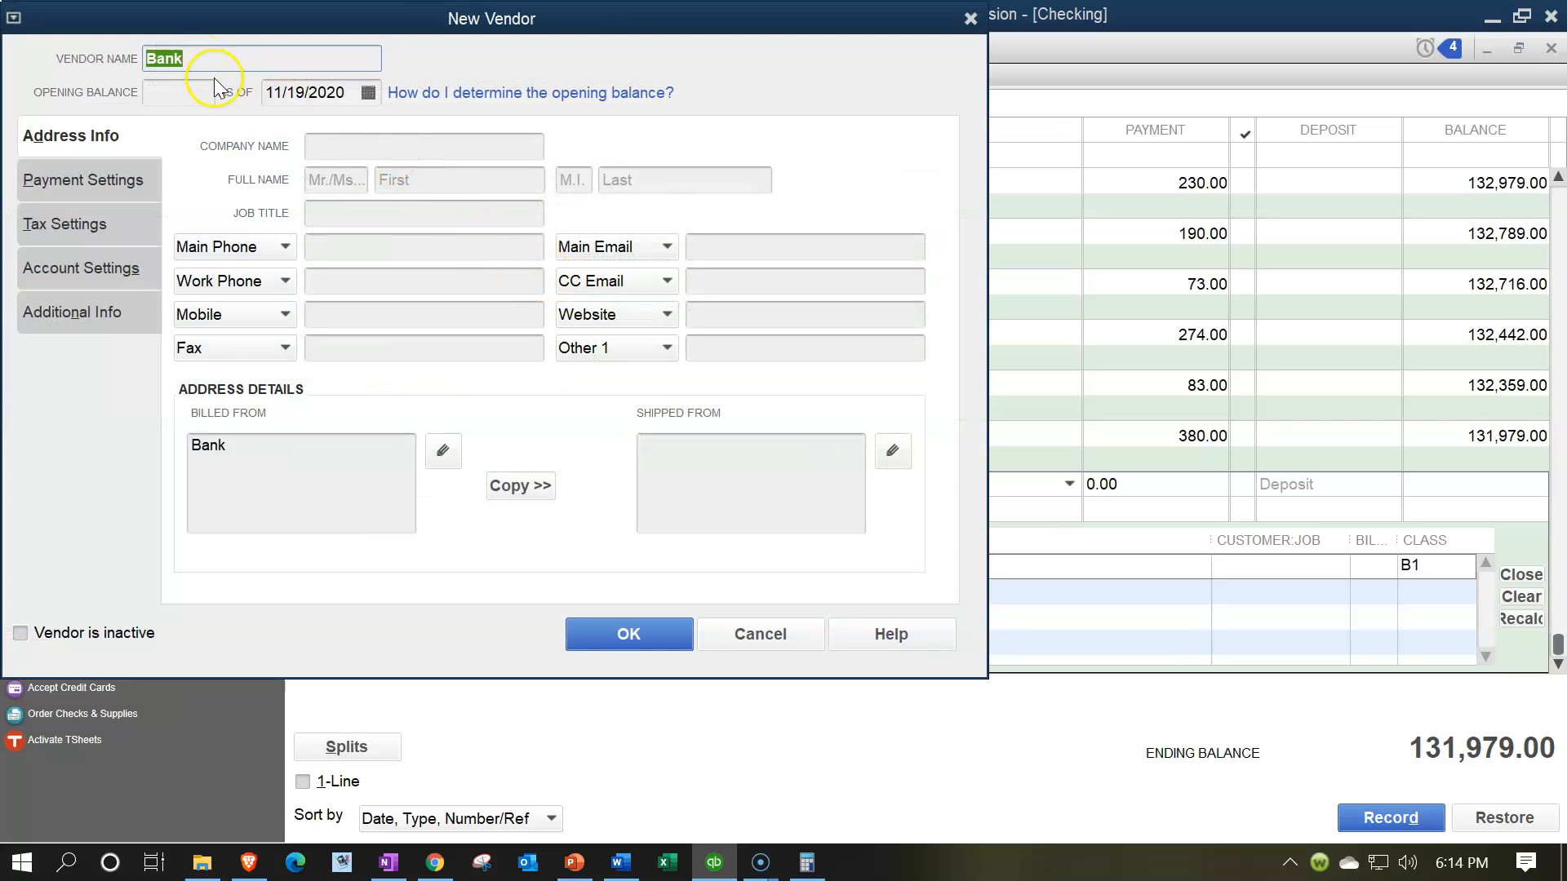
{"action": "left_click", "coordinate": [102, 315]}
{"action": "left_click", "coordinate": [752, 181]}
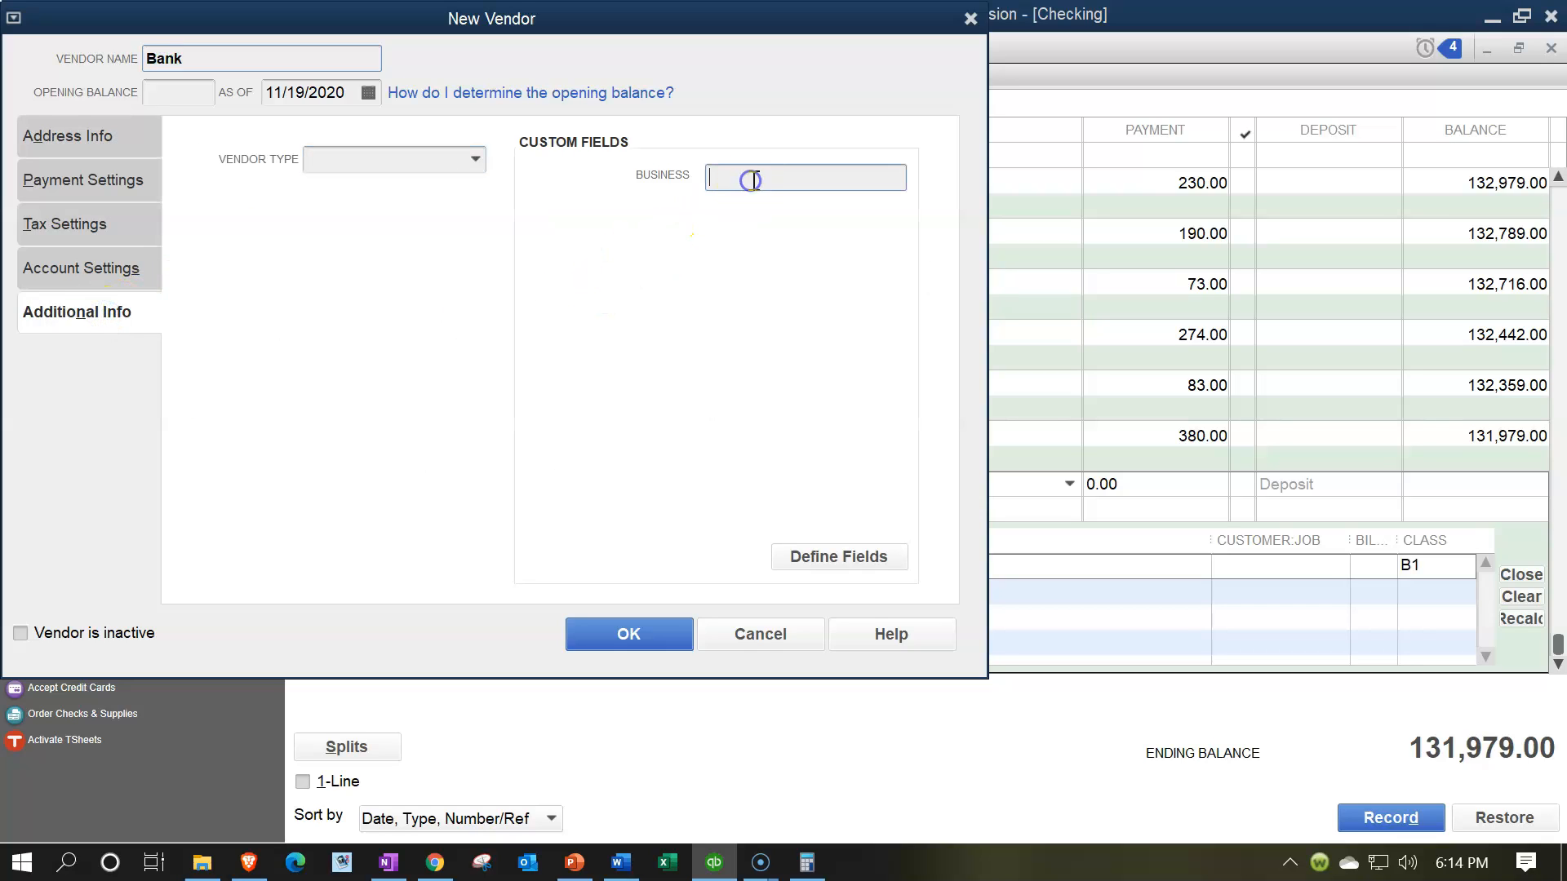
{"action": "type", "text": "NC"}
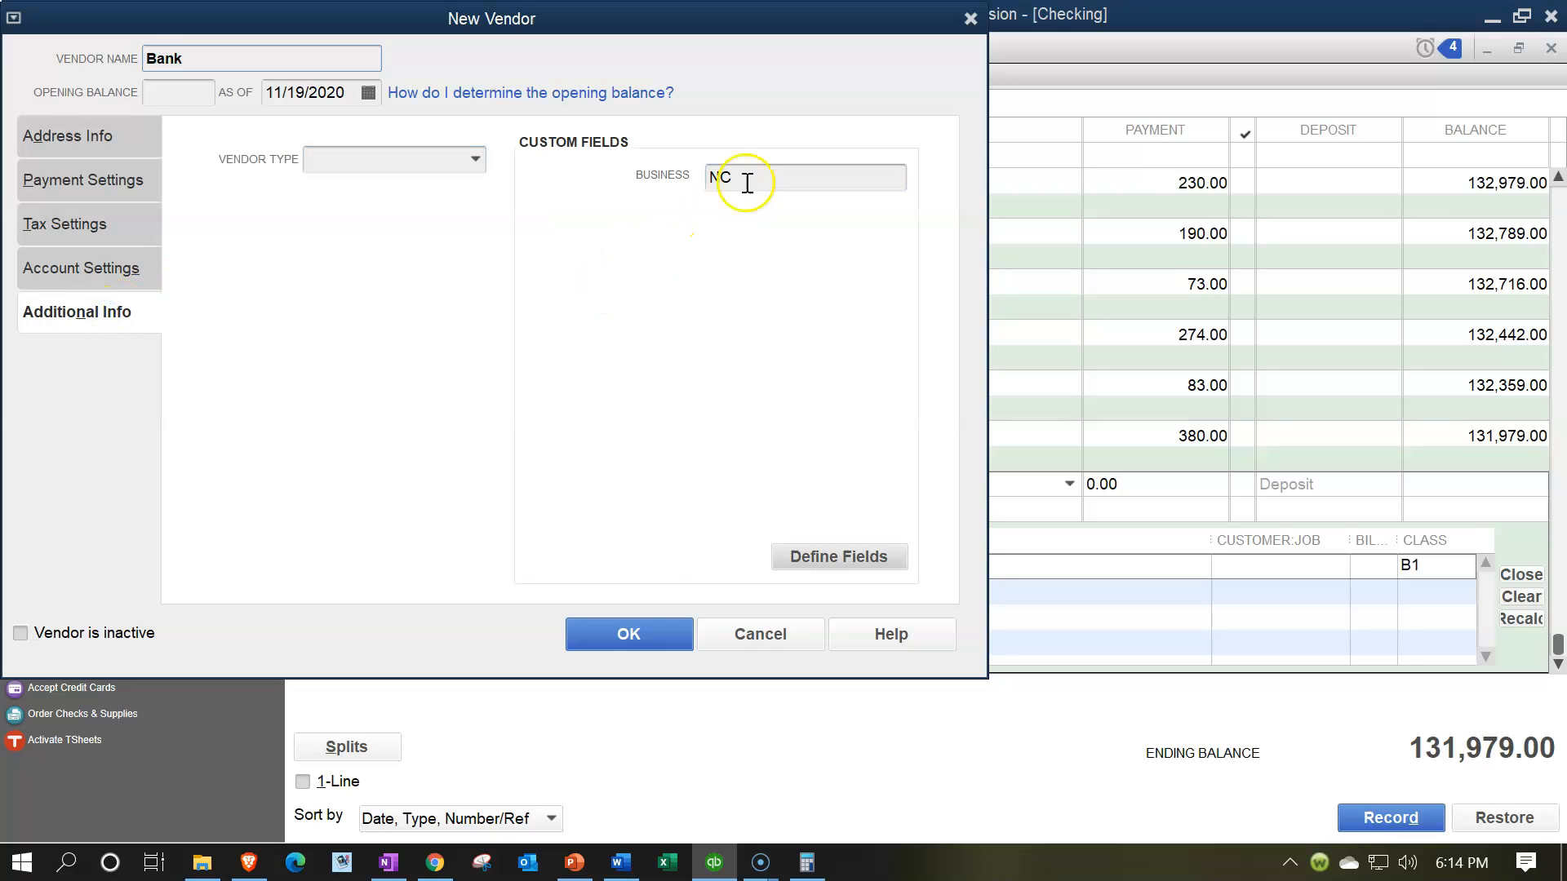
{"action": "left_click", "coordinate": [645, 634]}
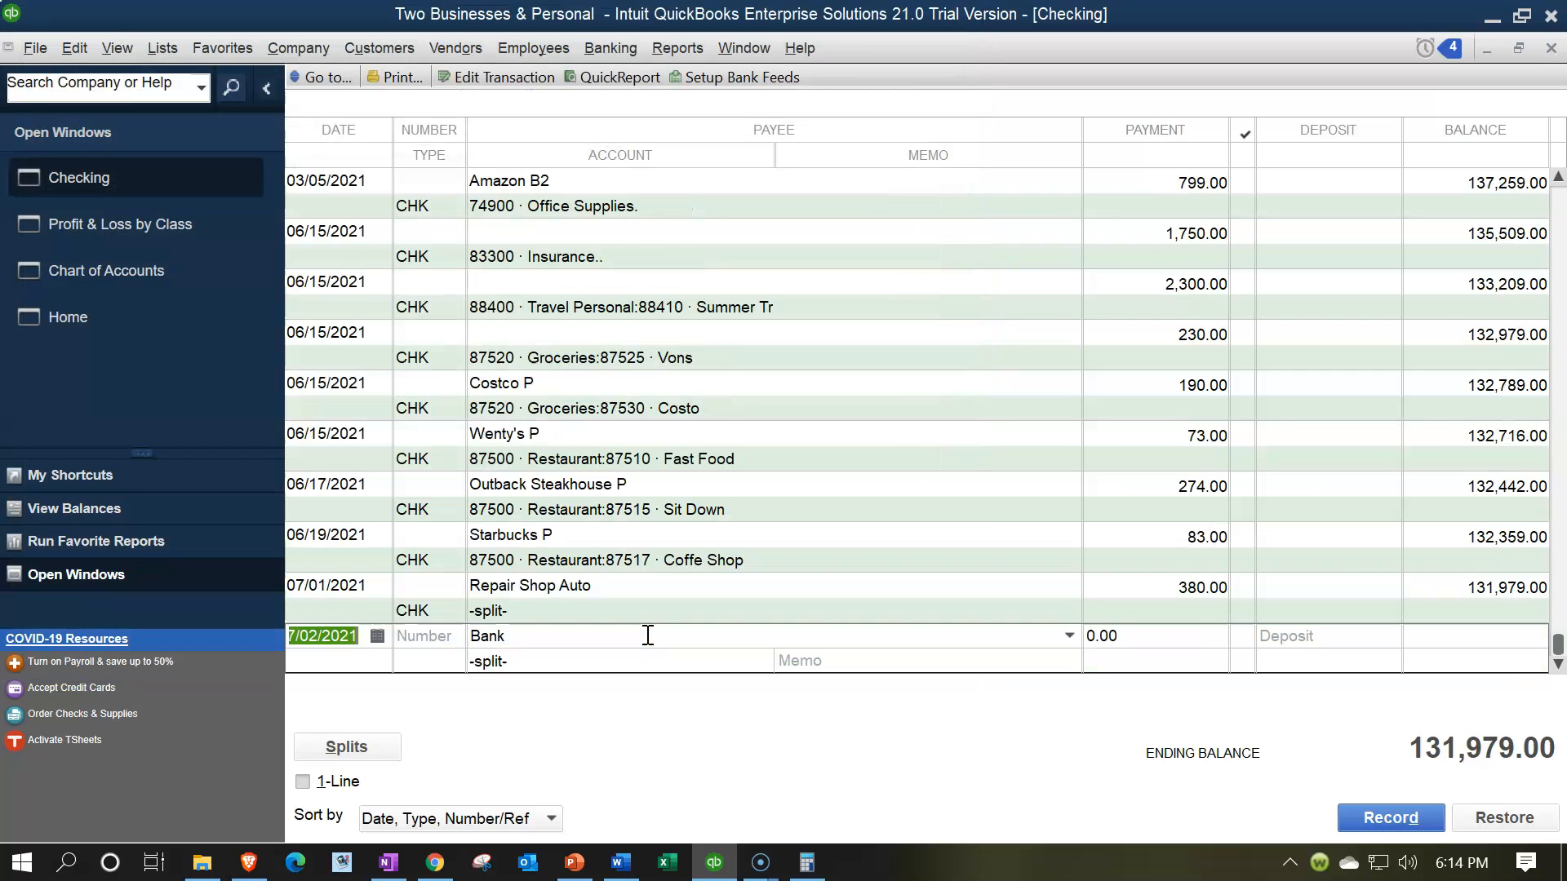
- Set the Bank entry's payment to 427.00 and reopen its split lines
{"action": "left_click", "coordinate": [1147, 641]}
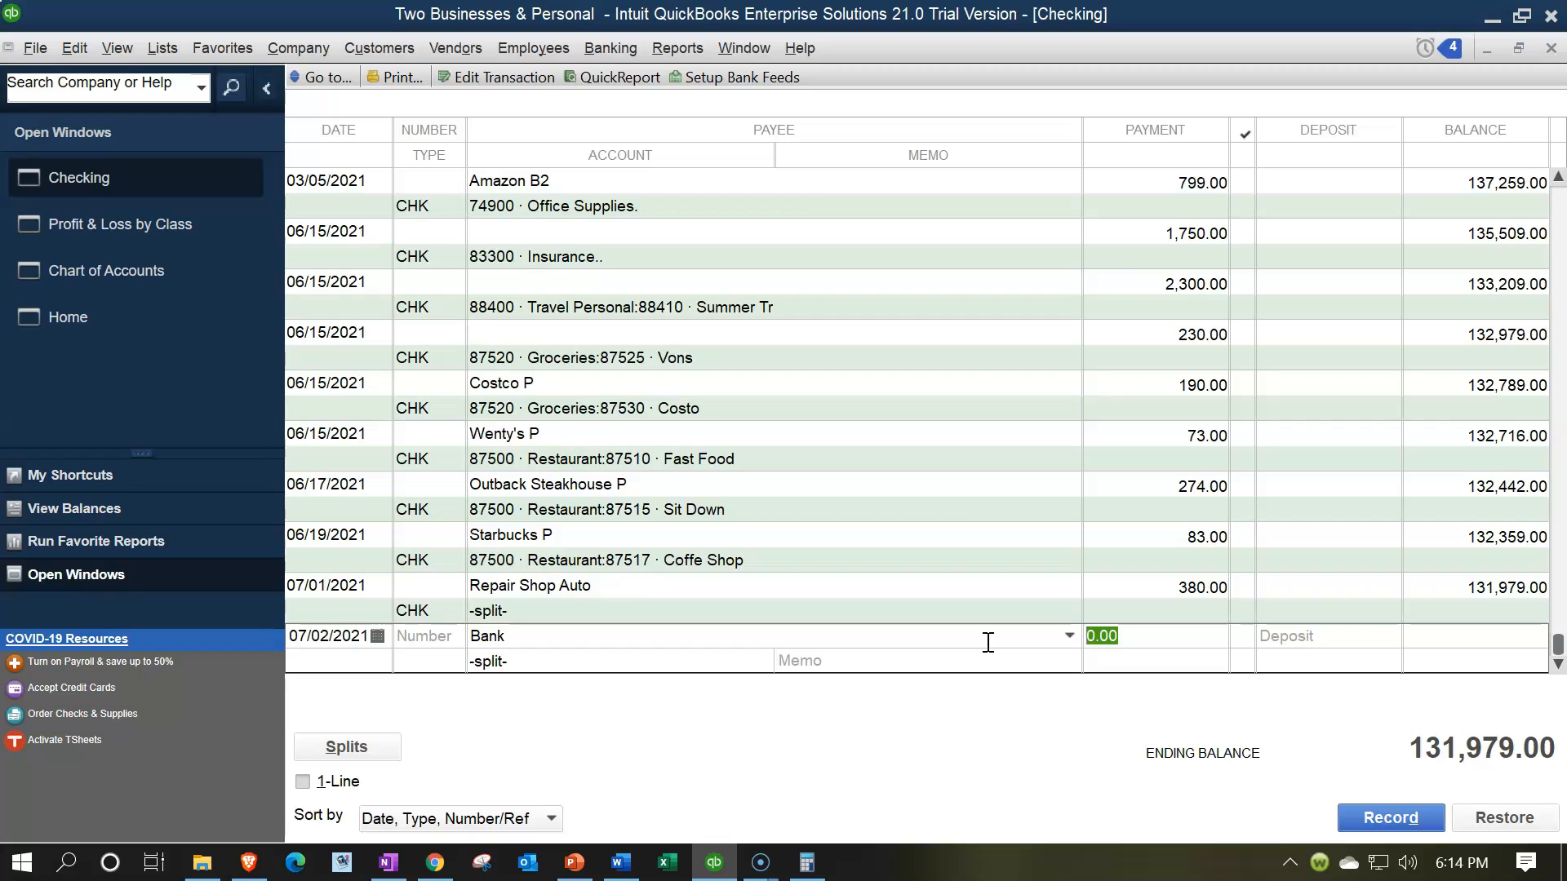
{"action": "type", "text": "427"}
{"action": "key", "text": "Tab"}
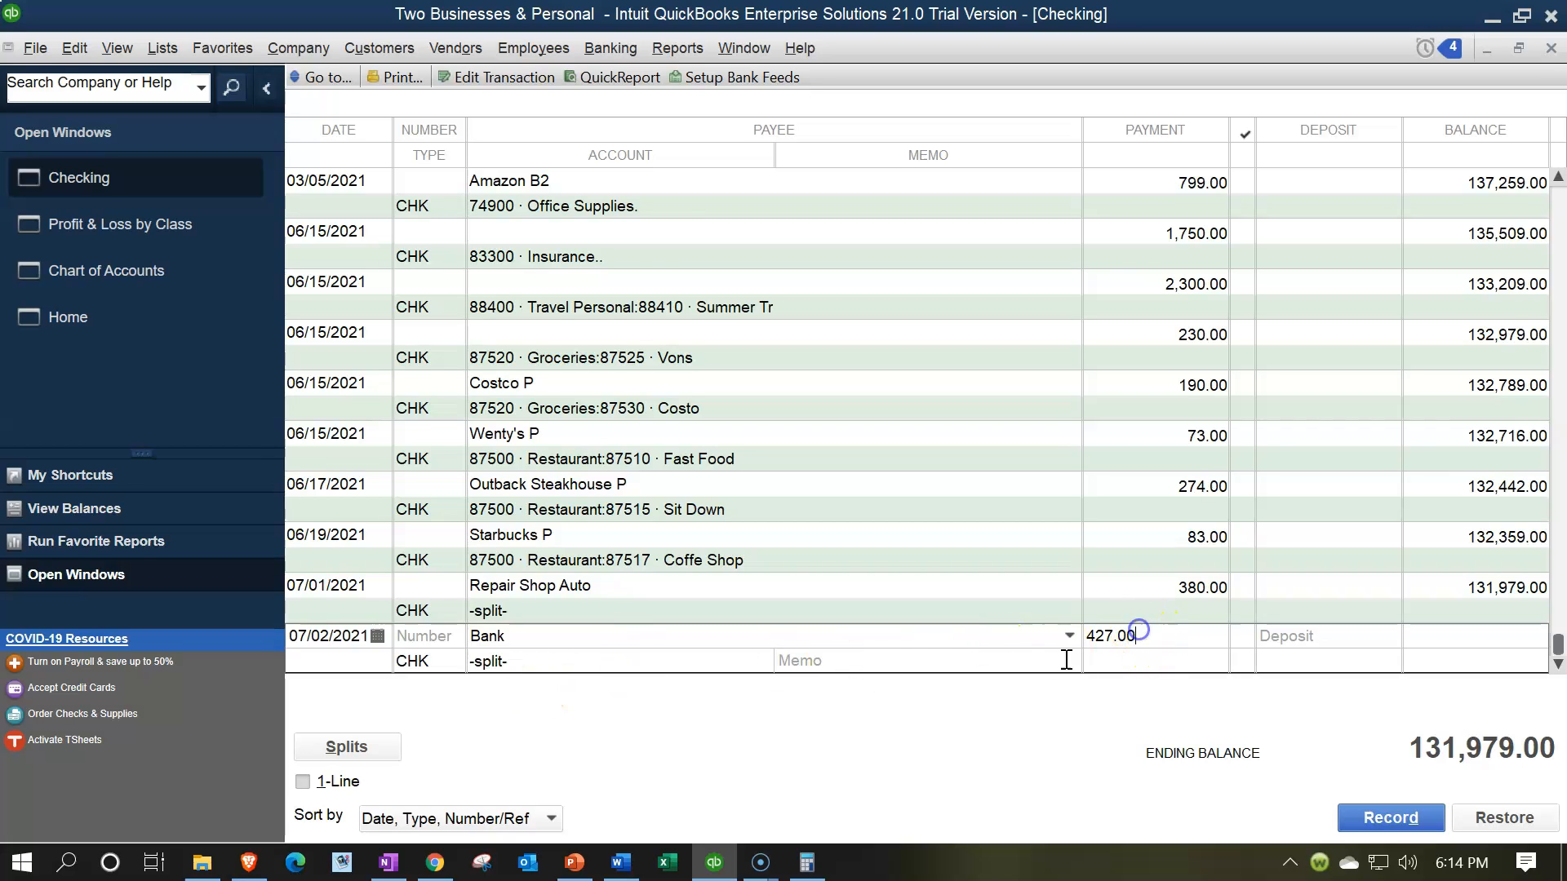
{"action": "left_click", "coordinate": [384, 748]}
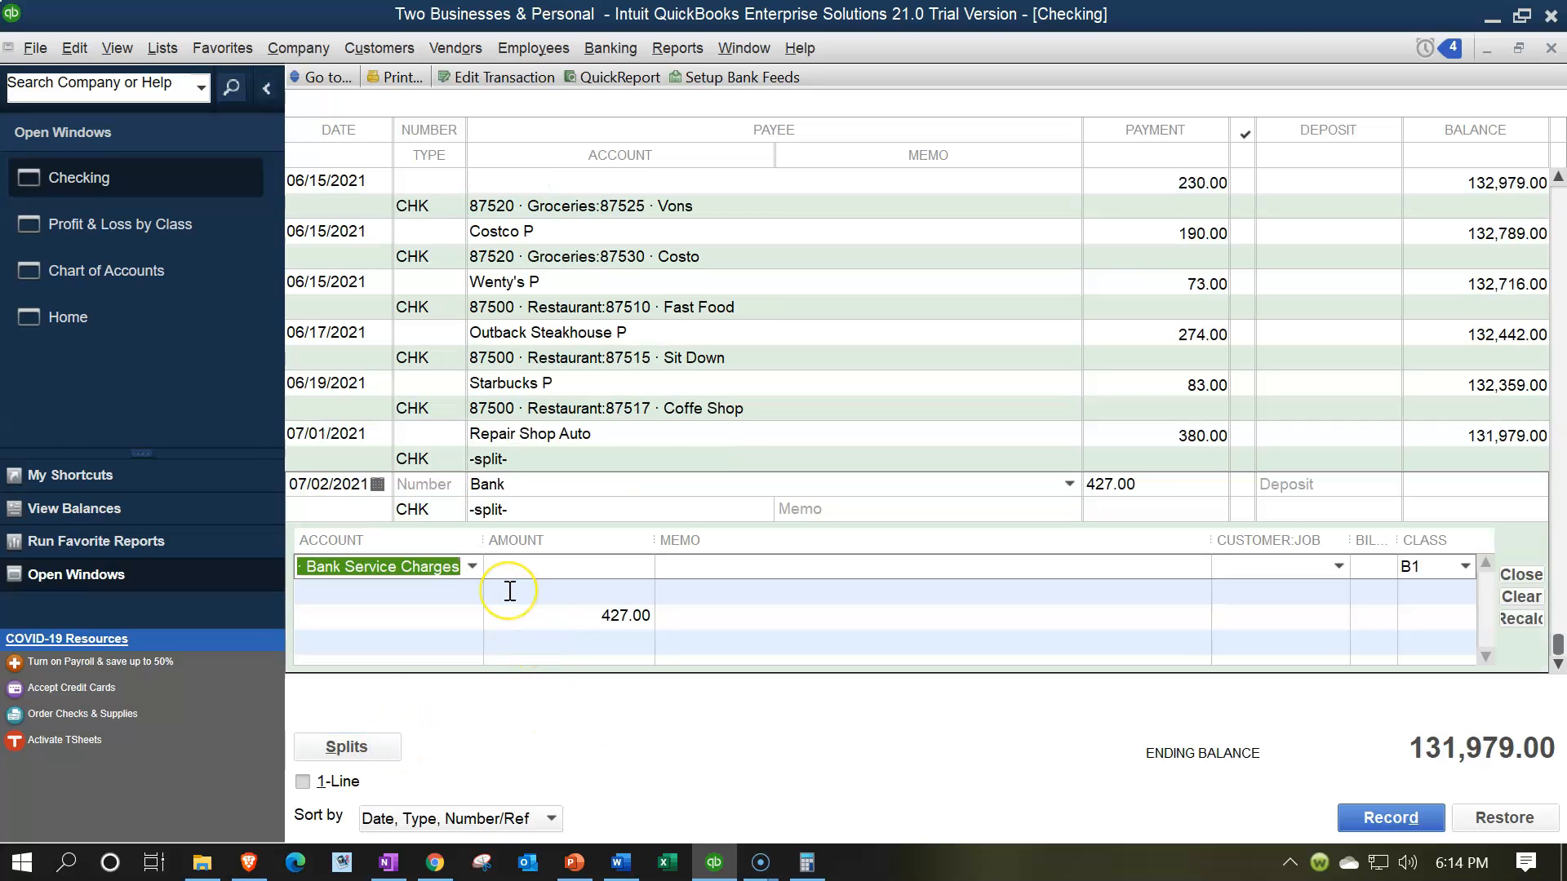
- Set the 60400 split line's amount to 213.50, calculated as 427 × .5, under class B1
{"action": "key", "text": "Tab"}
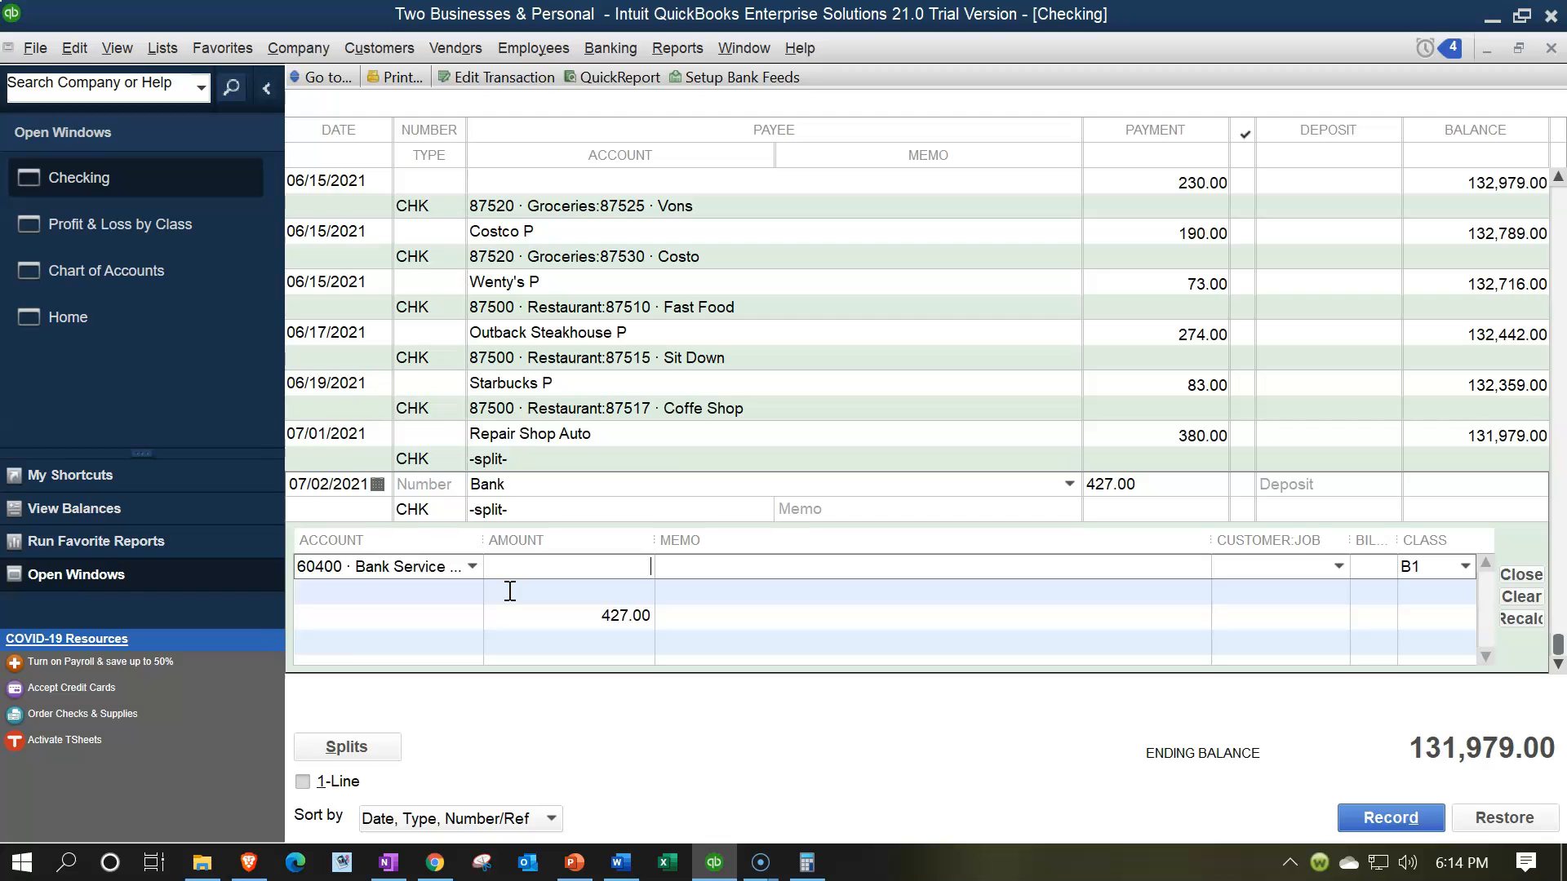
{"action": "type", "text": "427/2"}
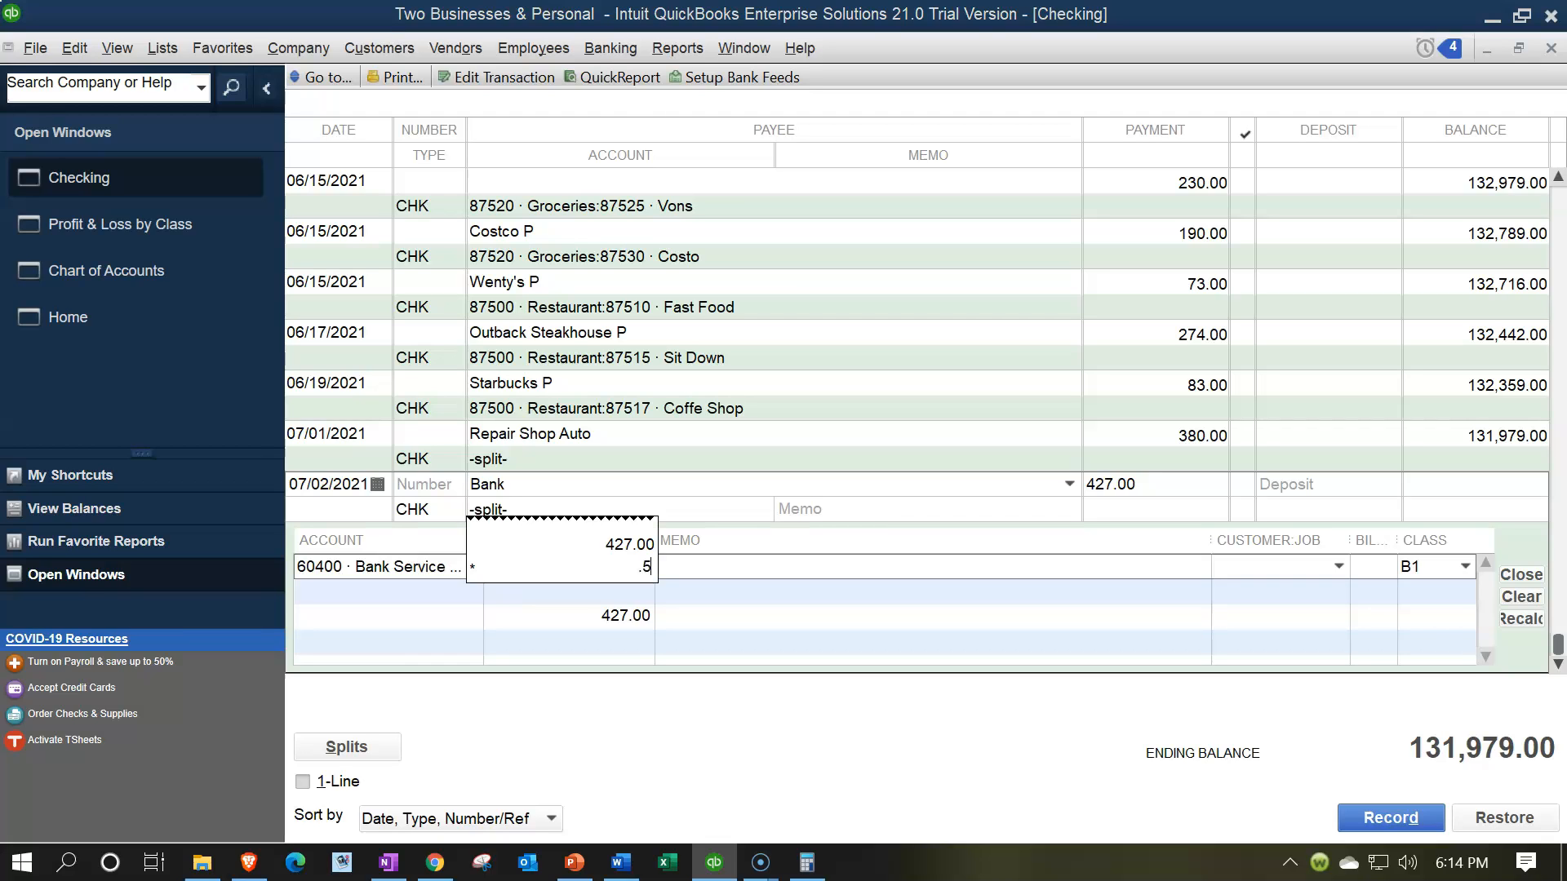
{"action": "key", "text": "Return"}
{"action": "key", "text": "Tab"}
{"action": "key", "text": "Tab"}
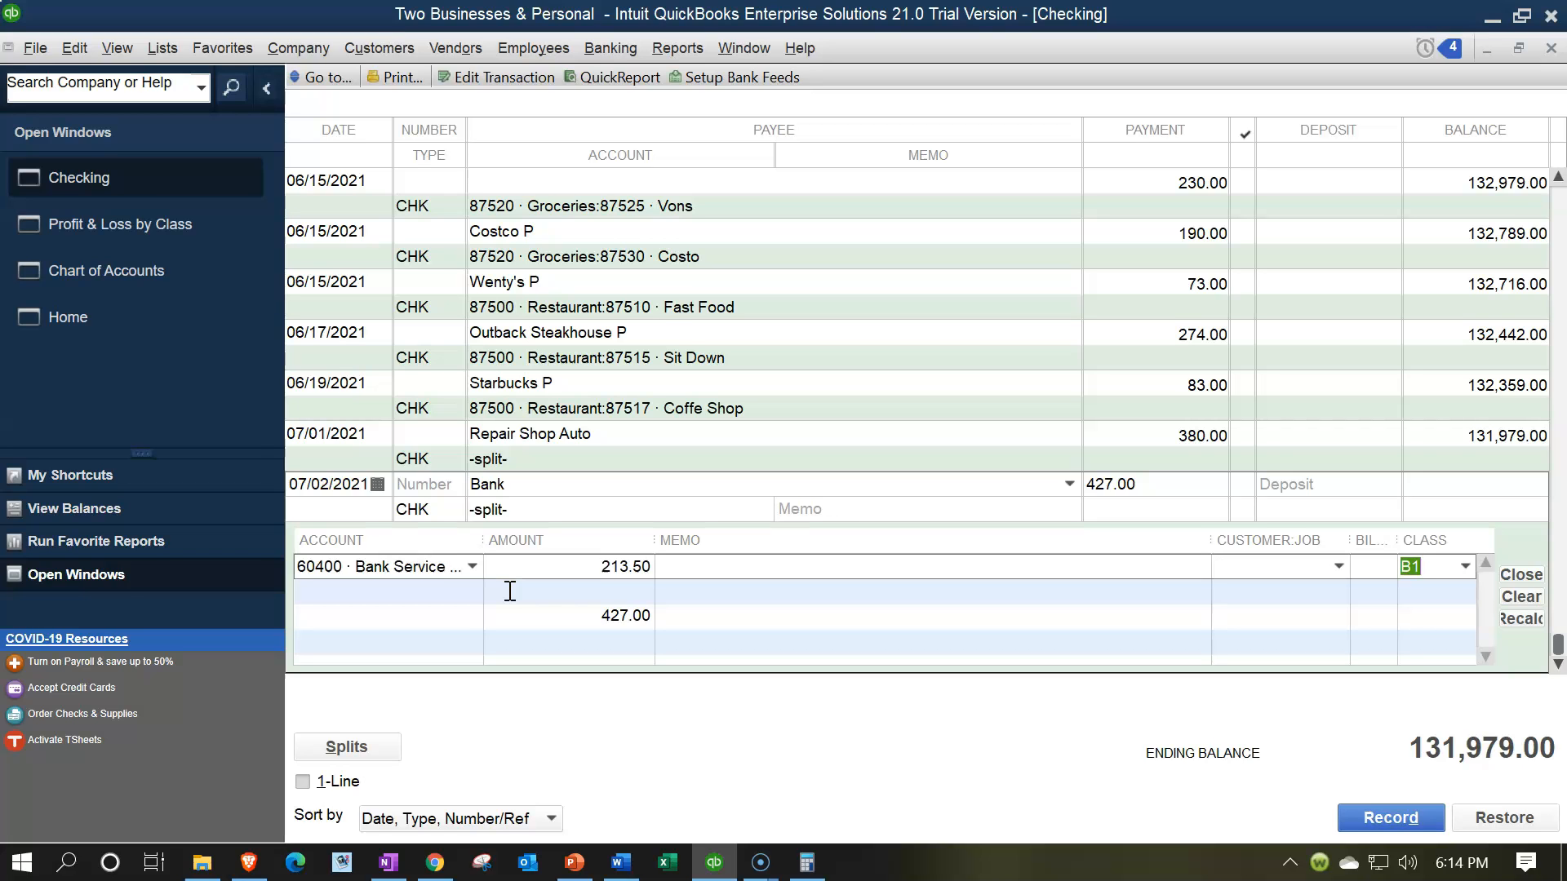
- Assign account 70400 · Bank Service Charges. to the second split line of the Bank entry
{"action": "type", "text": "60"}
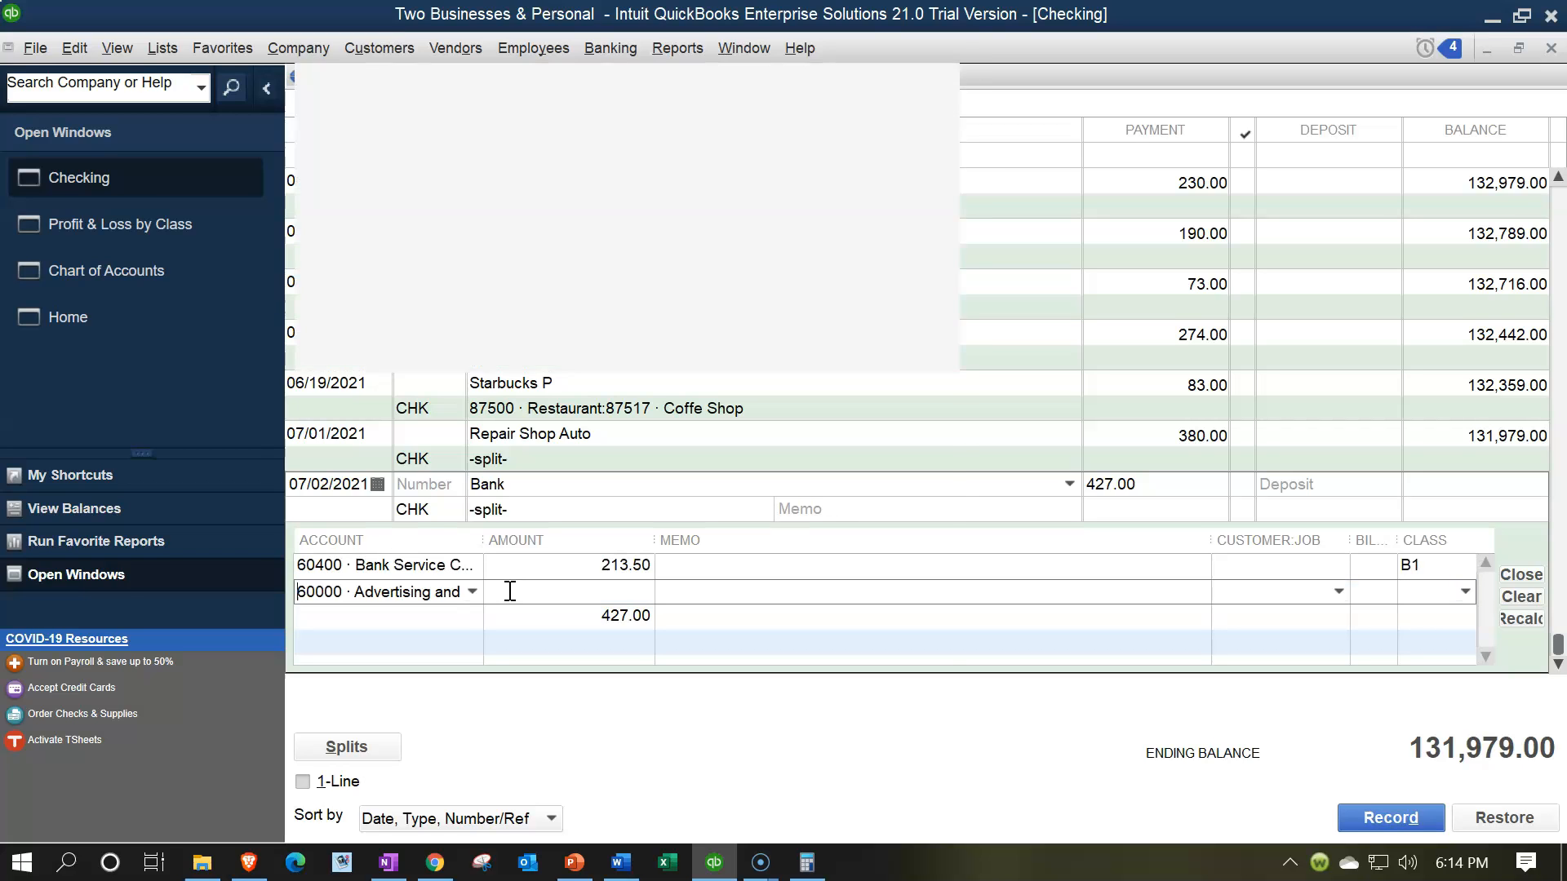
{"action": "key", "text": "BackSpace"}
{"action": "key", "text": "BackSpace"}
{"action": "type", "text": "704"}
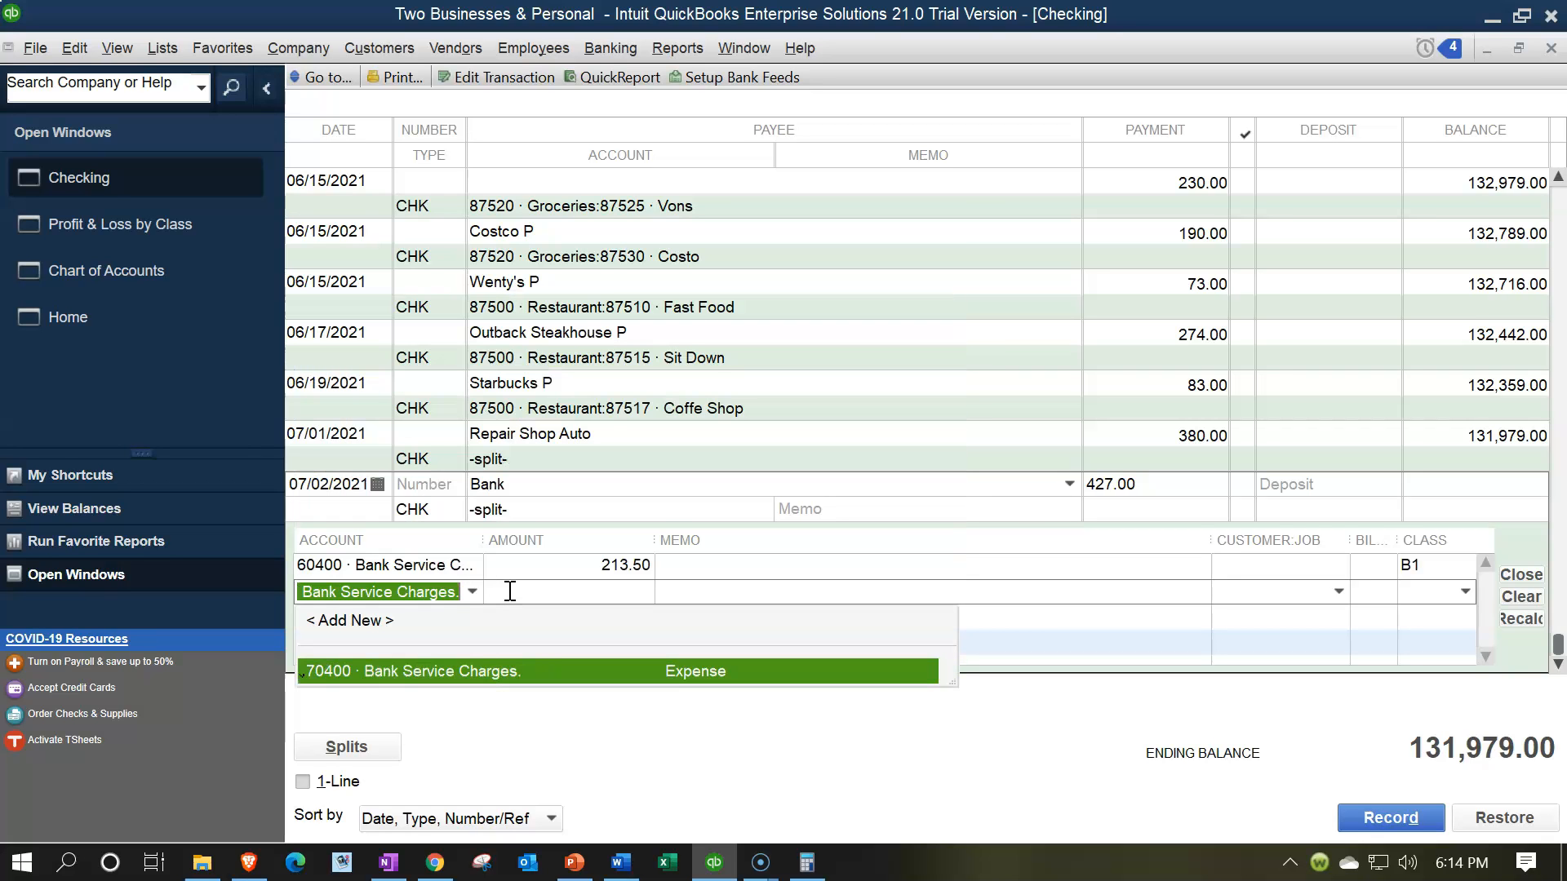
{"action": "left_click", "coordinate": [510, 591]}
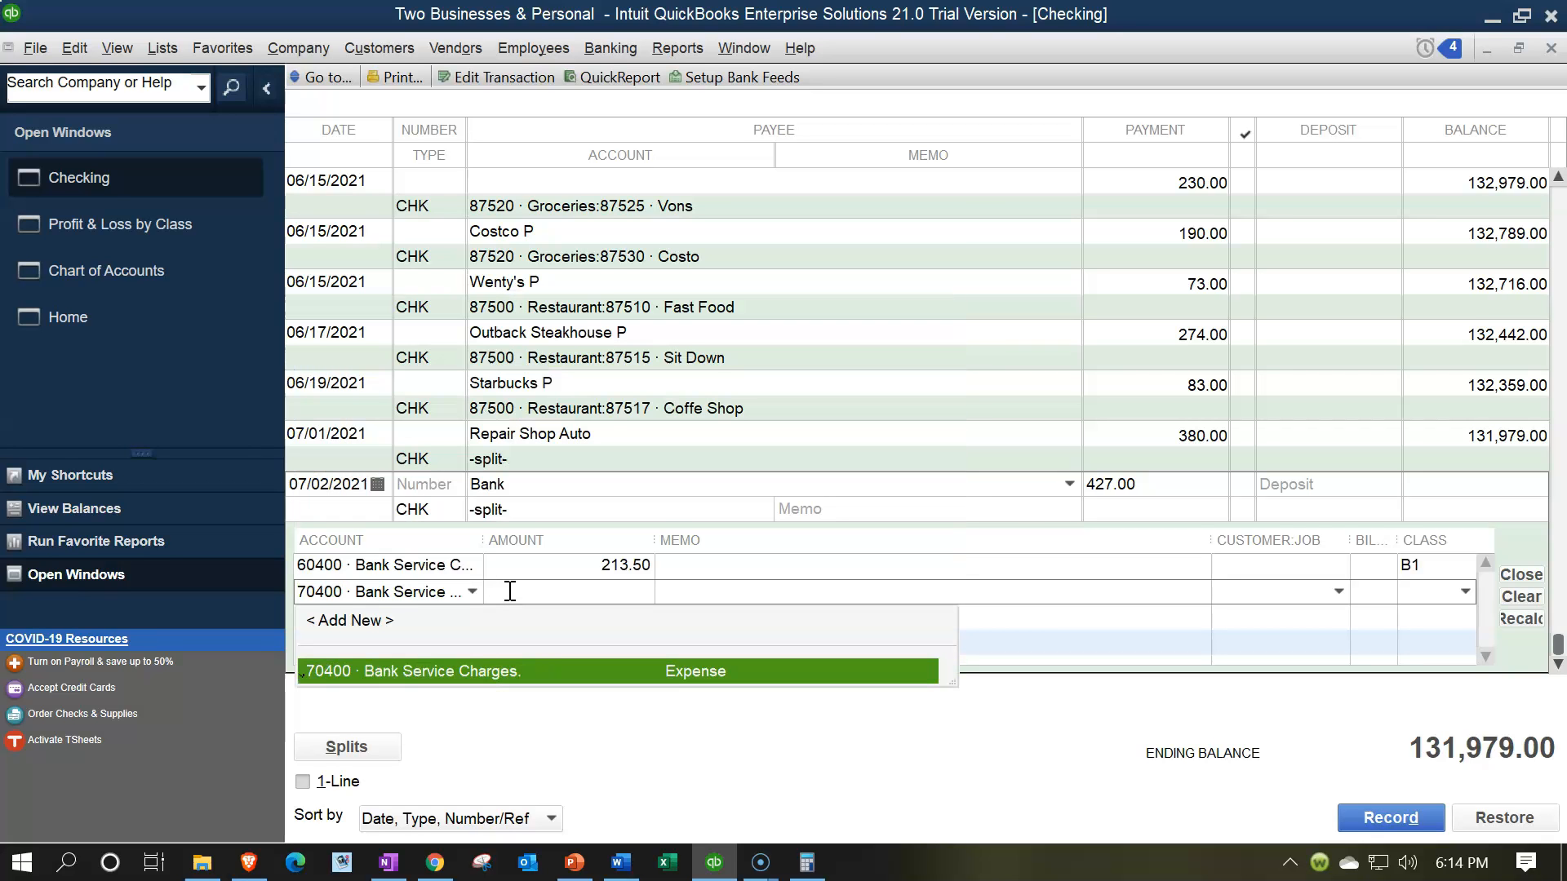
- Set the 70400 split line's amount to 128.10, calculated as 427 × .3, under class B2
{"action": "type", "text": "427.00 "}
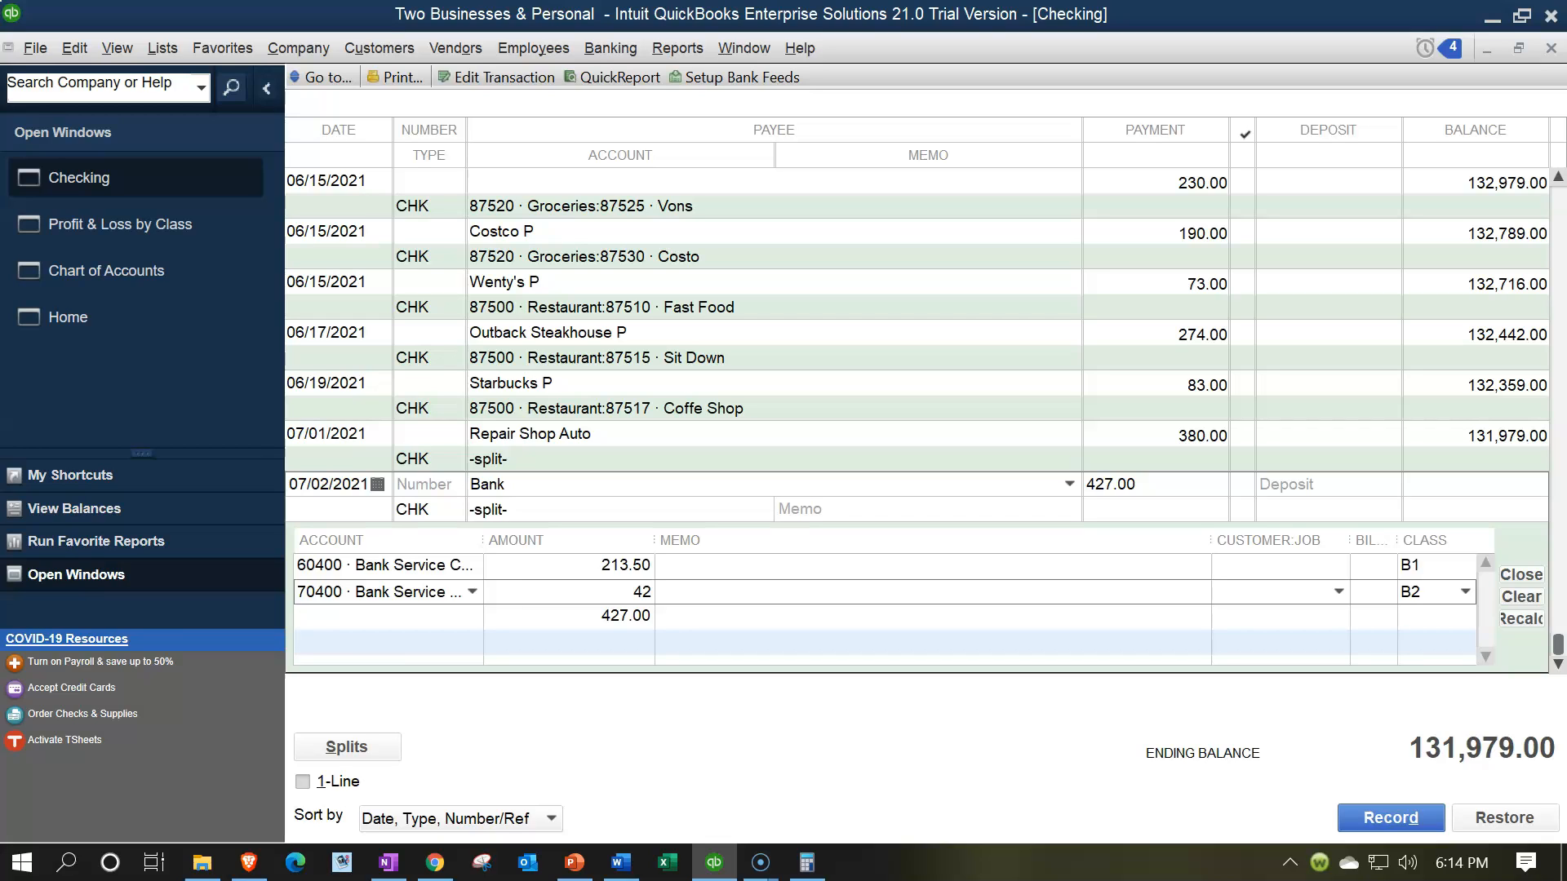
{"action": "type", "text": "* .3"}
{"action": "key", "text": "Tab"}
{"action": "key", "text": "Tab"}
{"action": "key", "text": "Tab"}
{"action": "key", "text": "Tab"}
{"action": "key", "text": "Tab"}
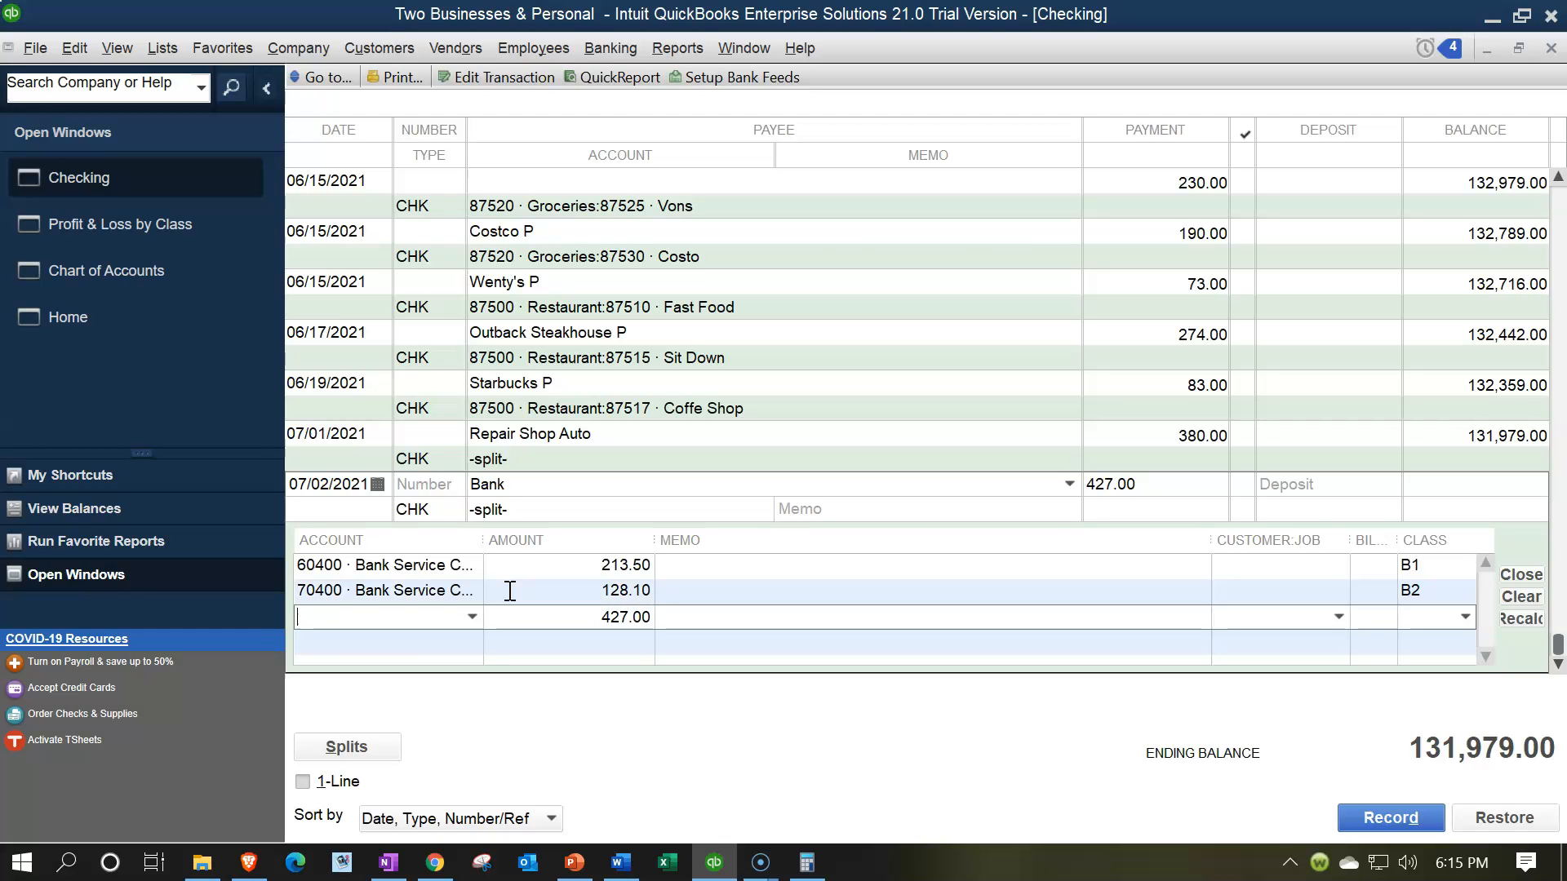
- Enter 80400 as the third split line's account and begin setting it up as a new account
{"action": "type", "text": "804"}
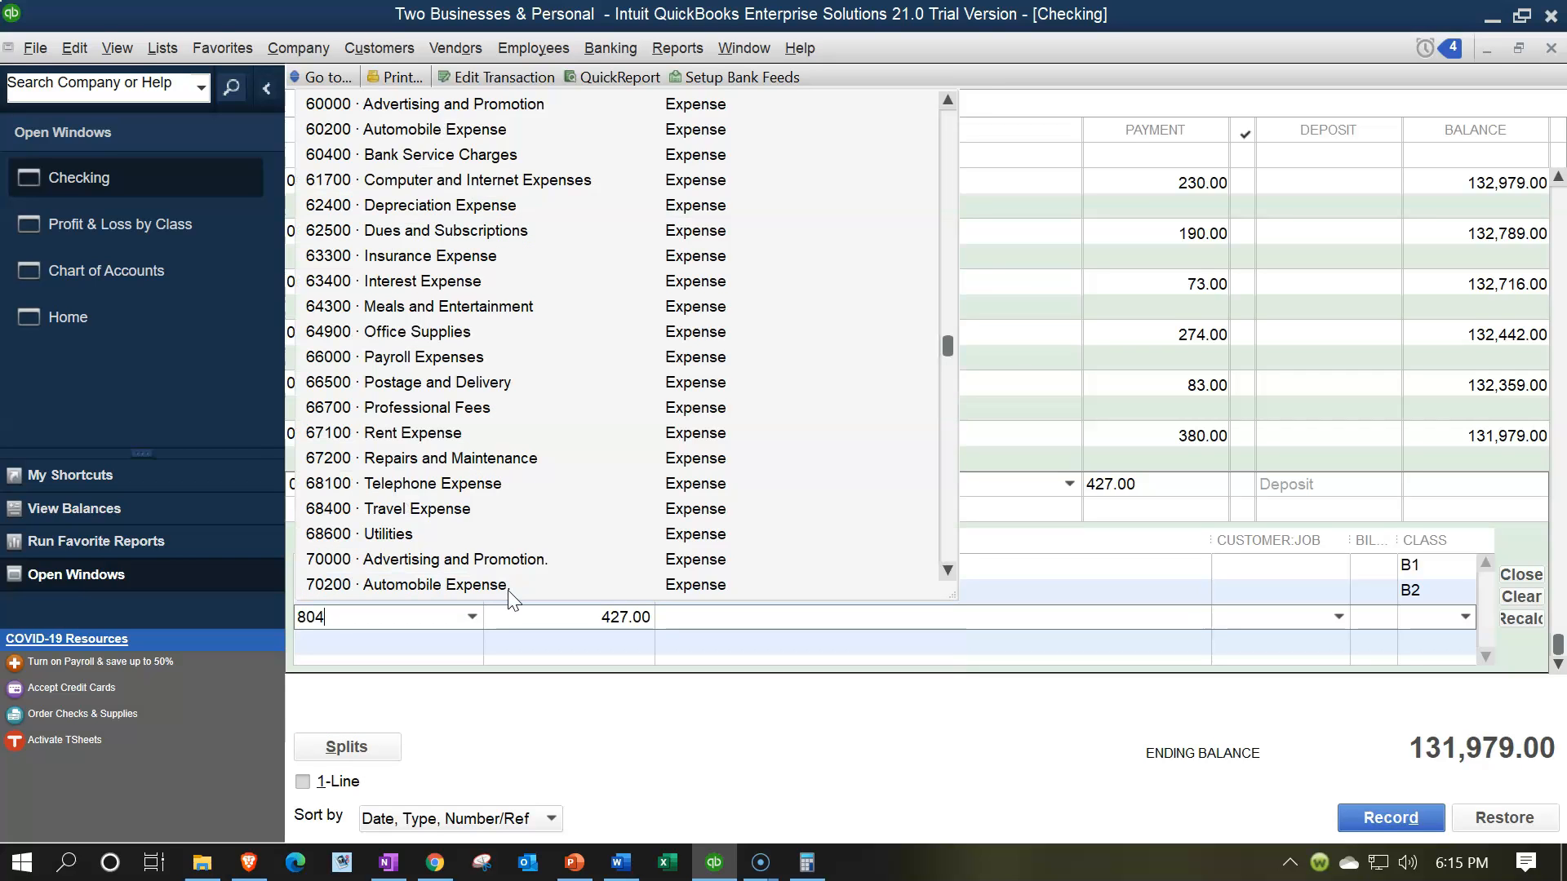
{"action": "type", "text": "00"}
{"action": "key", "text": "Tab"}
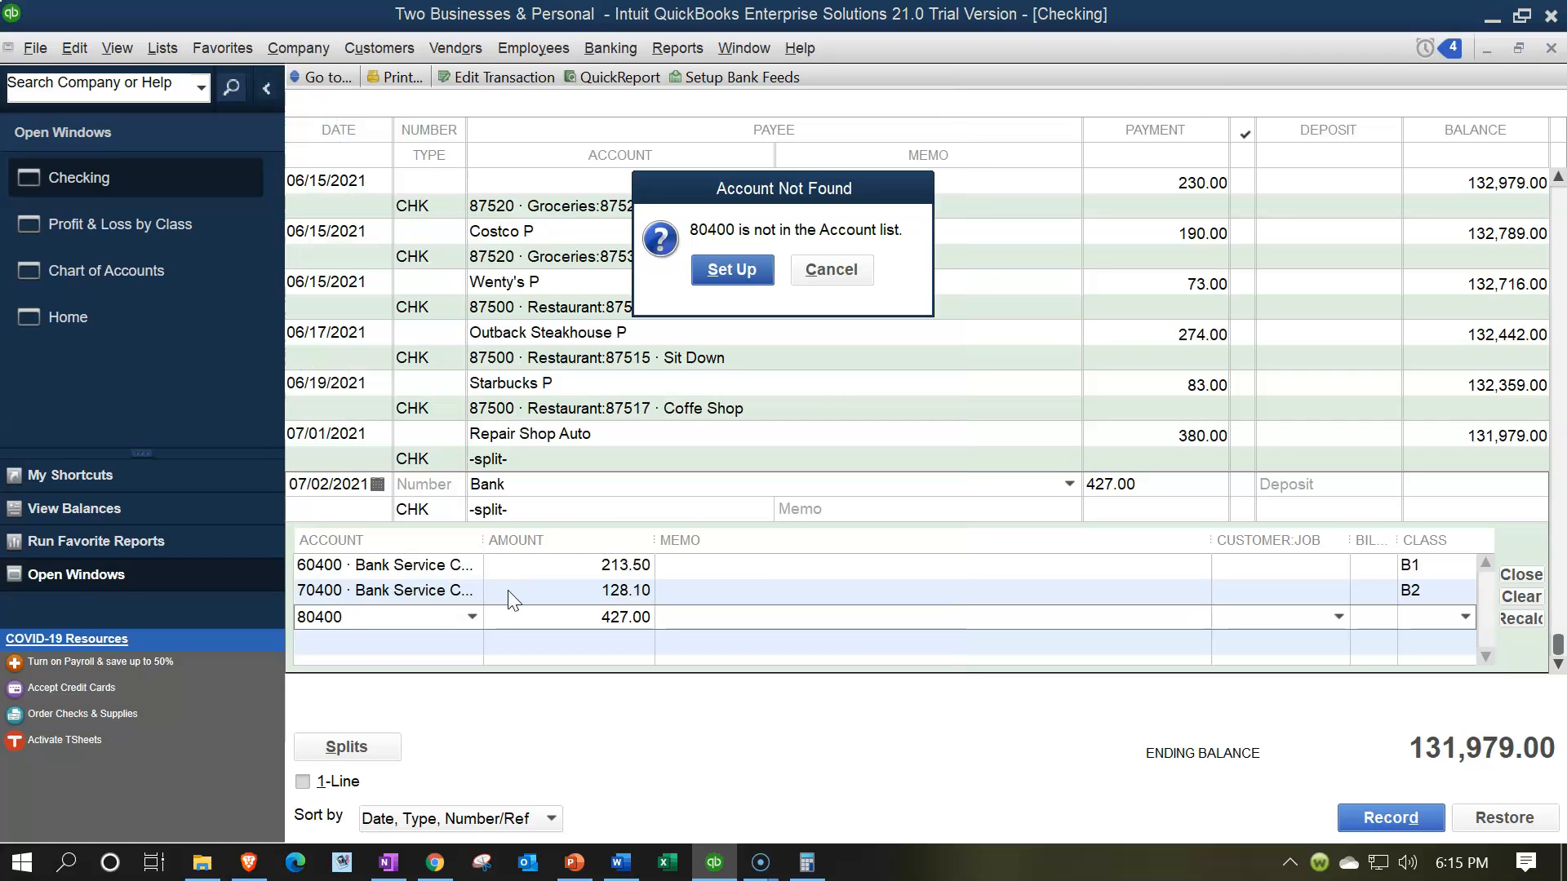
{"action": "key", "text": "Return"}
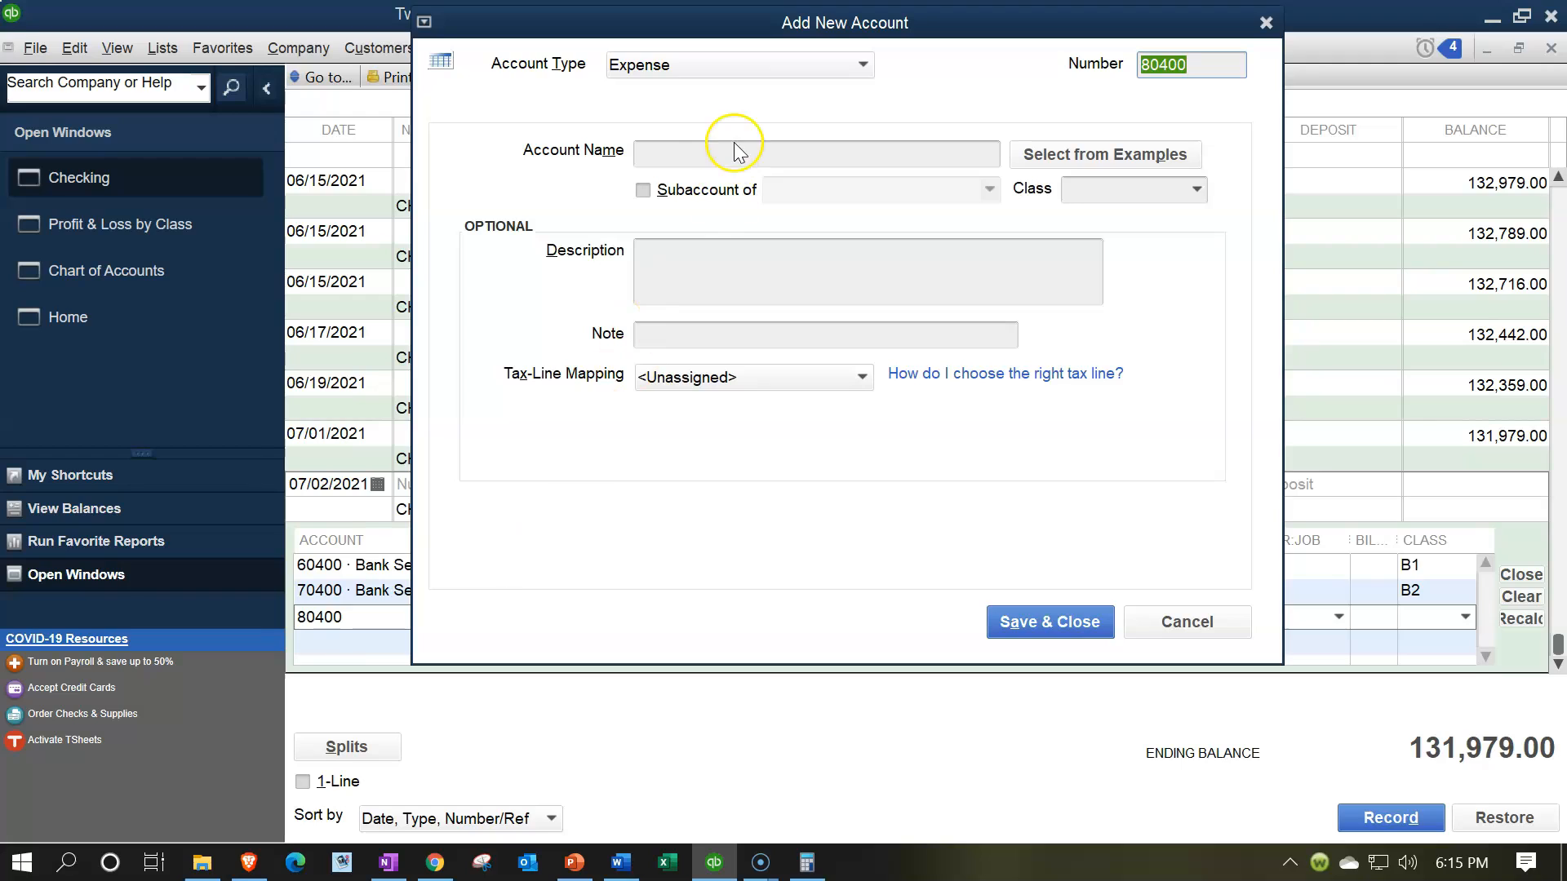
- Name the new 80400 expense account Bank Service Charges P, assign it the Personal class and save it
{"action": "left_click", "coordinate": [715, 149]}
{"action": "type", "text": "Bank "}
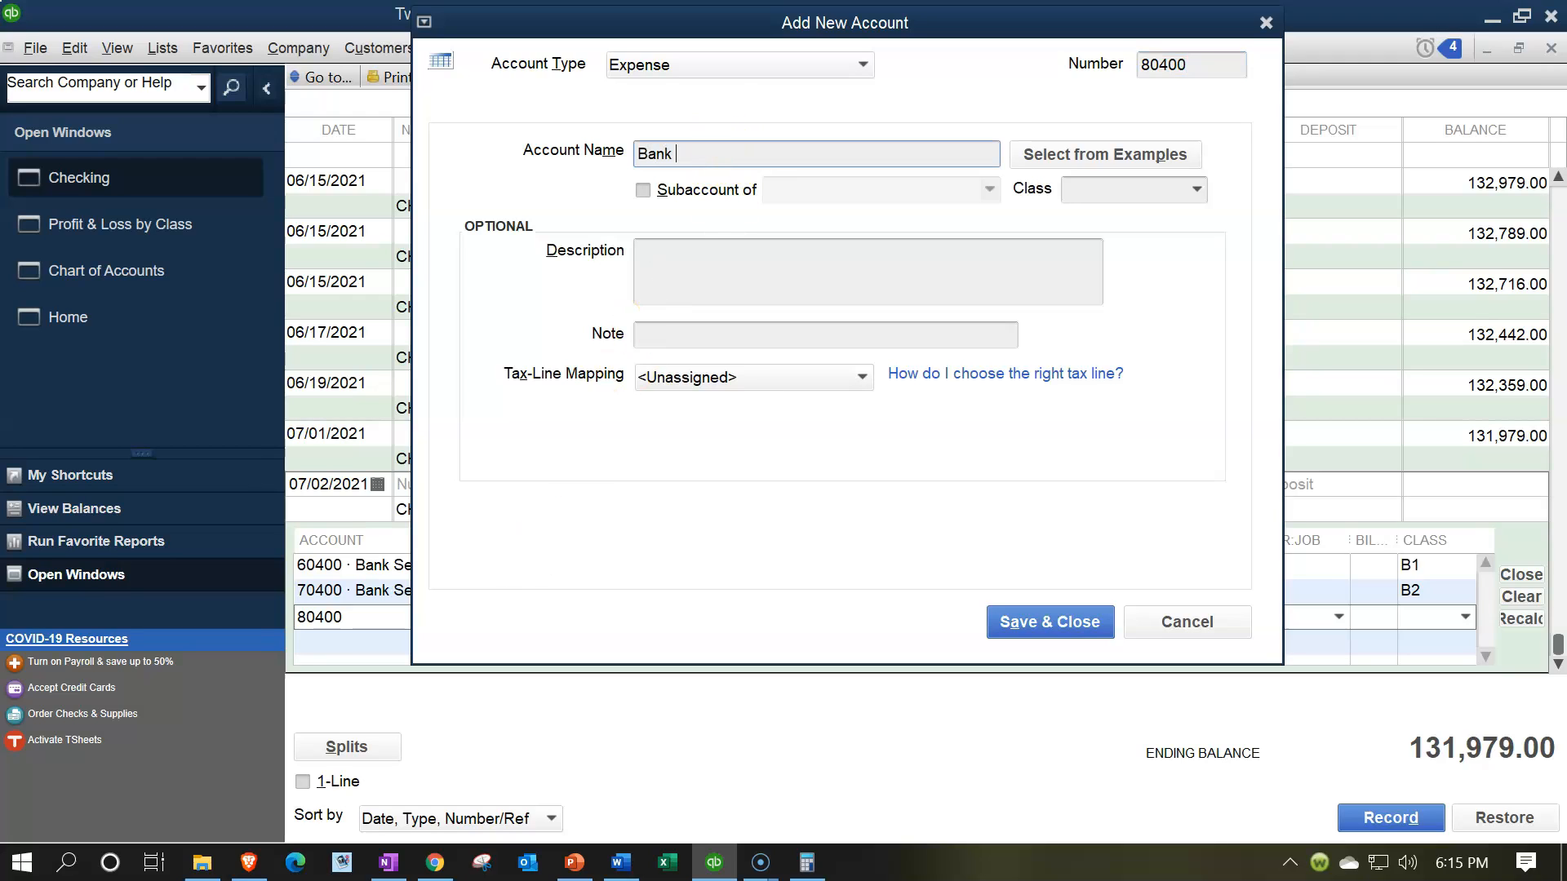
{"action": "type", "text": "Service Charges P"}
{"action": "key", "text": "Tab"}
{"action": "key", "text": "Tab"}
{"action": "key", "text": "Tab"}
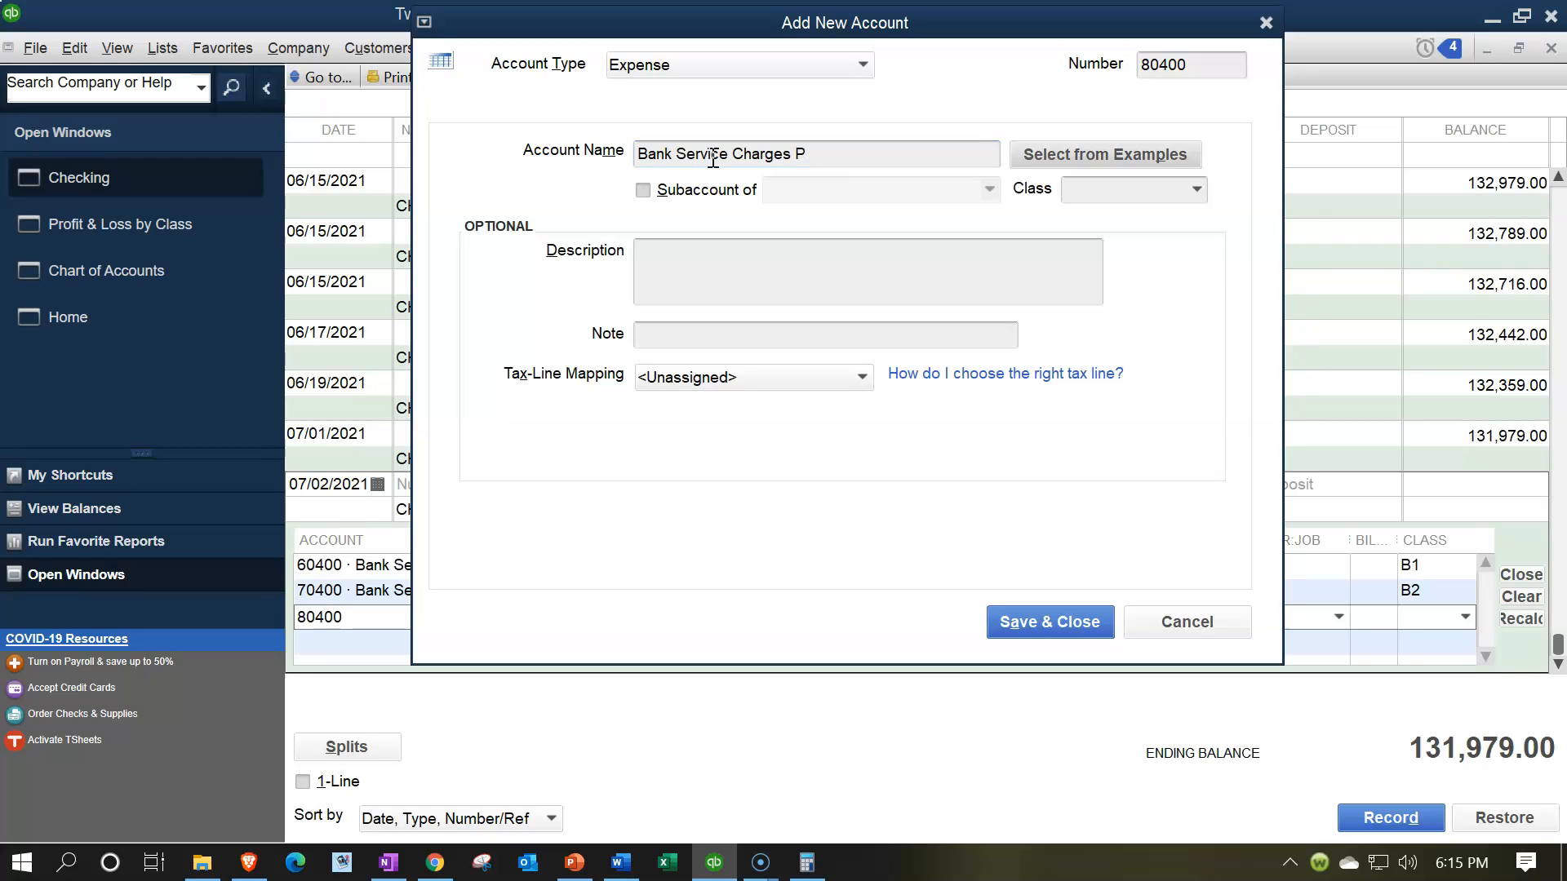
{"action": "type", "text": "Personal"}
{"action": "key", "text": "Tab"}
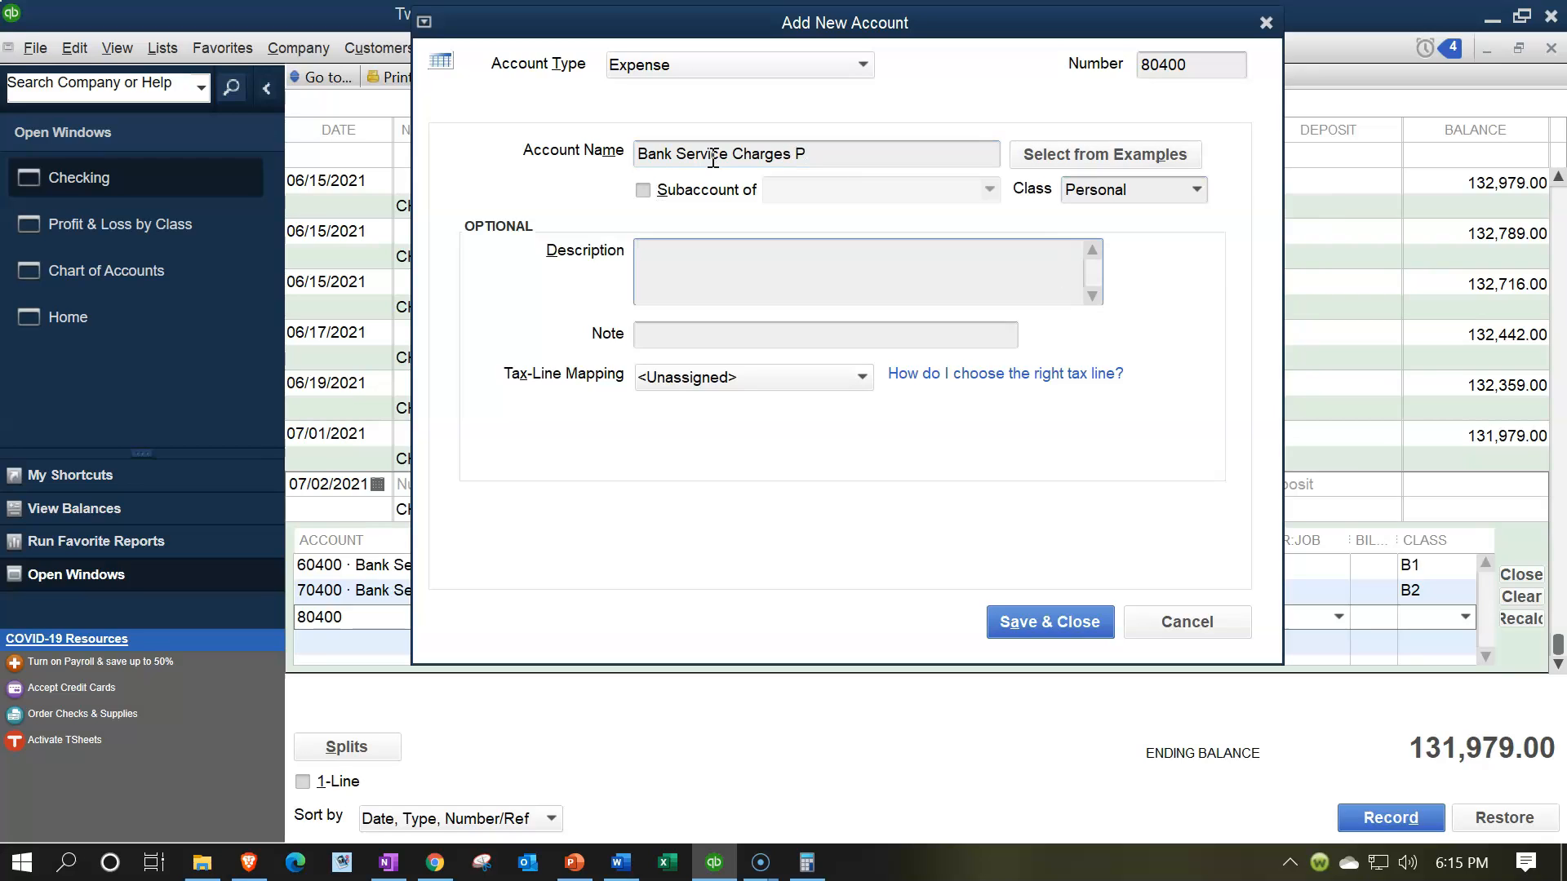
{"action": "left_click", "coordinate": [1059, 622]}
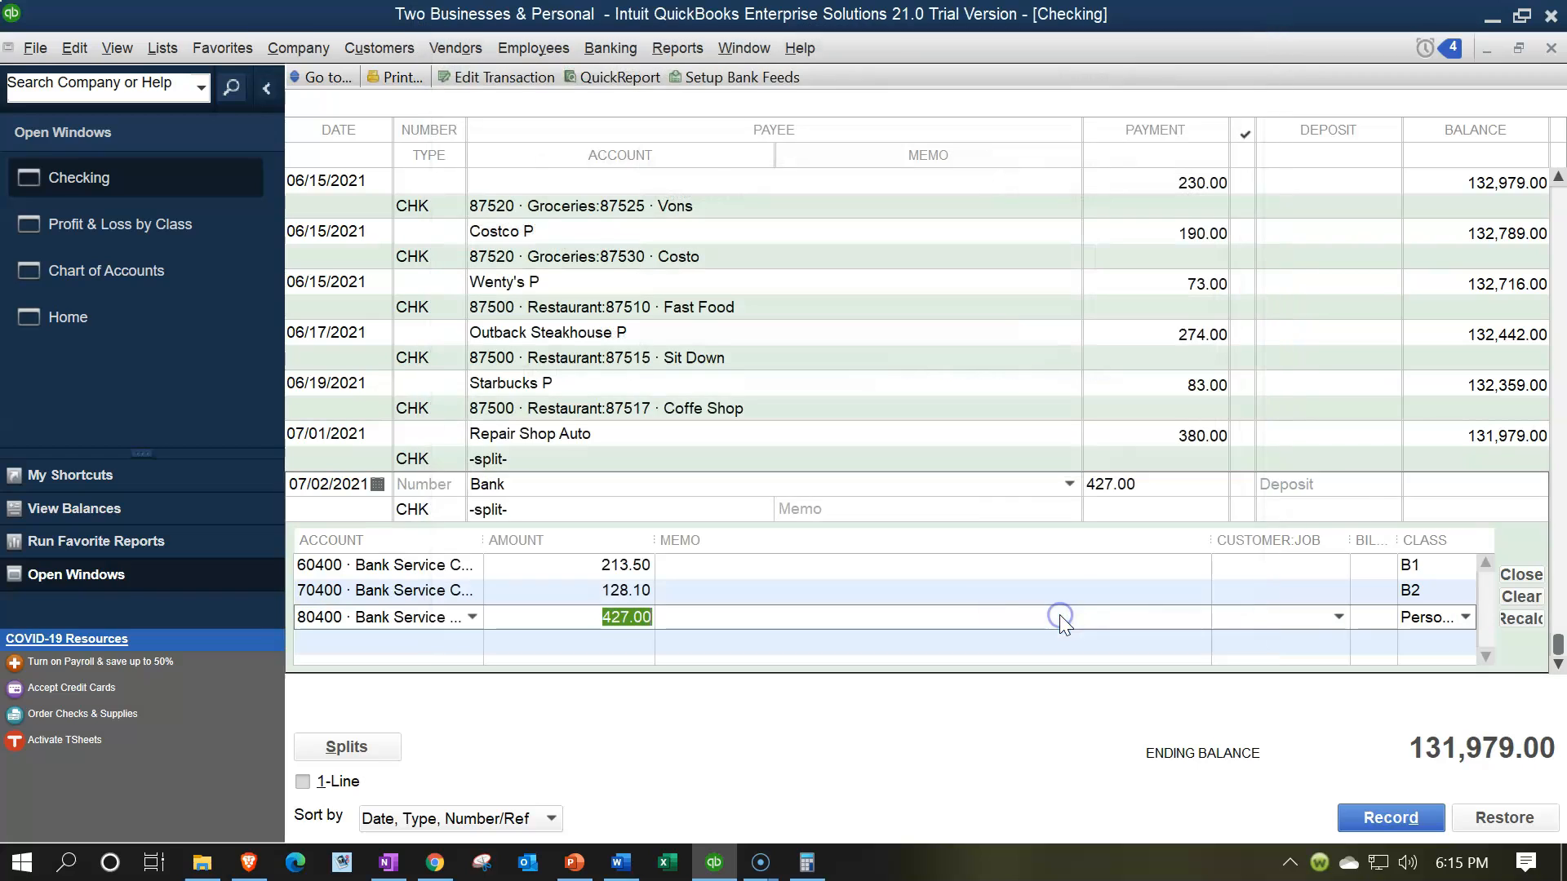
- Try to record the Bank payment with 427.00 on the 80400 Personal split line
{"action": "key", "text": "Tab"}
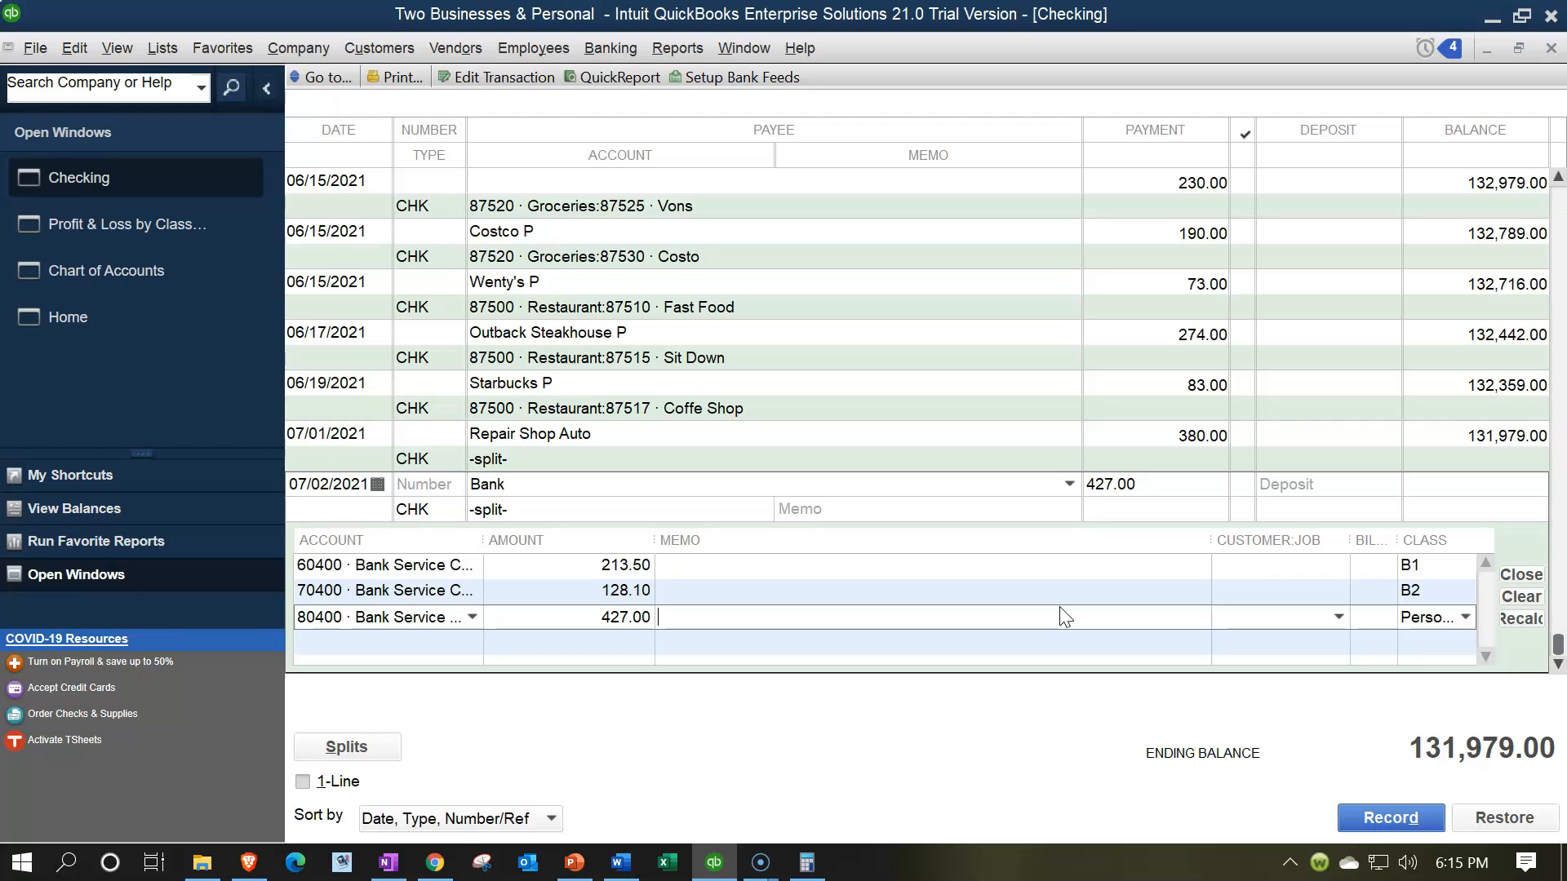
{"action": "left_click", "coordinate": [869, 622]}
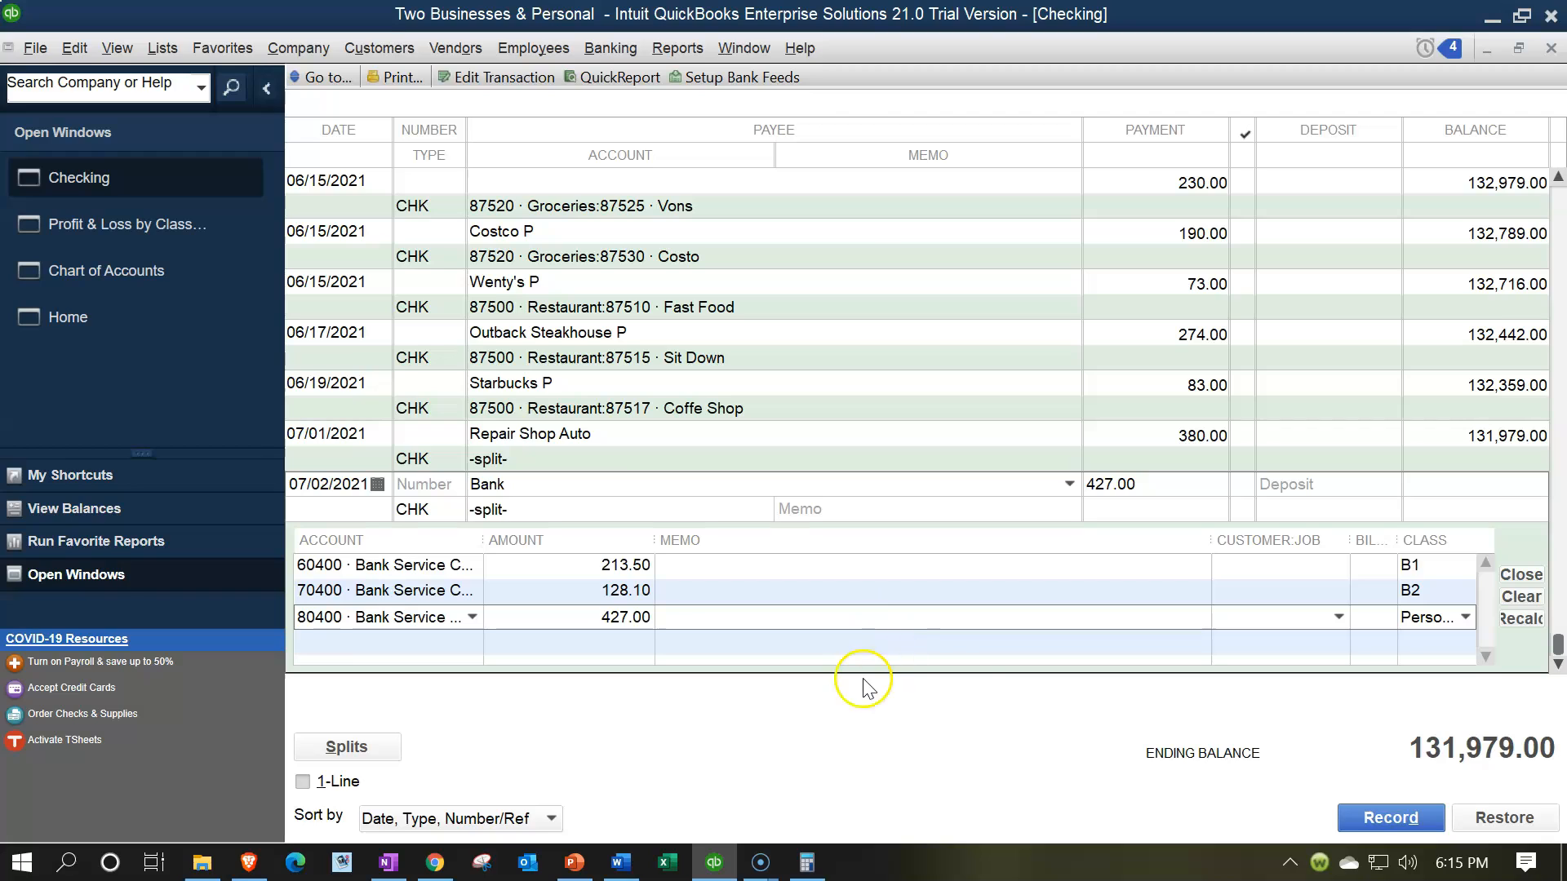
{"action": "left_click", "coordinate": [1365, 819]}
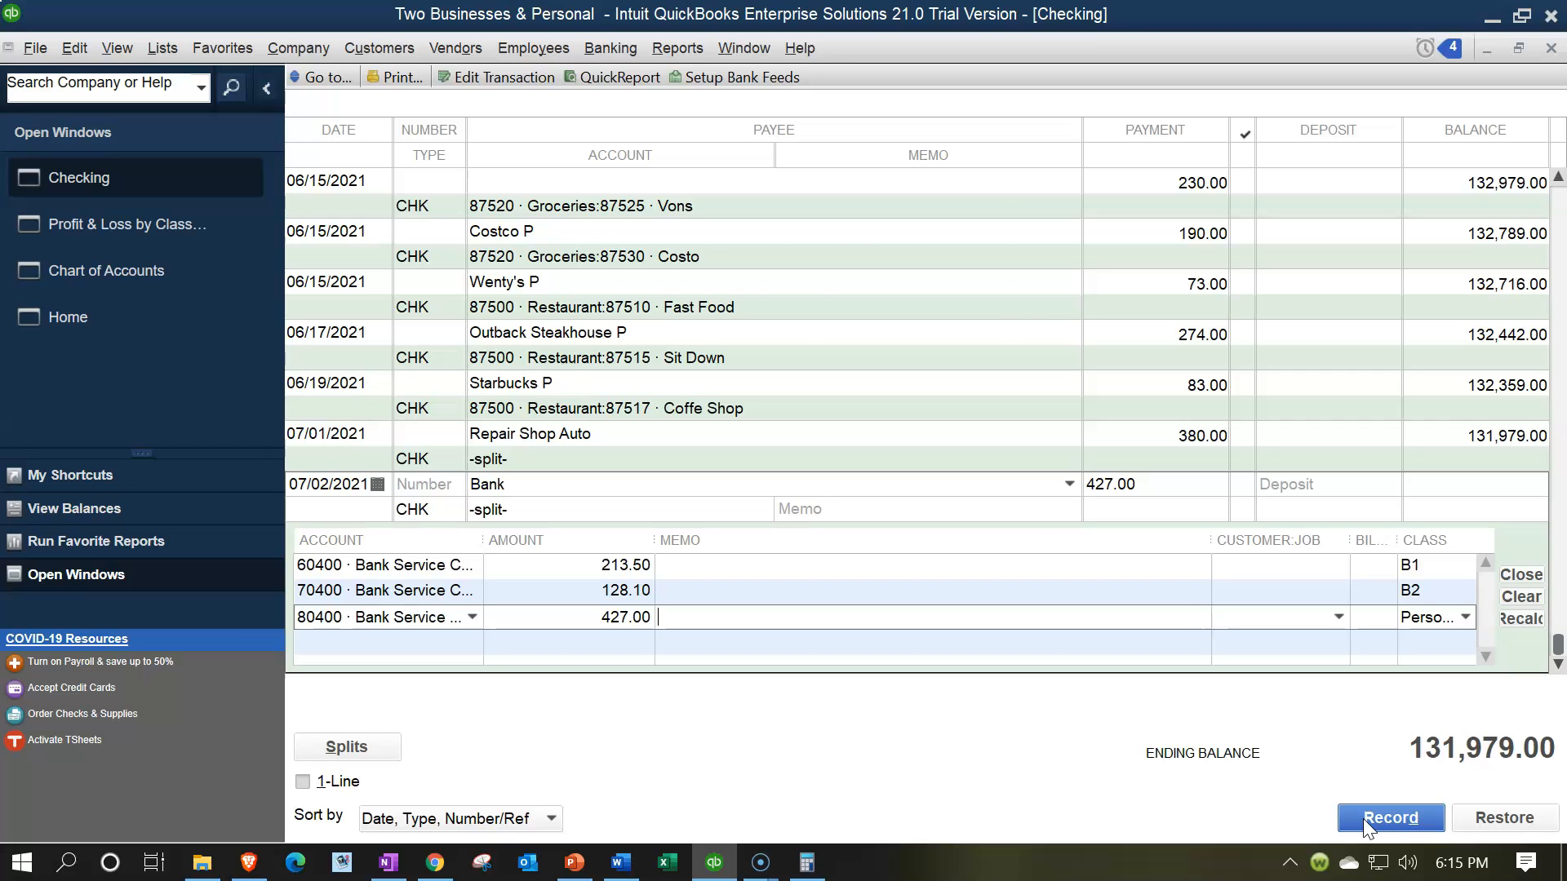
{"action": "left_click", "coordinate": [1363, 819]}
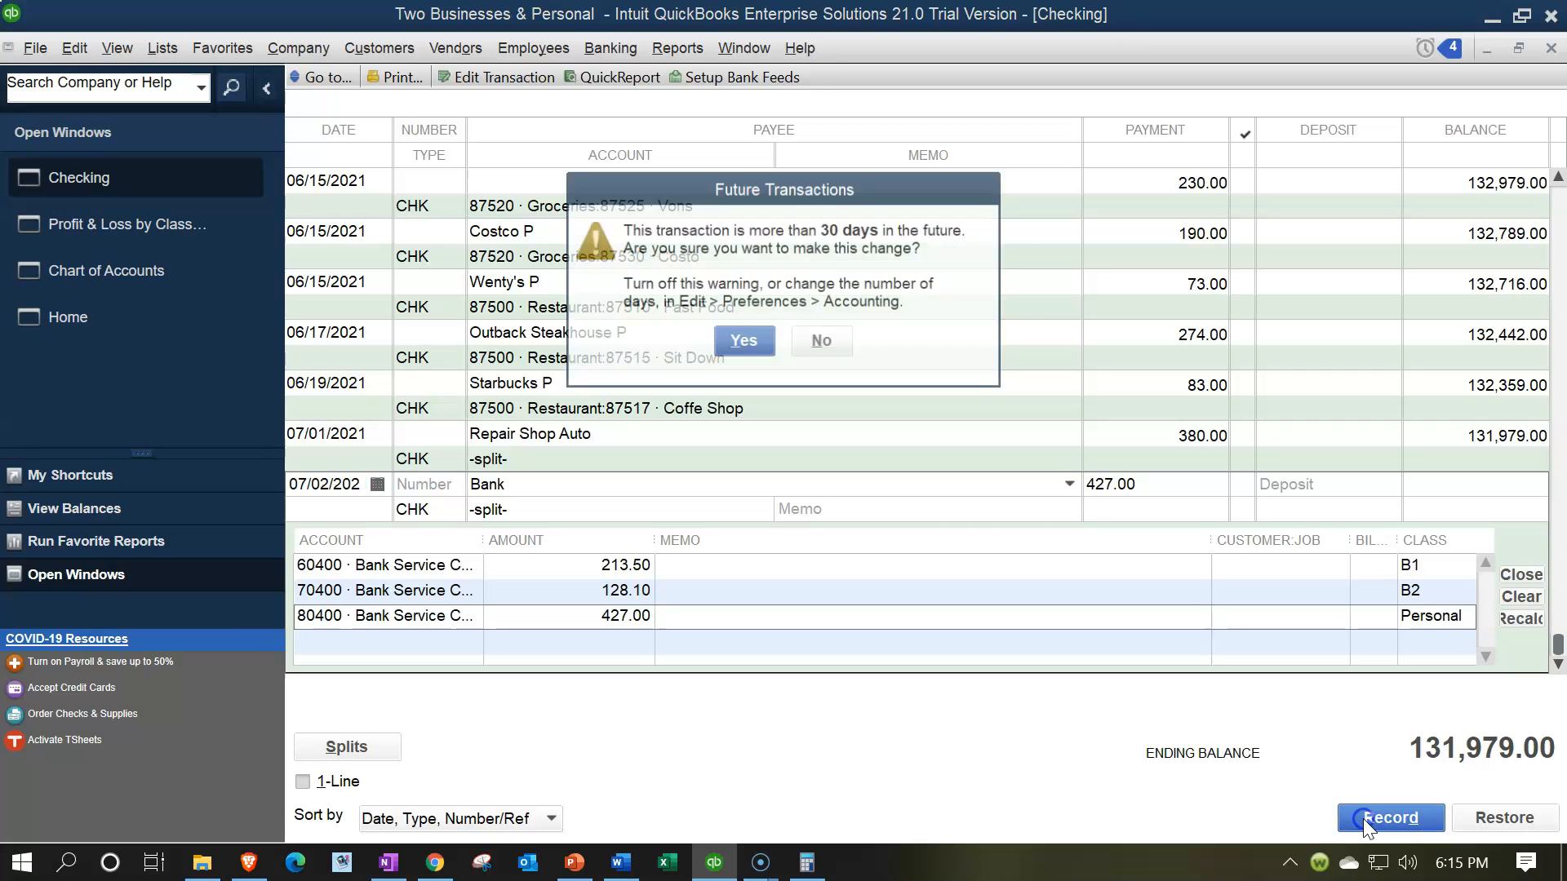
{"action": "left_click", "coordinate": [738, 341]}
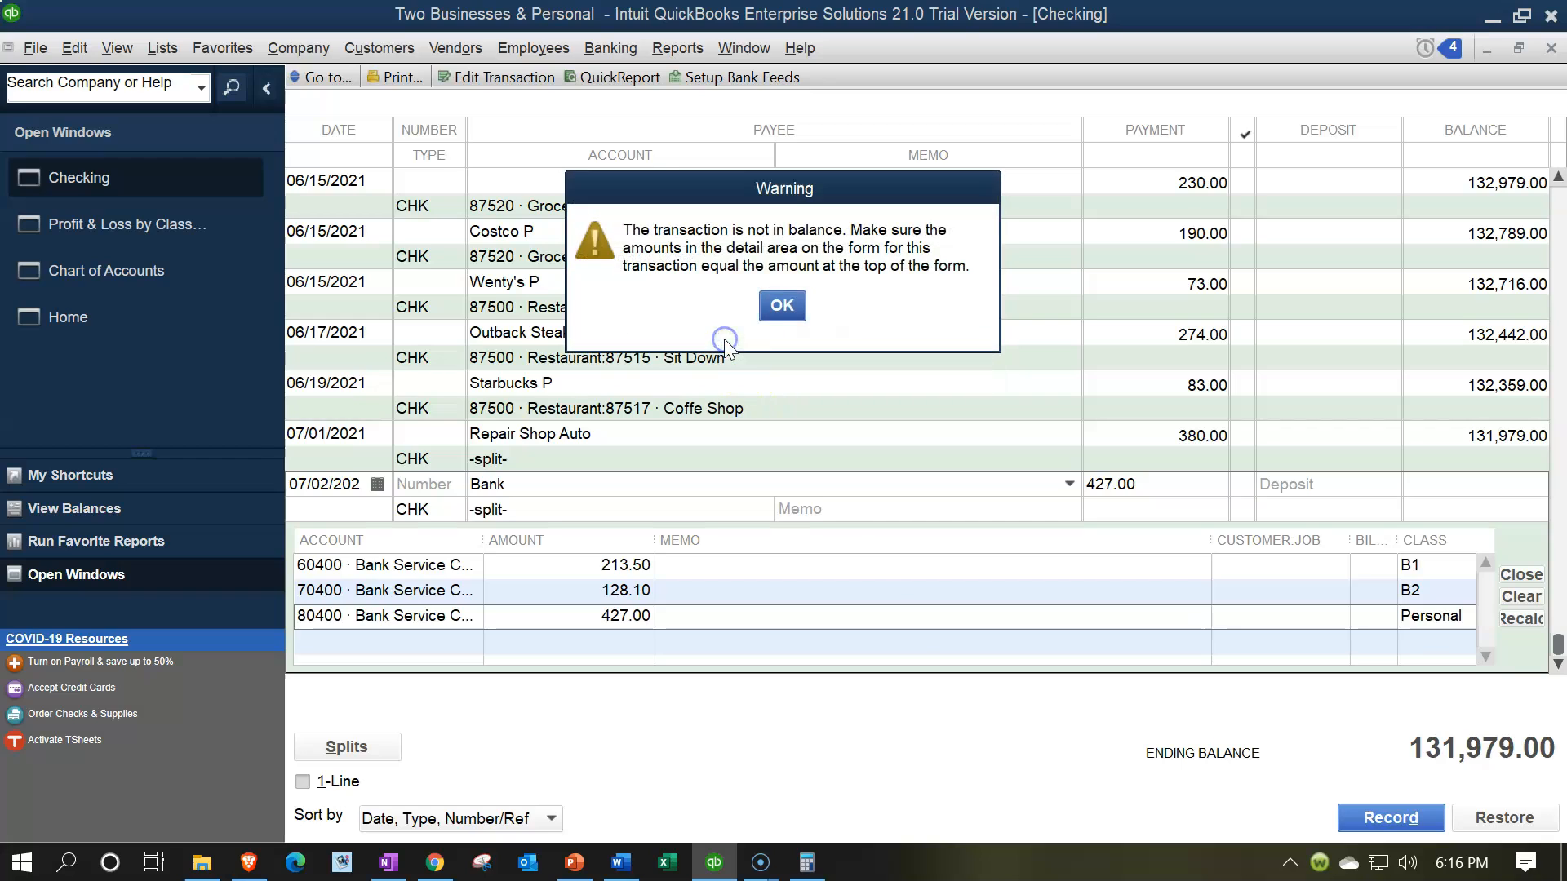
{"action": "left_click", "coordinate": [782, 307]}
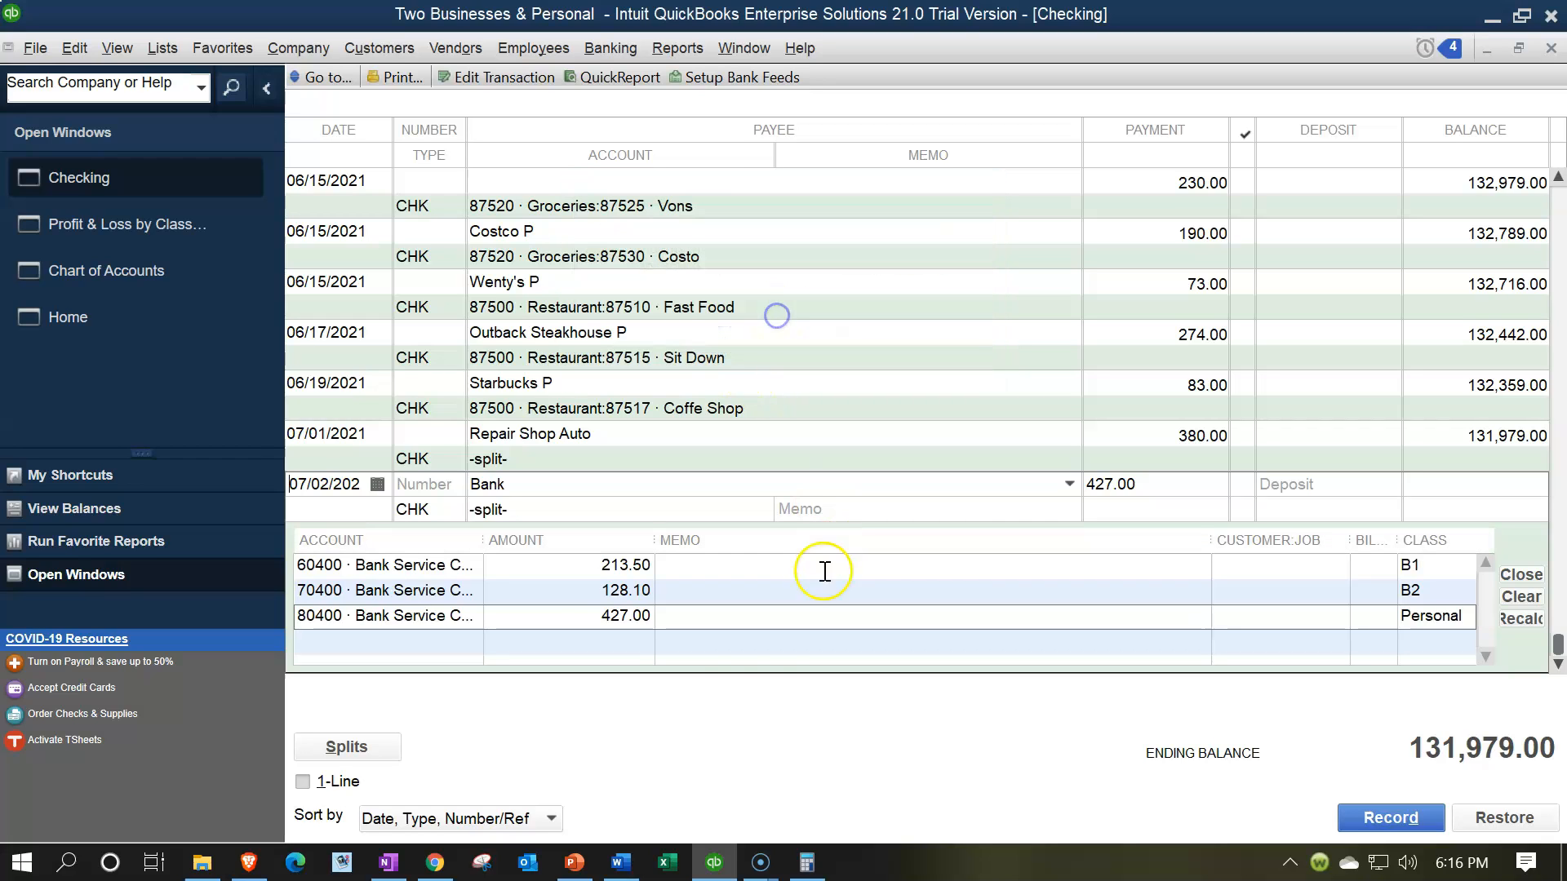
- Set the 80400 split line's amount to 85.40, calculated as 427 × .2, and record the Bank payment despite its future date
{"action": "left_click", "coordinate": [584, 618]}
{"action": "type", "text": "427"}
{"action": "type", "text": "*"}
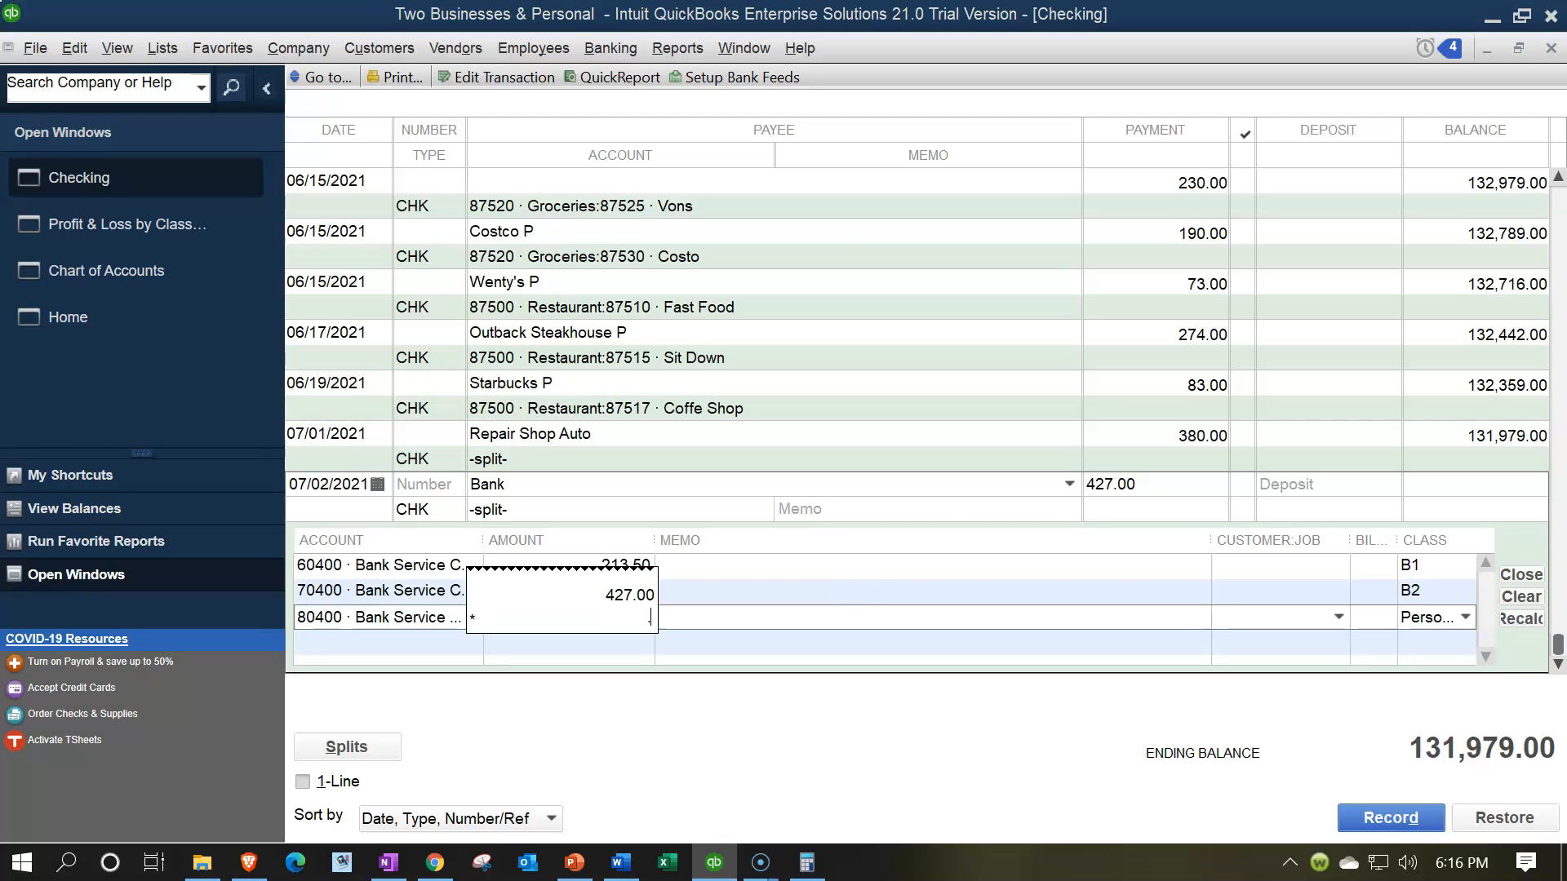
{"action": "type", "text": ".2"}
{"action": "key", "text": "Return"}
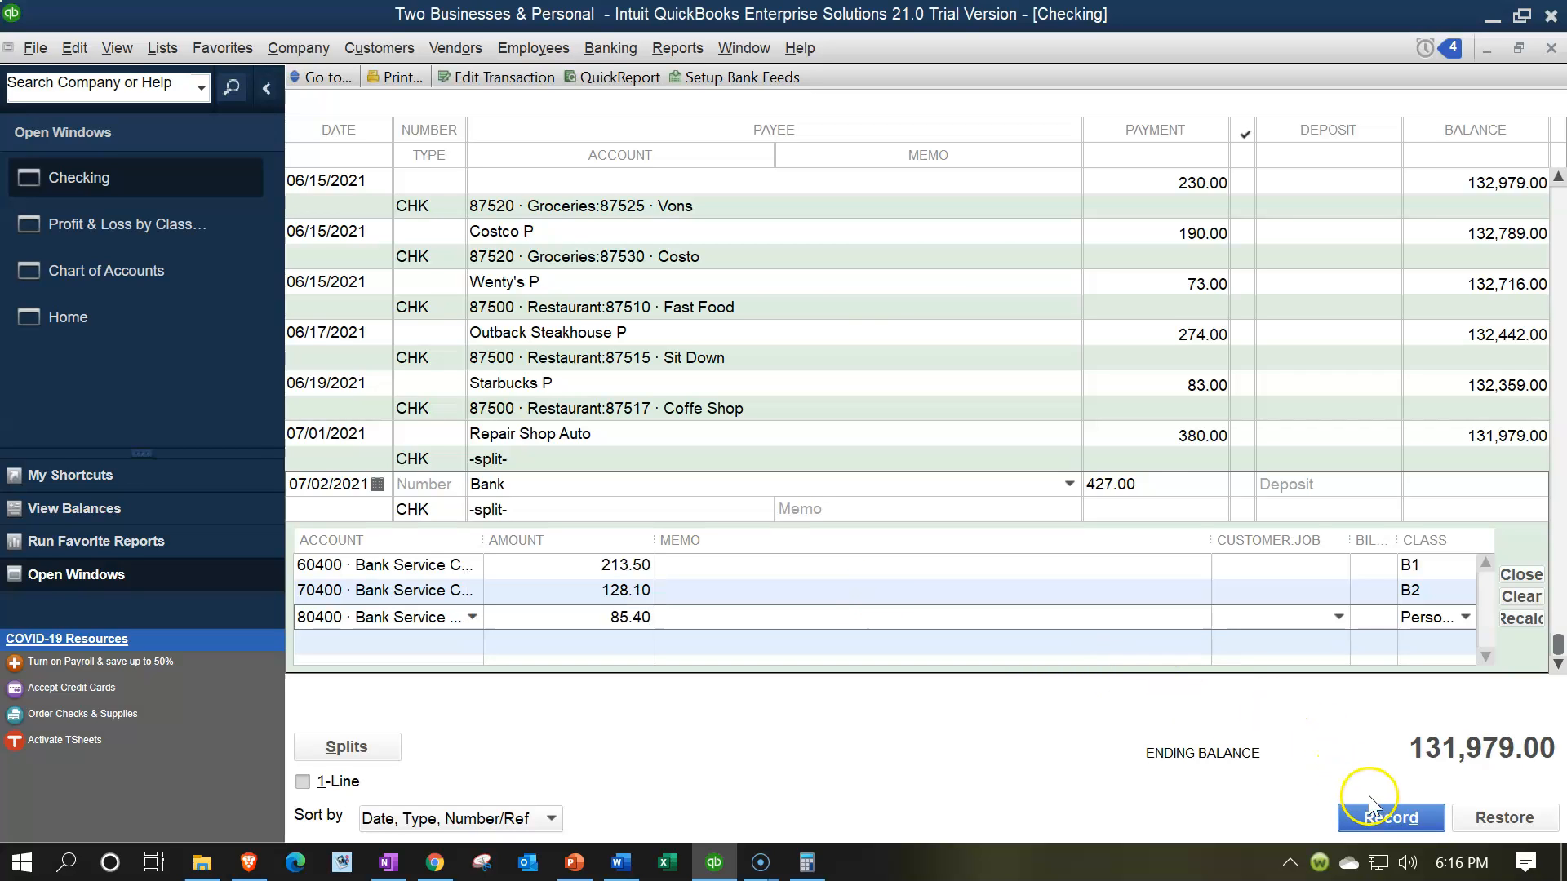
{"action": "left_click", "coordinate": [1386, 818]}
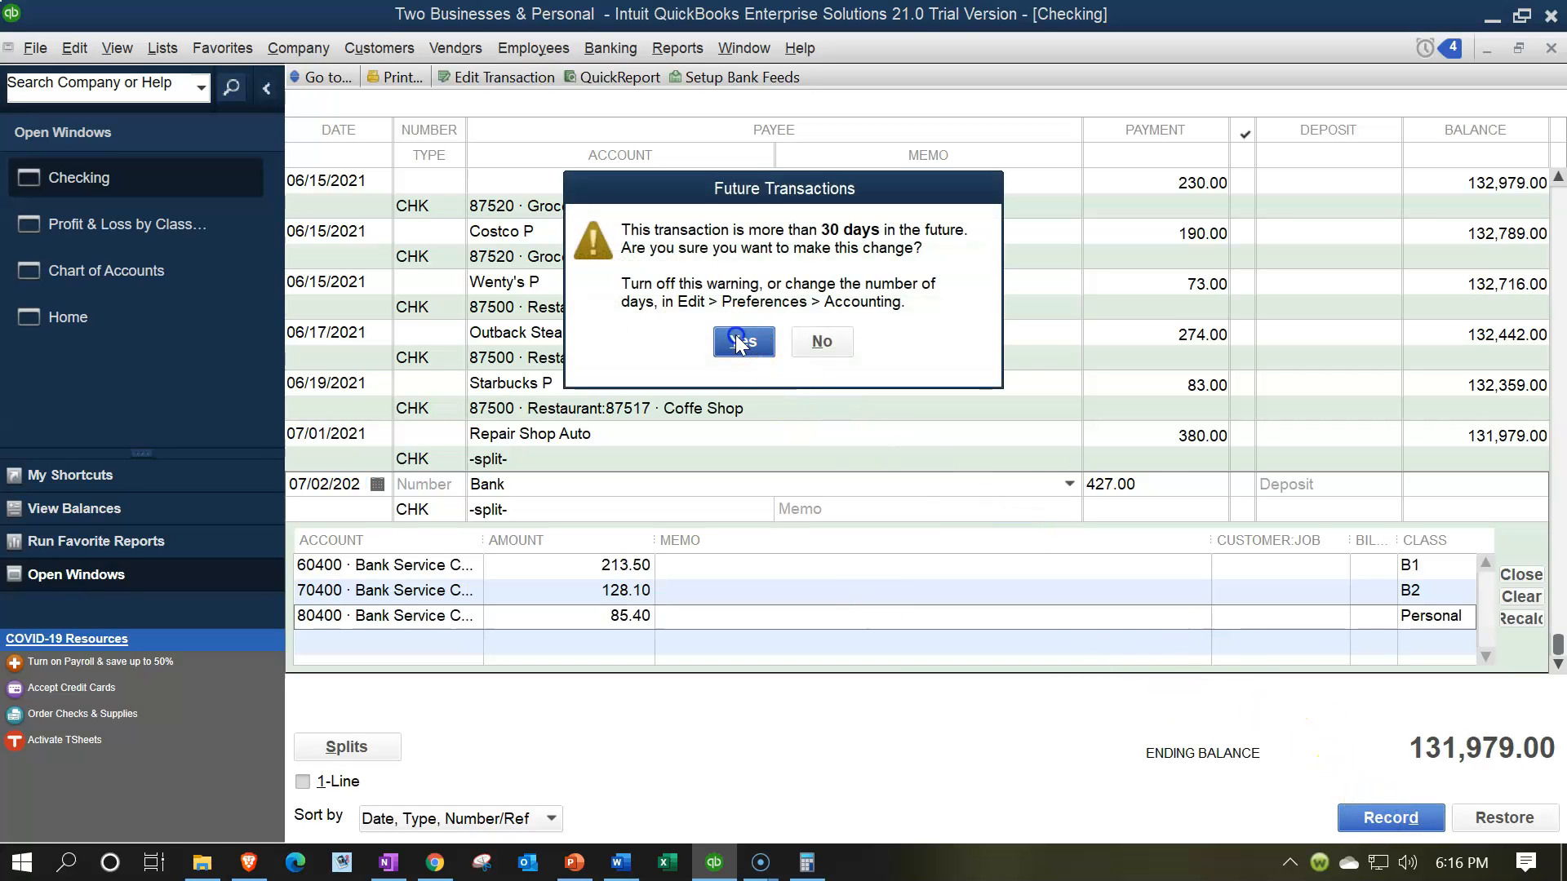
{"action": "left_click", "coordinate": [736, 335]}
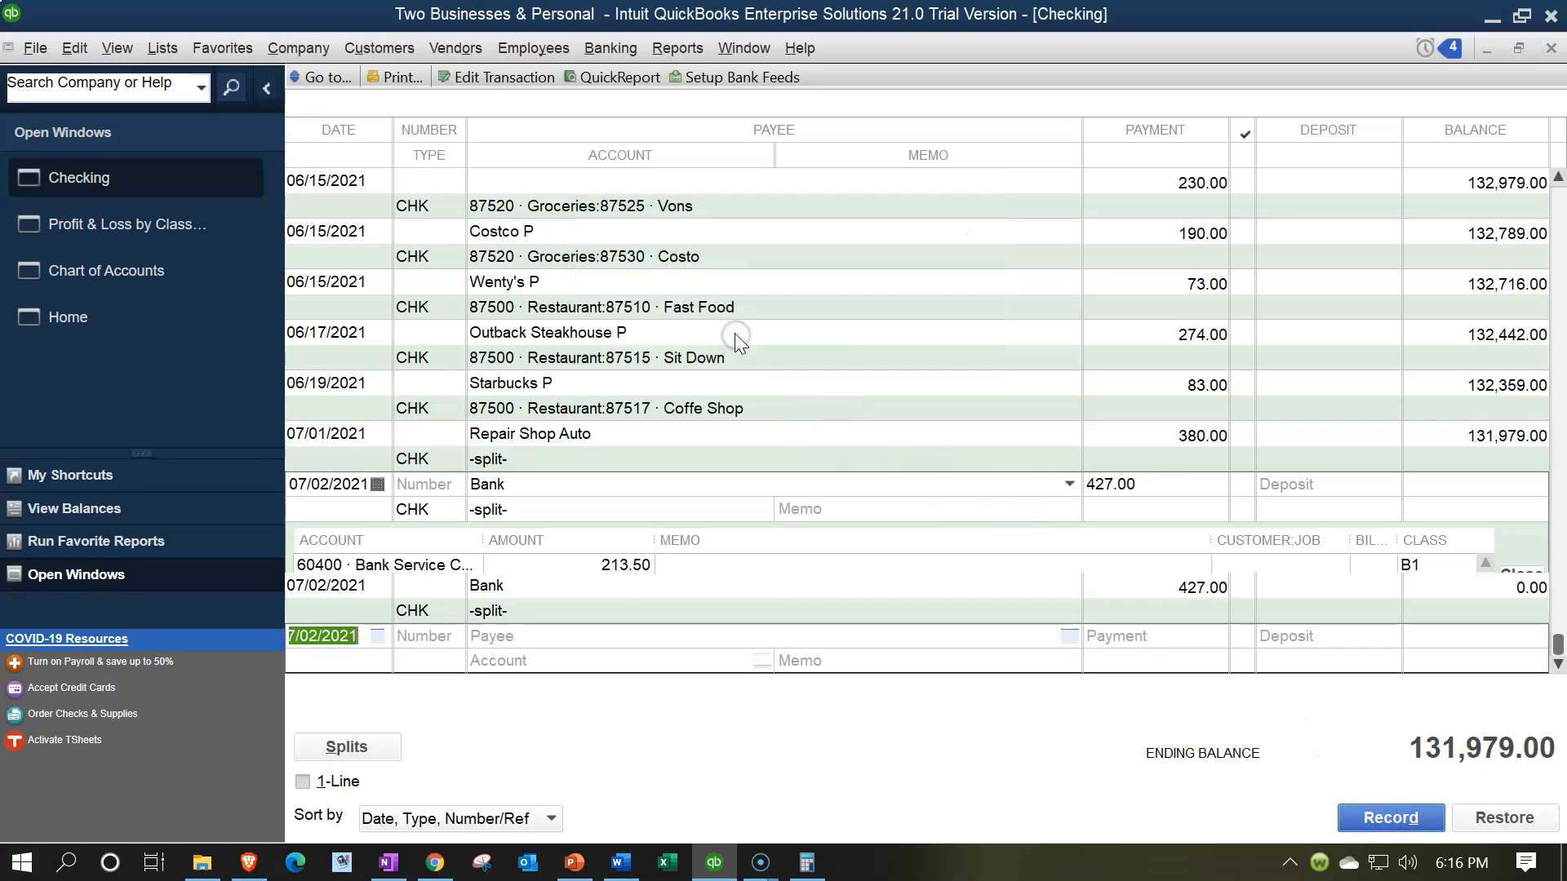
- Check the bank service charge amounts for B1, B2 and Personal in the Profit & Loss by Class report
{"action": "left_click", "coordinate": [112, 228]}
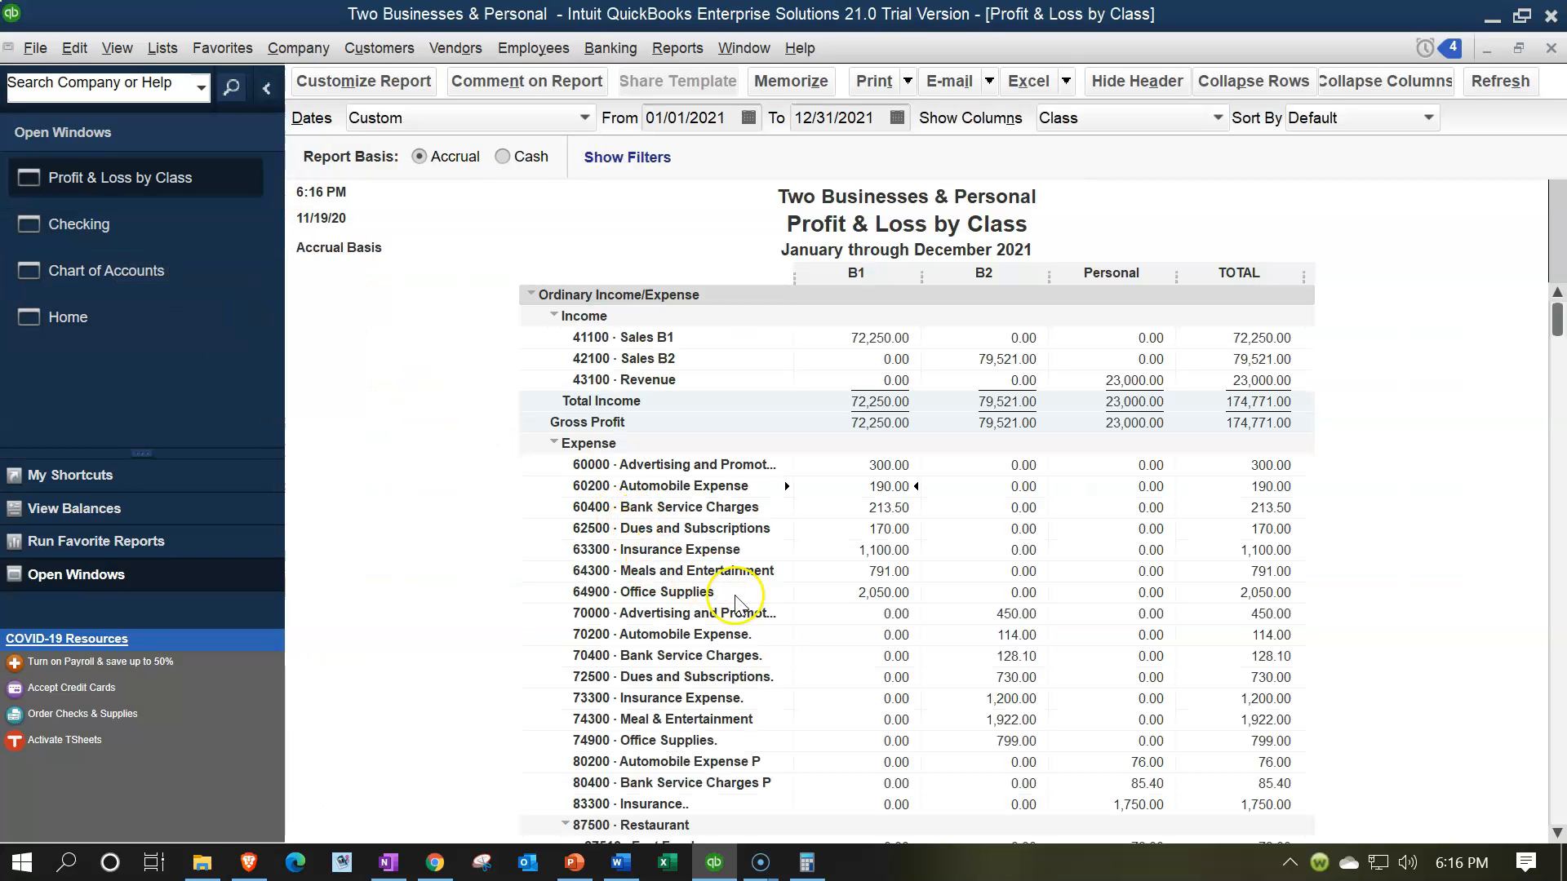
{"action": "left_click", "coordinate": [878, 508]}
{"action": "scroll", "coordinate": [877, 508], "scroll_direction": "down", "scroll_amount": 1}
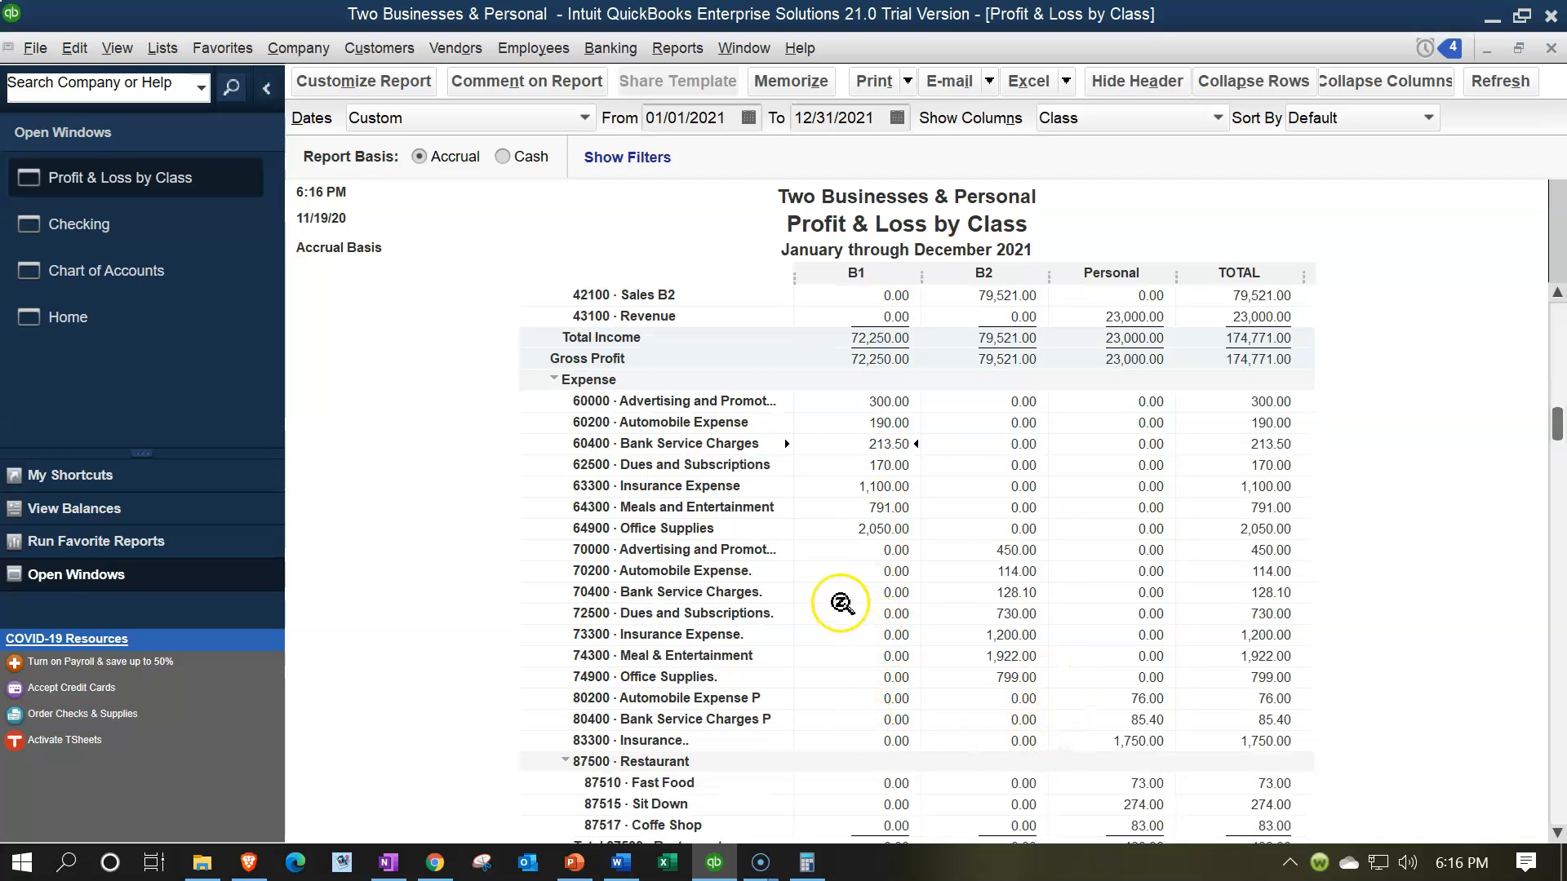
{"action": "left_click", "coordinate": [947, 589]}
{"action": "scroll", "coordinate": [991, 589], "scroll_direction": "down", "scroll_amount": 1}
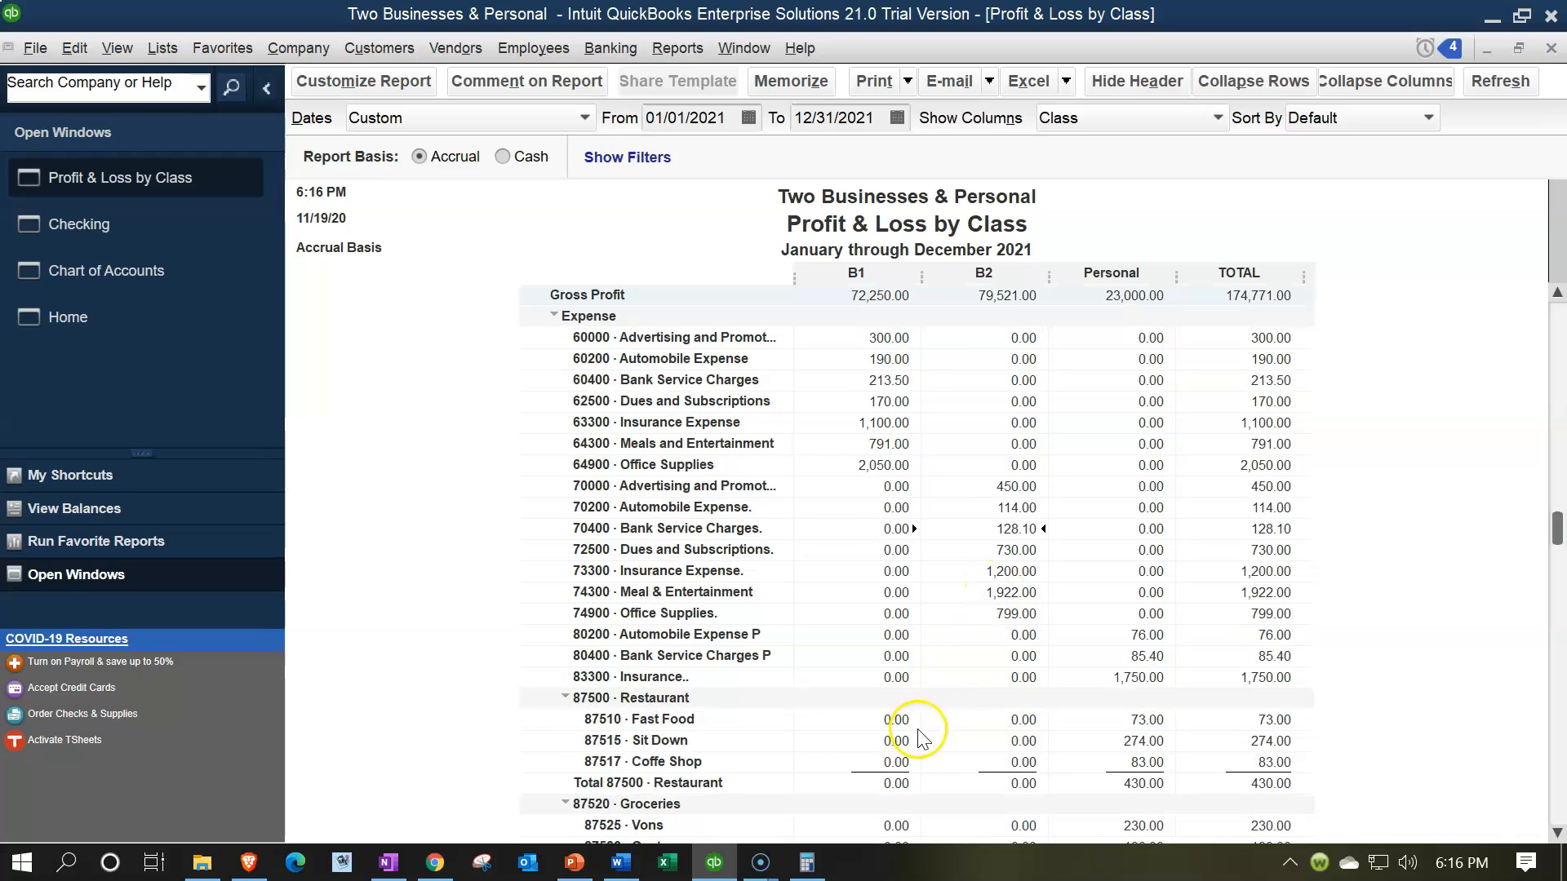
{"action": "left_click", "coordinate": [1145, 658]}
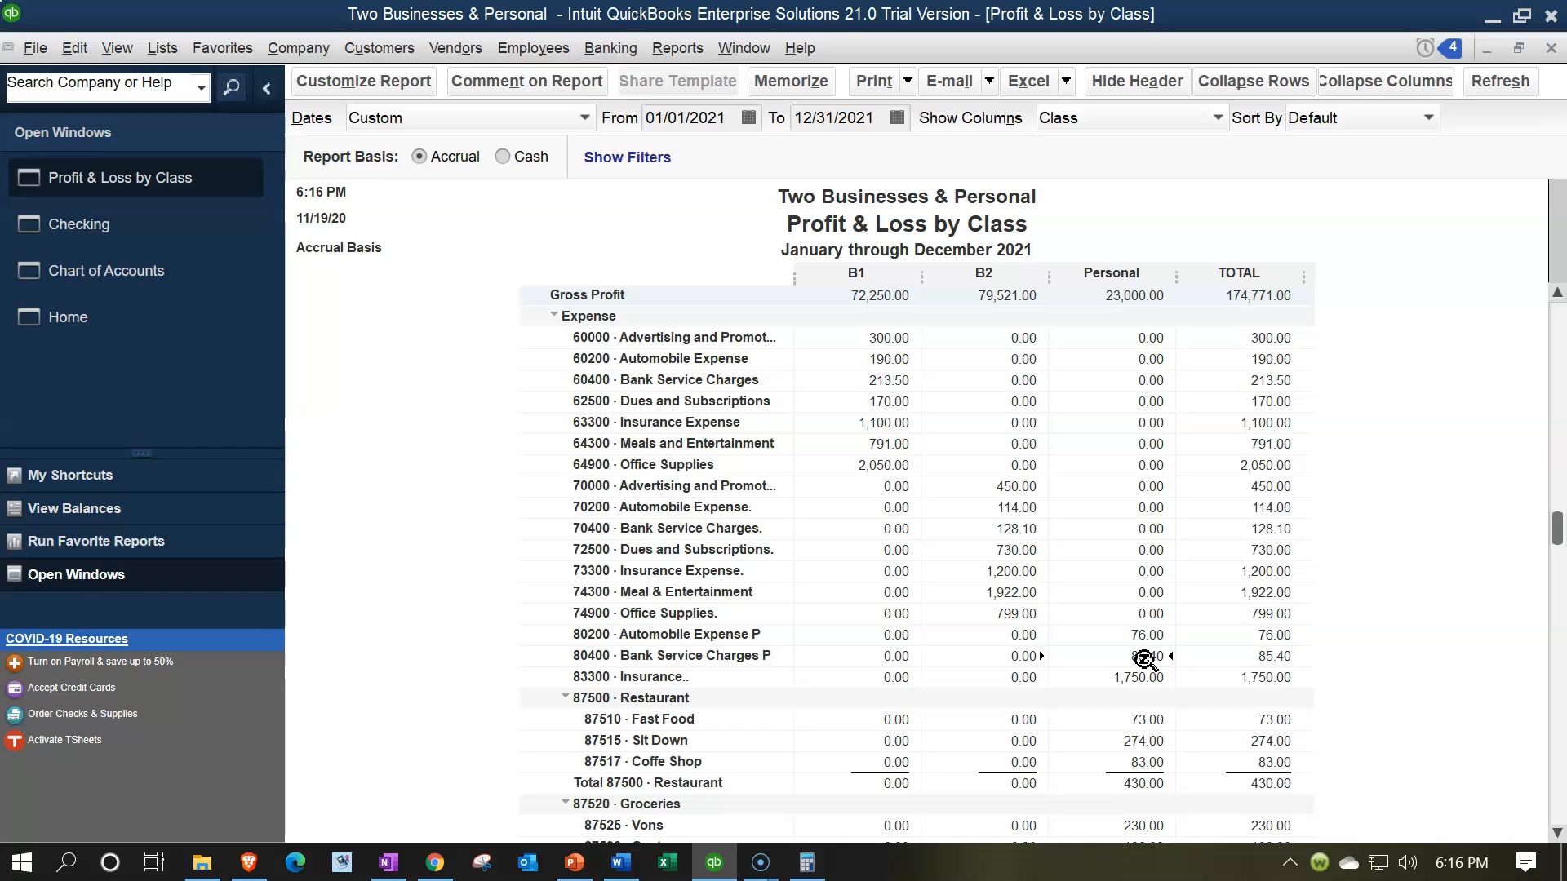
- Return to the Checking register and start a new entry dated 07/04/2021 with number 5
{"action": "left_click", "coordinate": [106, 227]}
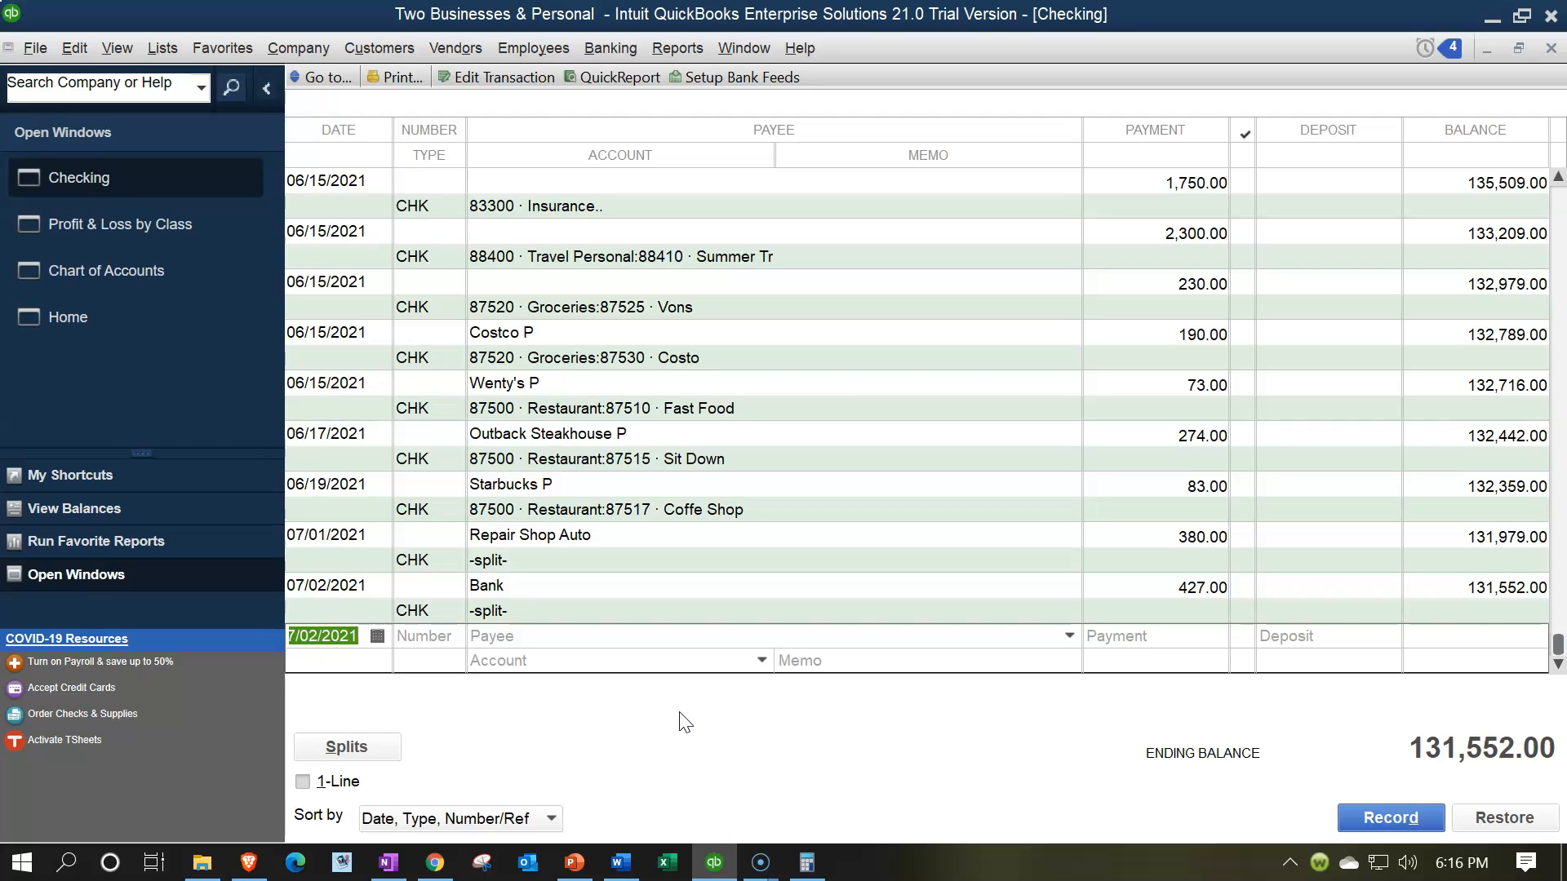
{"action": "left_click", "coordinate": [681, 723]}
{"action": "left_click", "coordinate": [358, 639]}
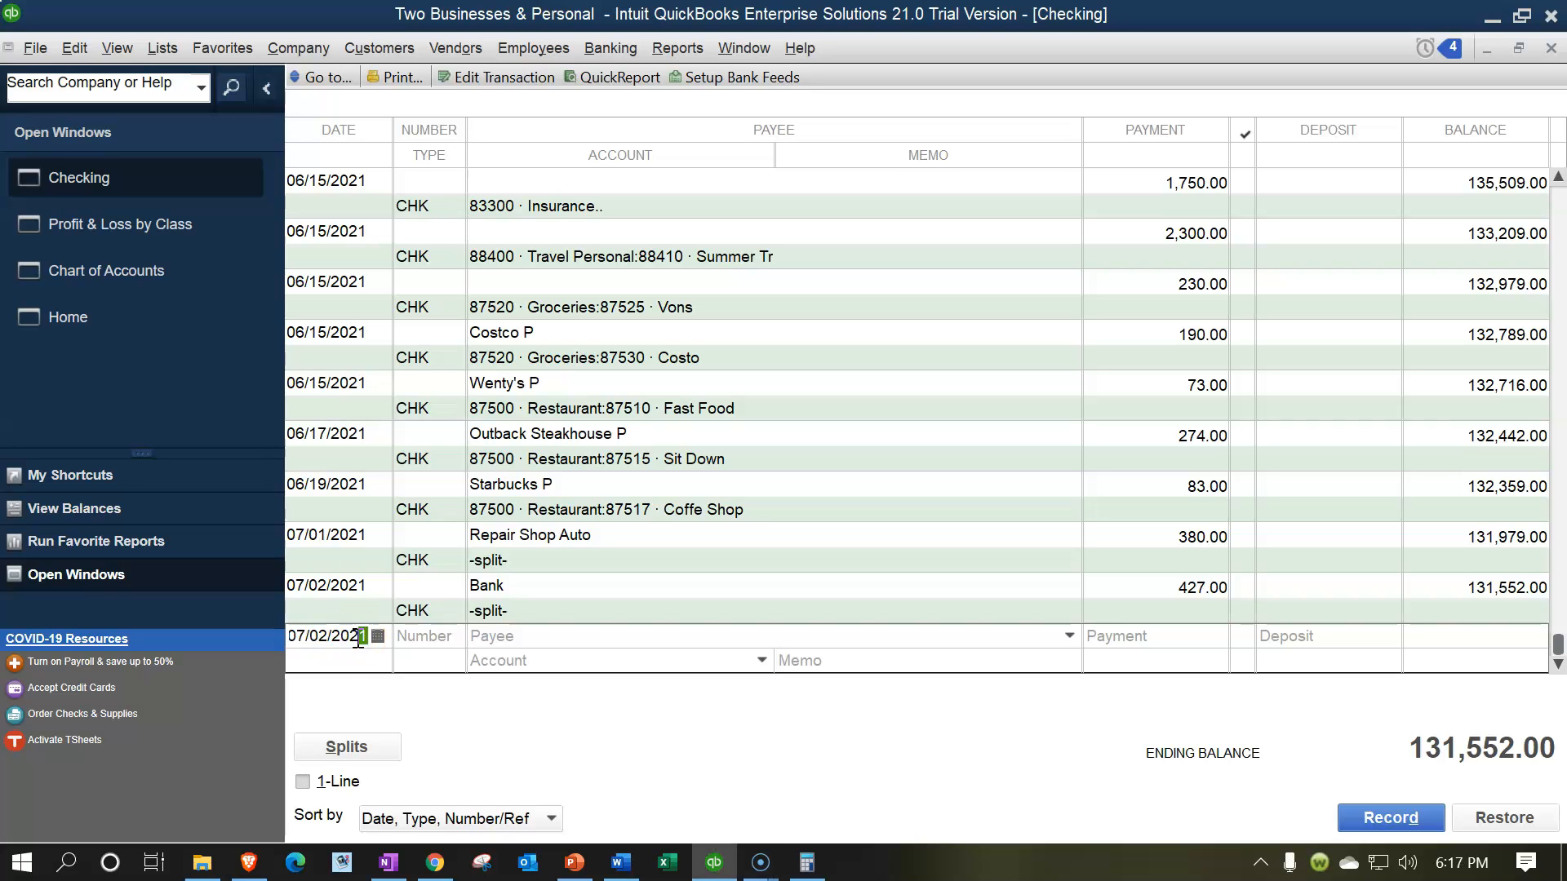
{"action": "key", "text": "plus"}
{"action": "key", "text": "plus"}
{"action": "key", "text": "Tab"}
{"action": "type", "text": "5"}
{"action": "key", "text": "Tab"}
- Assign account 67100 · Rent Expense to the 07/04/2021 entry
{"action": "left_click", "coordinate": [595, 662]}
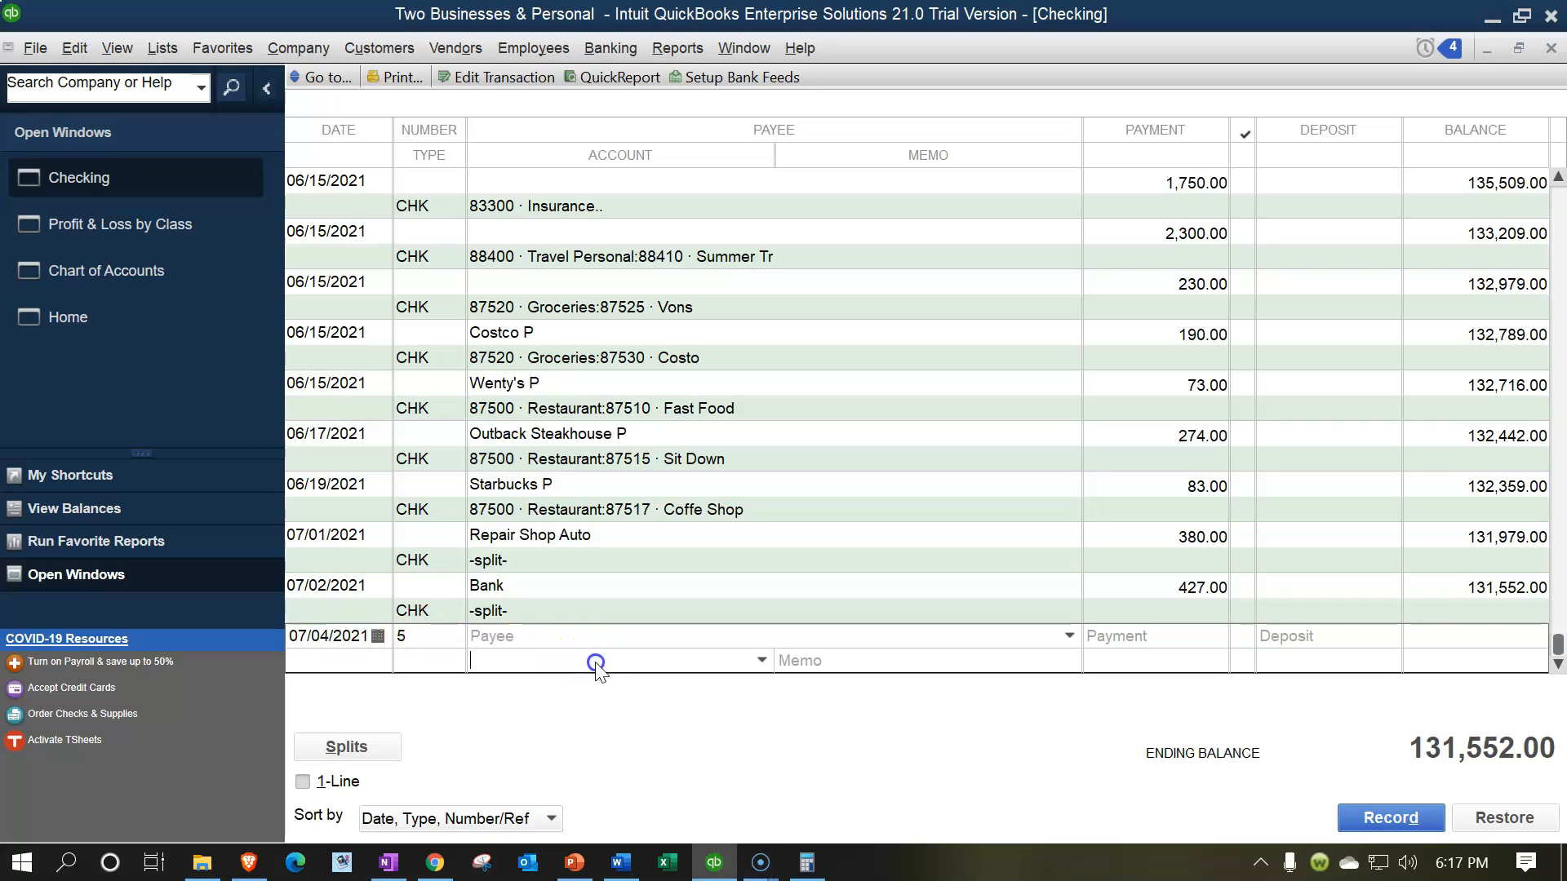
{"action": "left_click", "coordinate": [761, 660]}
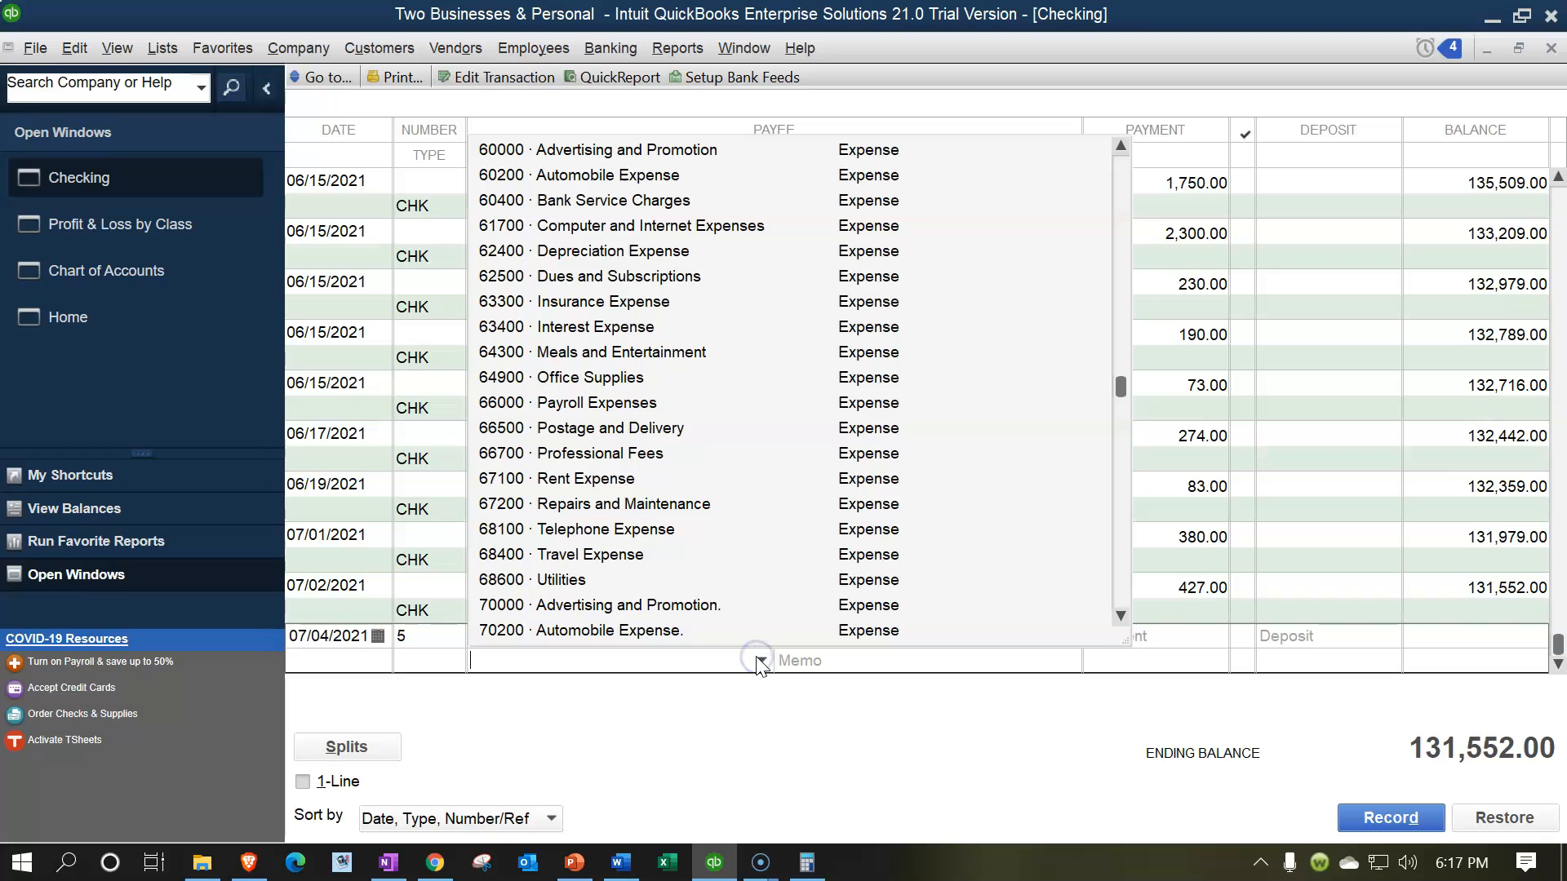
{"action": "scroll", "coordinate": [743, 400], "scroll_direction": "up", "scroll_amount": 1}
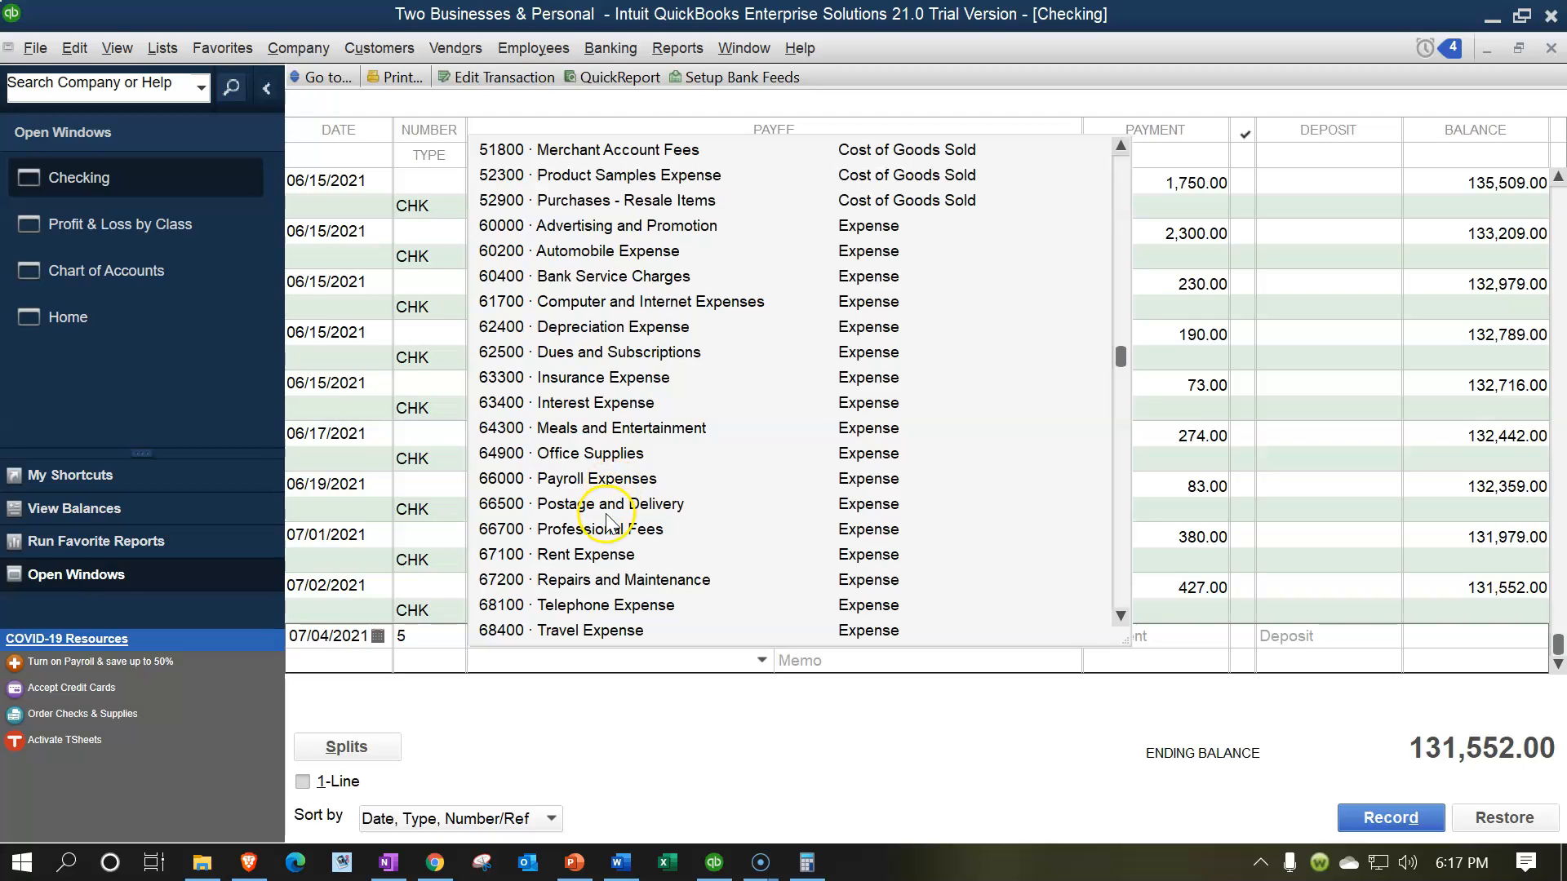
{"action": "left_click", "coordinate": [586, 555]}
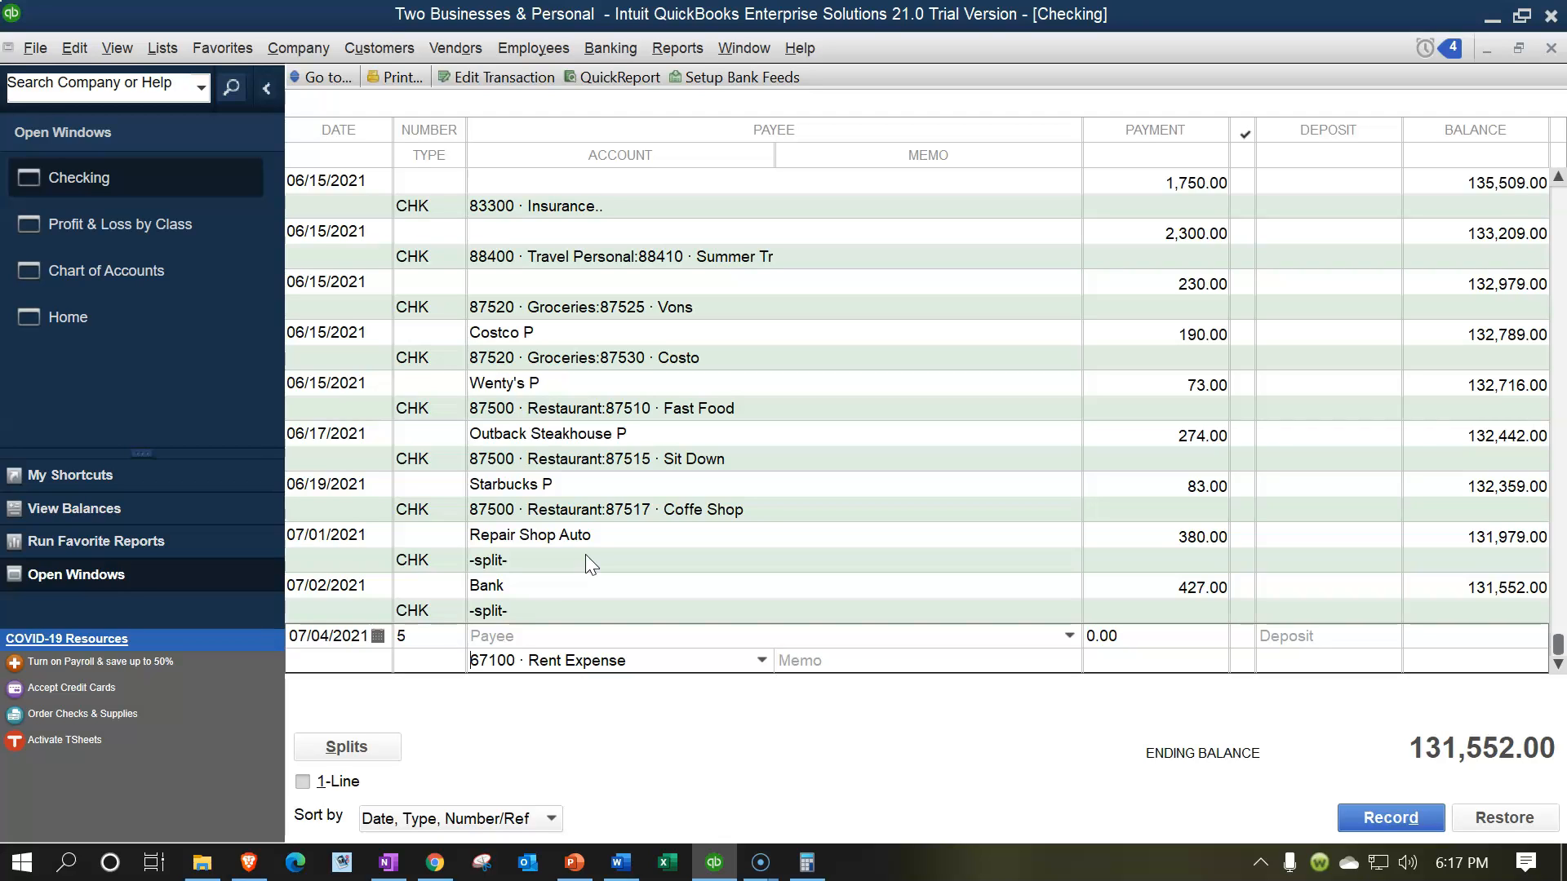
- Enter Rental Agency as the entry's payee and begin setting it up as a new vendor
{"action": "left_click", "coordinate": [539, 633]}
{"action": "type", "text": "Ren"}
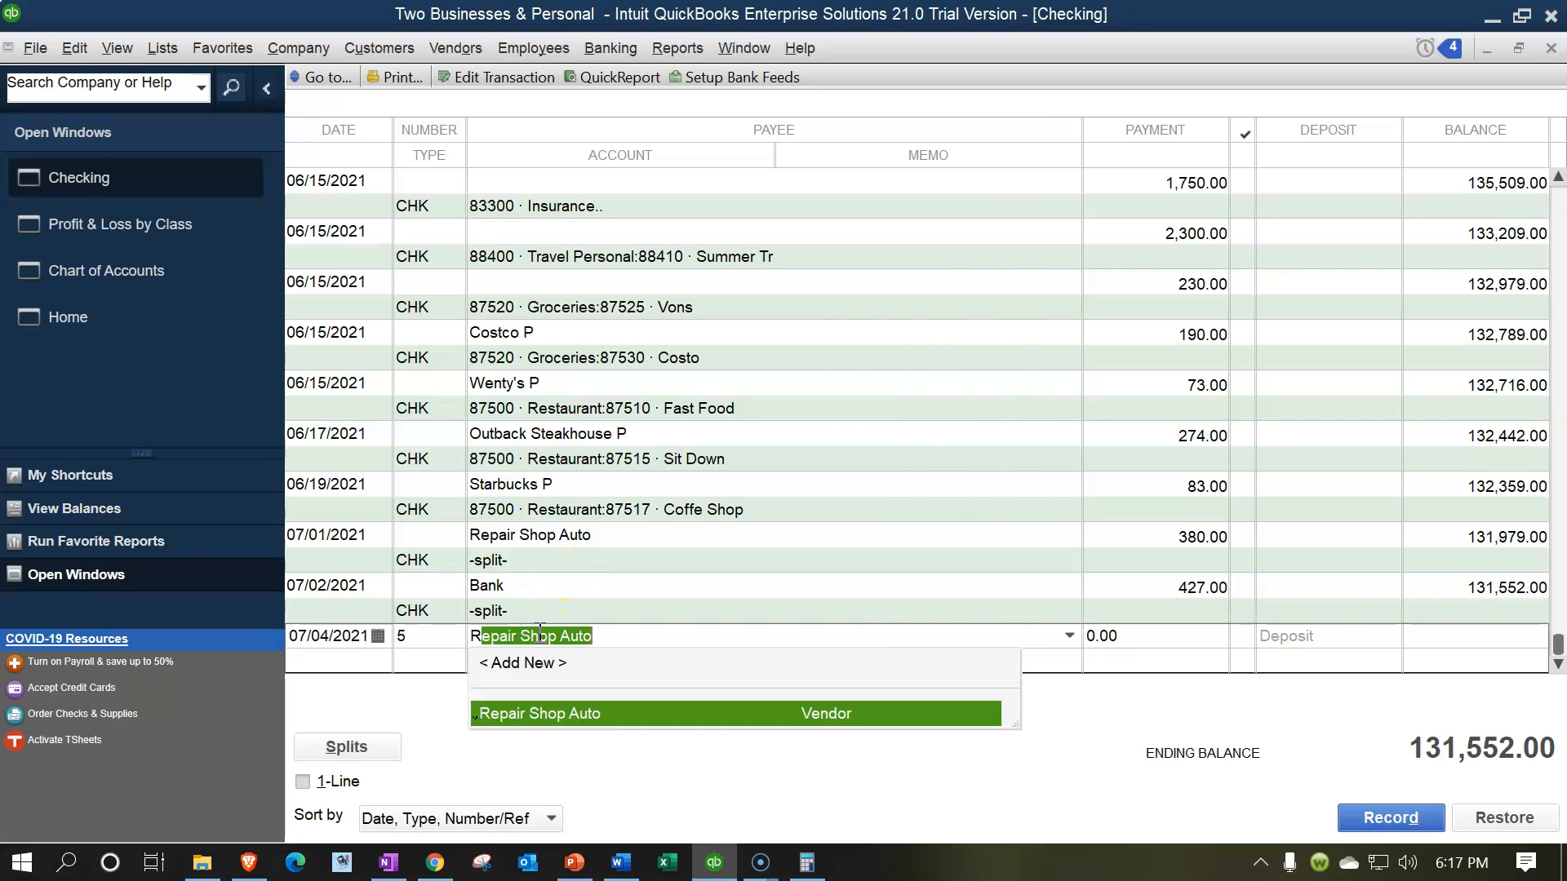
{"action": "type", "text": "ta"}
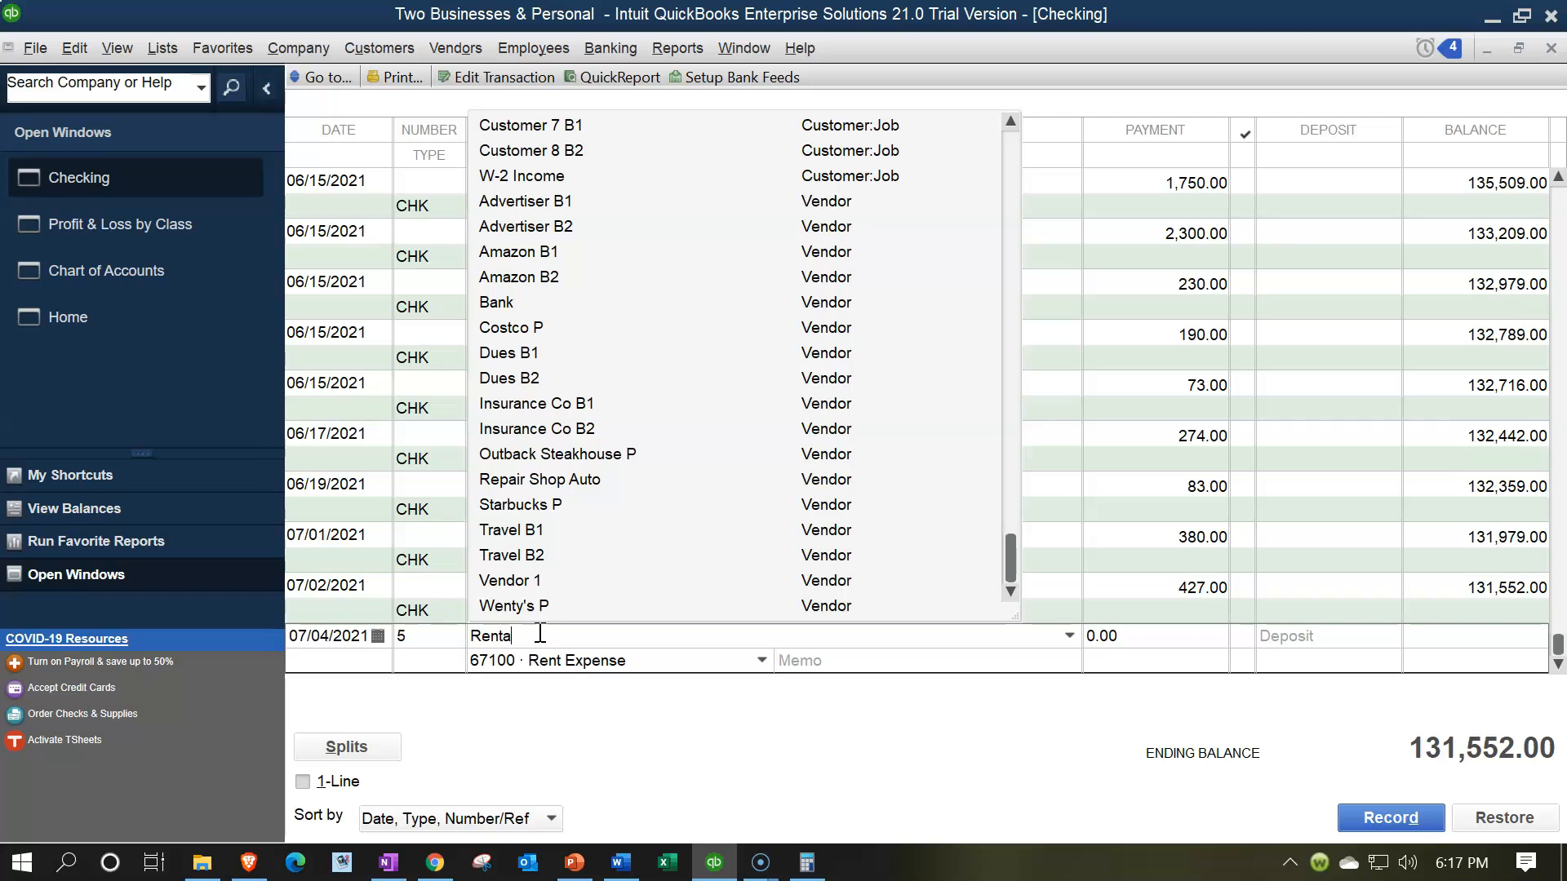
{"action": "type", "text": "l Agency"}
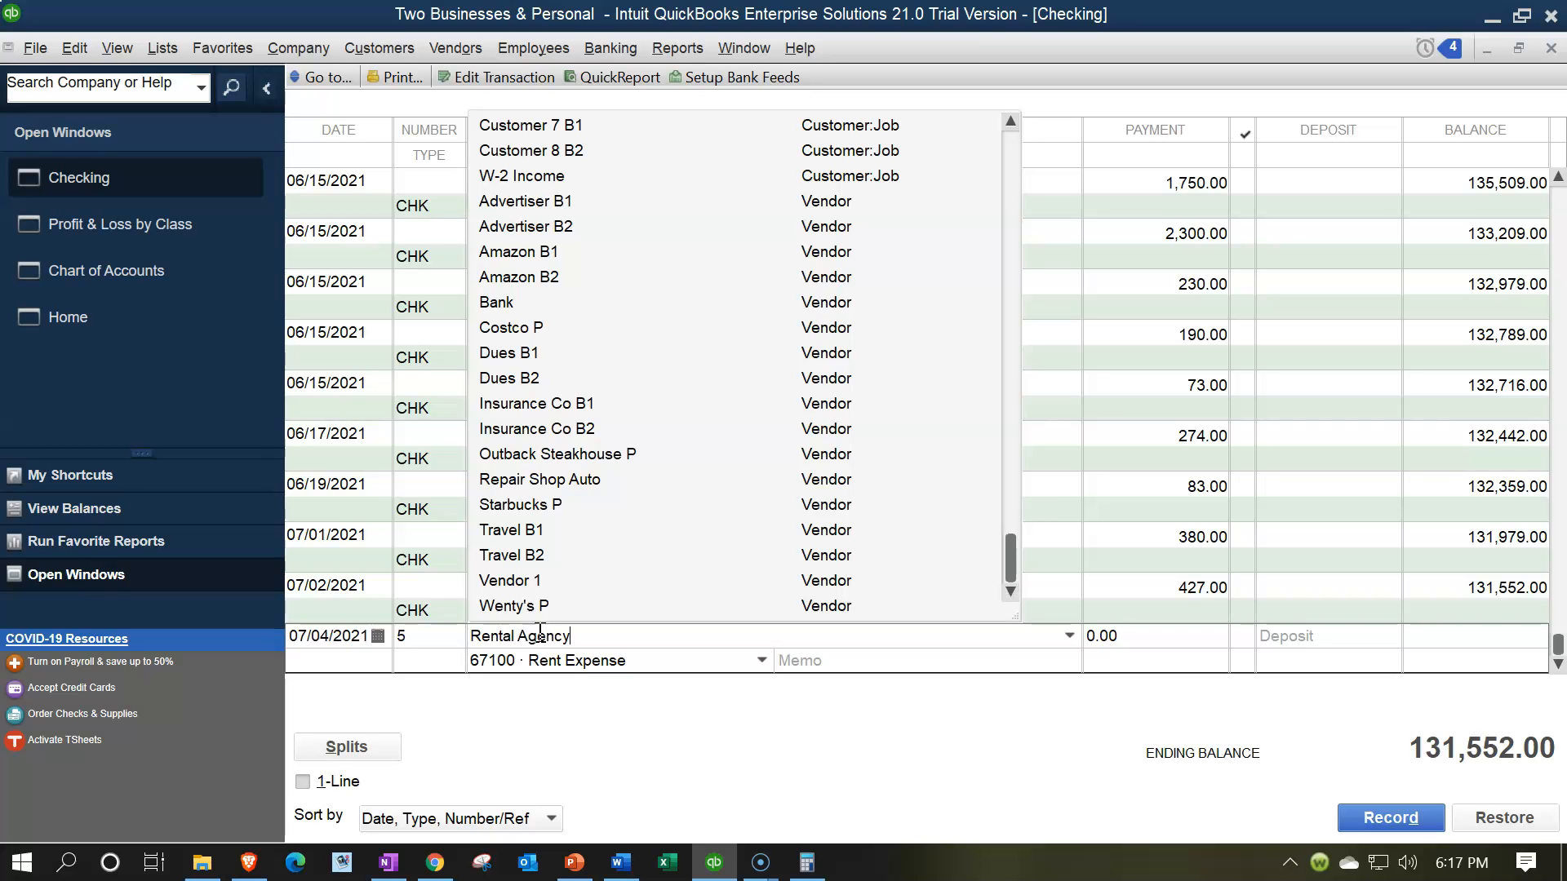
{"action": "key", "text": "Tab"}
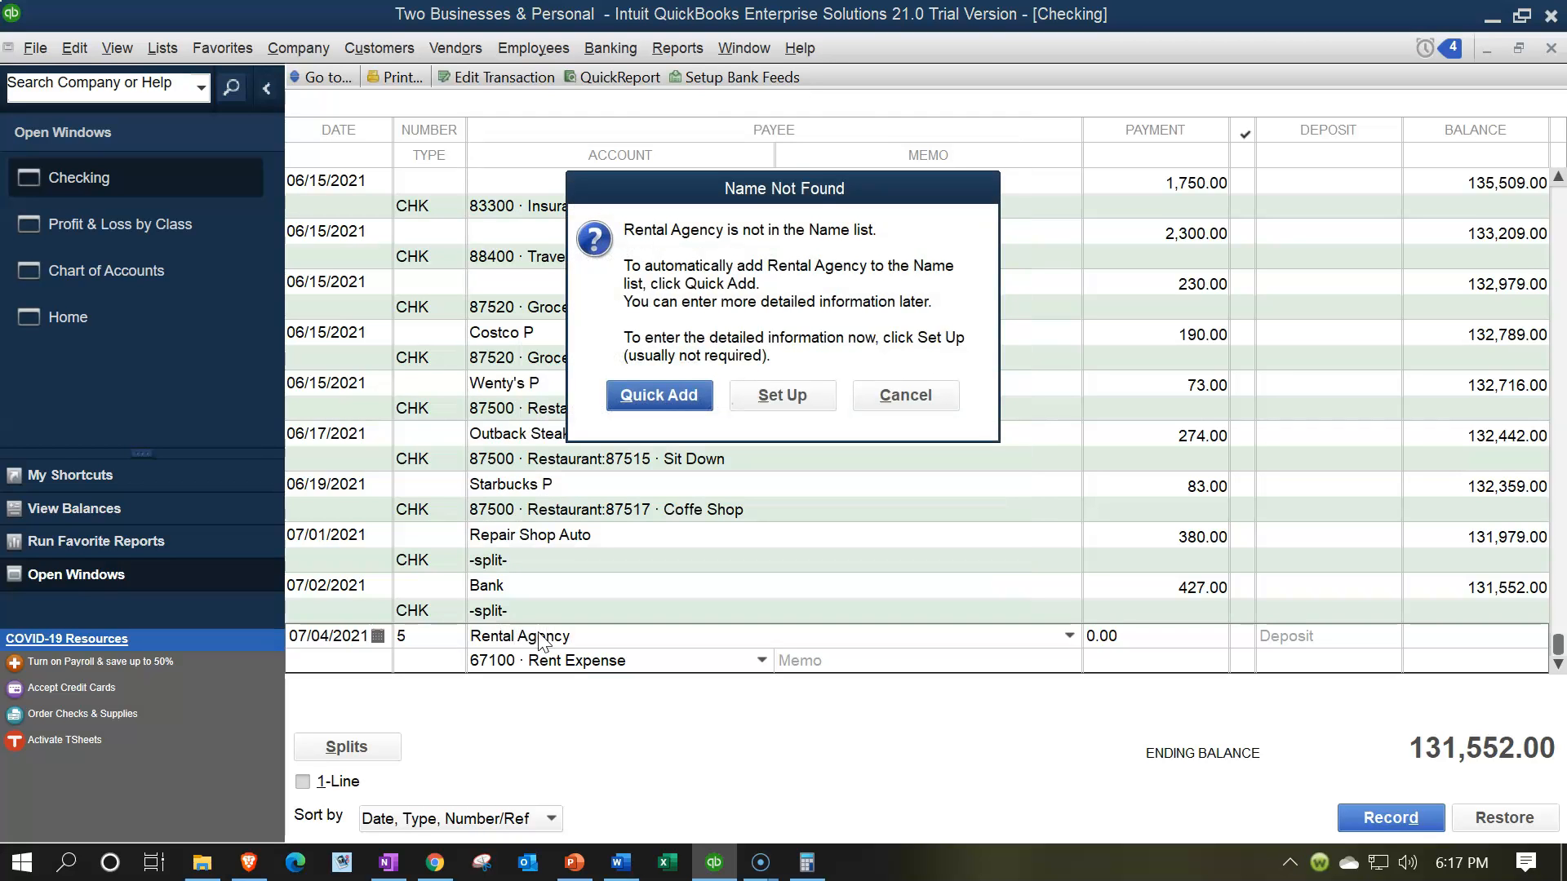
{"action": "left_click", "coordinate": [762, 398]}
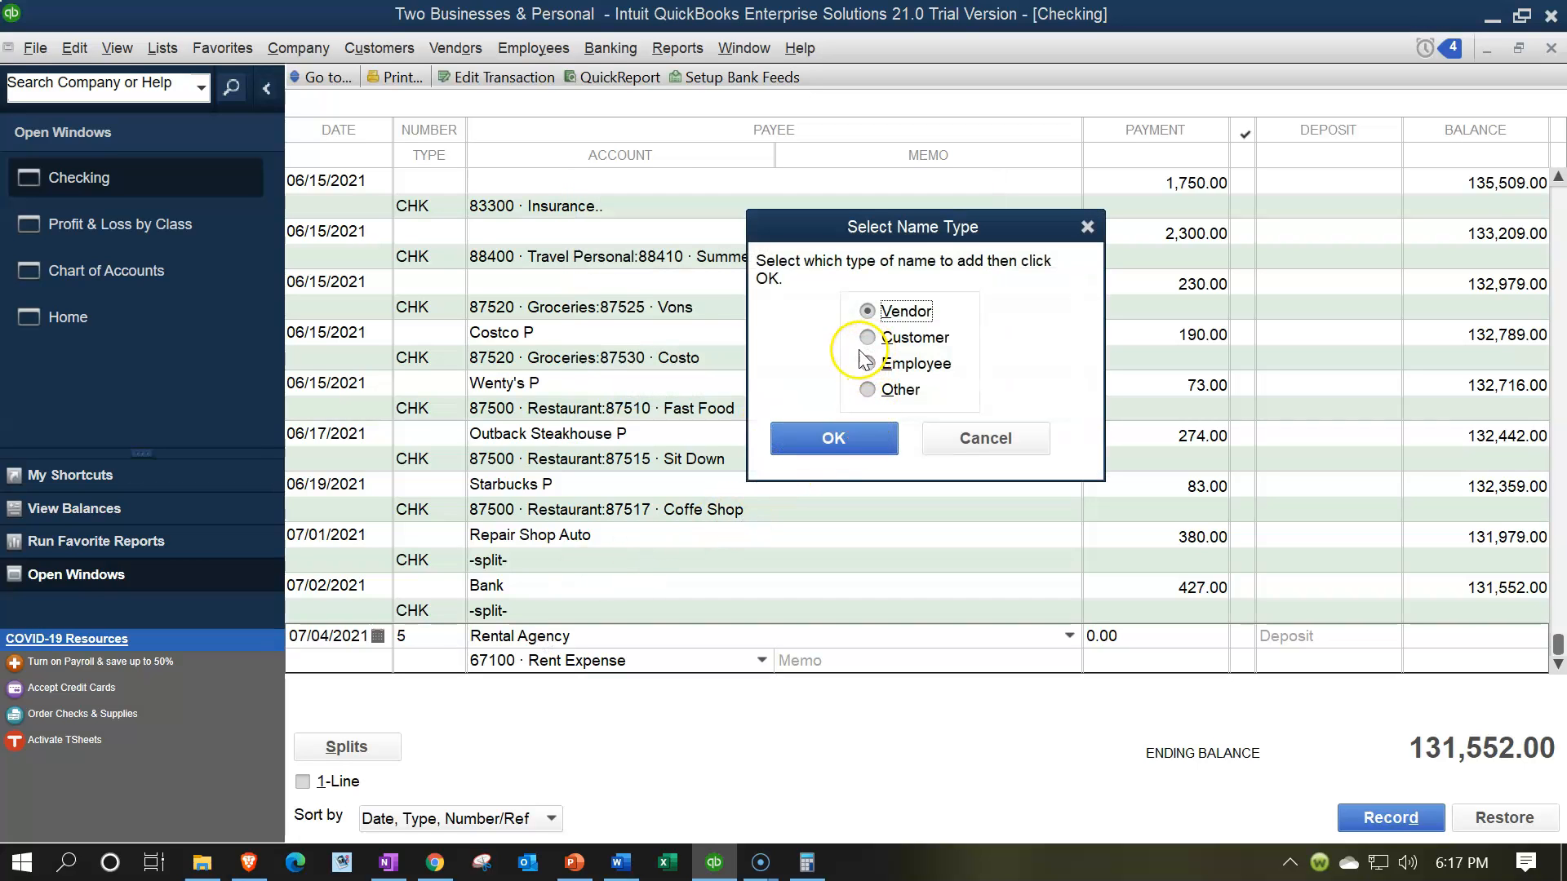
{"action": "left_click", "coordinate": [849, 447]}
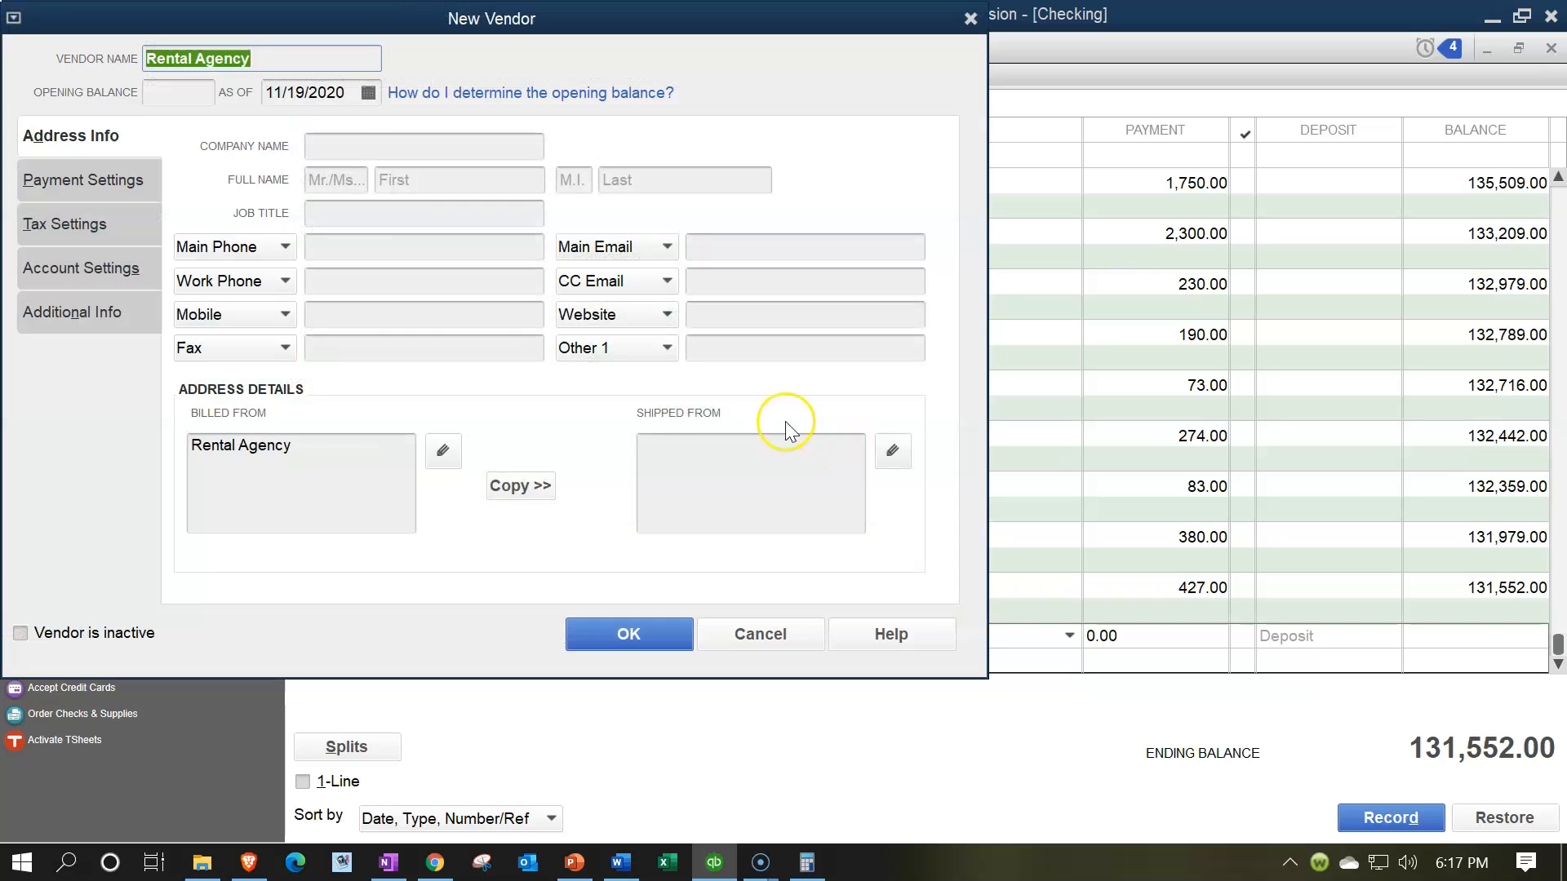
- Set the Rental Agency vendor's custom Business field to NC and save the vendor
{"action": "left_click", "coordinate": [80, 314]}
{"action": "left_click", "coordinate": [759, 179]}
{"action": "type", "text": "NC"}
{"action": "key", "text": "Tab"}
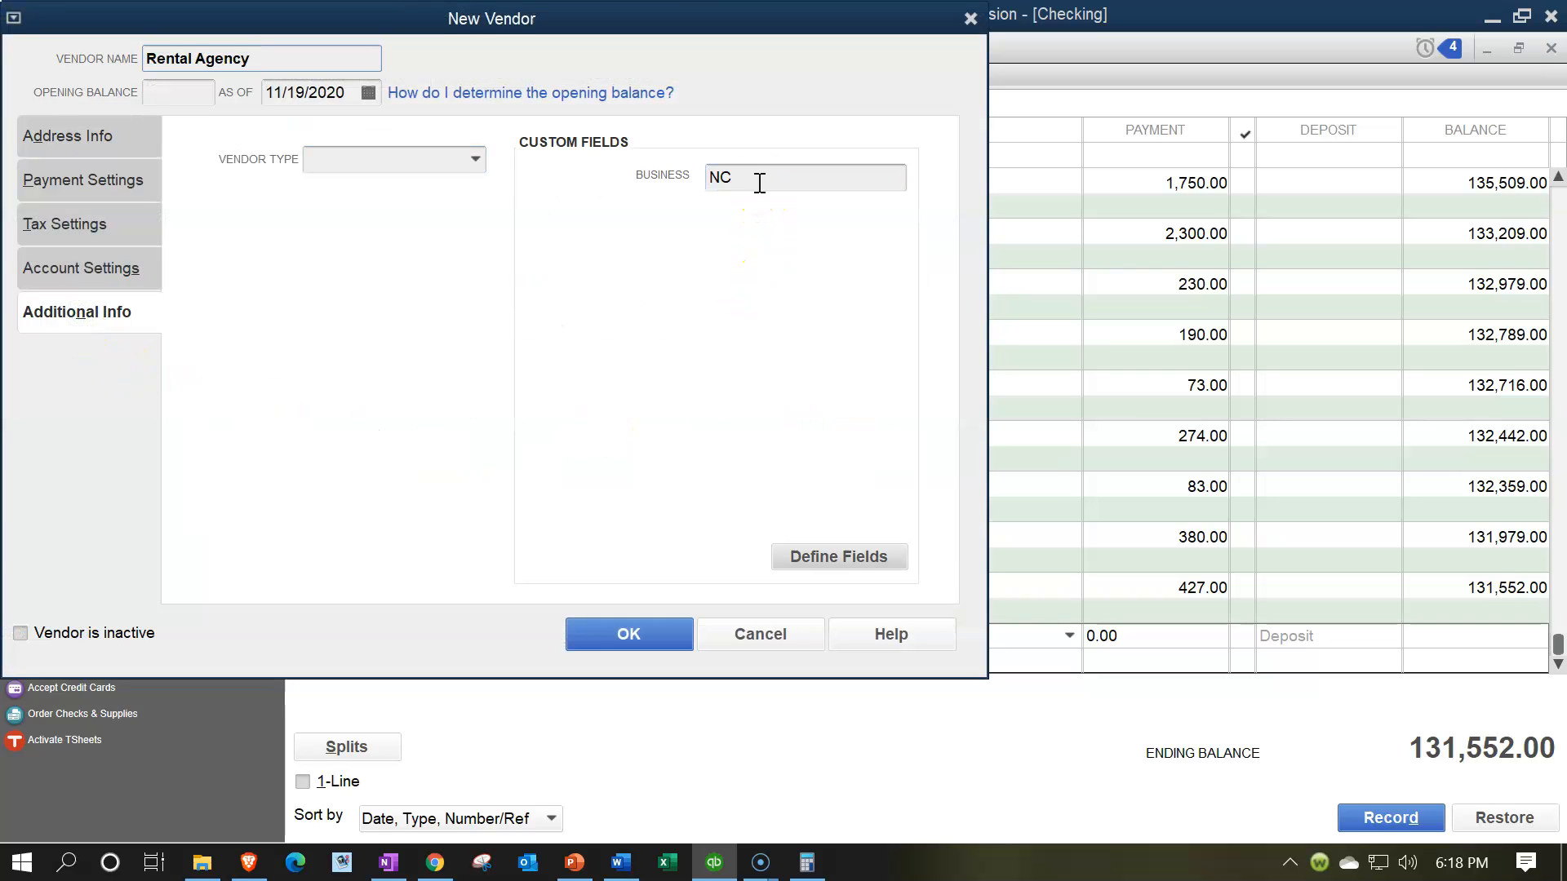
{"action": "left_click", "coordinate": [654, 638]}
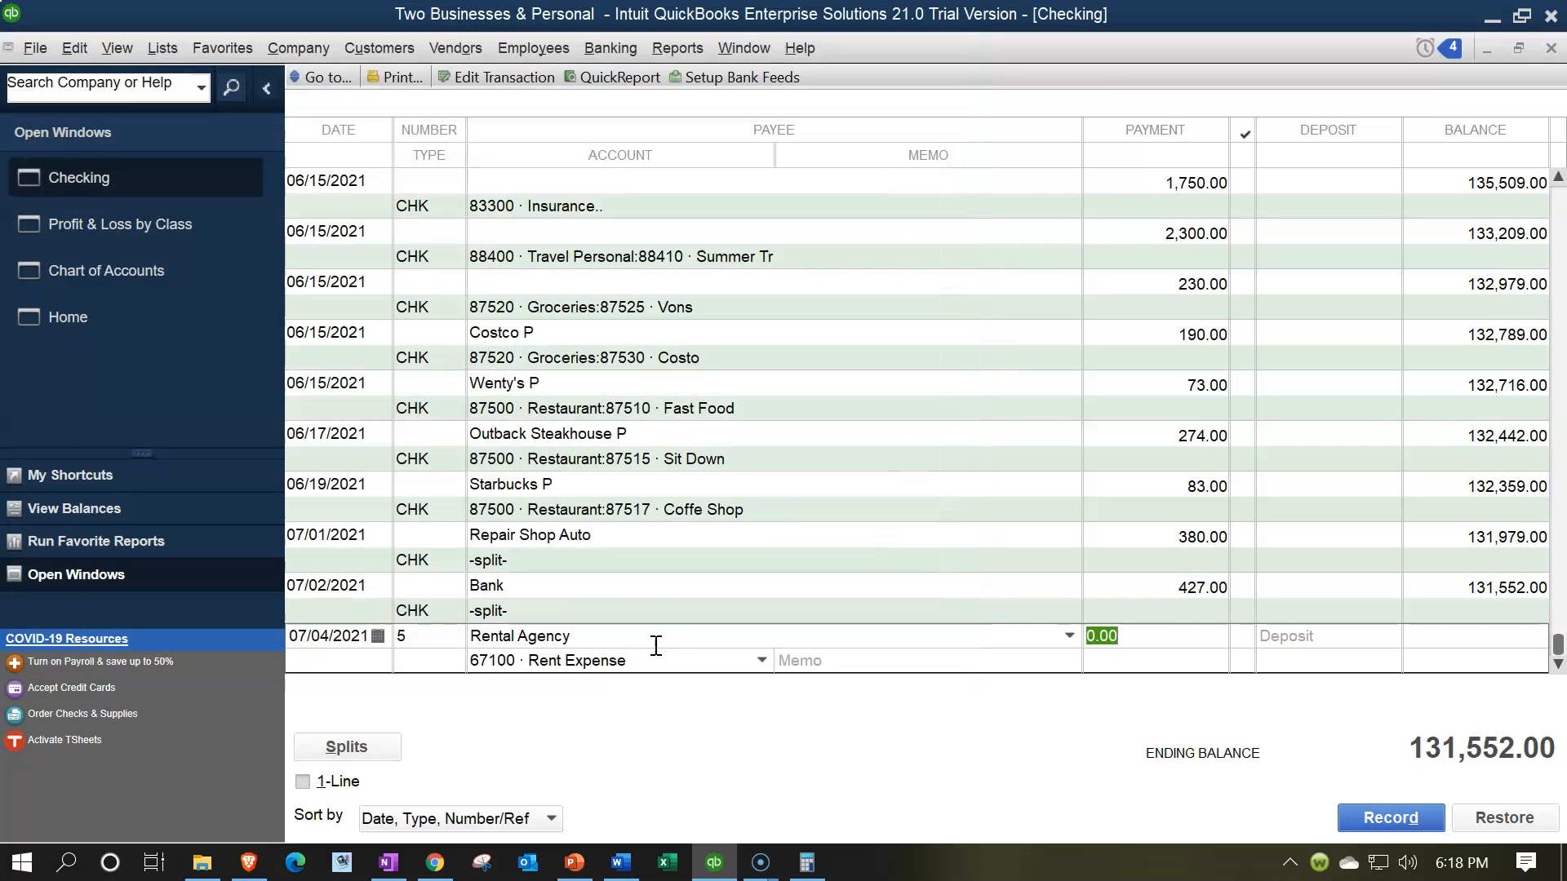
- Set the Rental Agency payment to 2,900 and open its split lines
{"action": "type", "text": "2900"}
{"action": "key", "text": "Tab"}
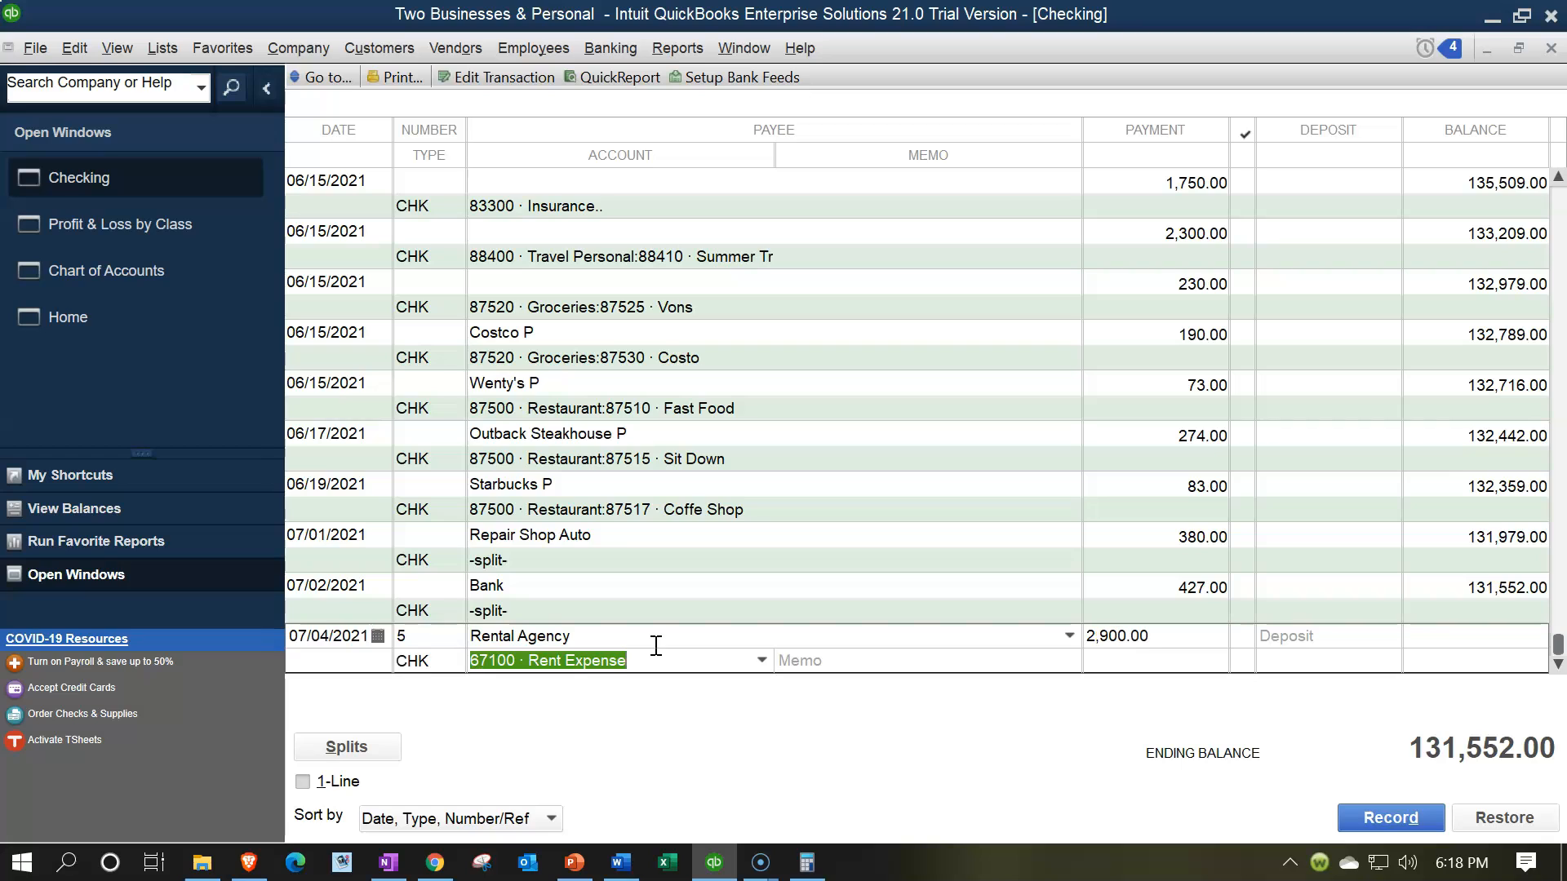
{"action": "key", "text": "Tab"}
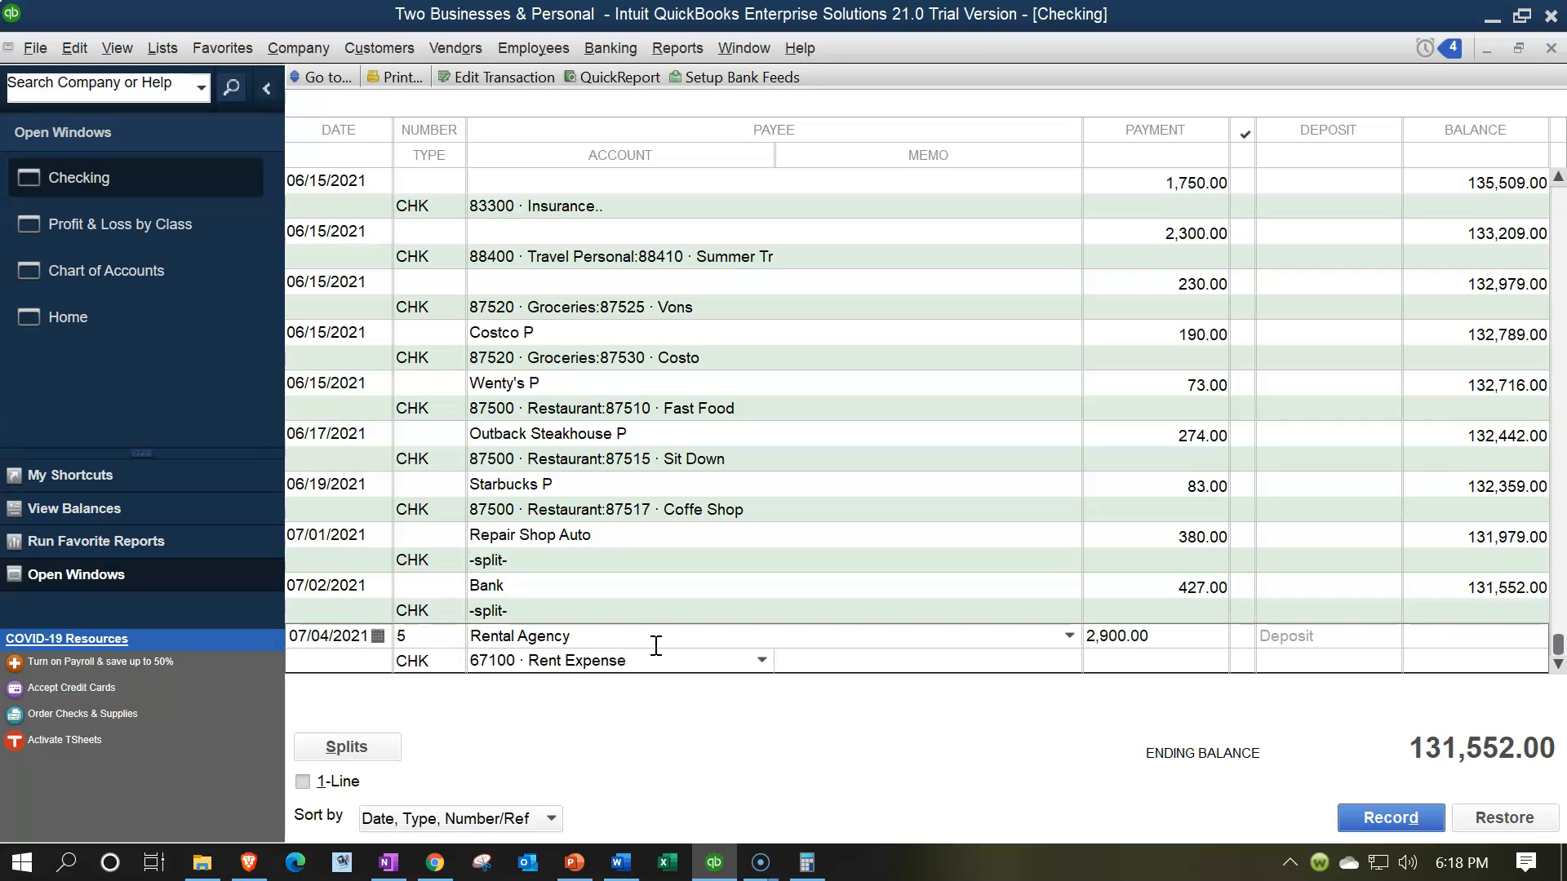
{"action": "left_click", "coordinate": [391, 743]}
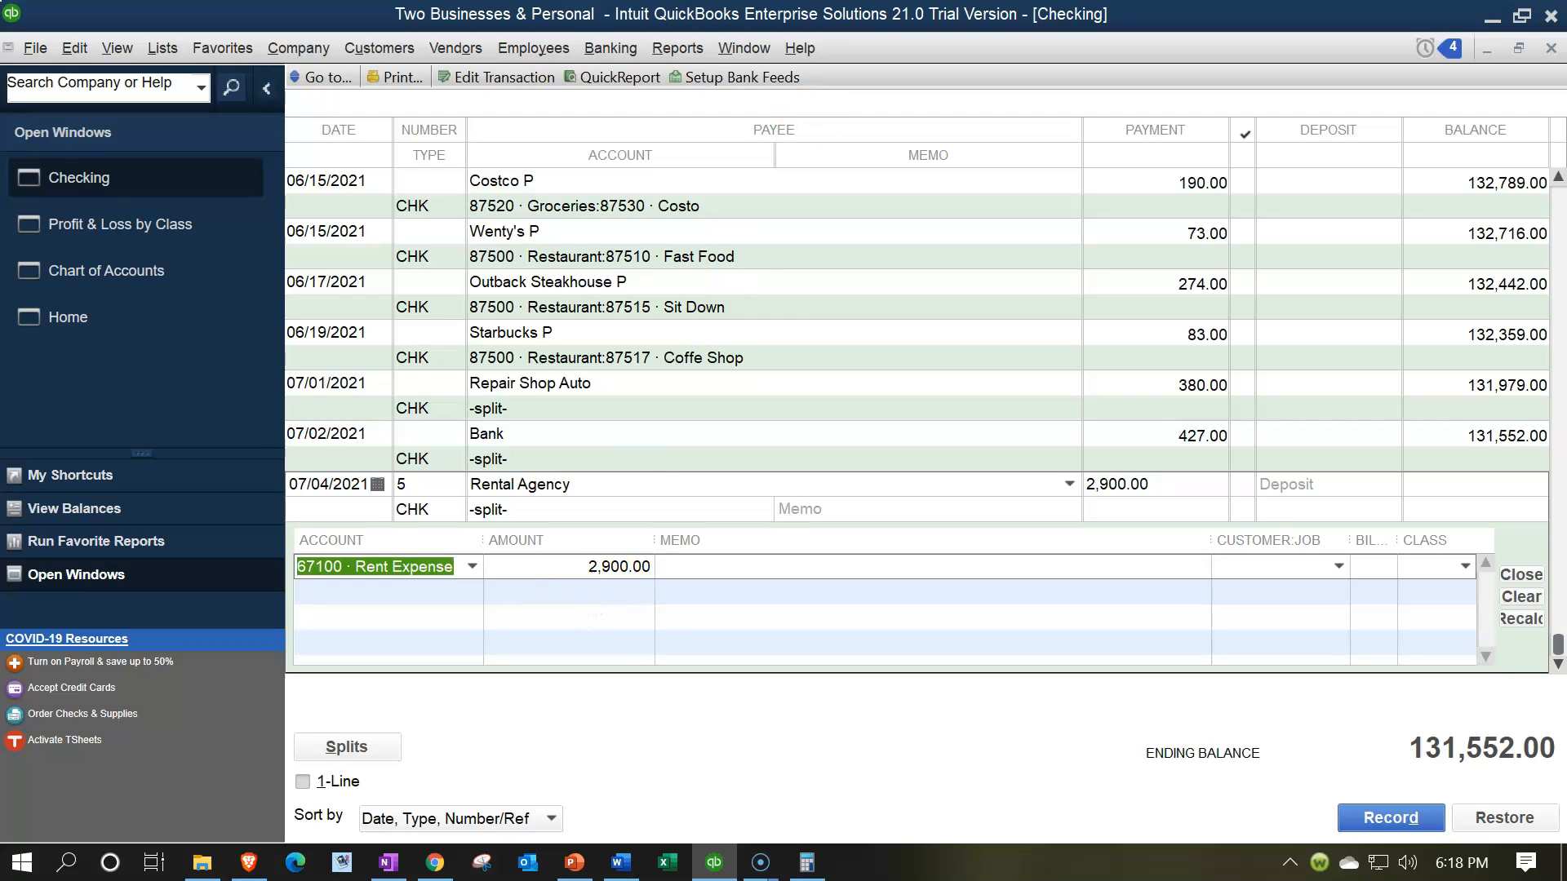
- Calculate a rent share as 300/1200 in Calculator and move its window clear of the split lines
{"action": "left_click", "coordinate": [806, 863]}
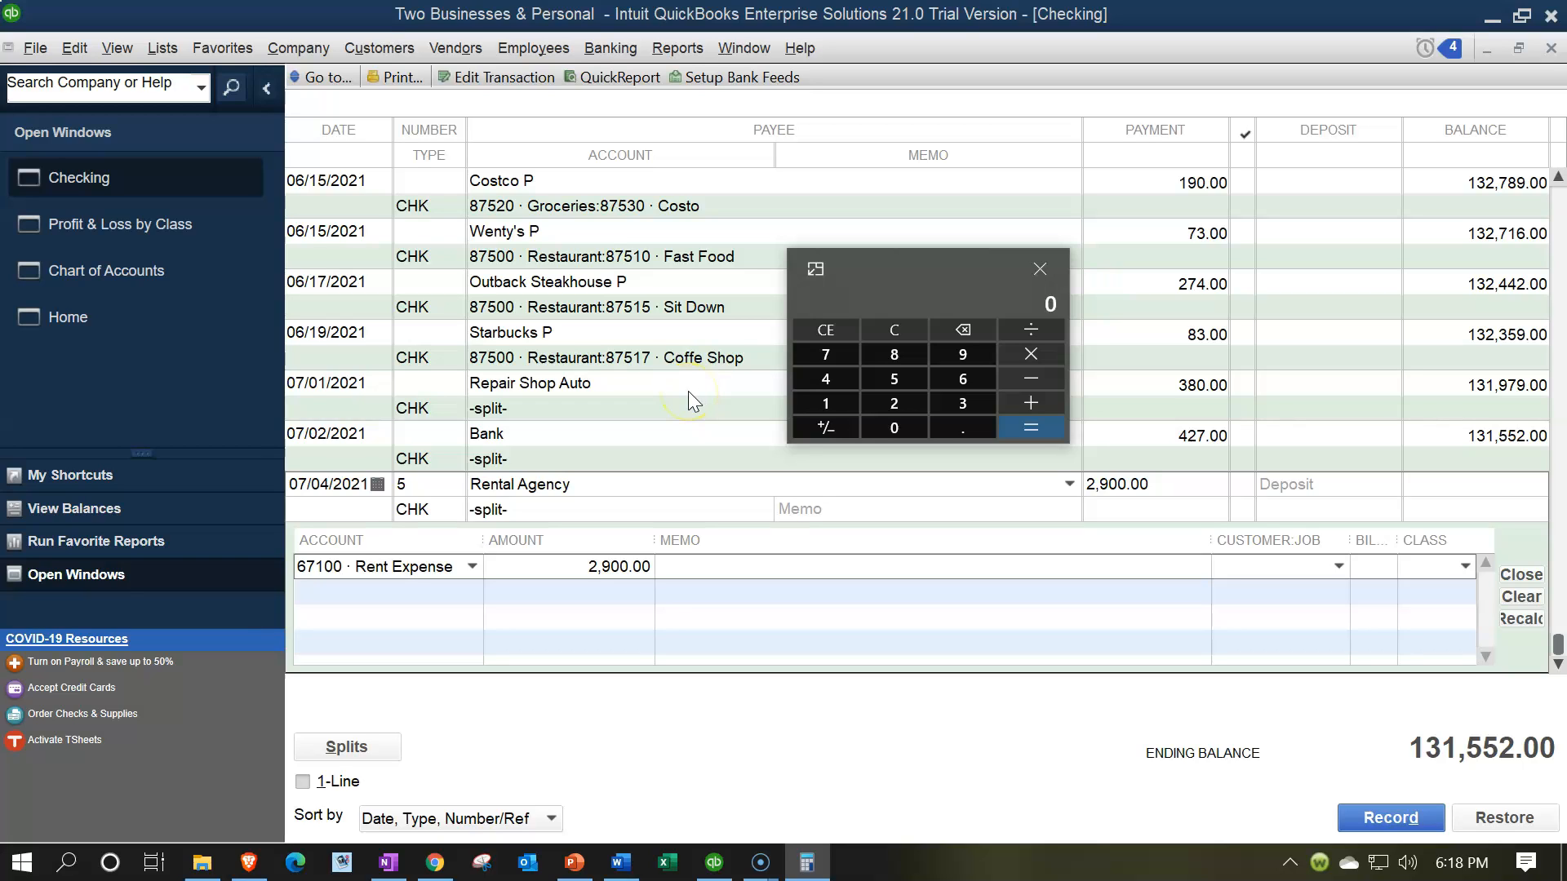
{"action": "type", "text": "300/1200"}
{"action": "key", "text": "Return"}
{"action": "left_click", "coordinate": [298, 572]}
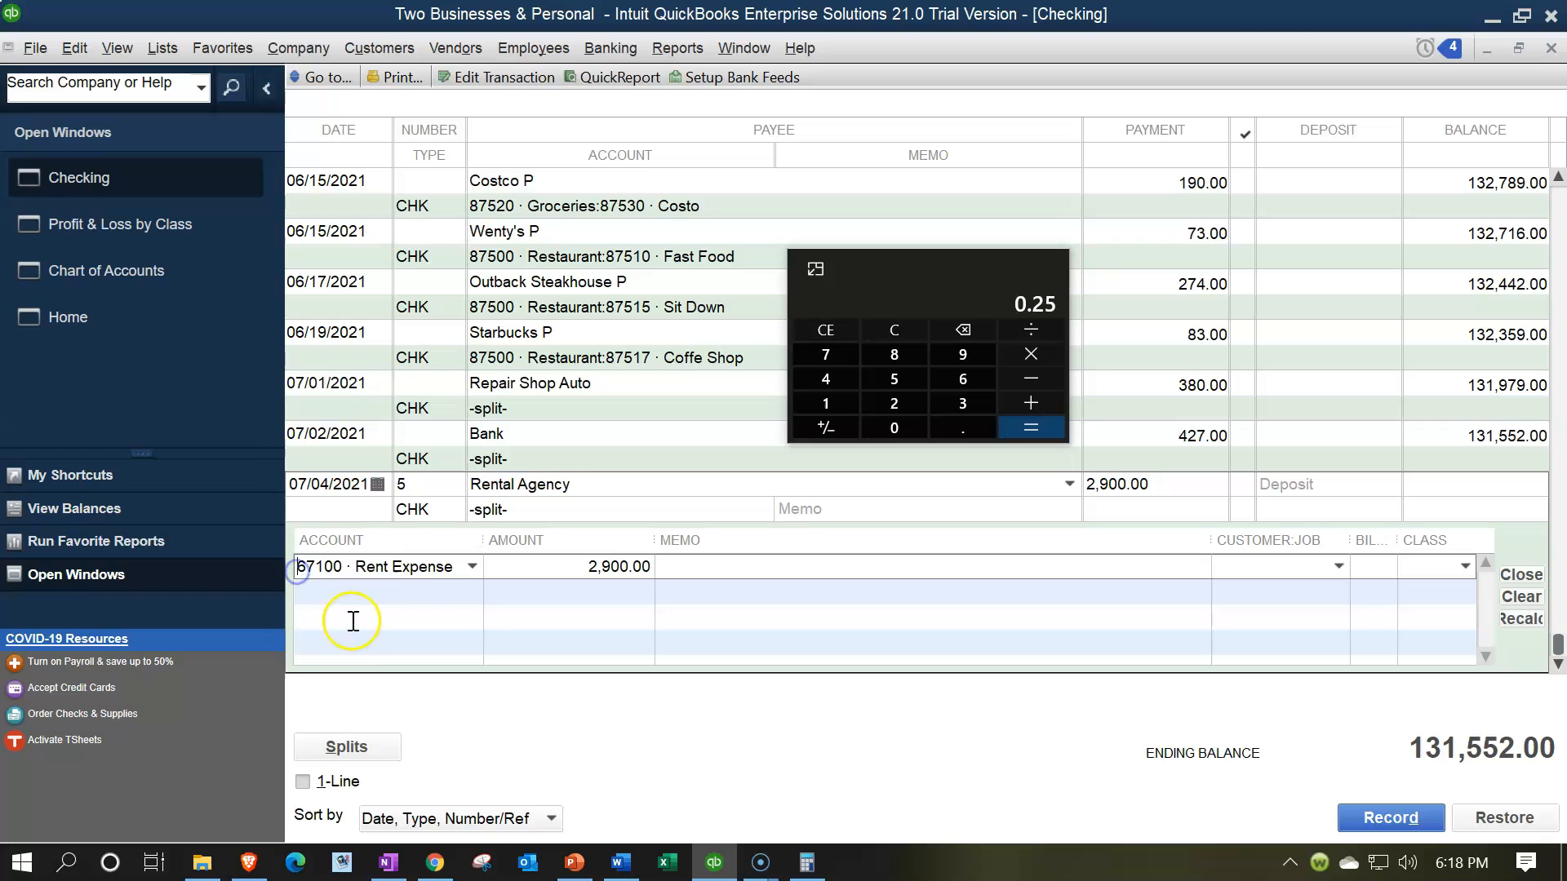
{"action": "left_click_drag", "start_coordinate": [904, 277], "coordinate": [841, 189]}
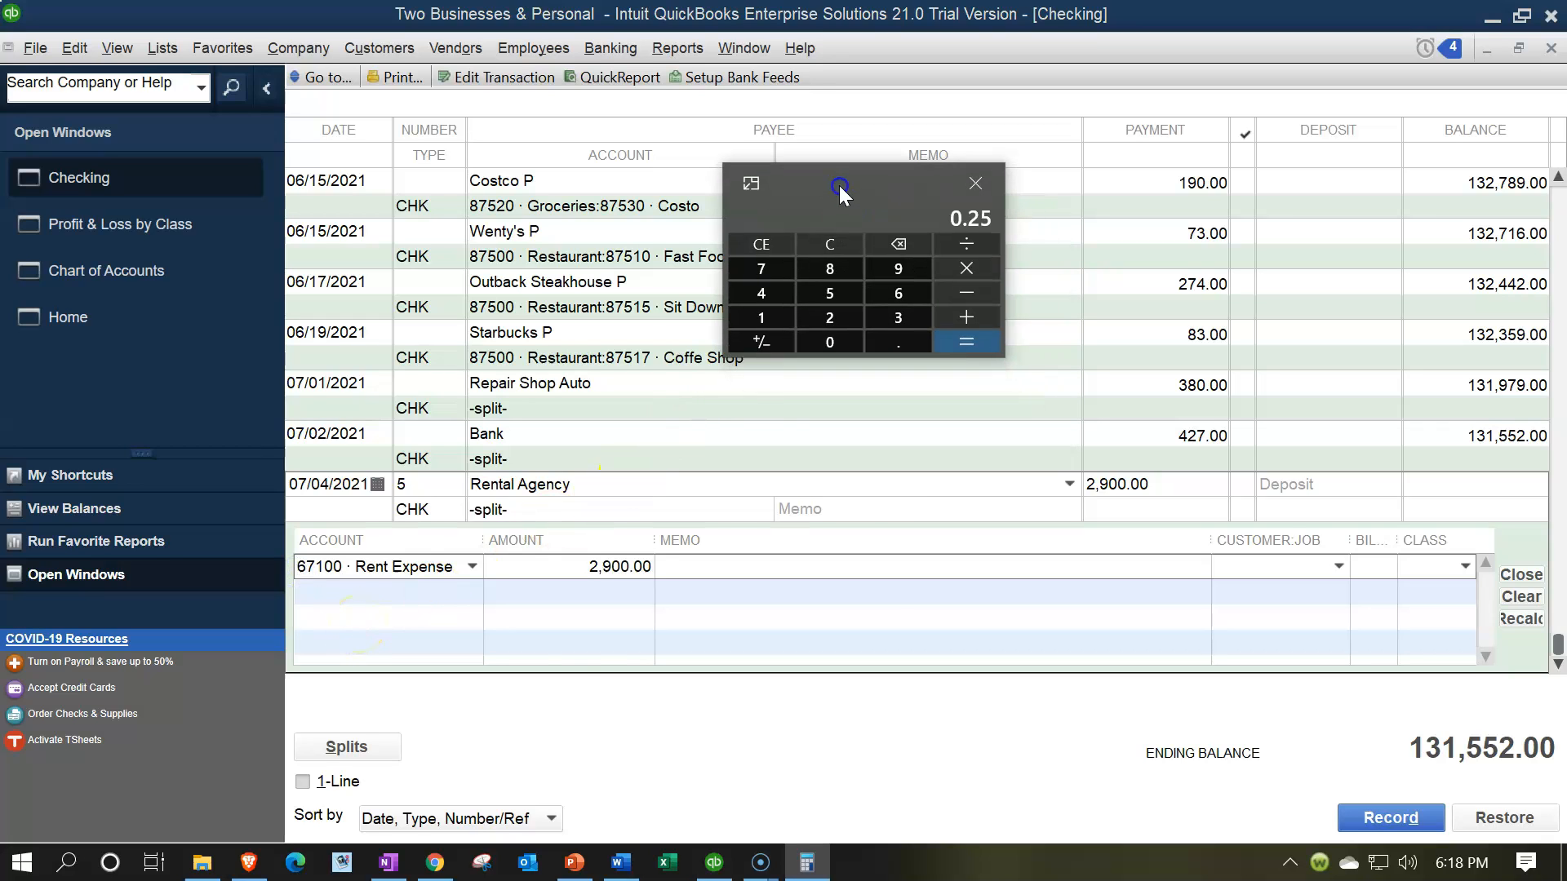
- Set the 67100 Rent Expense split line's amount to 2900*.25 and move on to the second split line
{"action": "left_click", "coordinate": [576, 567]}
{"action": "type", "text": "2"}
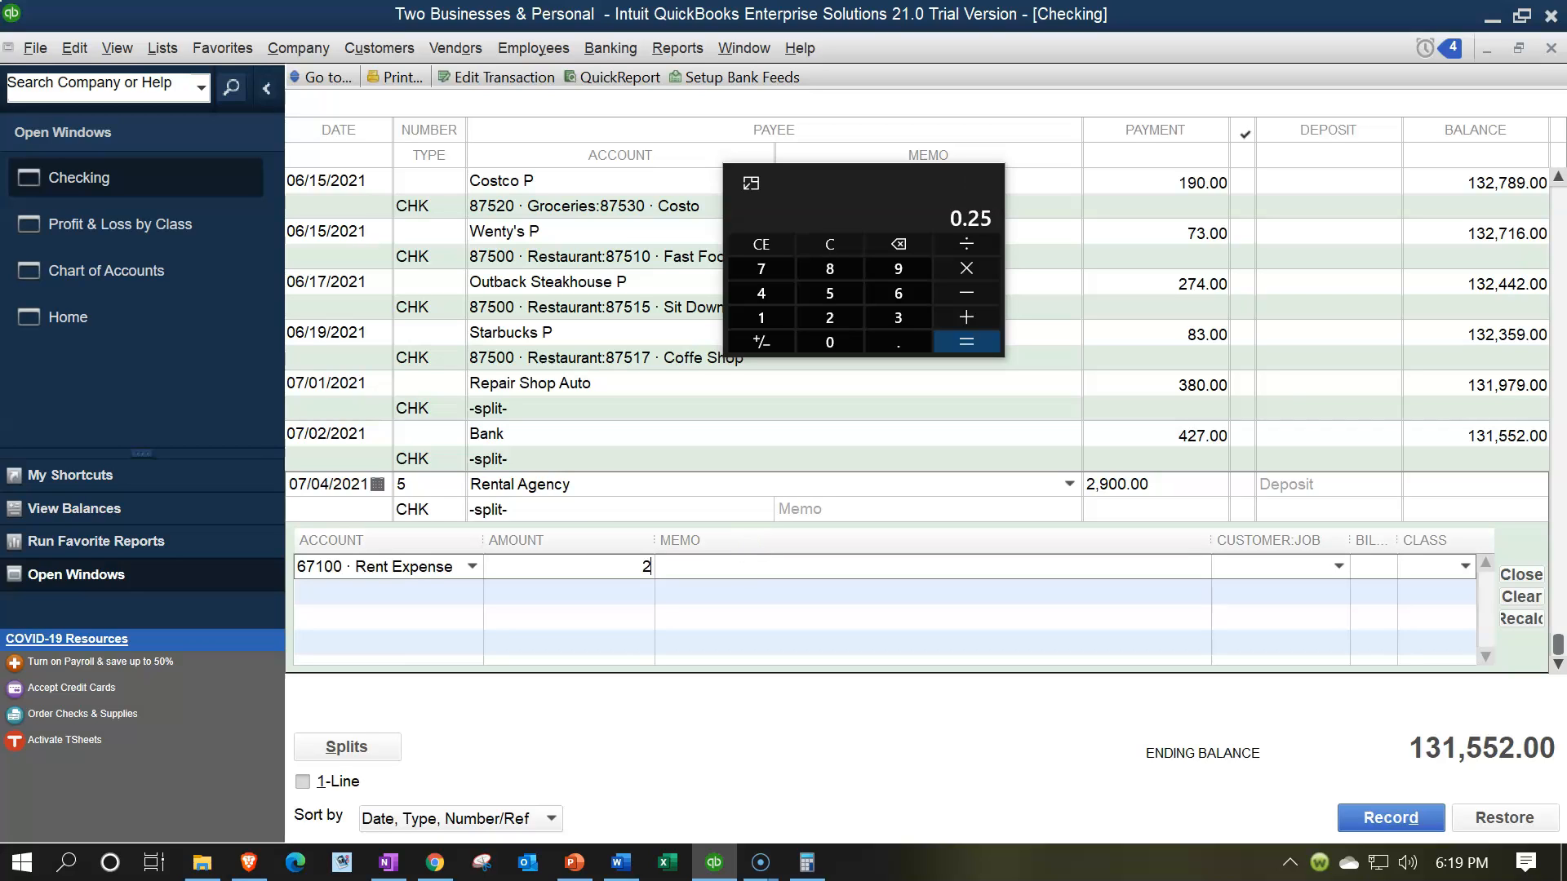
{"action": "type", "text": "900*"}
{"action": "type", "text": ".25"}
{"action": "key", "text": "Tab"}
{"action": "key", "text": "Tab"}
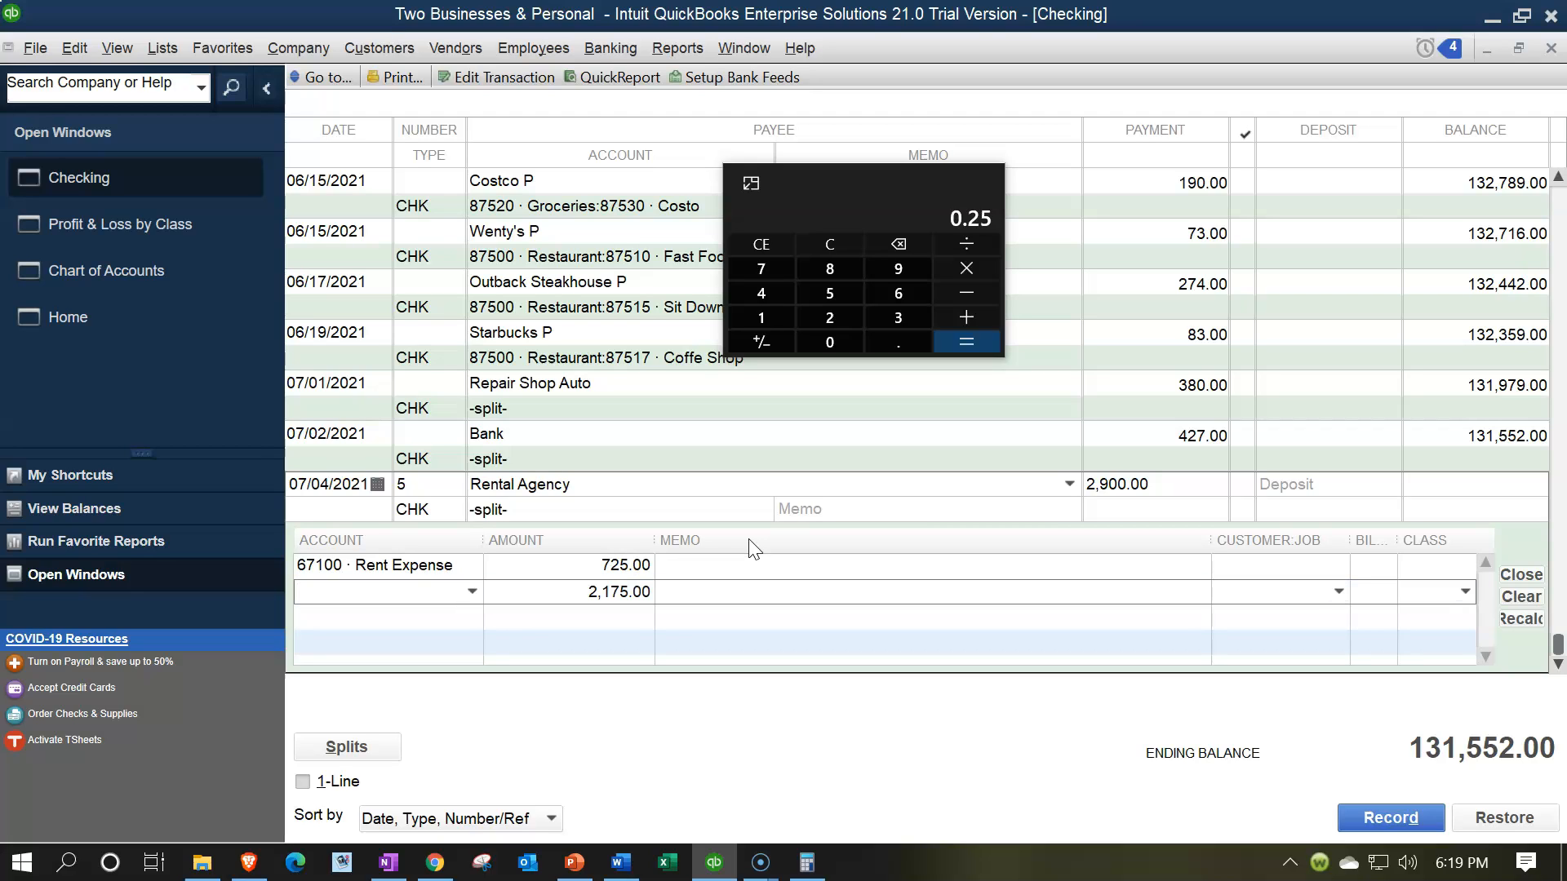
- Enter 77100 as the second split line's account, begin setting it up as a new account, and move Calculator out of the way
{"action": "type", "text": "77100"}
{"action": "key", "text": "Tab"}
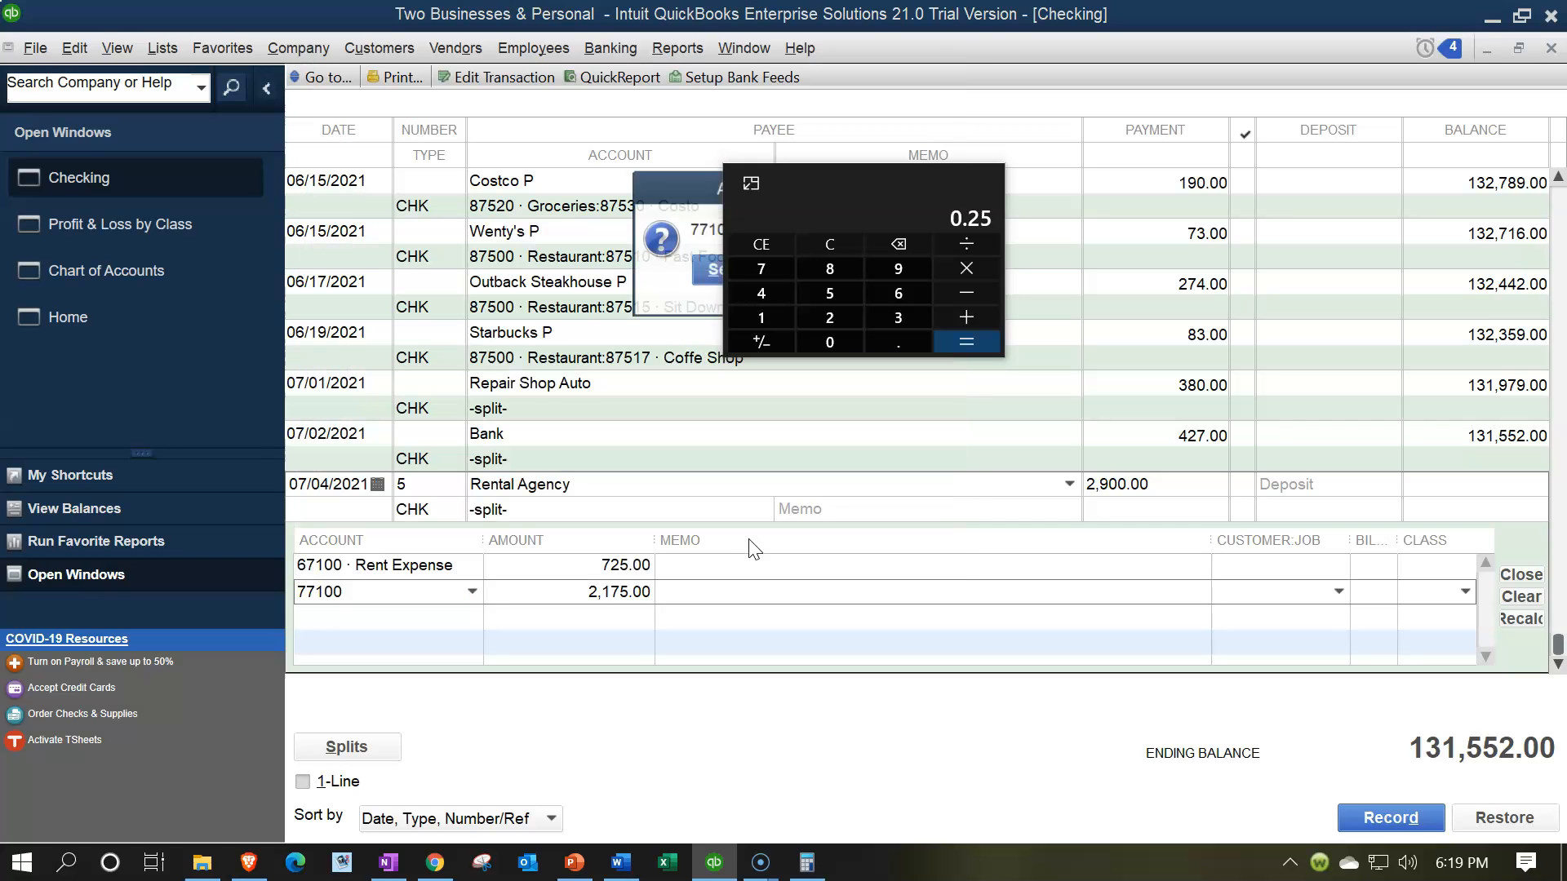
{"action": "key", "text": "Return"}
{"action": "left_click_drag", "start_coordinate": [910, 190], "coordinate": [990, 0]}
{"action": "left_click", "coordinate": [295, 148]}
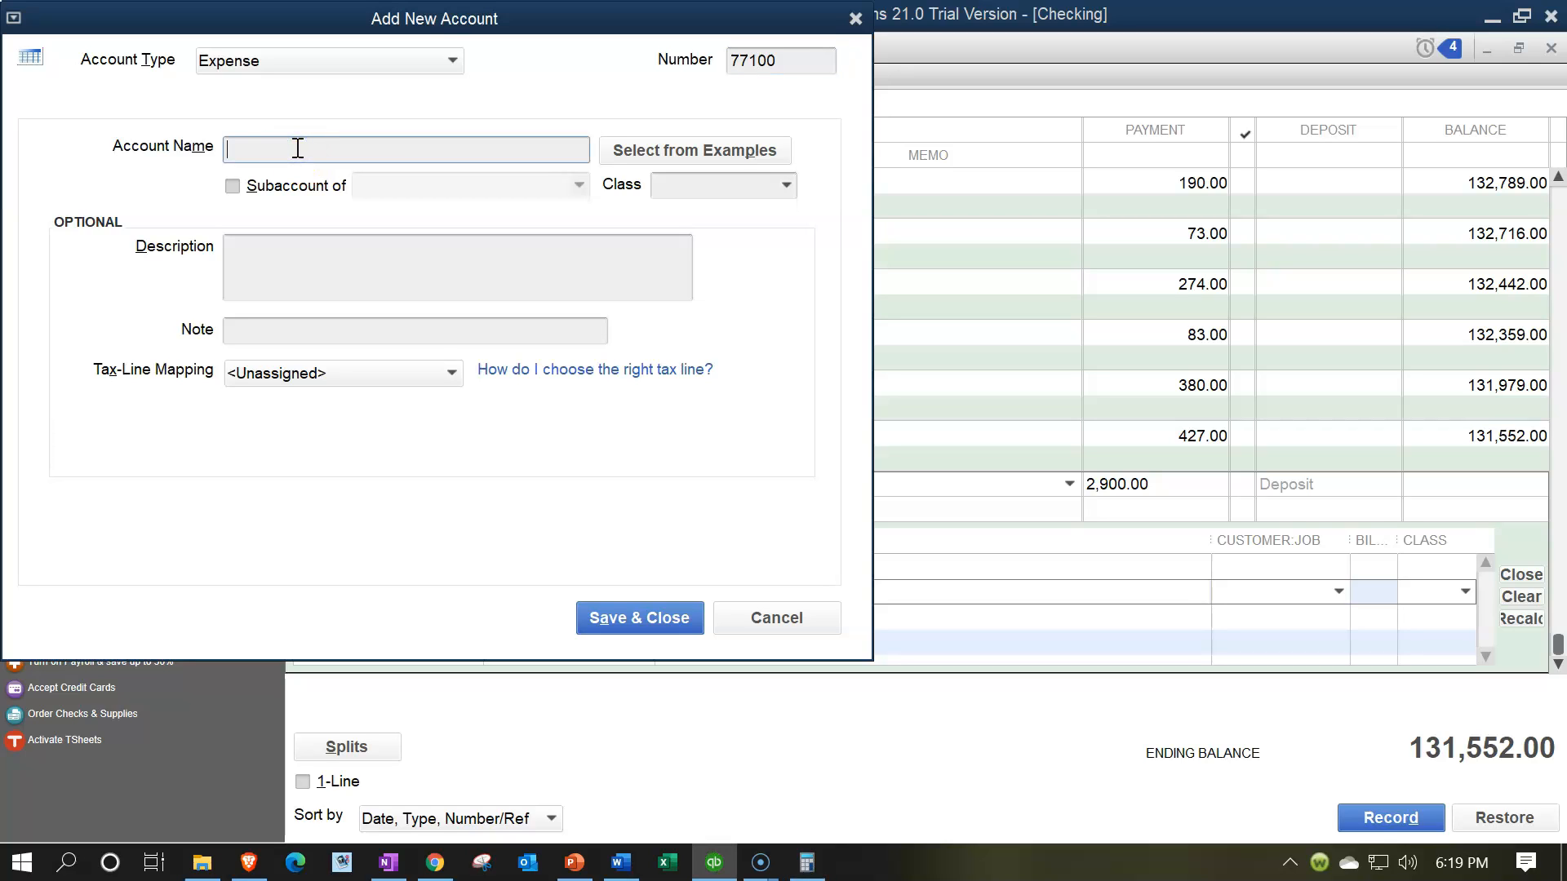
- Name the new 77100 expense account Rent Expense B2, assign it class B2, and save it
{"action": "type", "text": "Rent Expense B2"}
{"action": "key", "text": "Tab"}
{"action": "key", "text": "Tab"}
{"action": "key", "text": "Tab"}
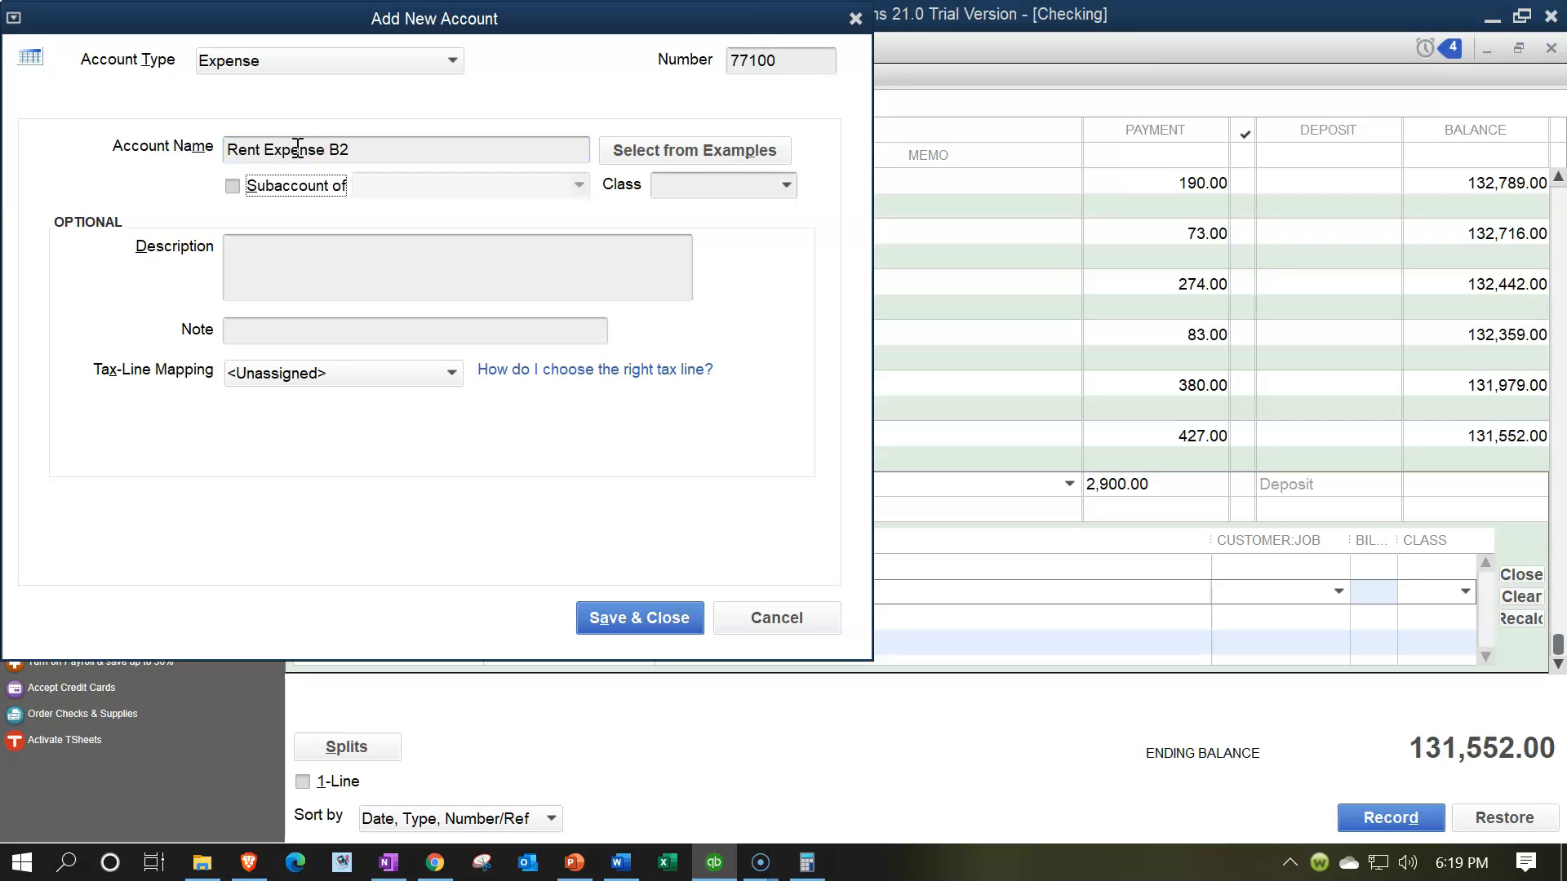
{"action": "type", "text": "B2"}
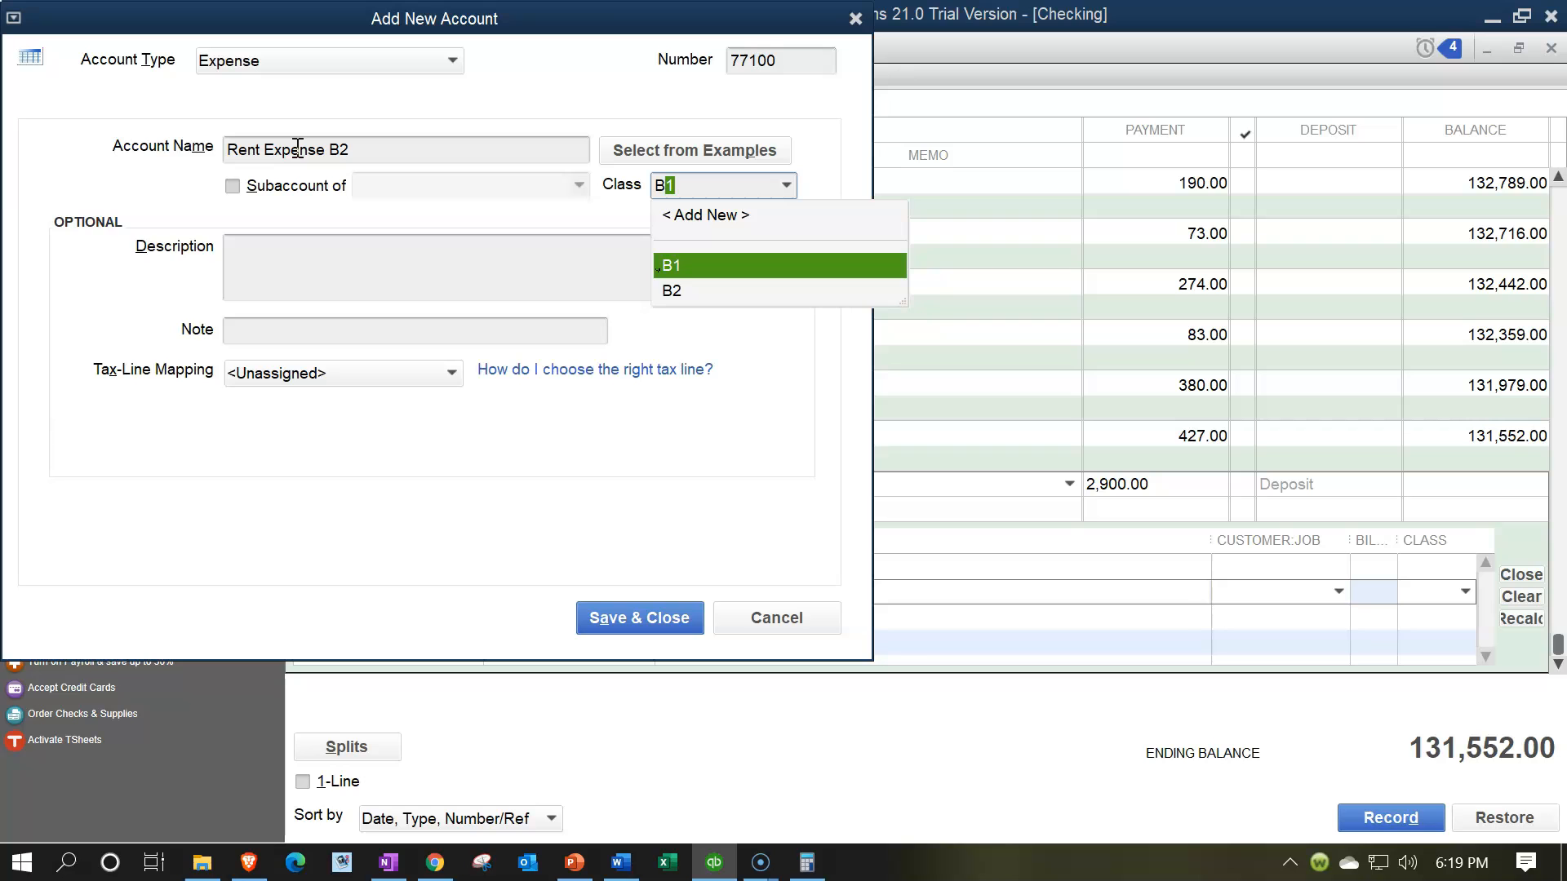
{"action": "key", "text": "Down"}
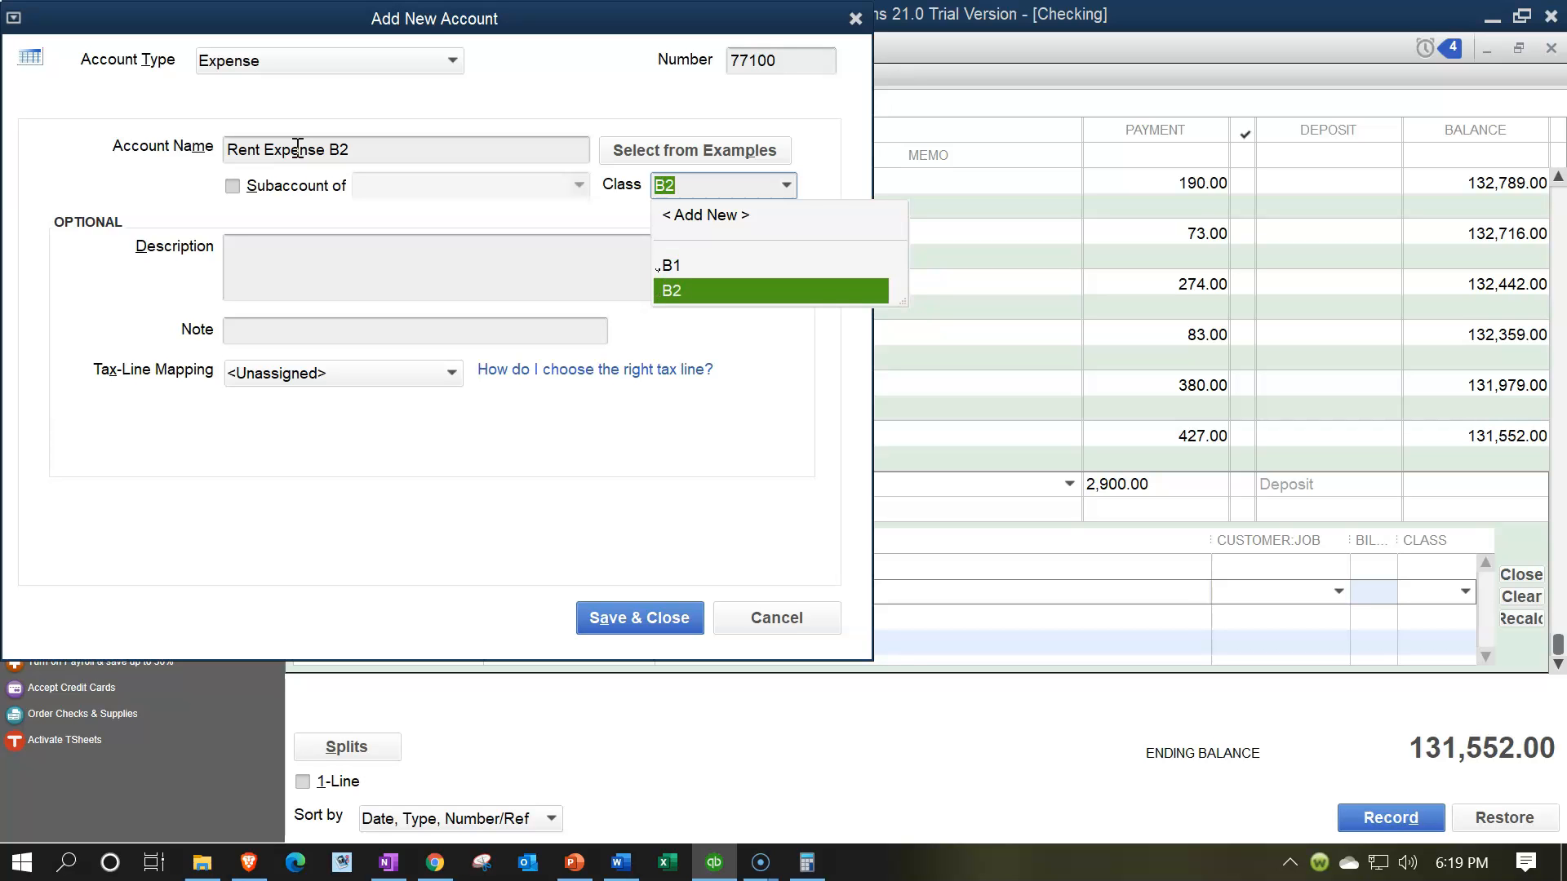
{"action": "key", "text": "Tab"}
{"action": "left_click", "coordinate": [282, 274]}
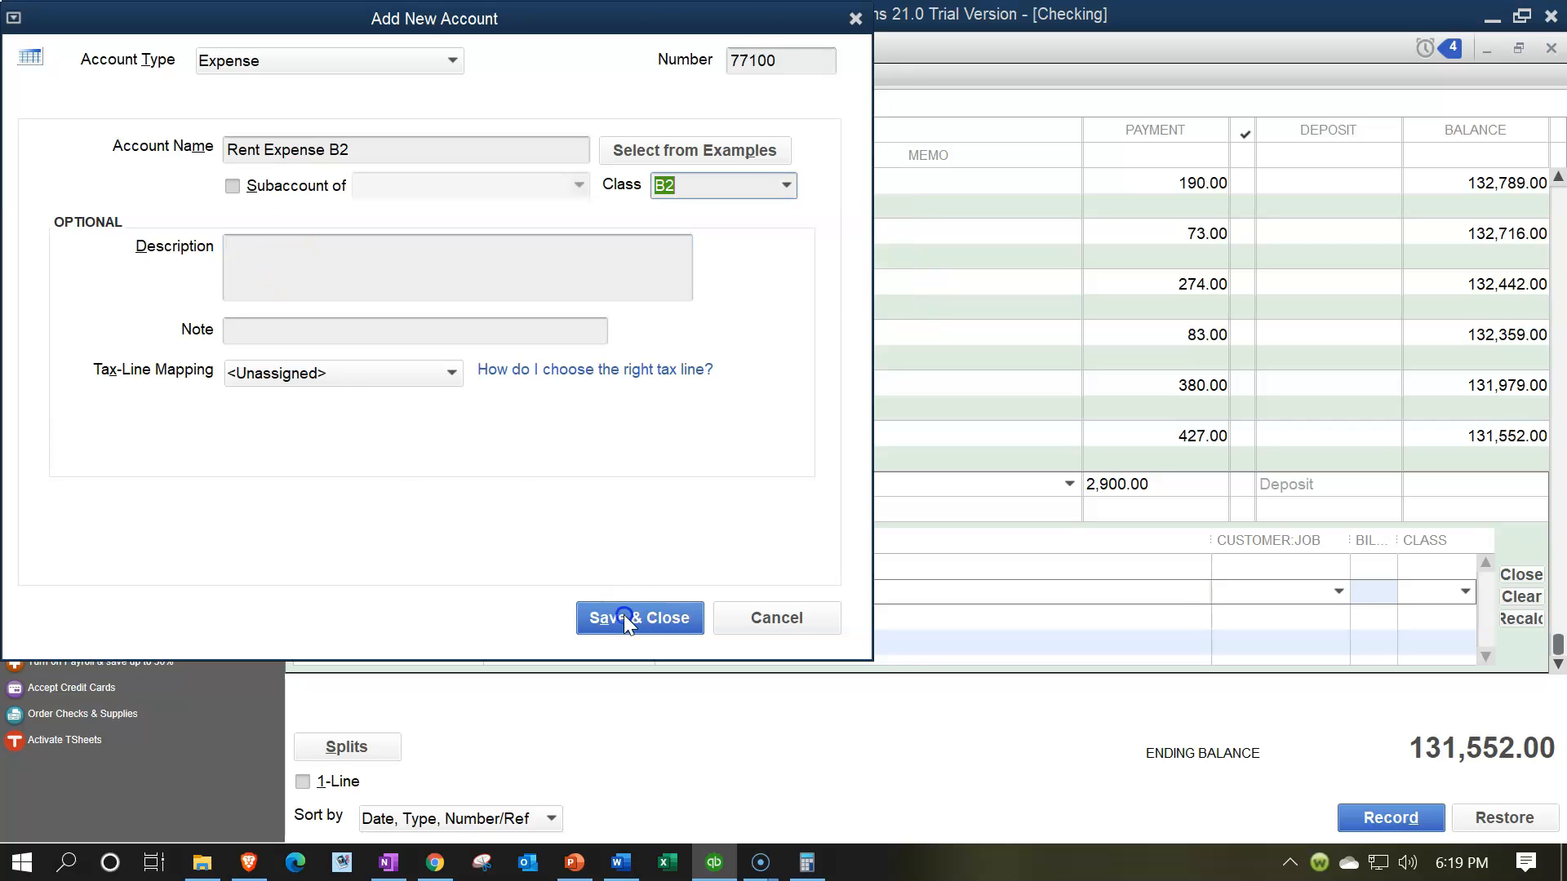
{"action": "left_click", "coordinate": [624, 618]}
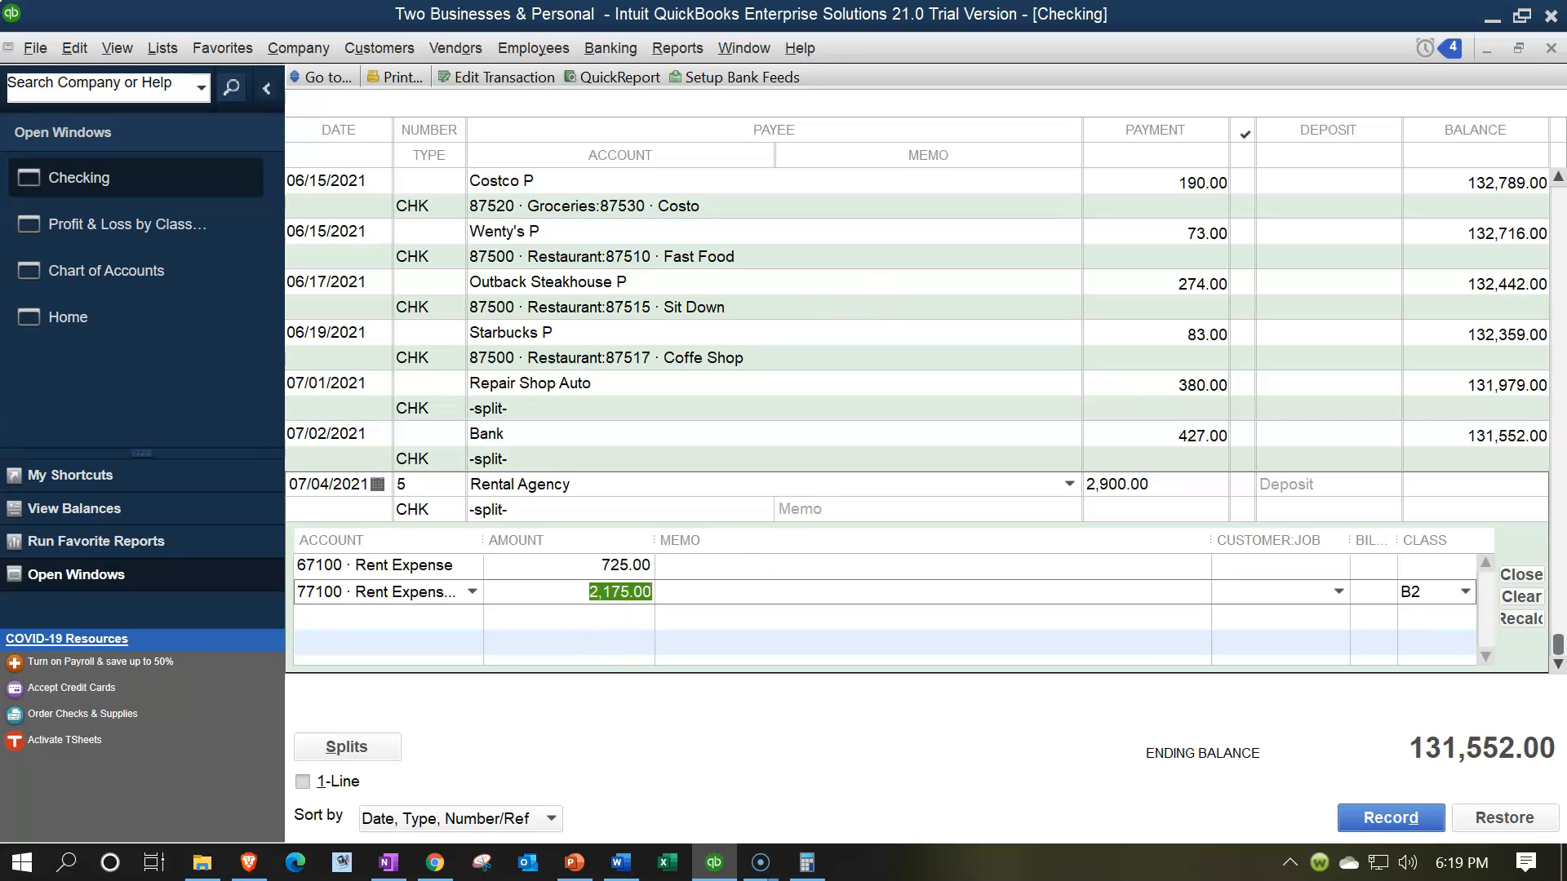
- Calculate the second business's rent share as 500/1200 in Calculator and move its window off the register
{"action": "left_click_drag", "start_coordinate": [808, 2], "coordinate": [762, 253]}
{"action": "left_click", "coordinate": [750, 305]}
{"action": "type", "text": "500"}
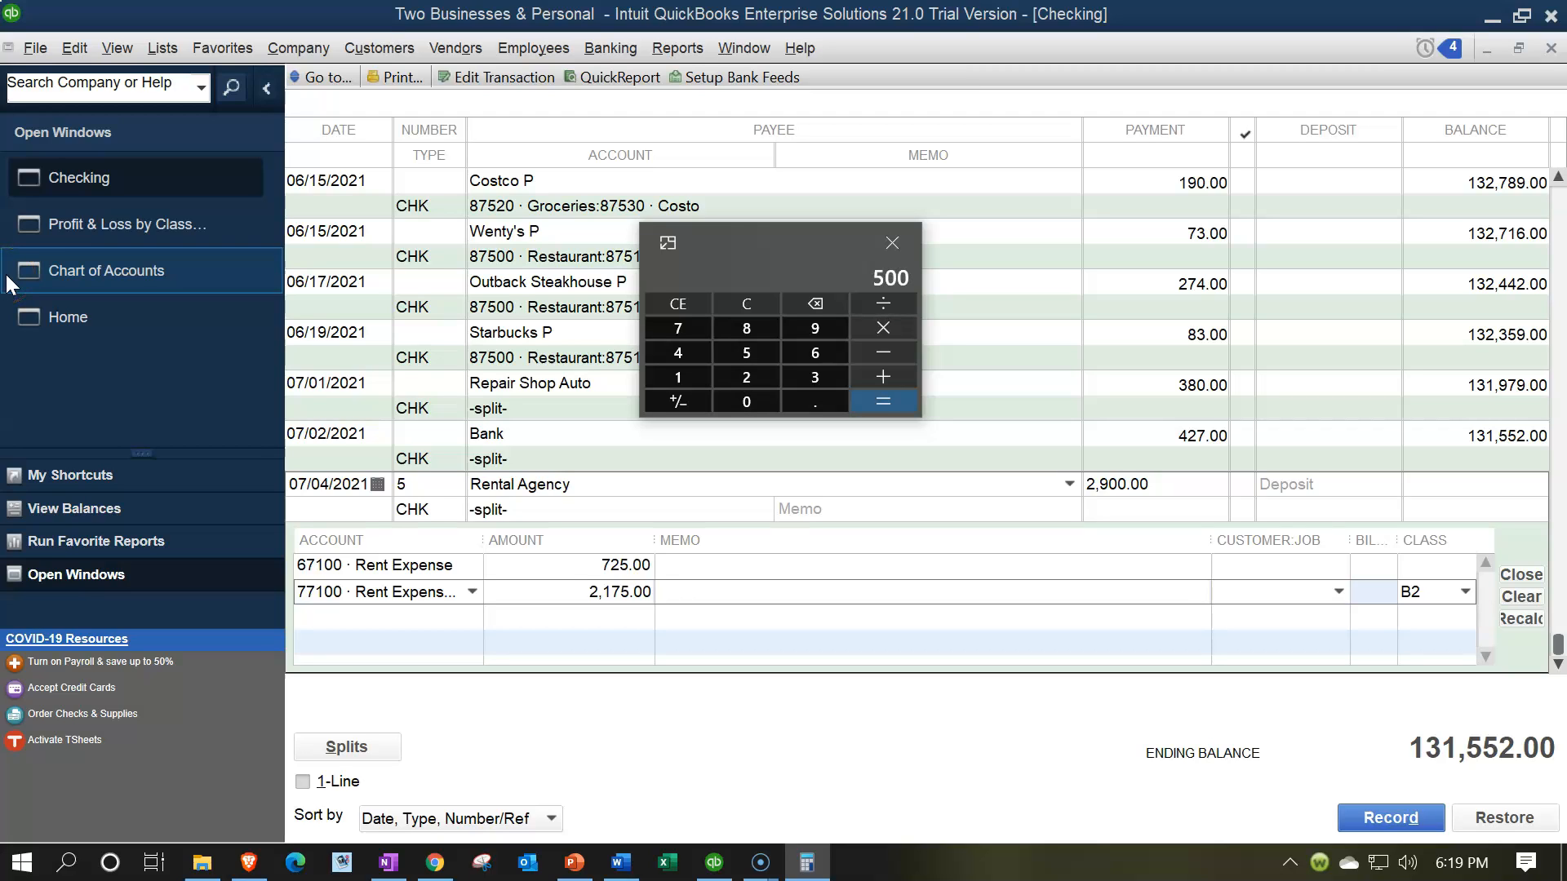
{"action": "type", "text": "1200"}
{"action": "key", "text": "Return"}
{"action": "left_click", "coordinate": [724, 258]}
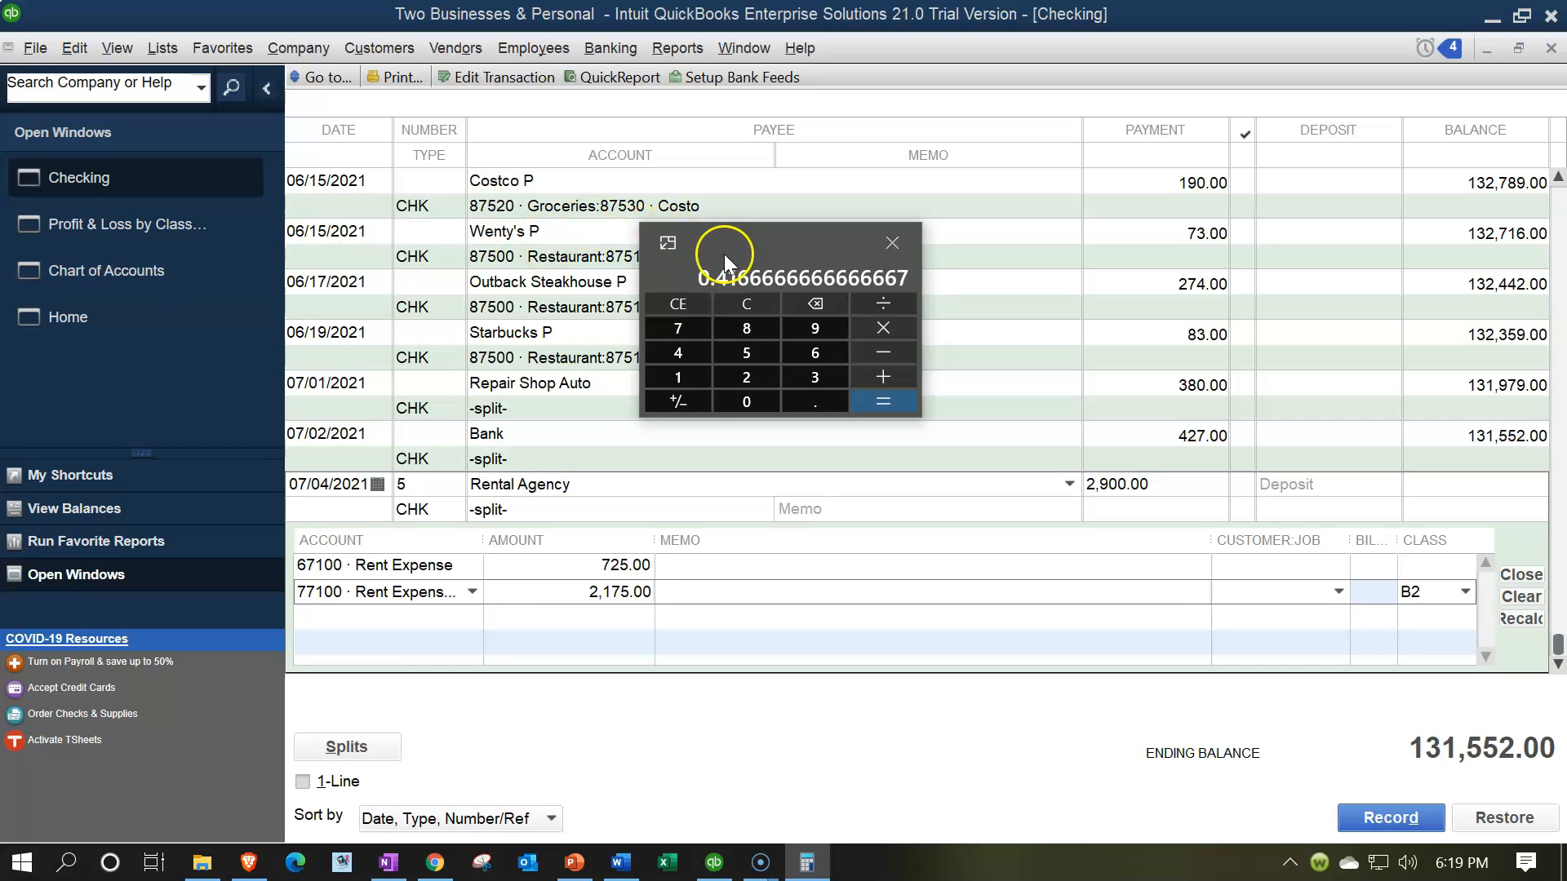
{"action": "left_click_drag", "start_coordinate": [751, 237], "coordinate": [1566, 236]}
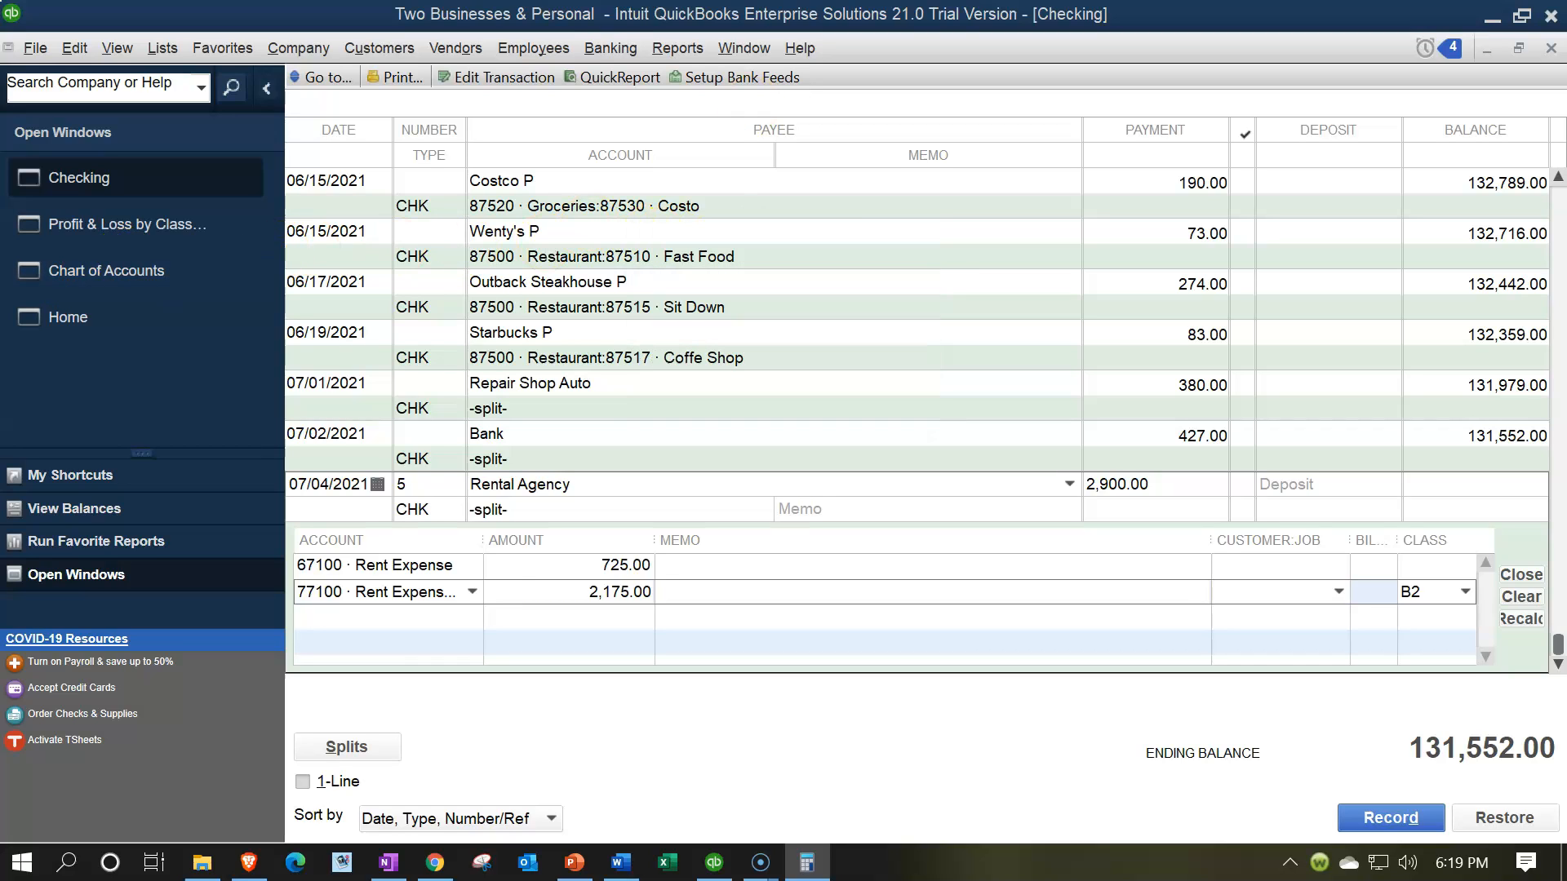
- Set the 77100 Rent Expense B2 split line's amount to 2900*.42
{"action": "left_click", "coordinate": [550, 593]}
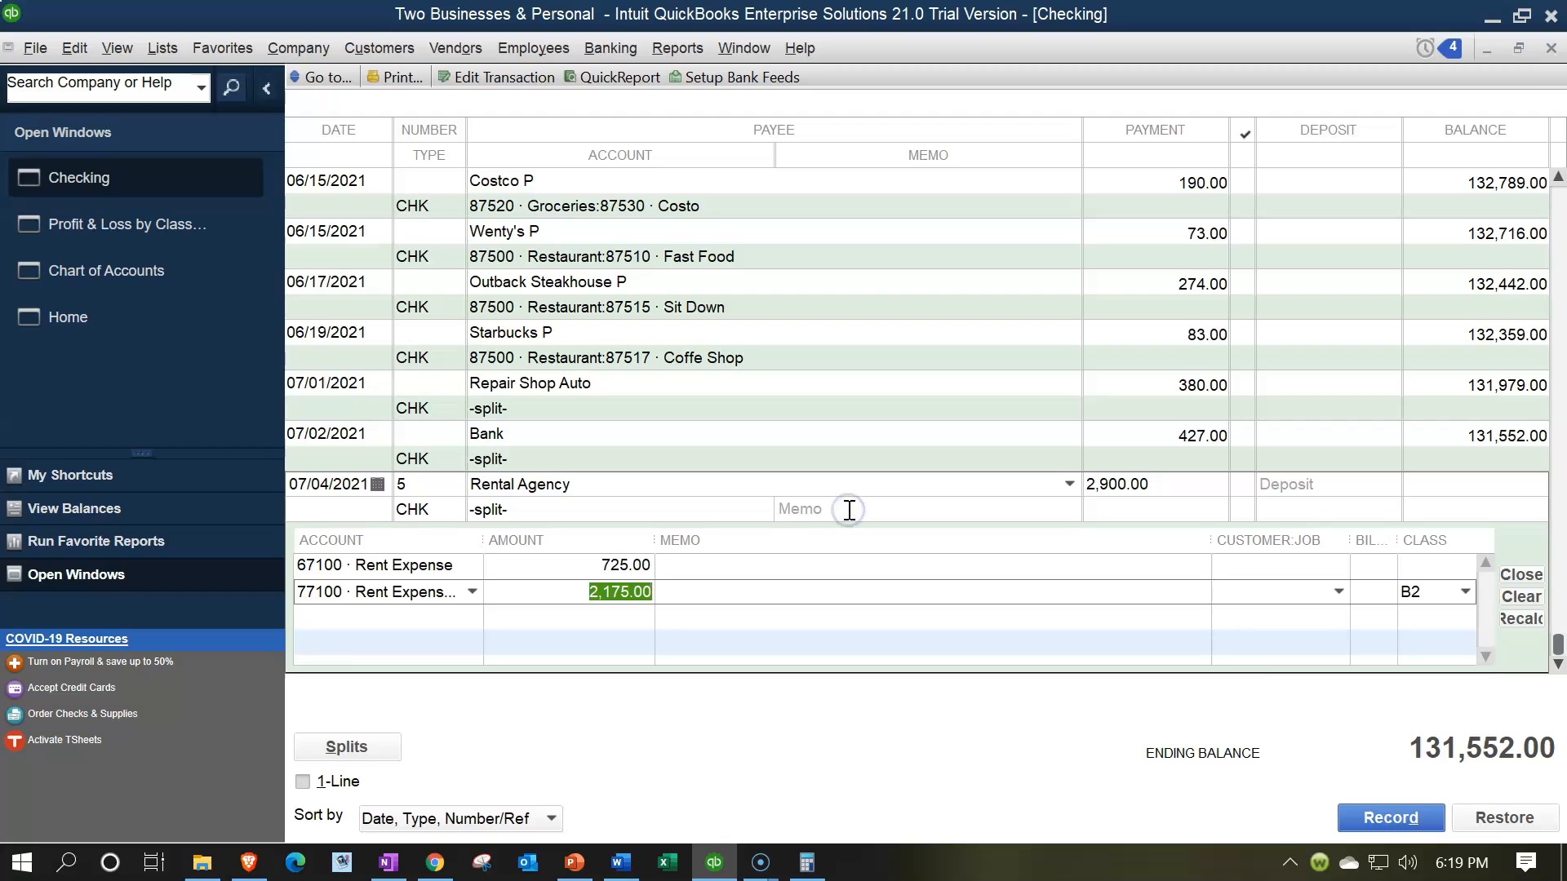
{"action": "type", "text": ".41"}
{"action": "key", "text": "Tab"}
{"action": "left_click", "coordinate": [635, 592]}
{"action": "type", "text": "2900*.41"}
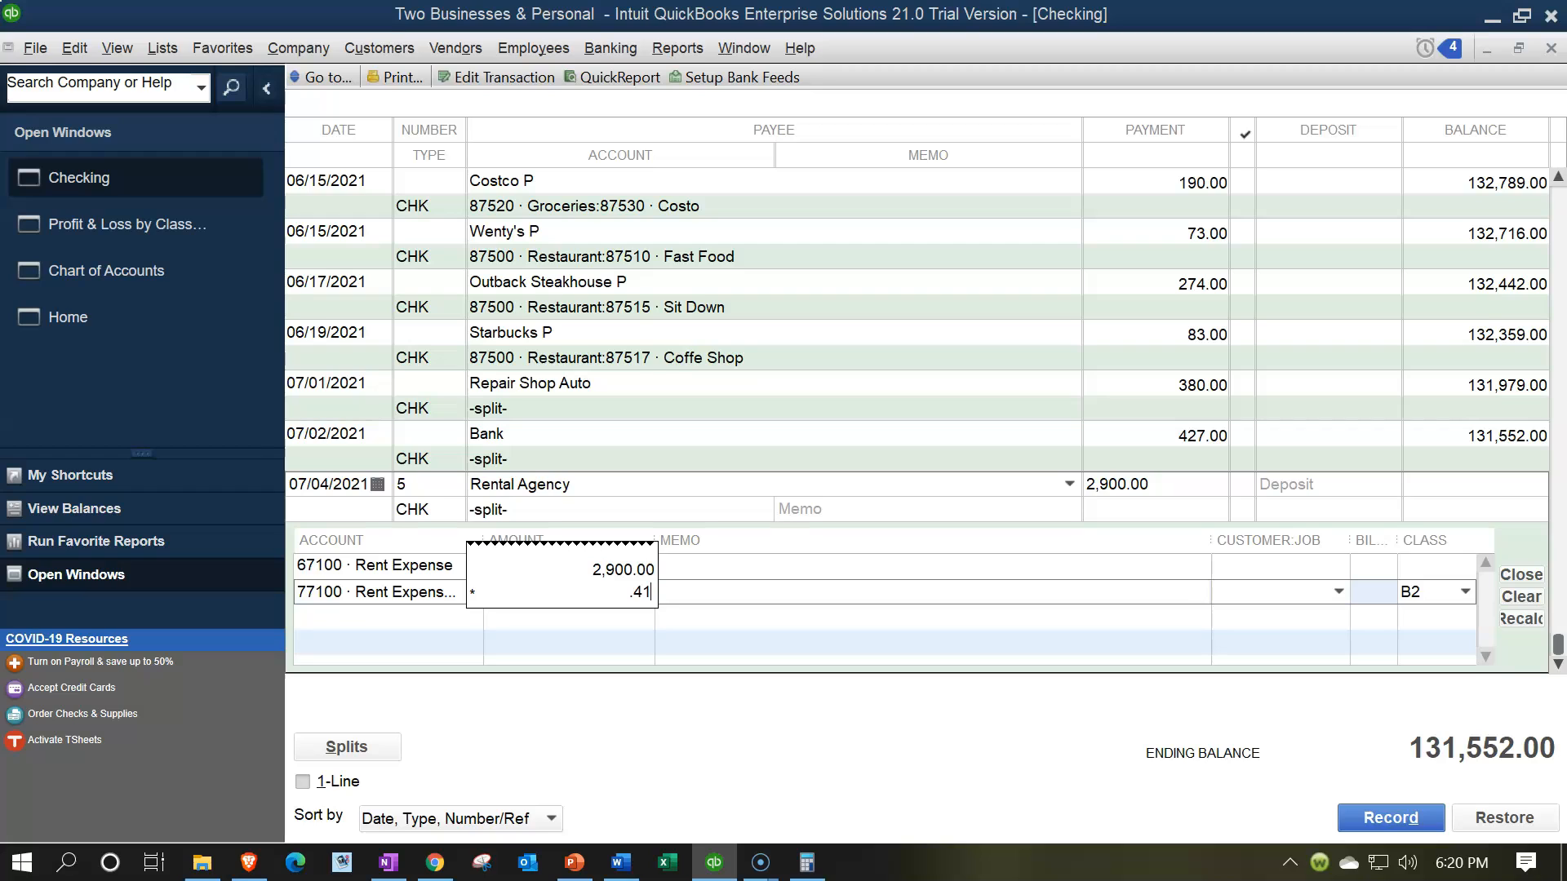
{"action": "key", "text": "BackSpace"}
{"action": "type", "text": "2"}
{"action": "key", "text": "Return"}
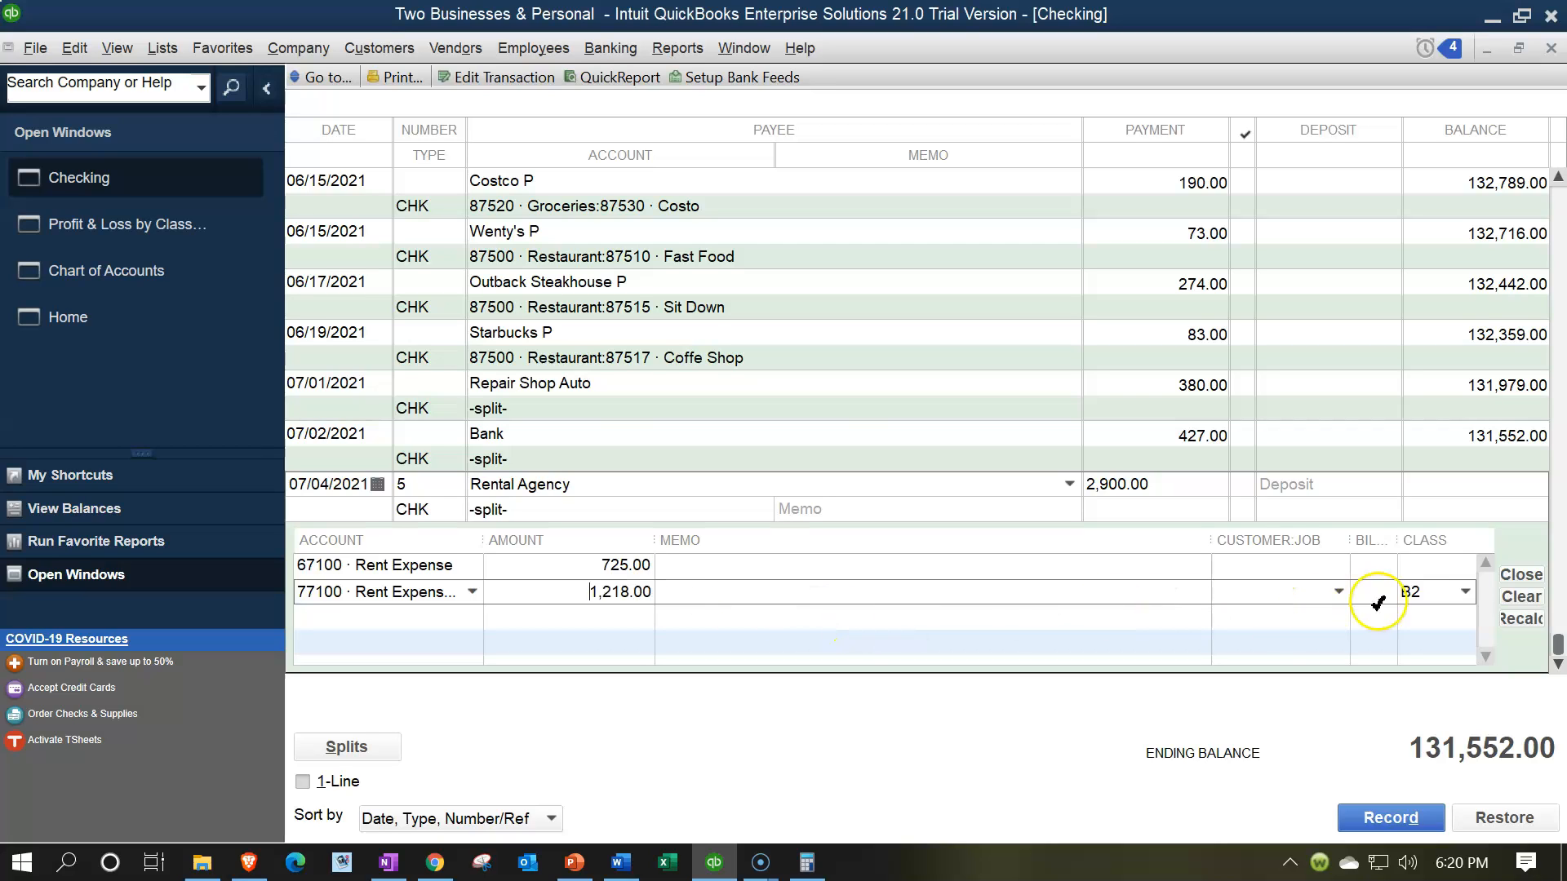
- Assign class B1 to the 67100 Rent Expense split line and advance to the third split line
{"action": "left_click", "coordinate": [1409, 572]}
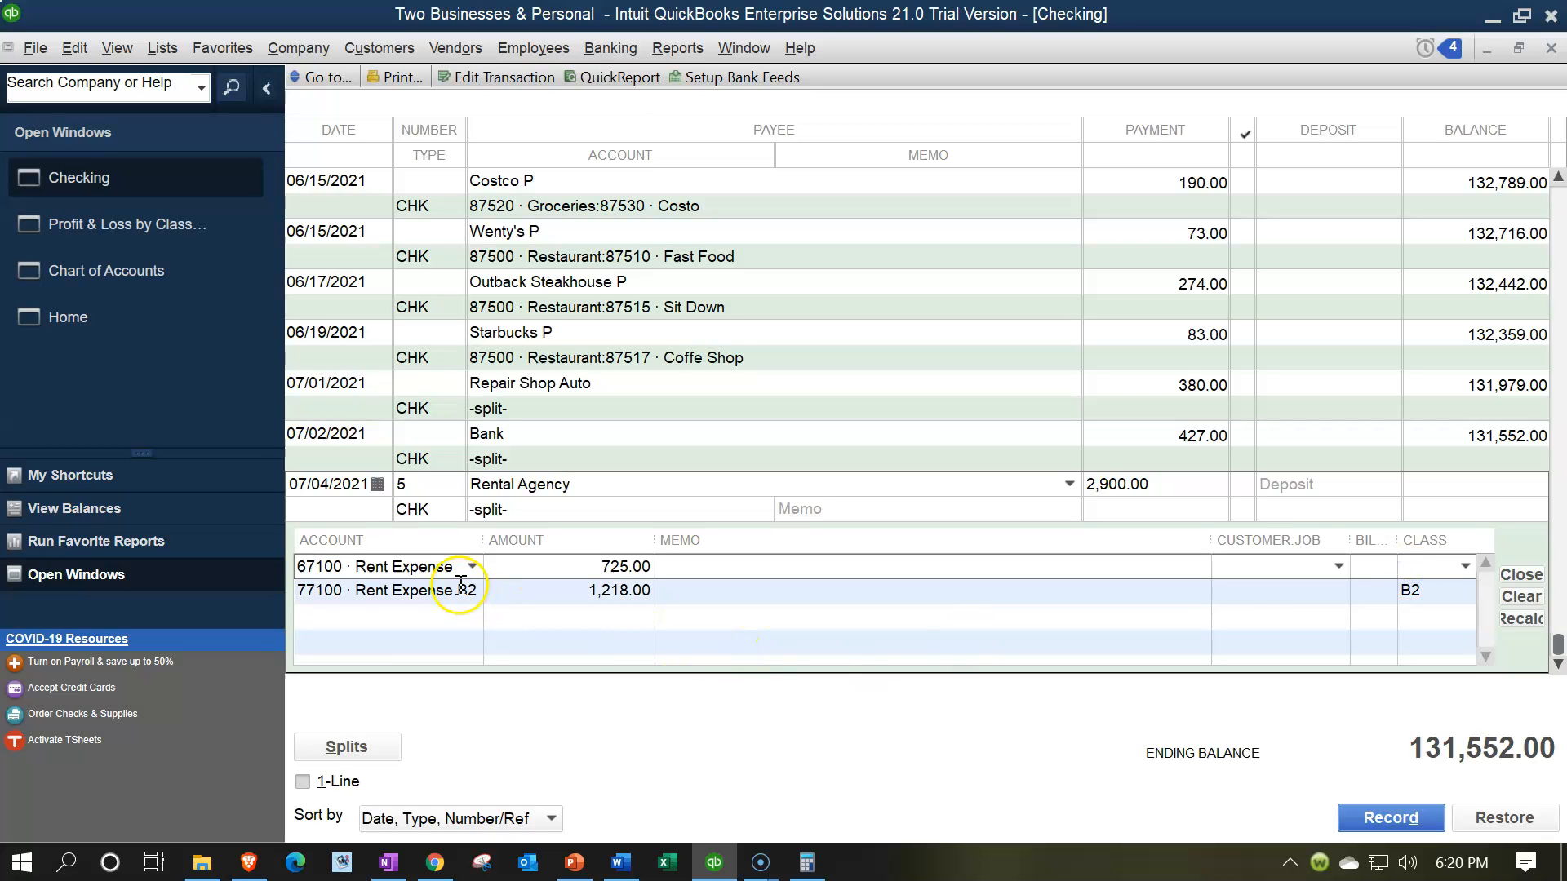
{"action": "type", "text": "B1"}
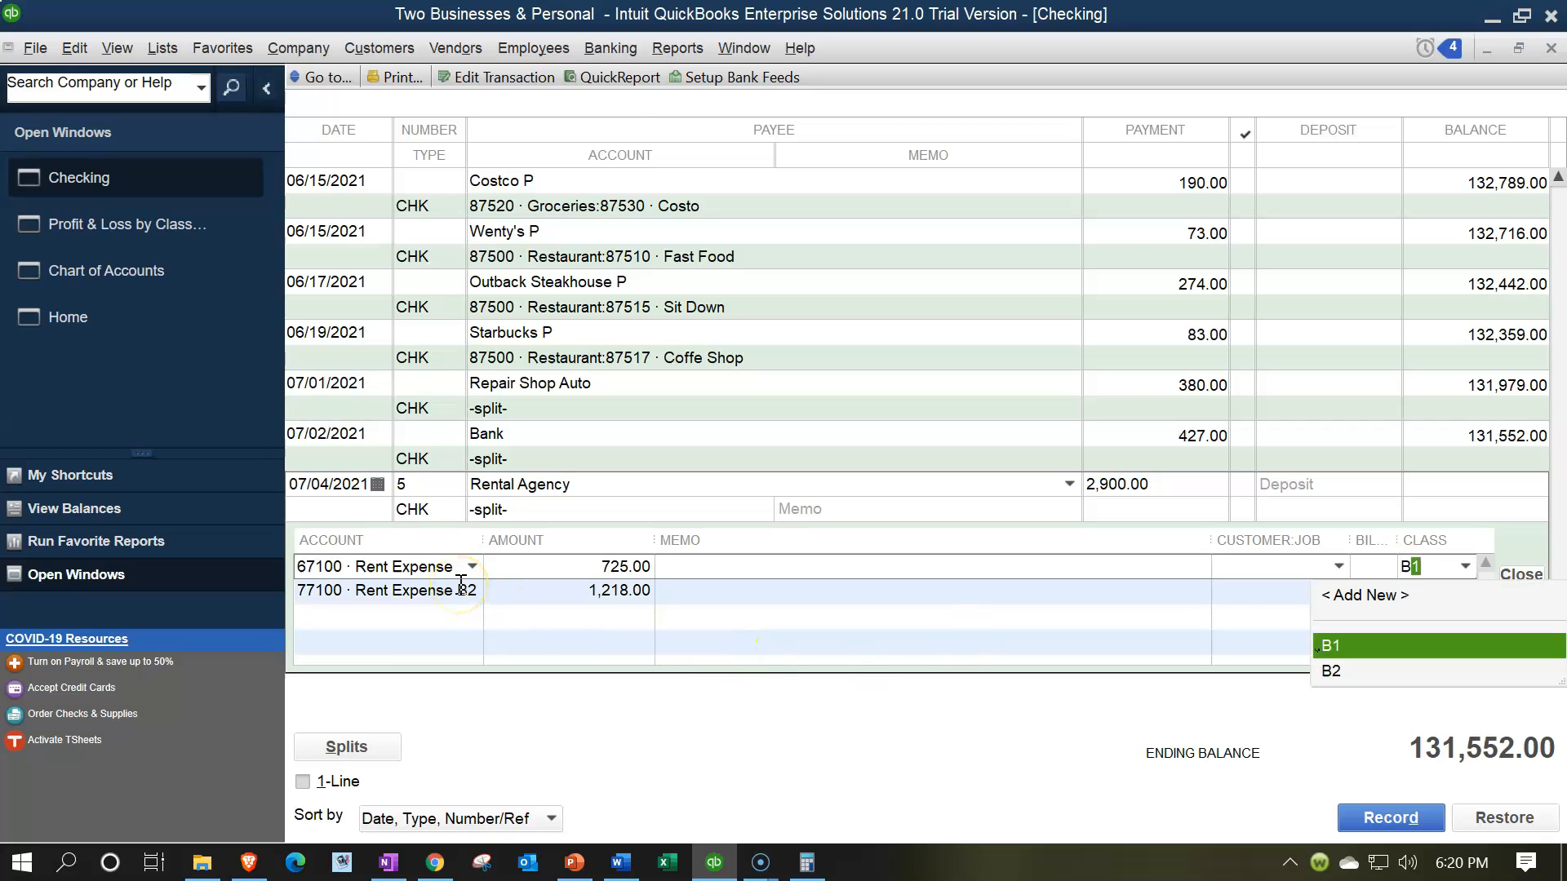
{"action": "key", "text": "Tab"}
{"action": "key", "text": "Tab"}
{"action": "key", "text": "Tab"}
{"action": "key", "text": "Tab"}
{"action": "key", "text": "Tab"}
{"action": "key", "text": "Tab"}
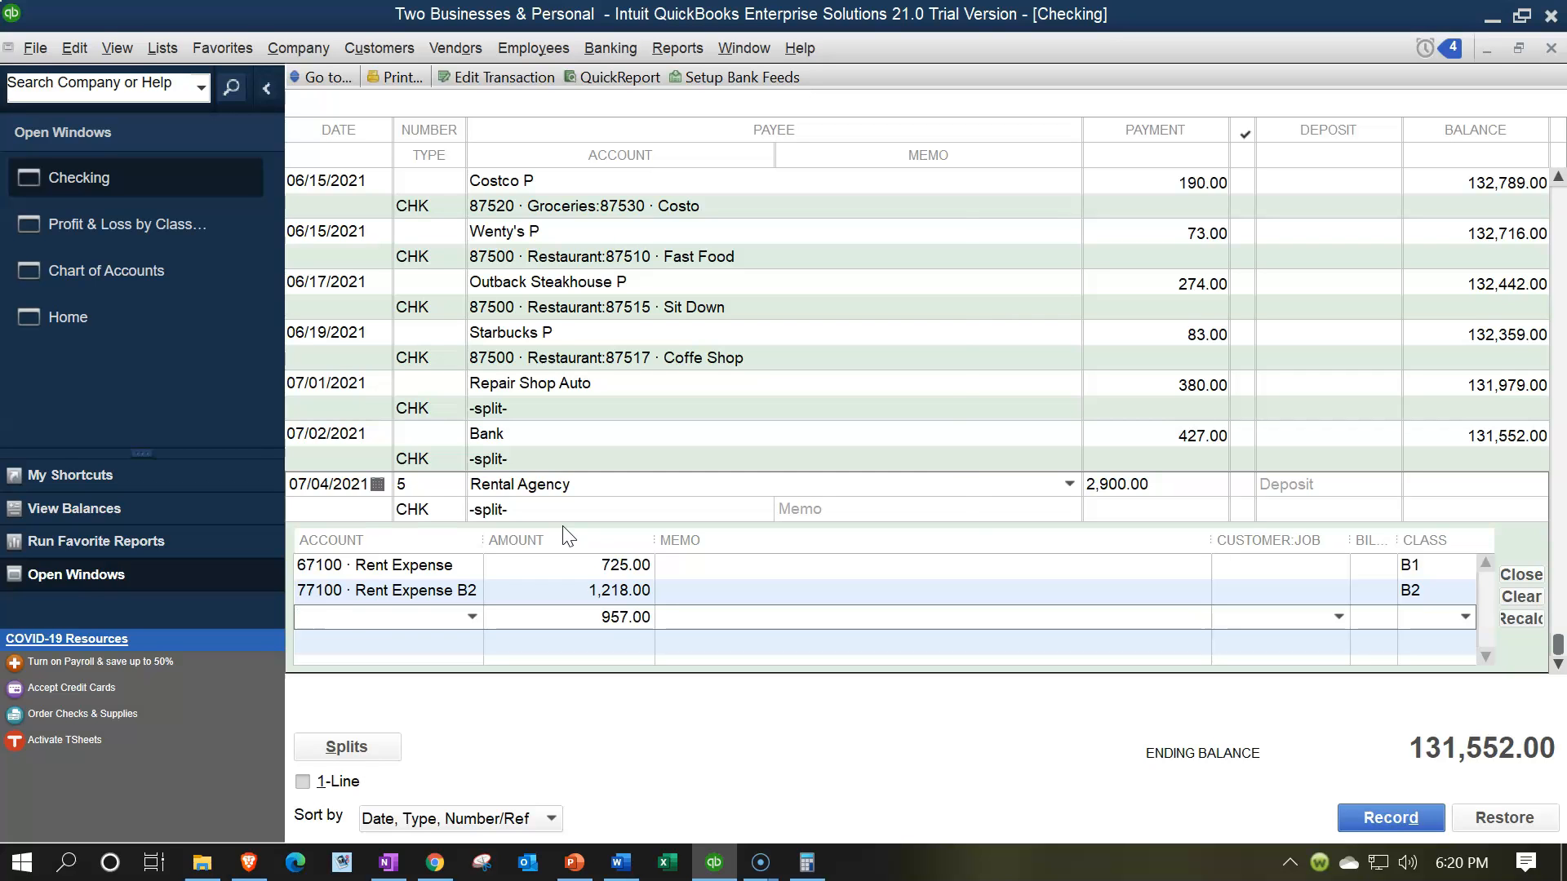
- Create expense account 87100 named Rent Expense P with class Personal from the third split line
{"action": "type", "text": "87100"}
{"action": "key", "text": "Tab"}
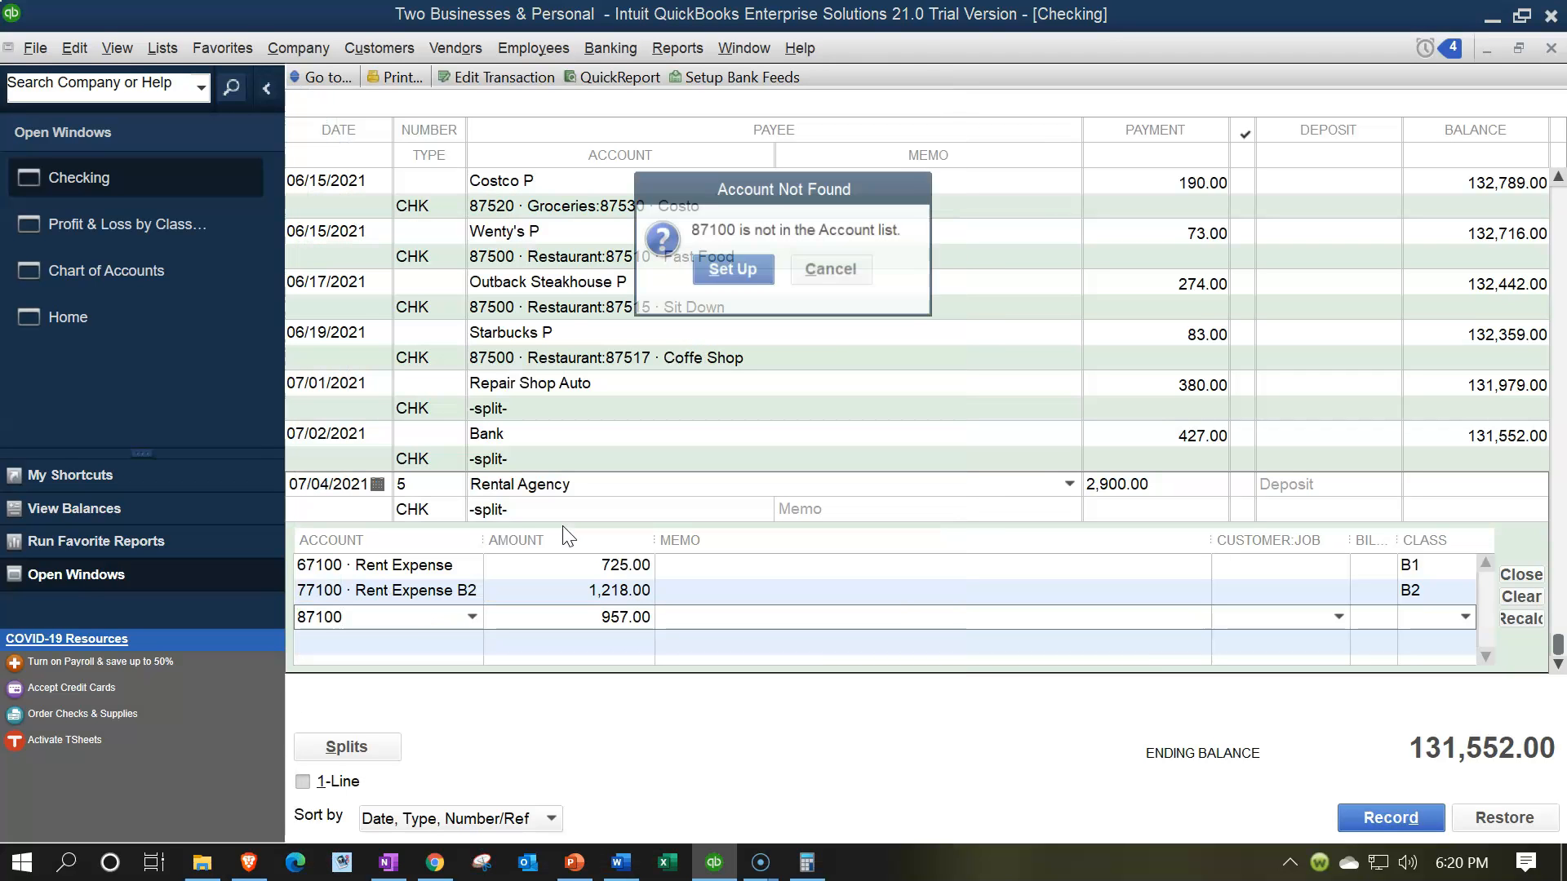
{"action": "key", "text": "Return"}
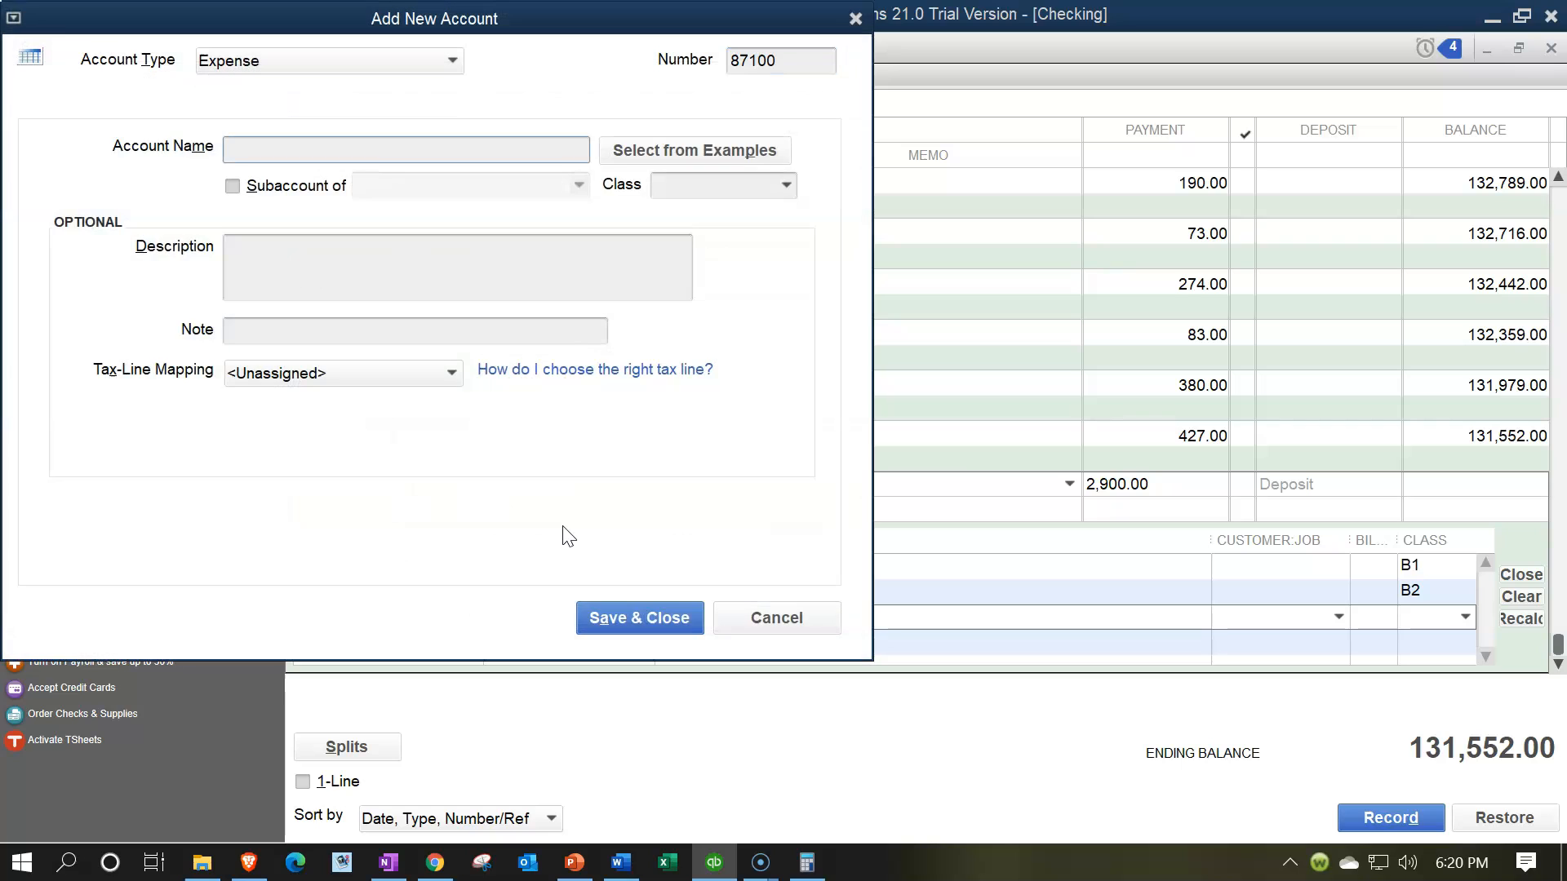
{"action": "type", "text": "Rent Expense P"}
{"action": "key", "text": "Tab"}
{"action": "key", "text": "Tab"}
{"action": "key", "text": "Tab"}
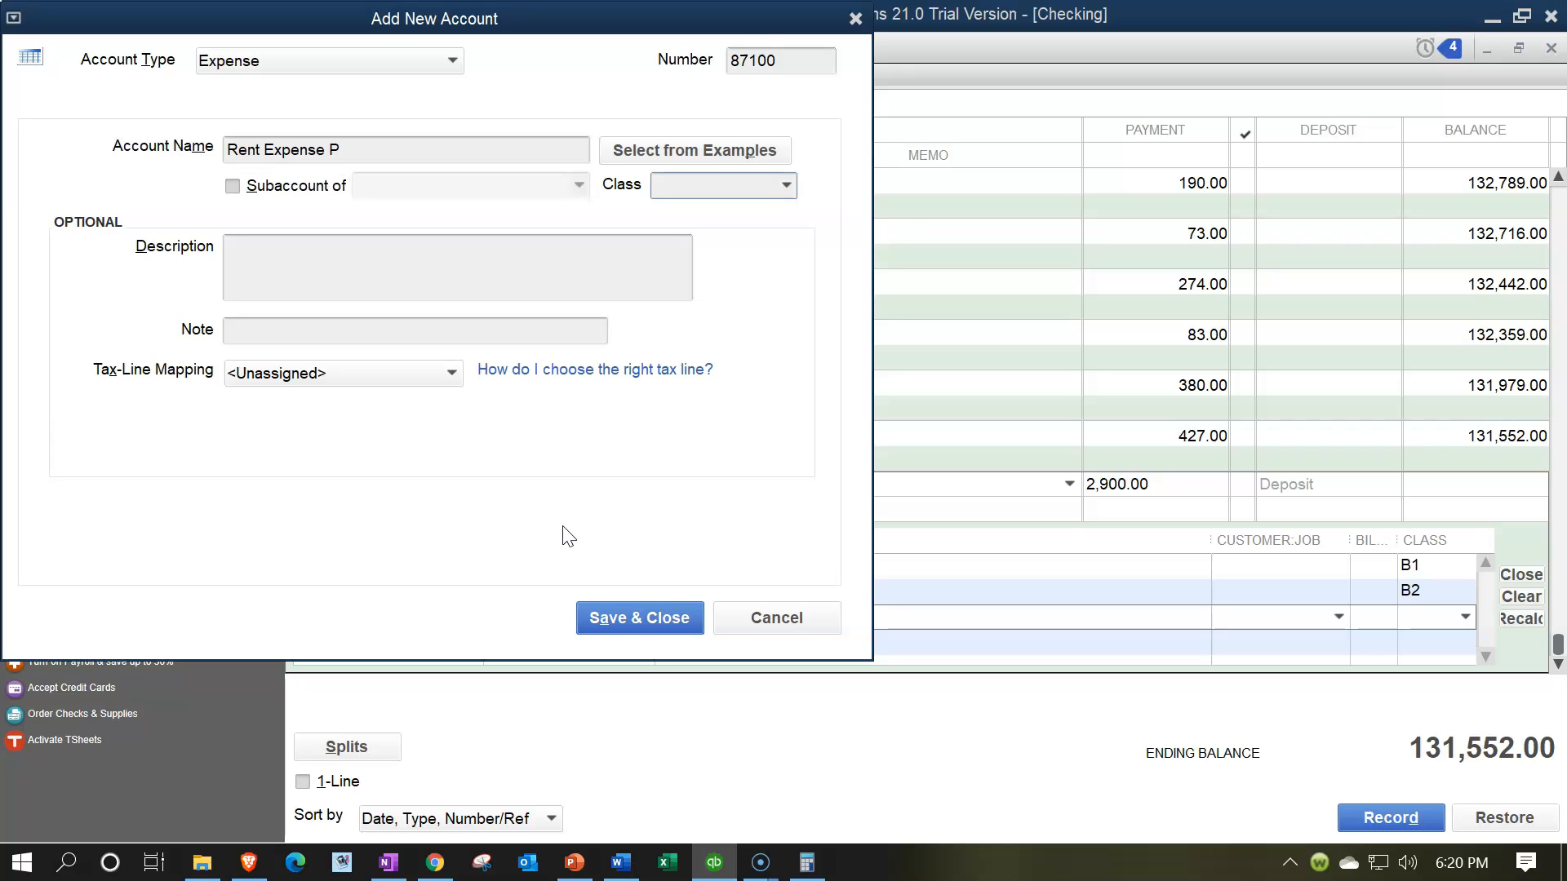
{"action": "type", "text": "P"}
{"action": "key", "text": "Tab"}
{"action": "left_click", "coordinate": [637, 618]}
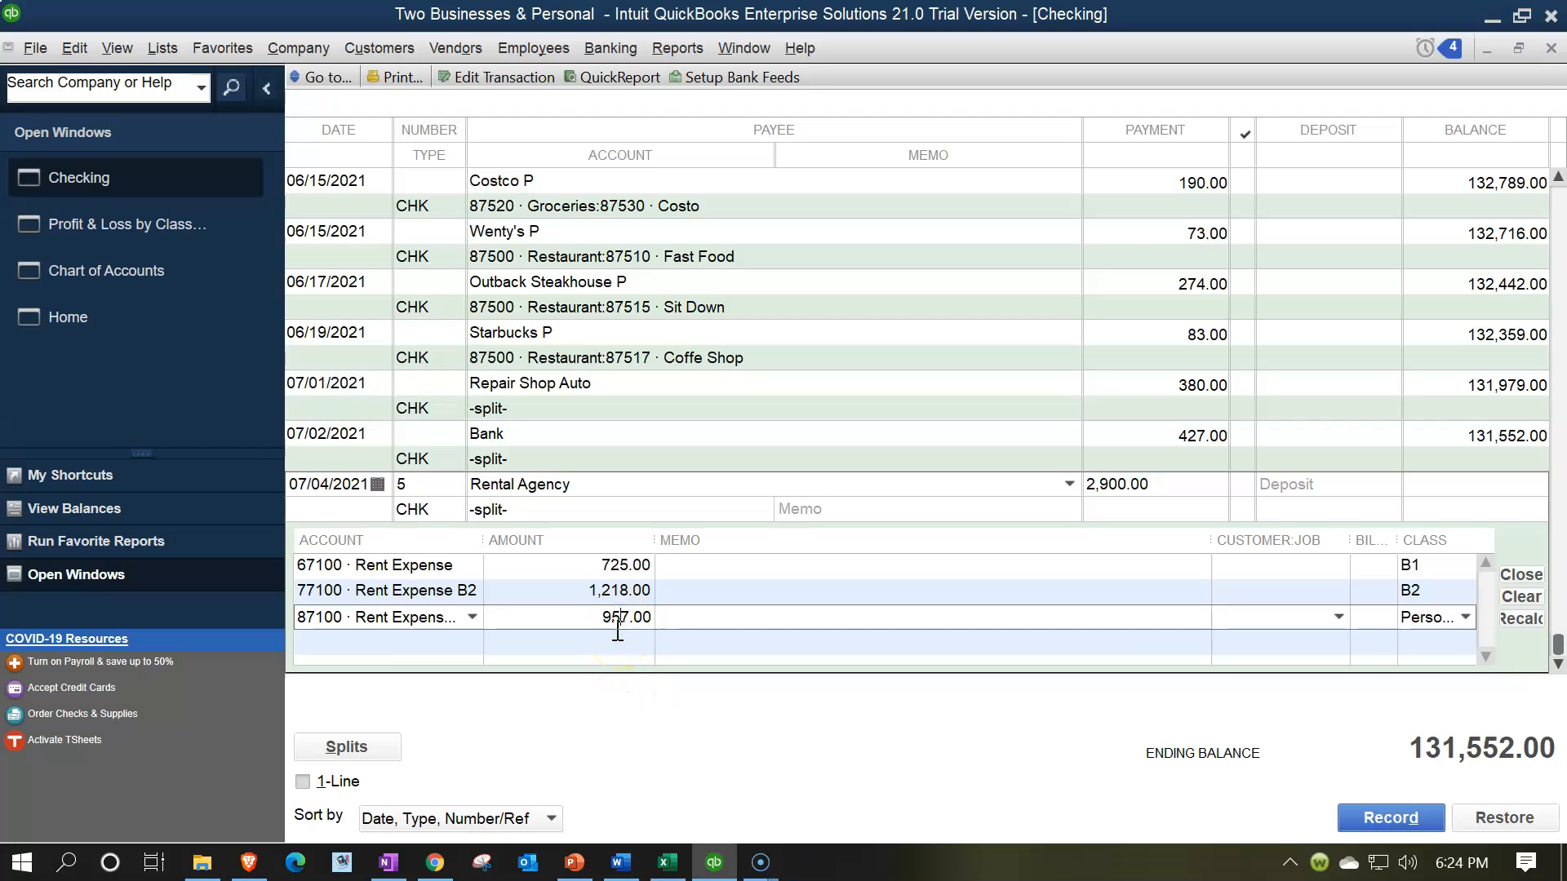
- Check the personal rent share in a compact Calculator by adding .25 and .42, subtracting 1 and multiplying by 2900, and close it
{"action": "key", "text": "XF86Calculator"}
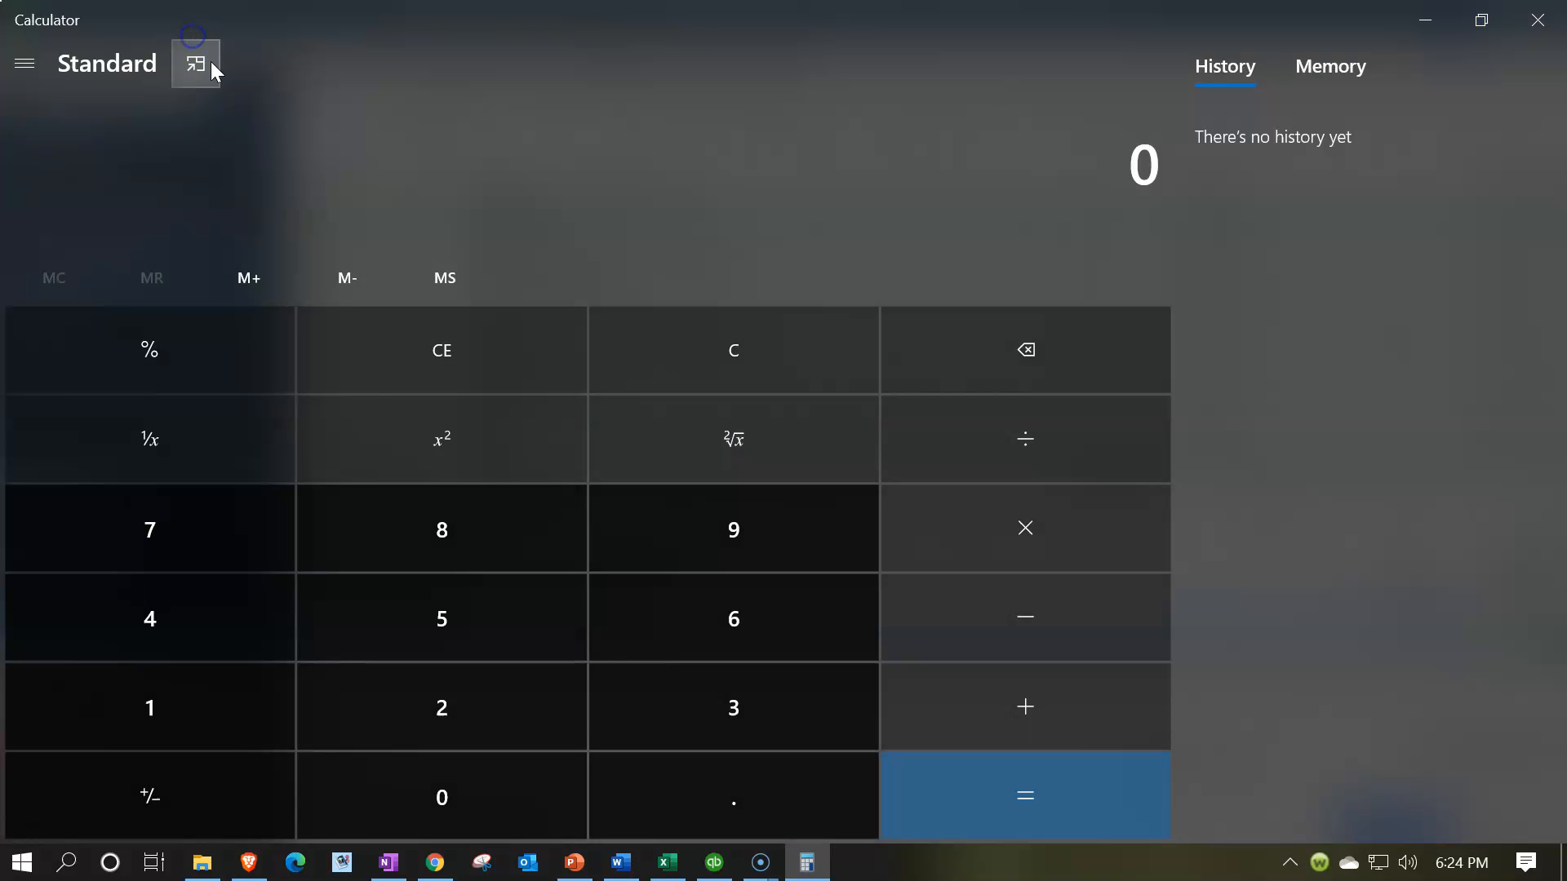
{"action": "left_click", "coordinate": [211, 61]}
{"action": "left_click_drag", "start_coordinate": [1323, 50], "coordinate": [979, 346]}
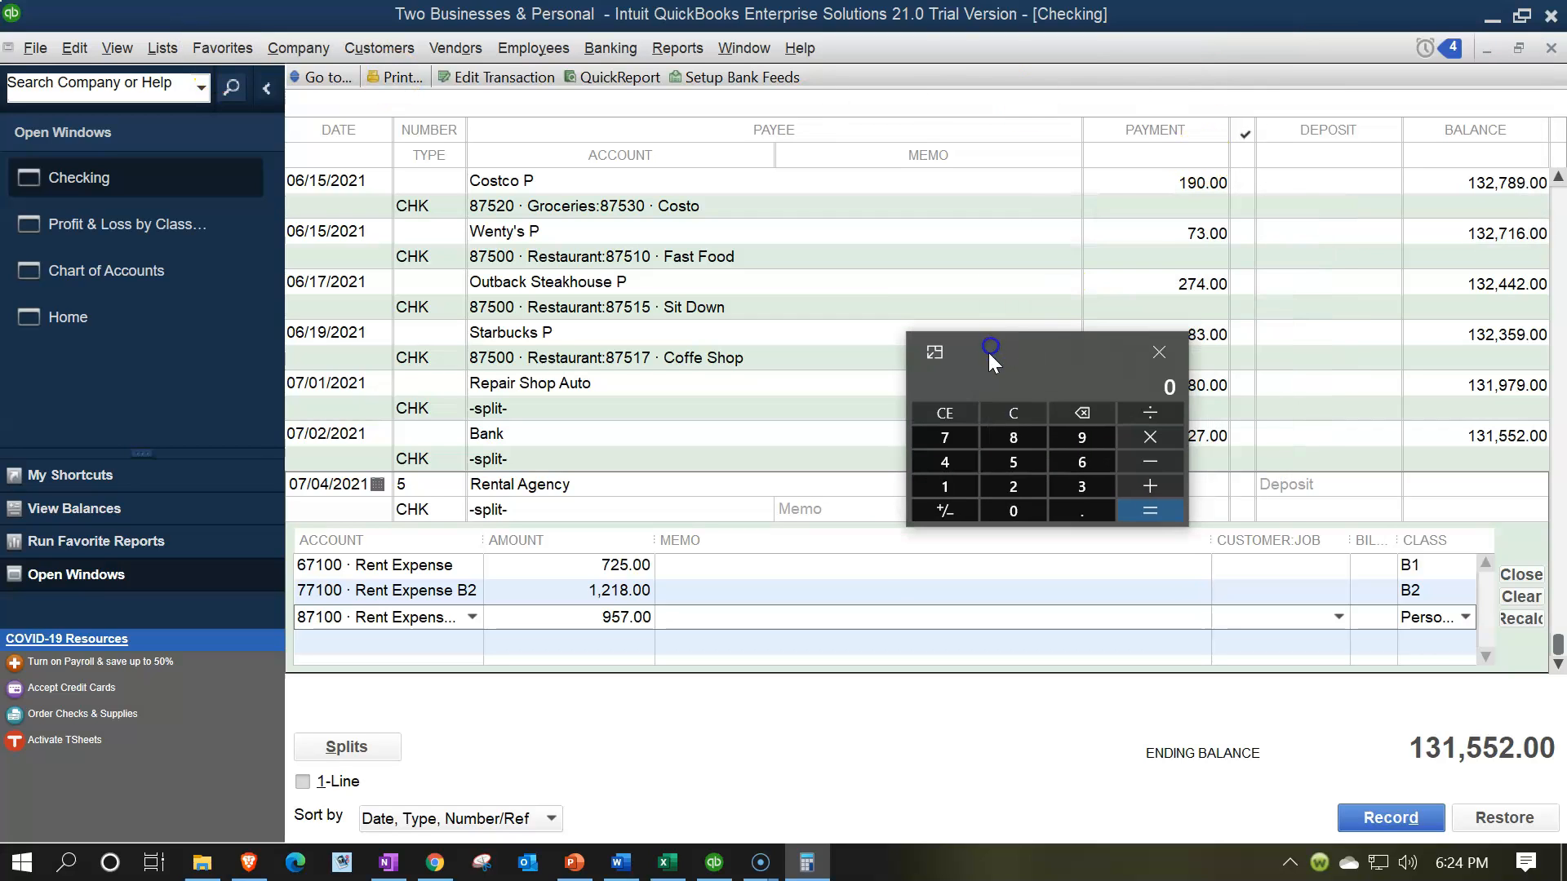
{"action": "type", "text": ".25+.42"}
{"action": "key", "text": "Return"}
{"action": "type", "text": "-1"}
{"action": "key", "text": "Return"}
{"action": "type", "text": "*"}
{"action": "left_click_drag", "start_coordinate": [1058, 349], "coordinate": [919, 425]}
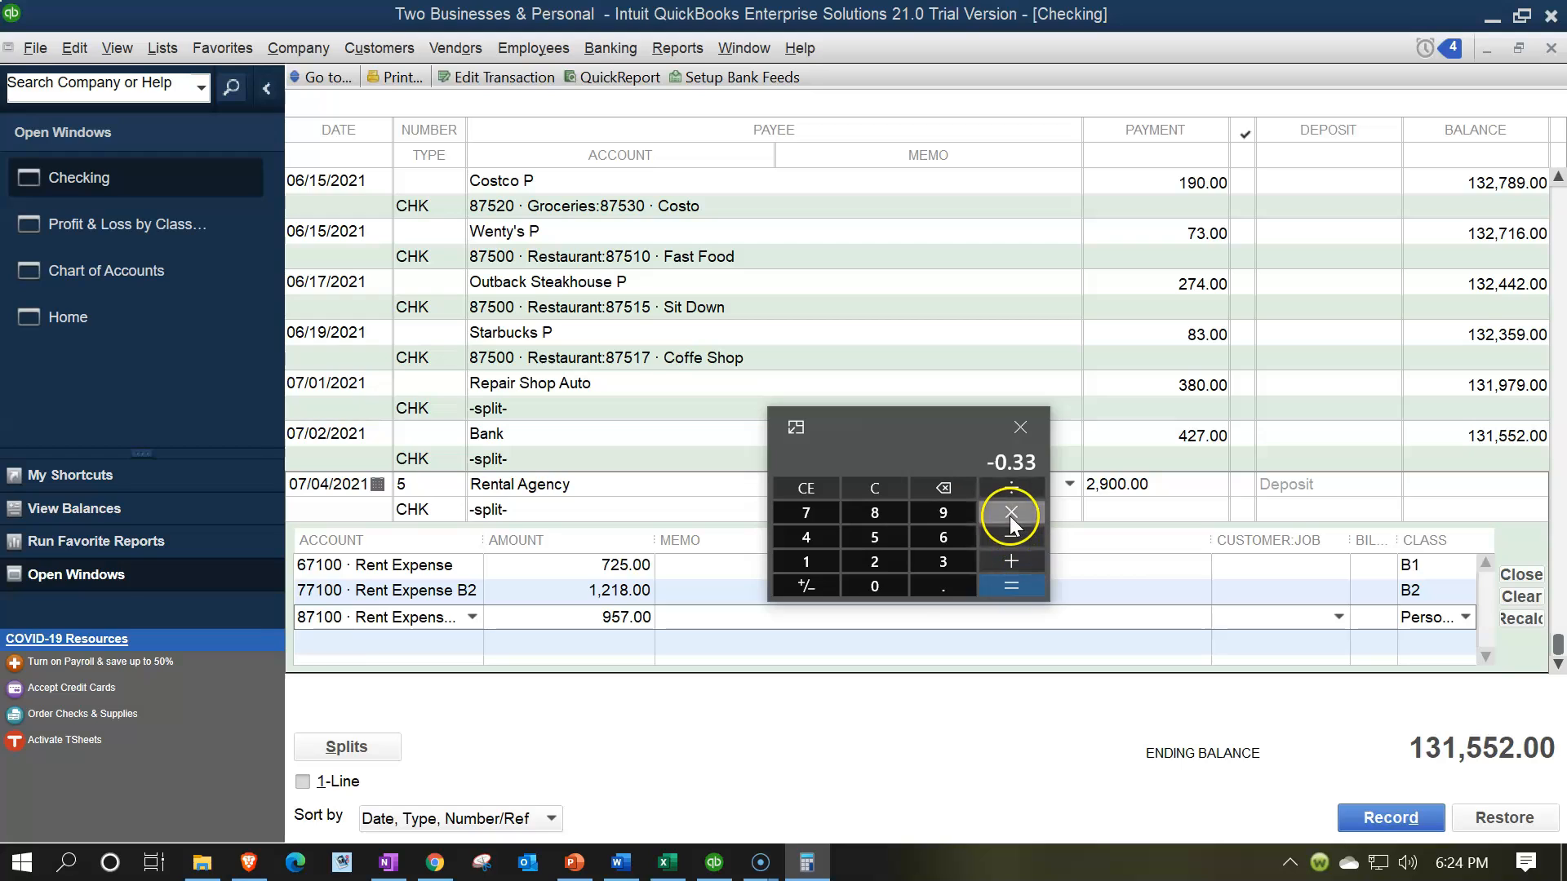
{"action": "type", "text": "2900"}
{"action": "key", "text": "Return"}
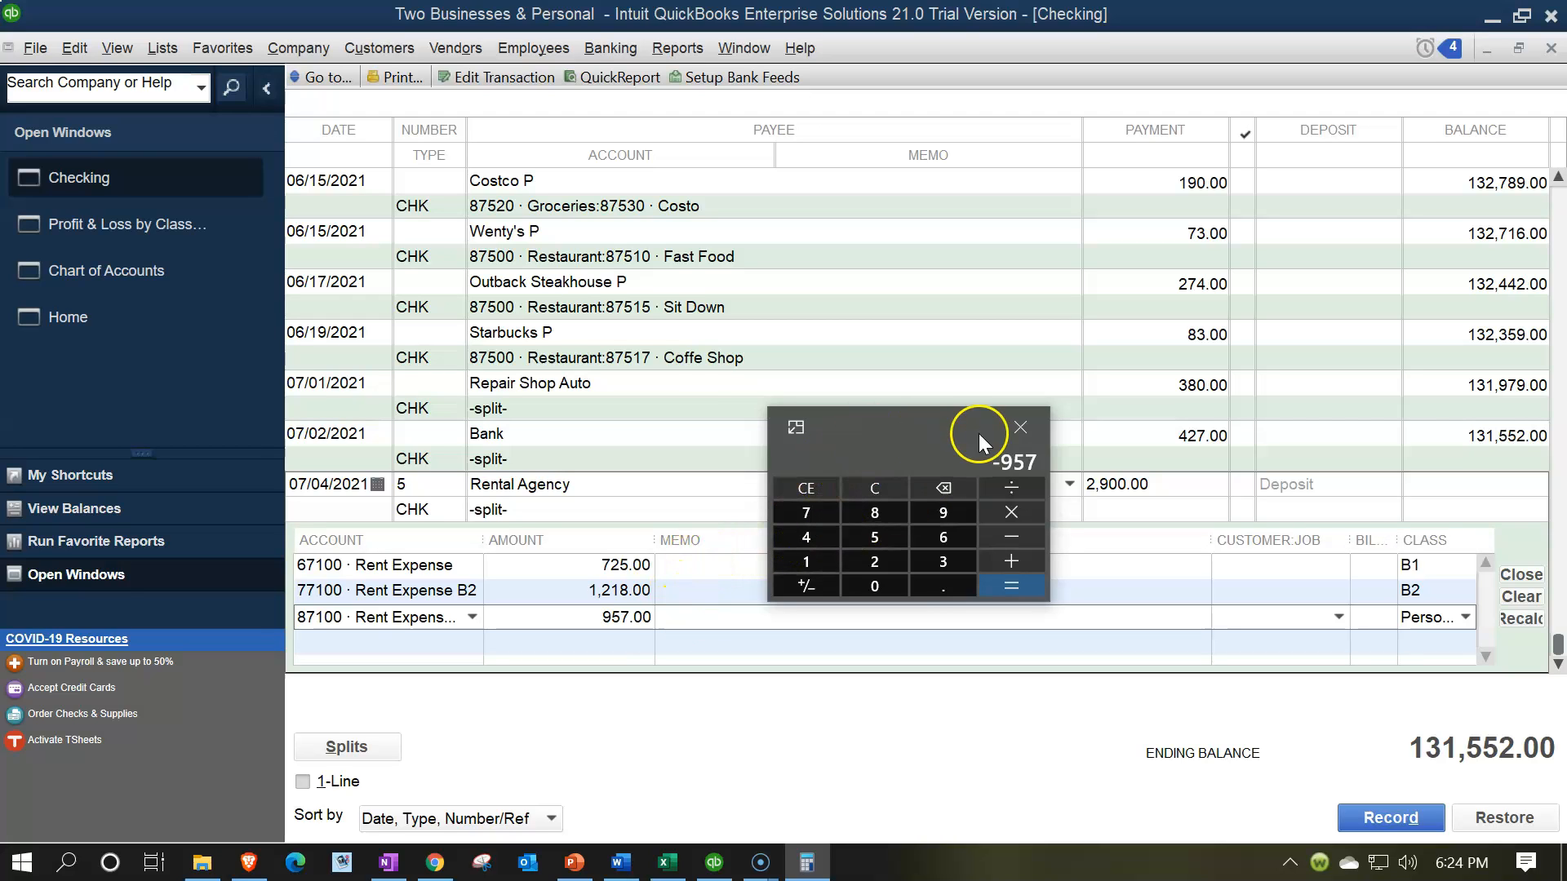
{"action": "left_click", "coordinate": [1020, 427]}
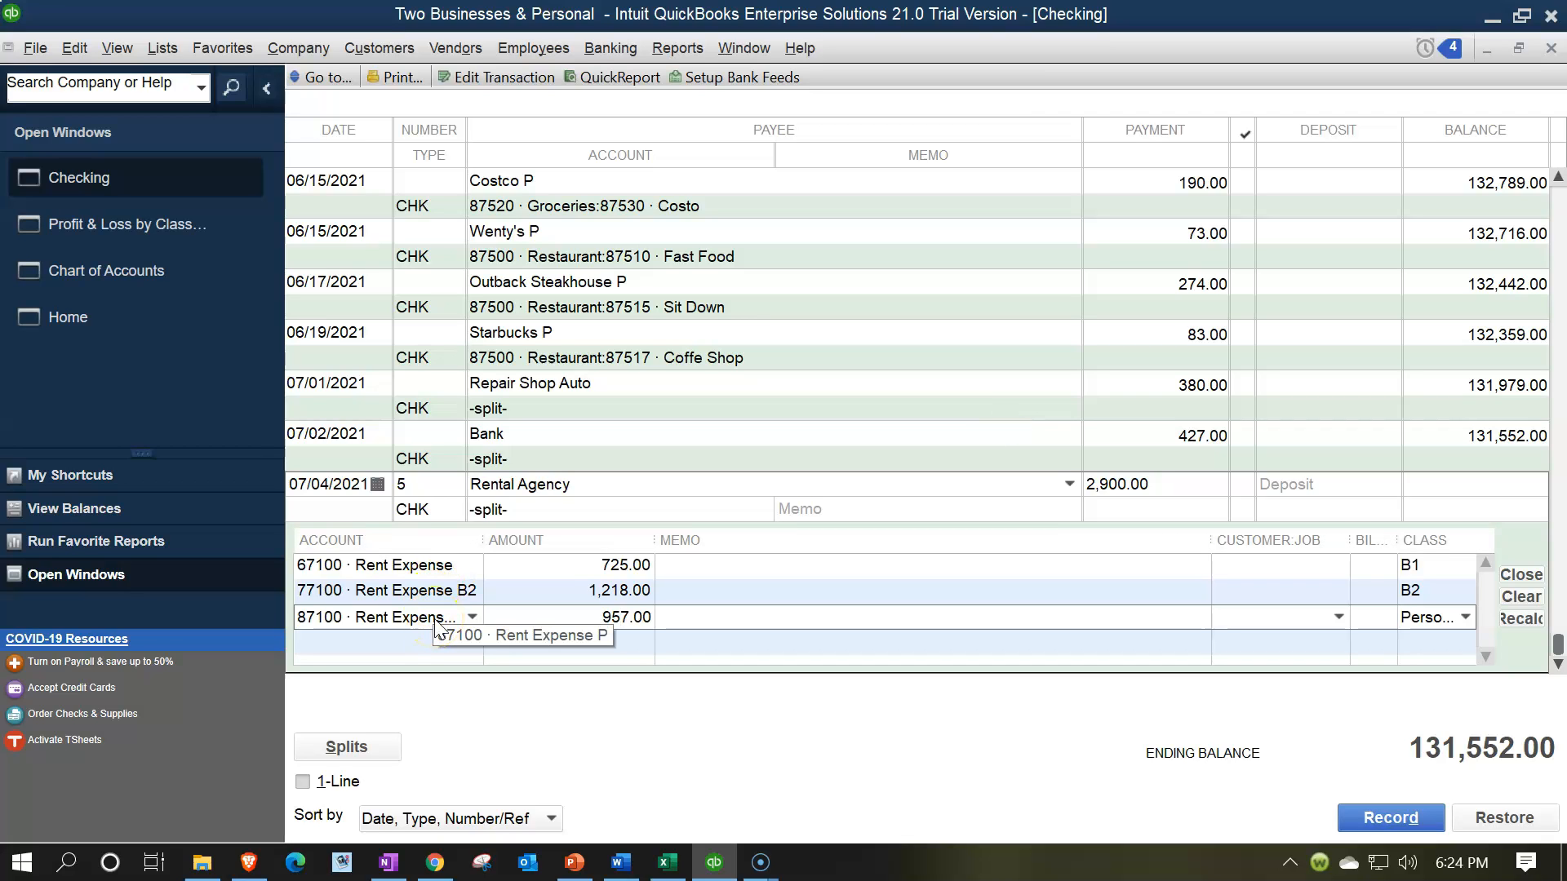
- Clear the account and class from the first Rental Agency split line
{"action": "left_click", "coordinate": [430, 627]}
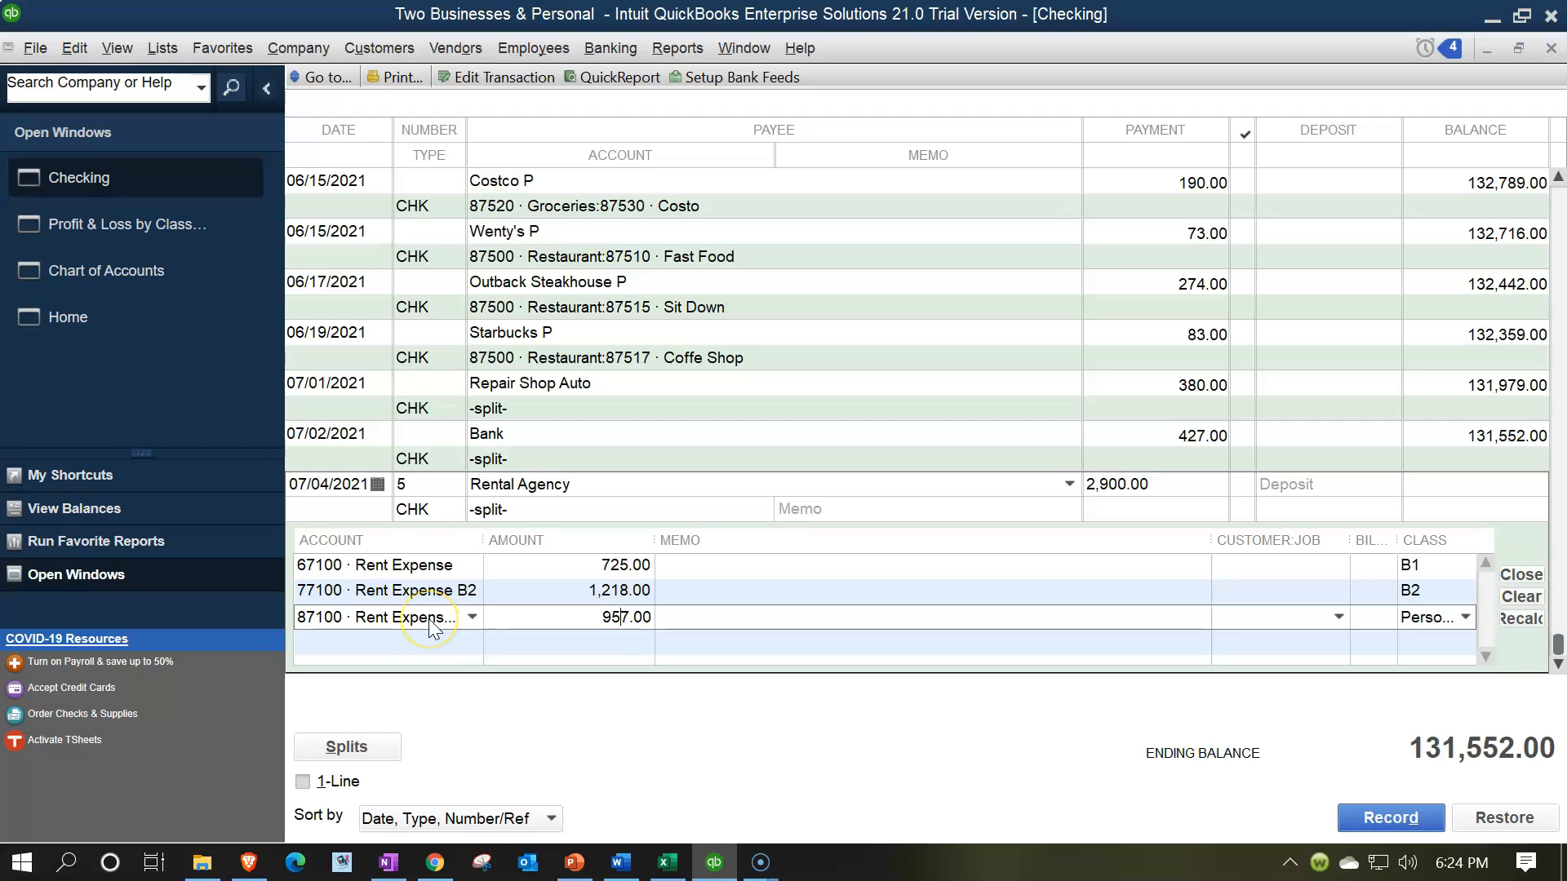
{"action": "left_click", "coordinate": [409, 571]}
{"action": "left_click_drag", "start_coordinate": [454, 566], "coordinate": [317, 508]}
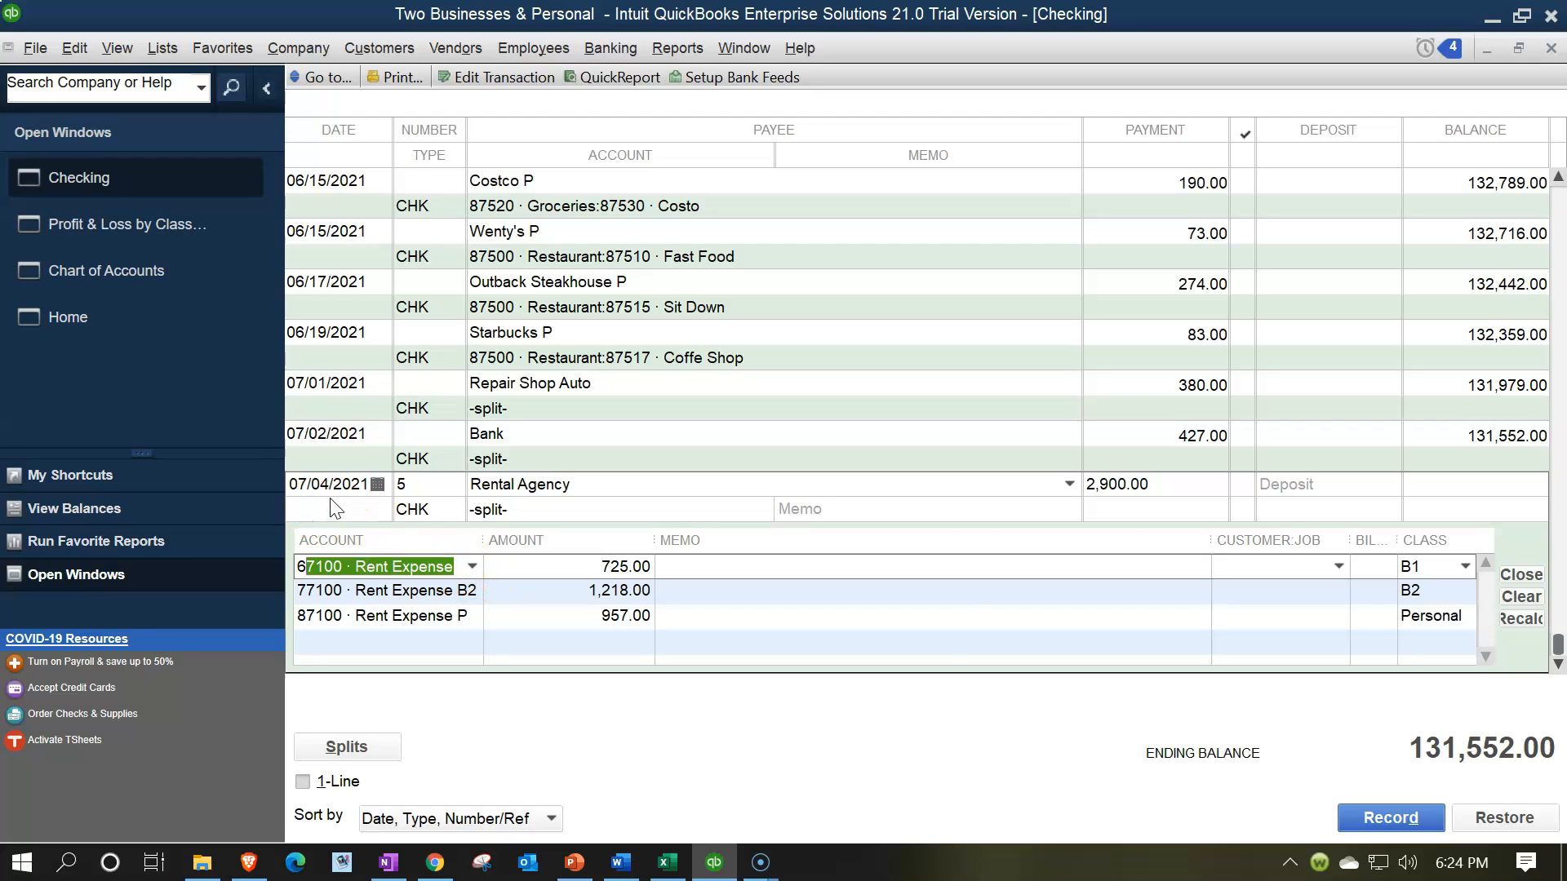
{"action": "key", "text": "BackSpace"}
{"action": "key", "text": "BackSpace"}
{"action": "key", "text": "BackSpace"}
{"action": "key", "text": "BackSpace"}
{"action": "key", "text": "BackSpace"}
{"action": "key", "text": "BackSpace"}
{"action": "key", "text": "BackSpace"}
{"action": "key", "text": "BackSpace"}
{"action": "key", "text": "BackSpace"}
{"action": "key", "text": "BackSpace"}
{"action": "key", "text": "BackSpace"}
{"action": "key", "text": "BackSpace"}
{"action": "key", "text": "BackSpace"}
{"action": "key", "text": "BackSpace"}
{"action": "key", "text": "BackSpace"}
{"action": "key", "text": "BackSpace"}
{"action": "key", "text": "BackSpace"}
{"action": "key", "text": "BackSpace"}
{"action": "key", "text": "BackSpace"}
{"action": "key", "text": "BackSpace"}
{"action": "key", "text": "Tab"}
{"action": "key", "text": "Tab"}
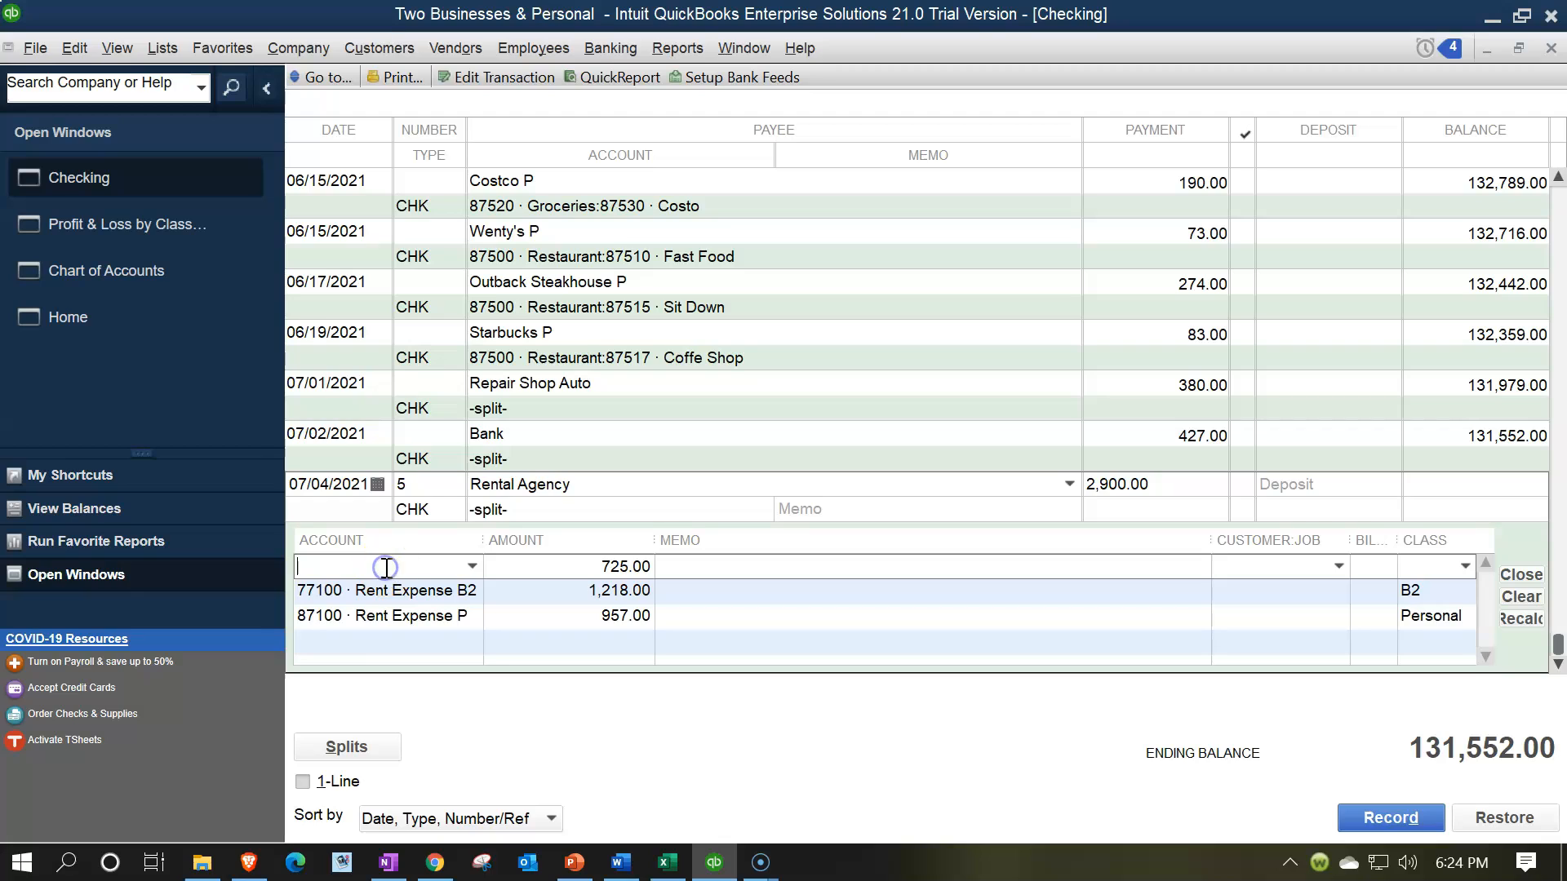
- Clear the first split line's amount and the contents of the 77100 Rent Expense B2 split line
{"action": "key", "text": "shift+Tab"}
{"action": "key", "text": "BackSpace"}
{"action": "key", "text": "Tab"}
{"action": "key", "text": "Tab"}
{"action": "key", "text": "BackSpace"}
{"action": "key", "text": "Tab"}
{"action": "key", "text": "BackSpace"}
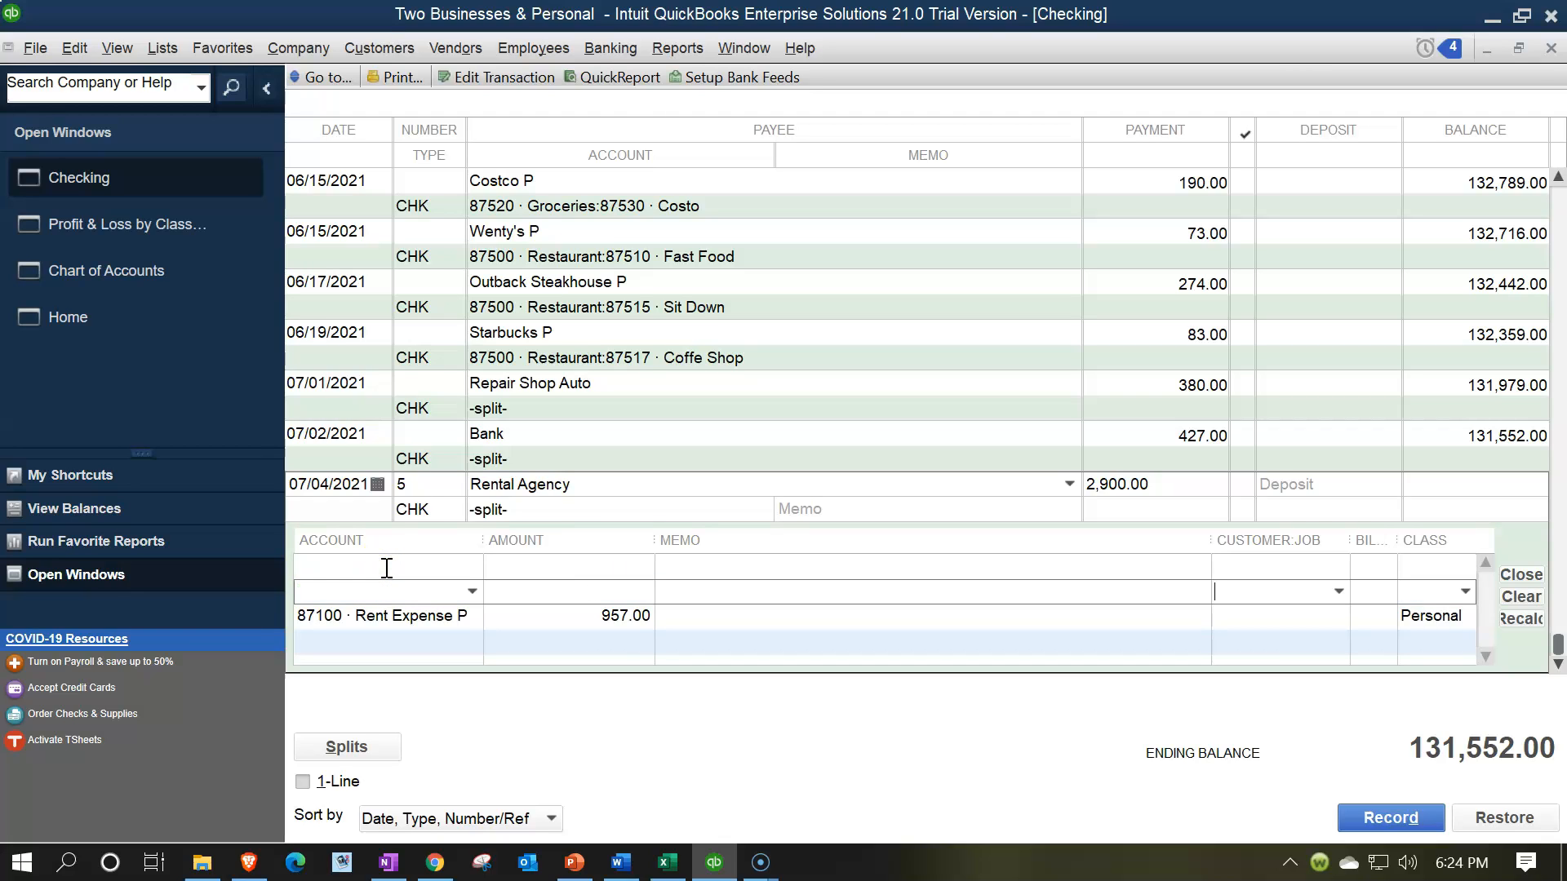
- Clear the account, class and amount from the 87100 Rent Expense P split line
{"action": "key", "text": "Tab"}
{"action": "key", "text": "Tab"}
{"action": "key", "text": "BackSpace"}
{"action": "key", "text": "Tab"}
{"action": "key", "text": "Tab"}
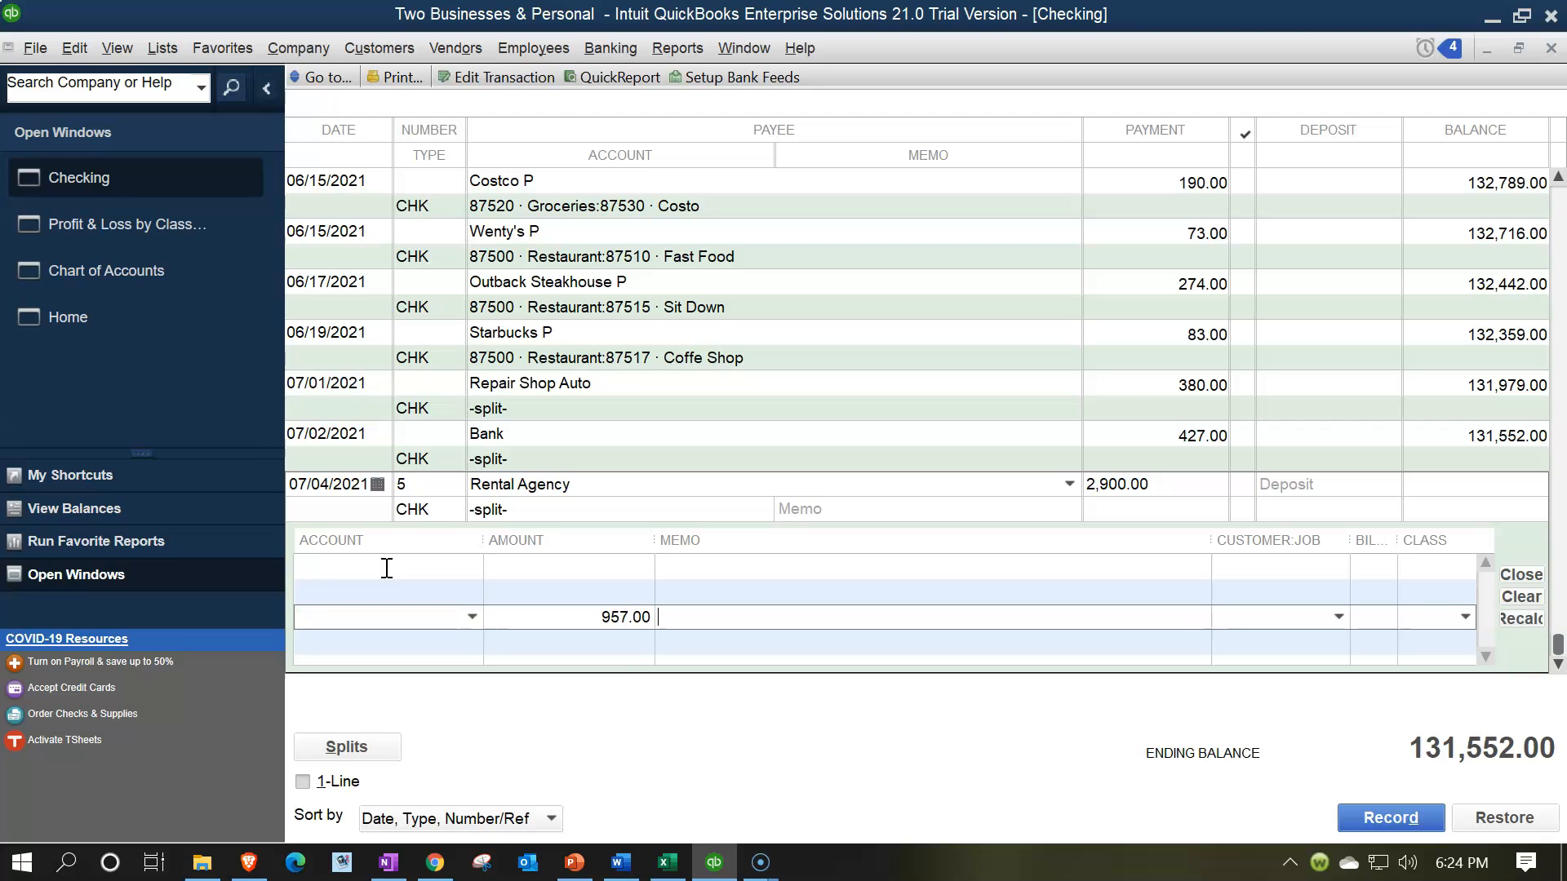
{"action": "left_click_drag", "start_coordinate": [601, 617], "coordinate": [719, 617]}
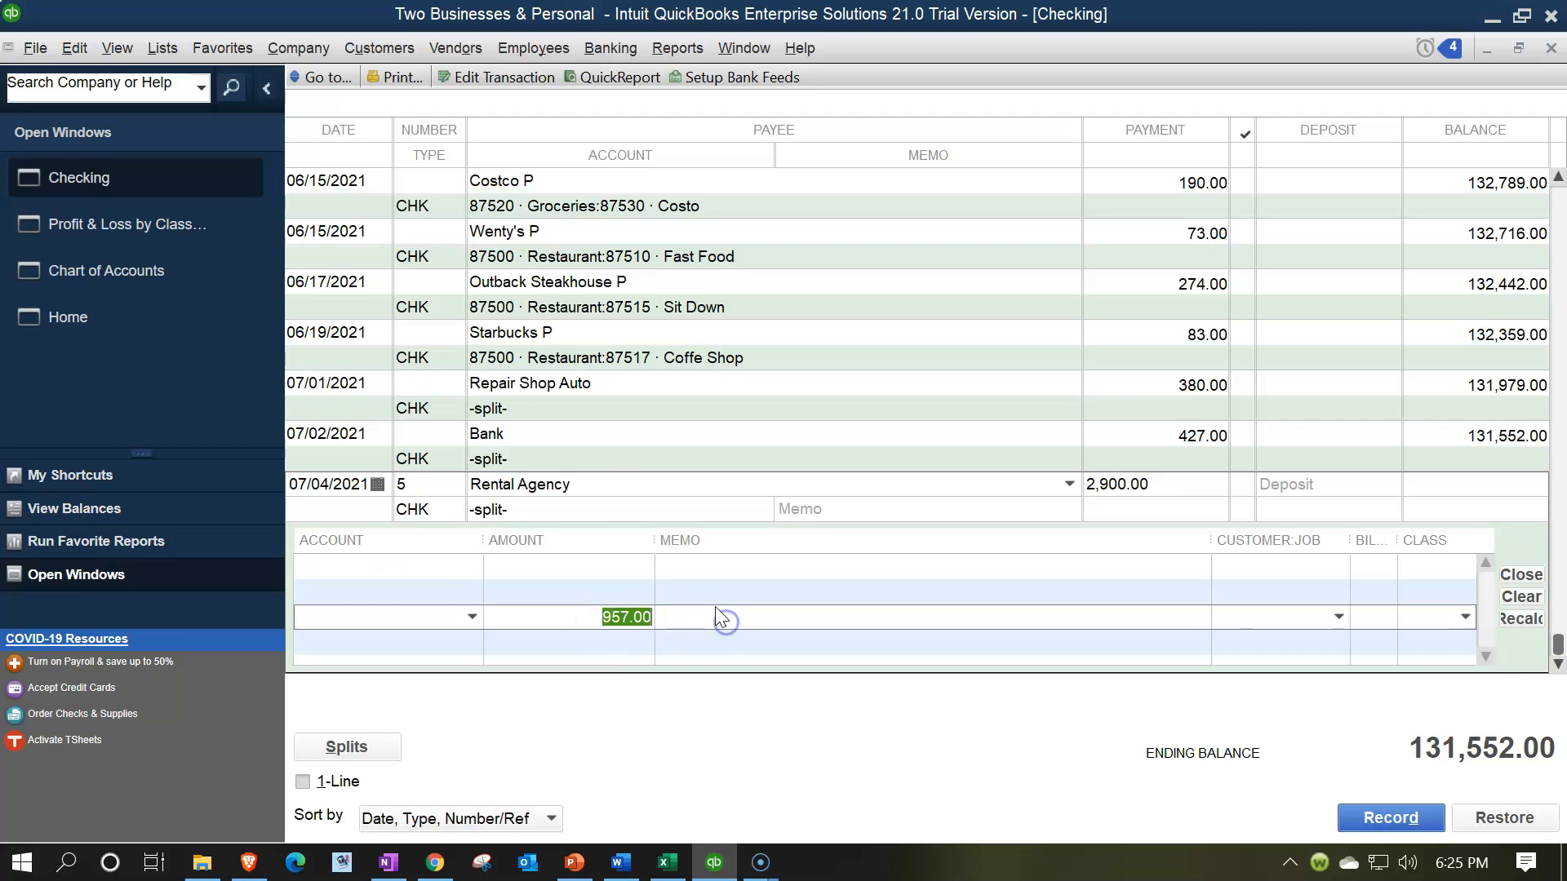
{"action": "key", "text": "BackSpace"}
- Enter a single Rental Agency split line for 67100 Rent Expense at 2900 without a class, and record the payment with its future date
{"action": "left_click", "coordinate": [329, 583]}
{"action": "type", "text": "r"}
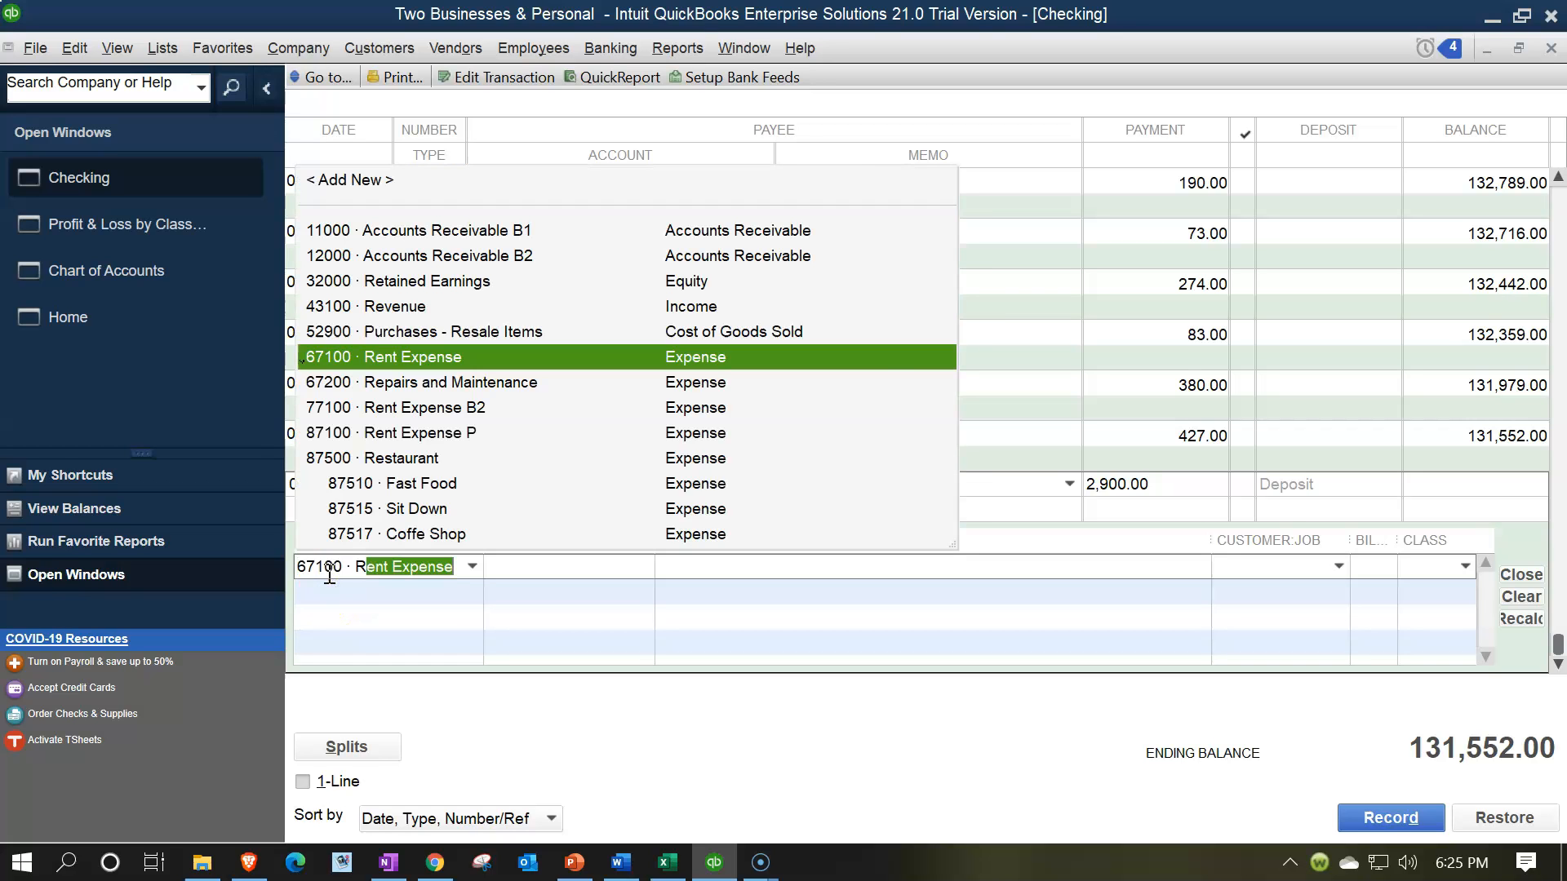
{"action": "key", "text": "Tab"}
{"action": "left_click", "coordinate": [1425, 569]}
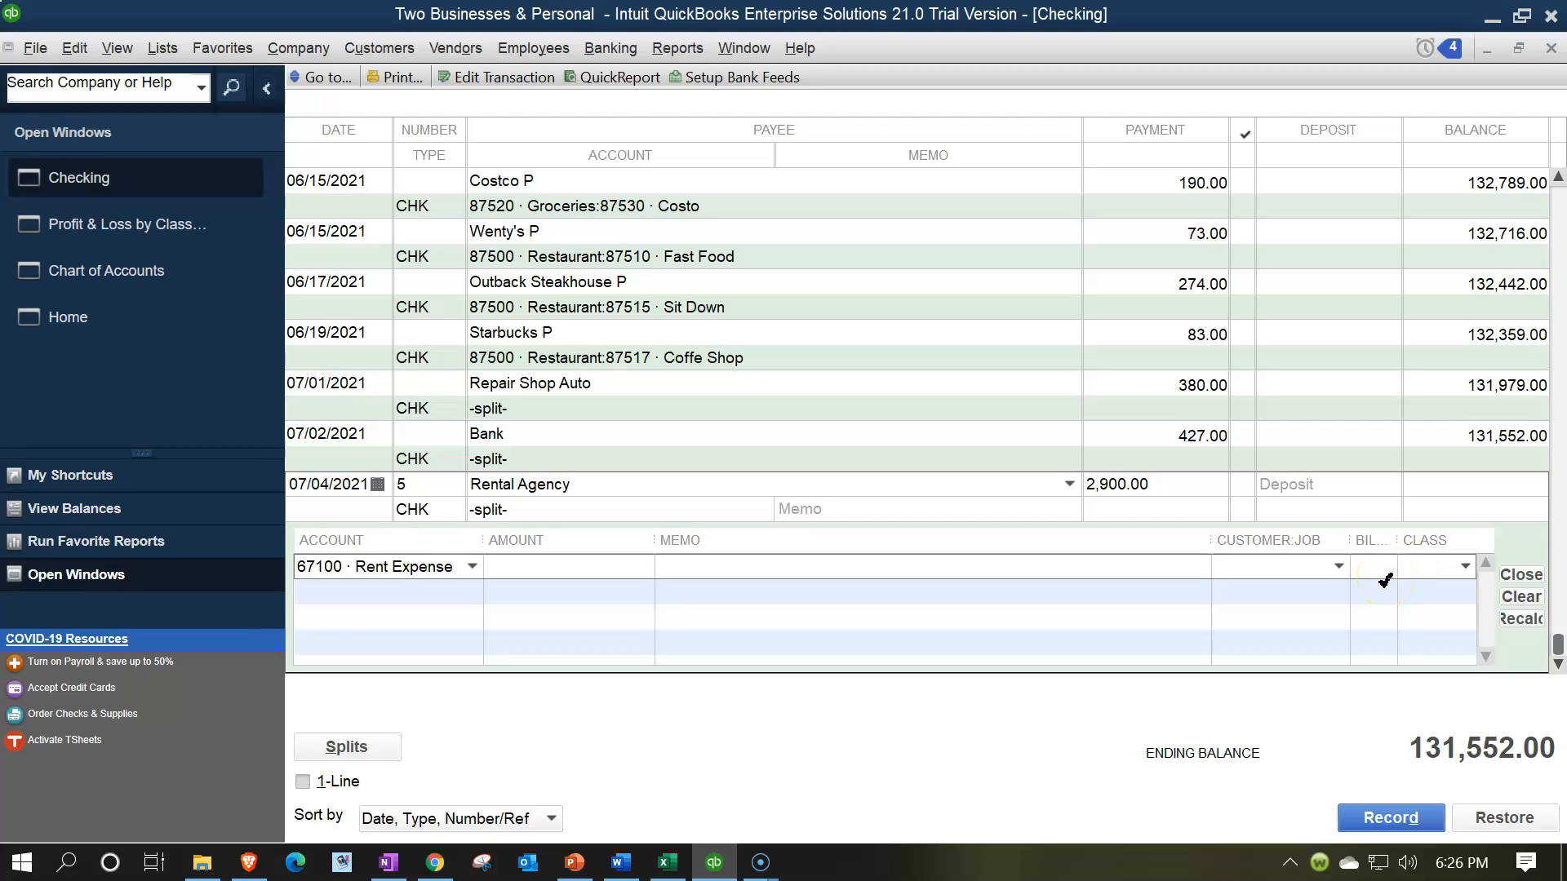
{"action": "left_click", "coordinate": [1414, 575]}
{"action": "left_click", "coordinate": [620, 566]}
{"action": "type", "text": "2900"}
{"action": "key", "text": "Tab"}
{"action": "left_click", "coordinate": [1365, 818]}
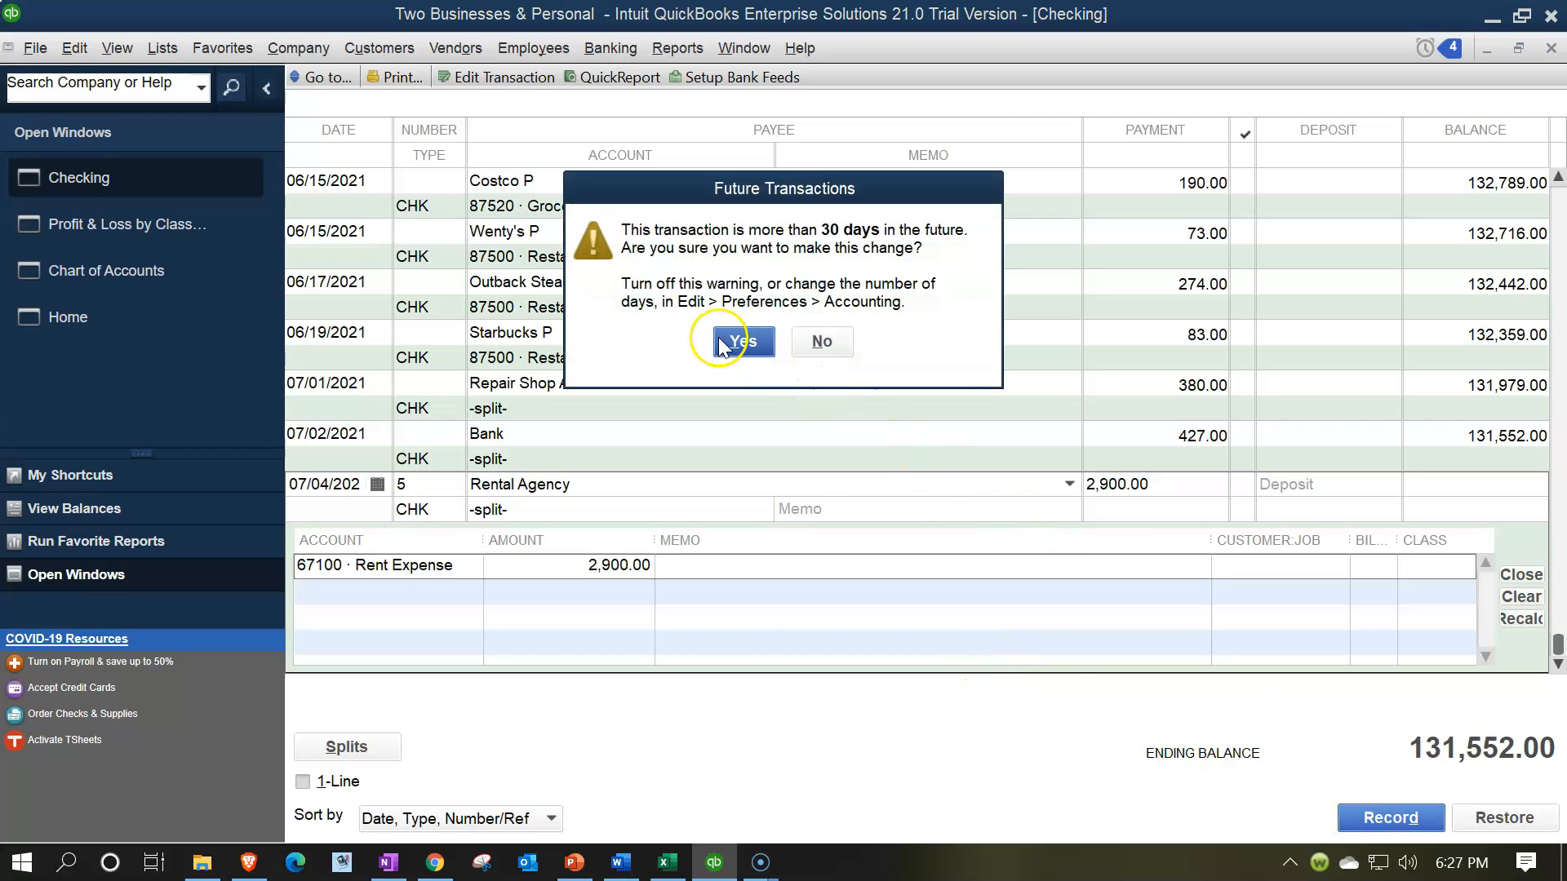
{"action": "left_click", "coordinate": [718, 336]}
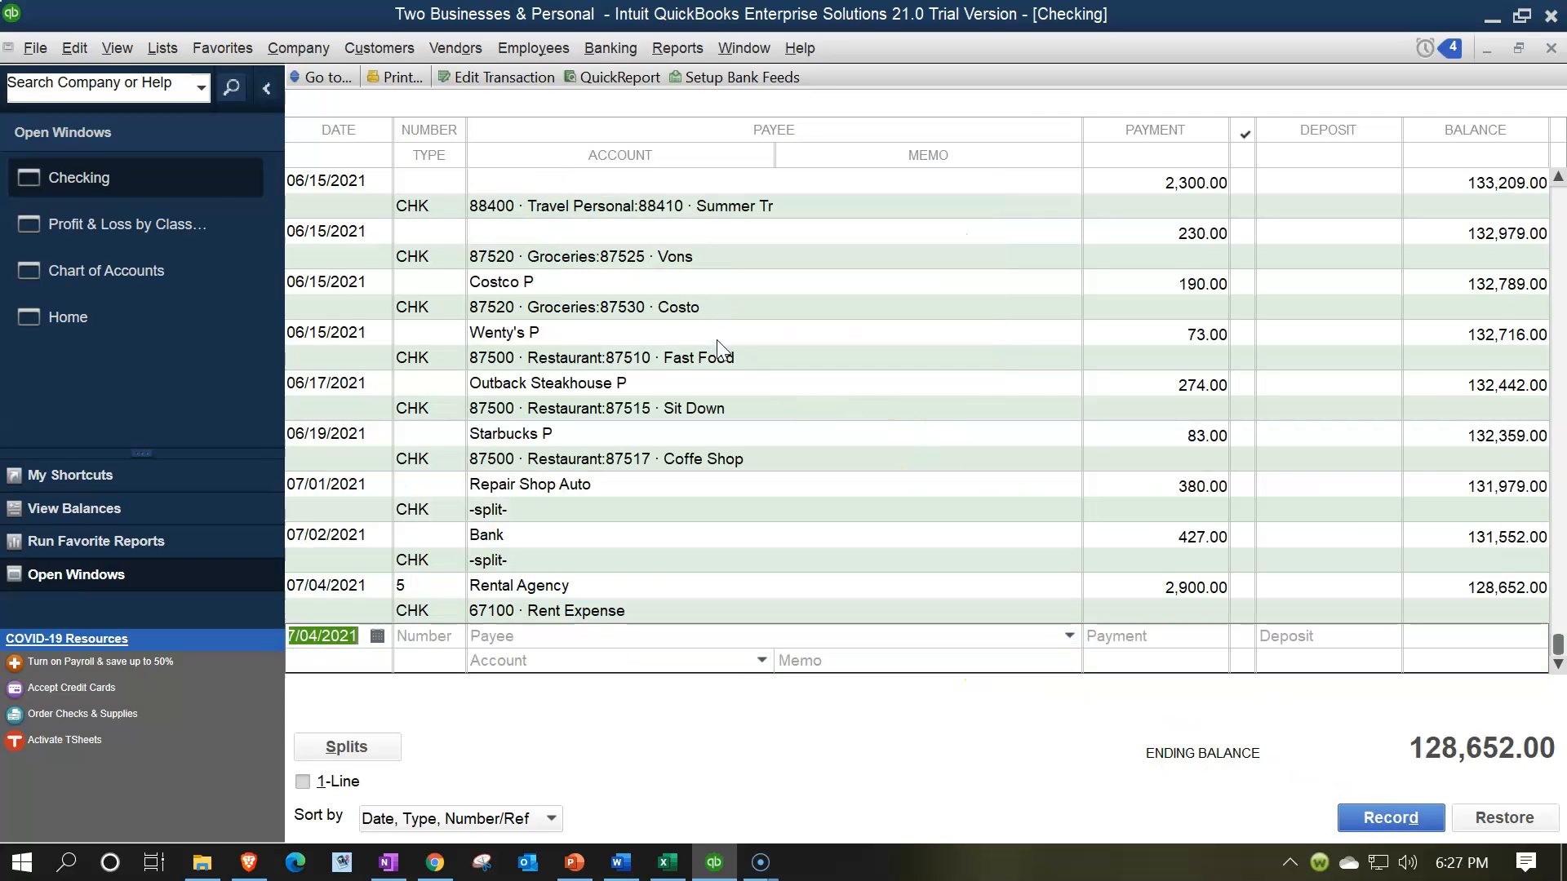
- Drill from the unclassified 67100 Rent Expense amount in the Profit & Loss by Class report to the Rental Agency check
{"action": "left_click", "coordinate": [175, 224]}
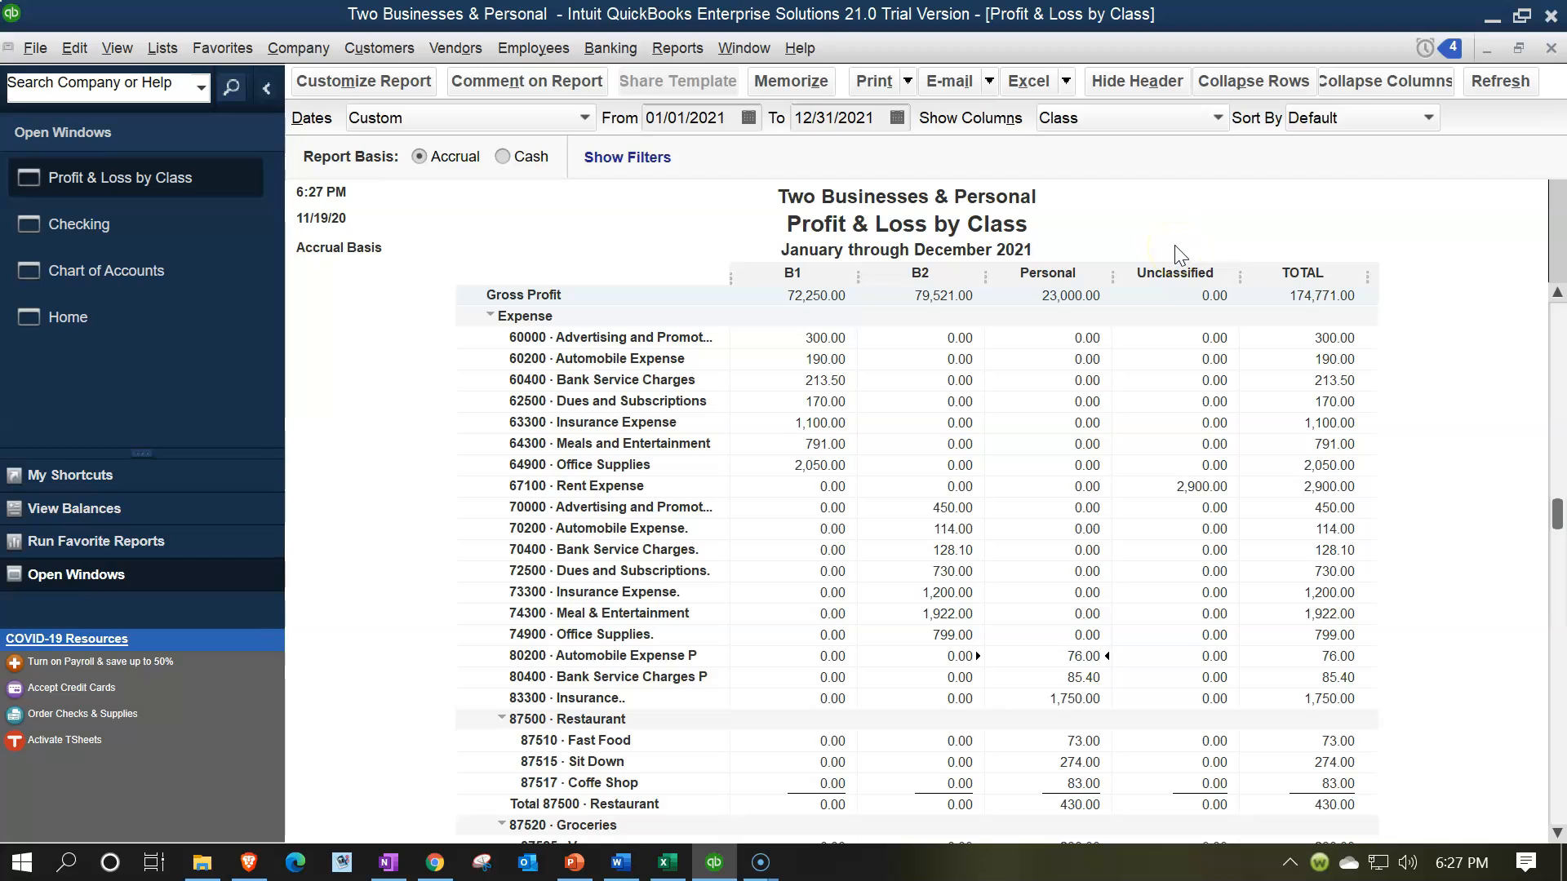
{"action": "left_click", "coordinate": [1208, 488]}
{"action": "double_click", "coordinate": [1207, 488]}
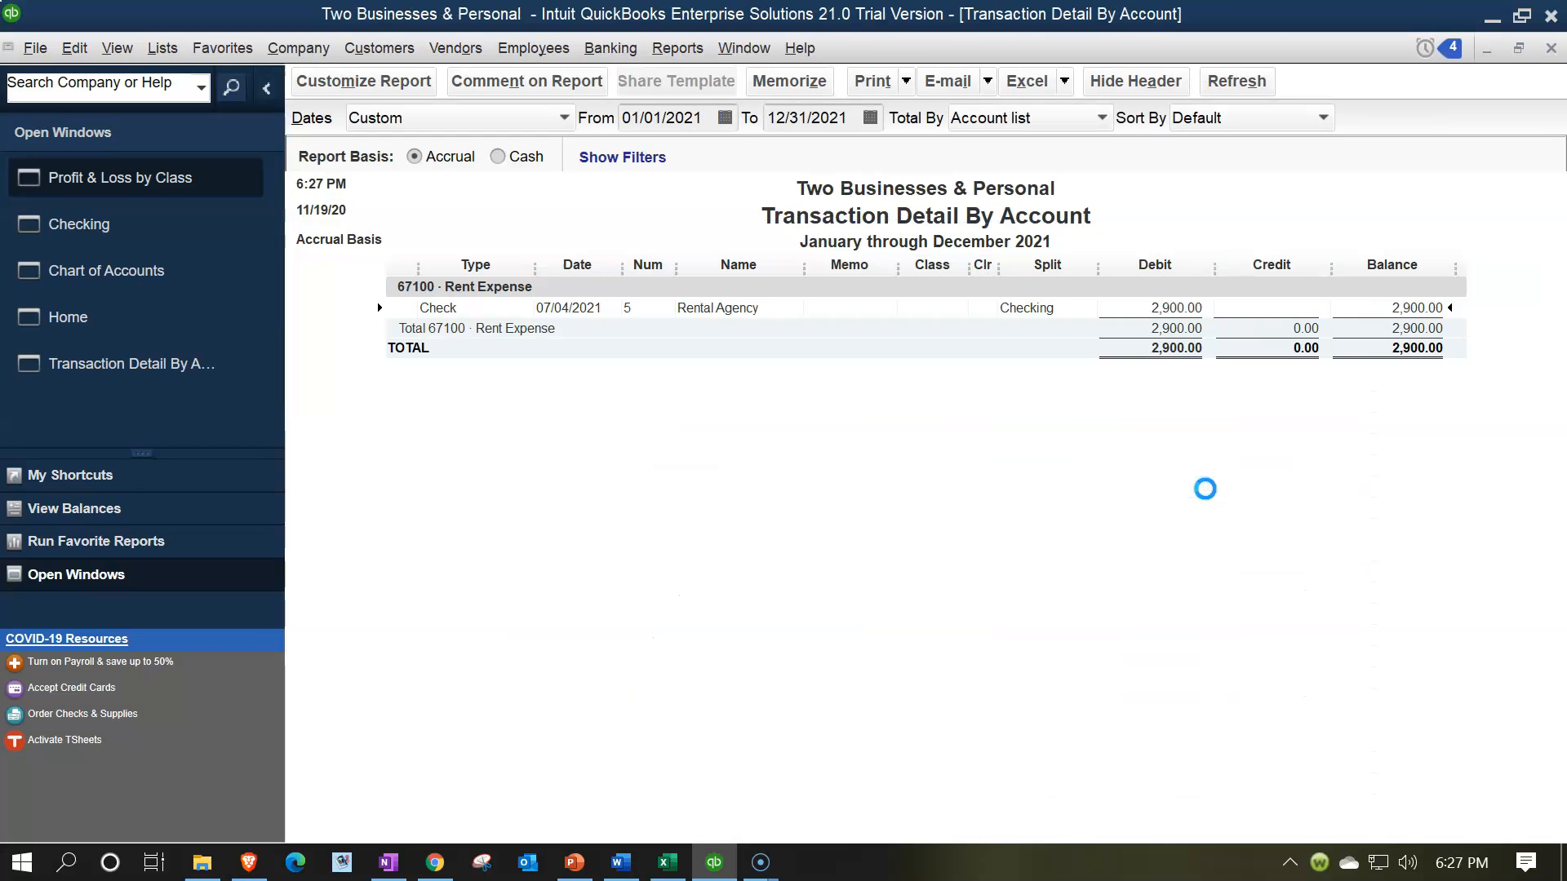
{"action": "double_click", "coordinate": [1173, 316]}
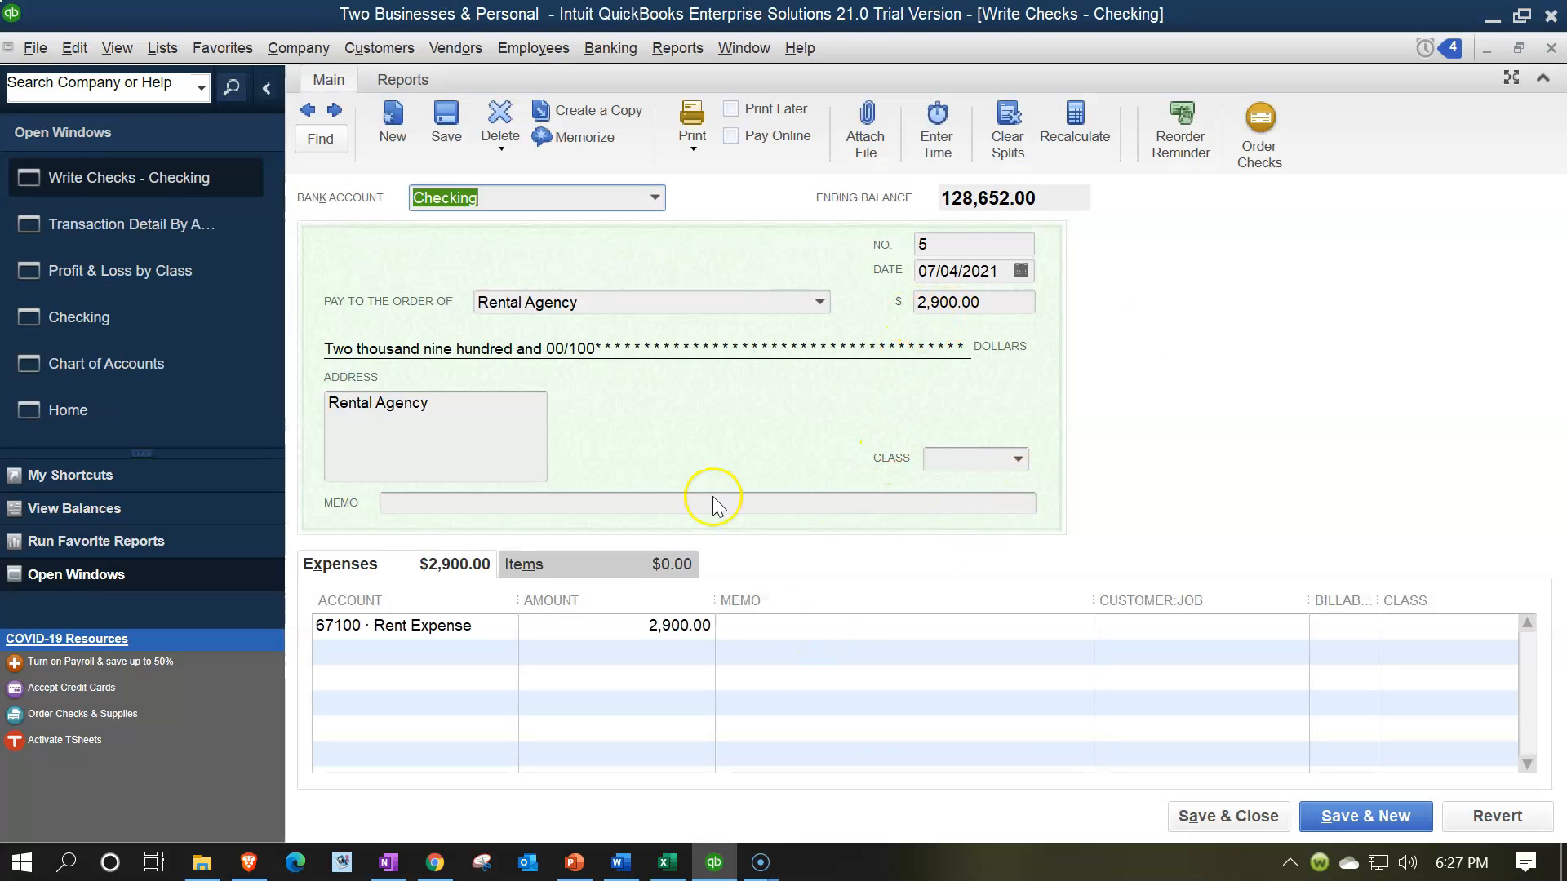
- Set the check's 67100 Rent Expense amount to 2,900.00 * .25
{"action": "left_click", "coordinate": [488, 630]}
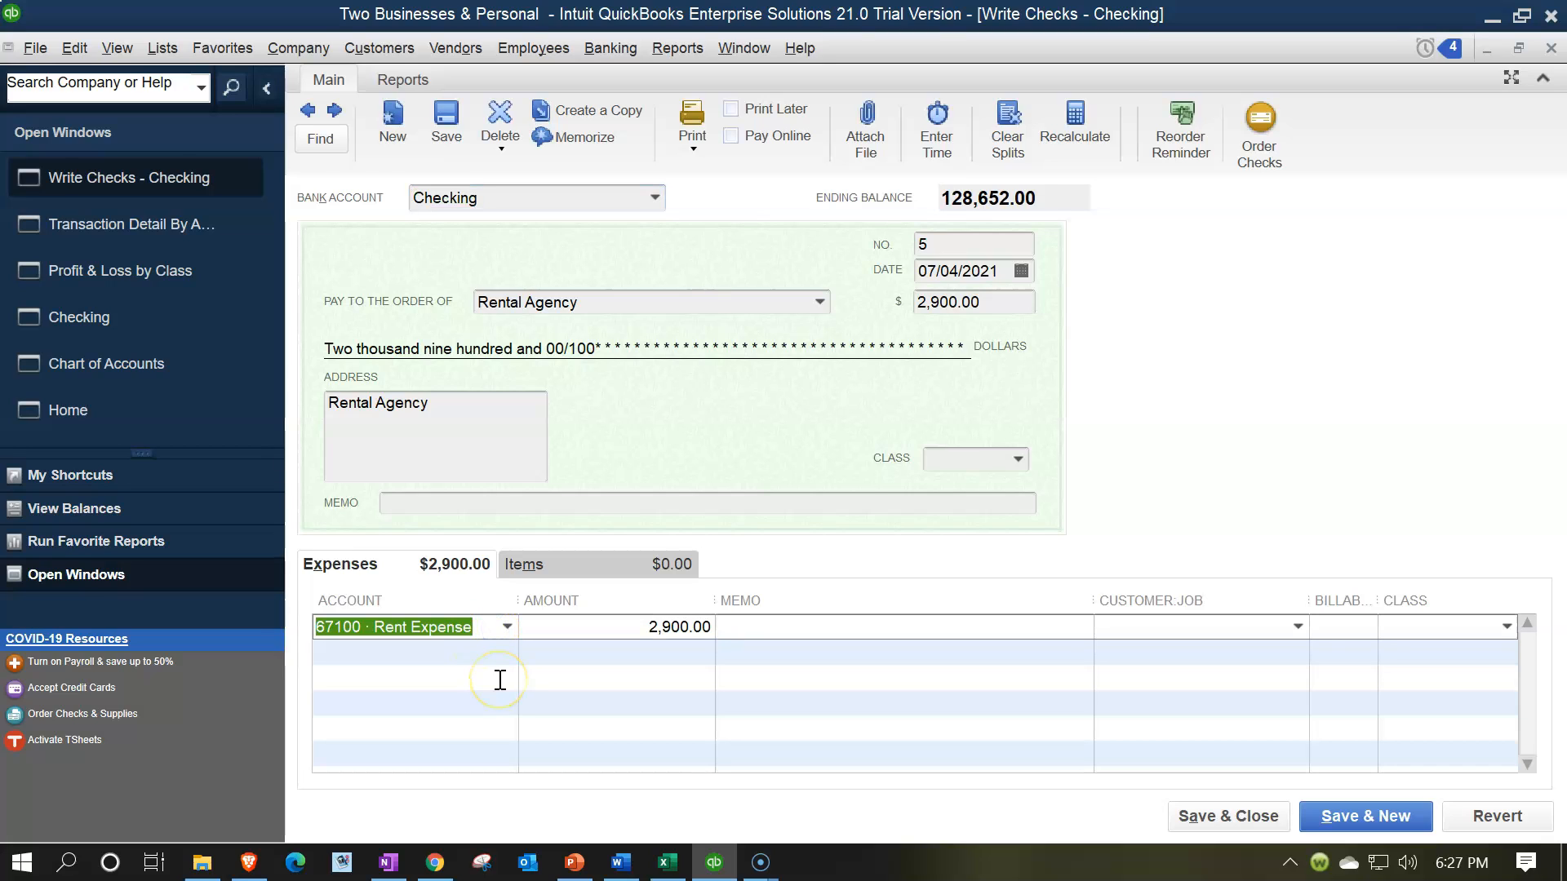
{"action": "key", "text": "Tab"}
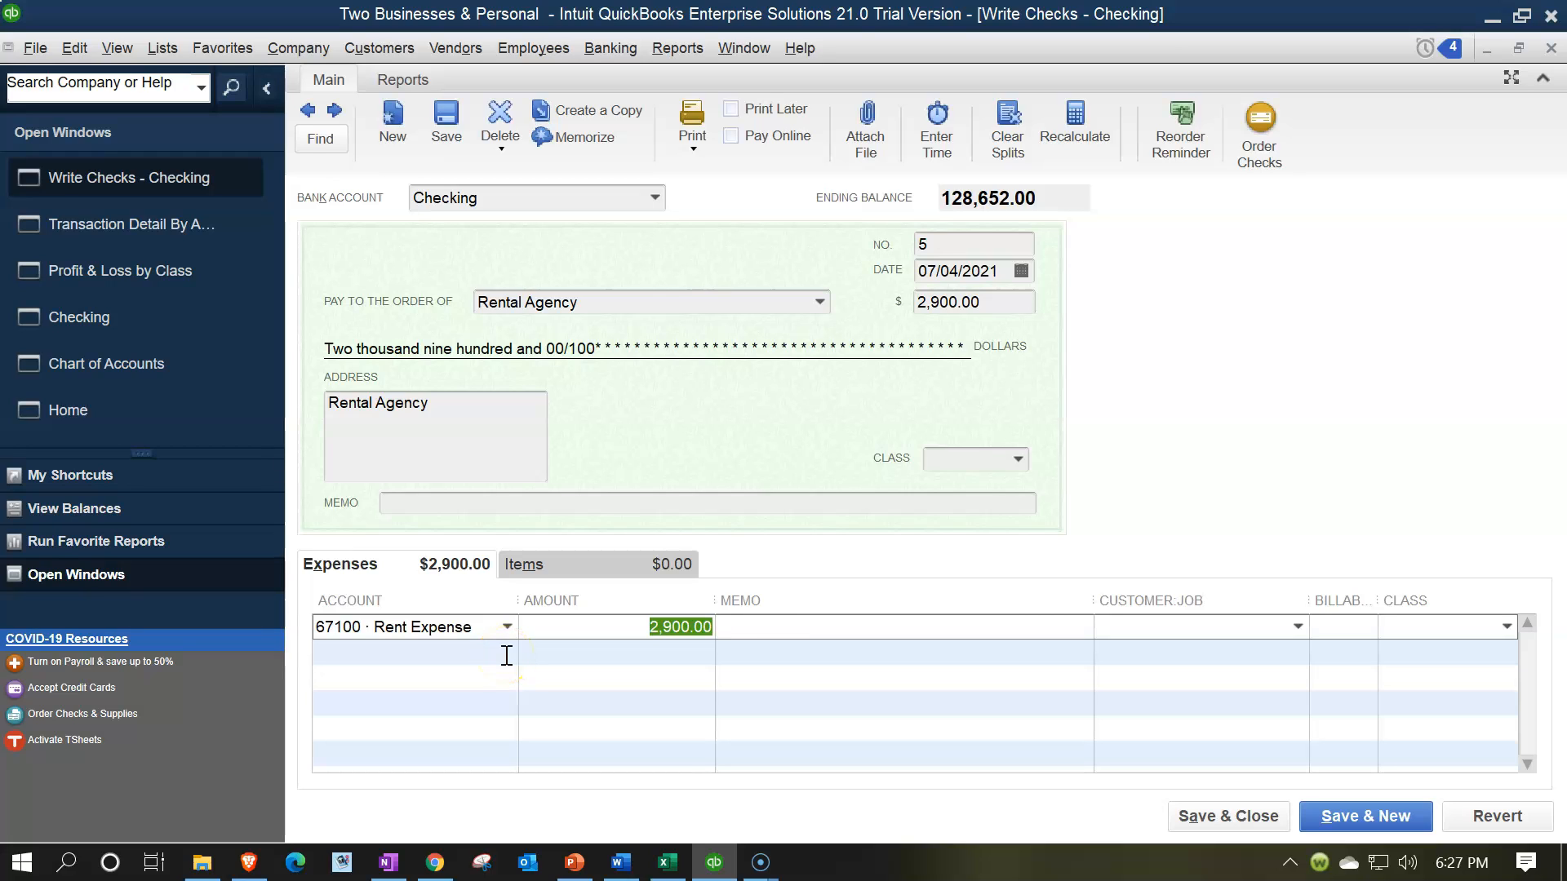
{"action": "type", "text": "2,900.00 * .25"}
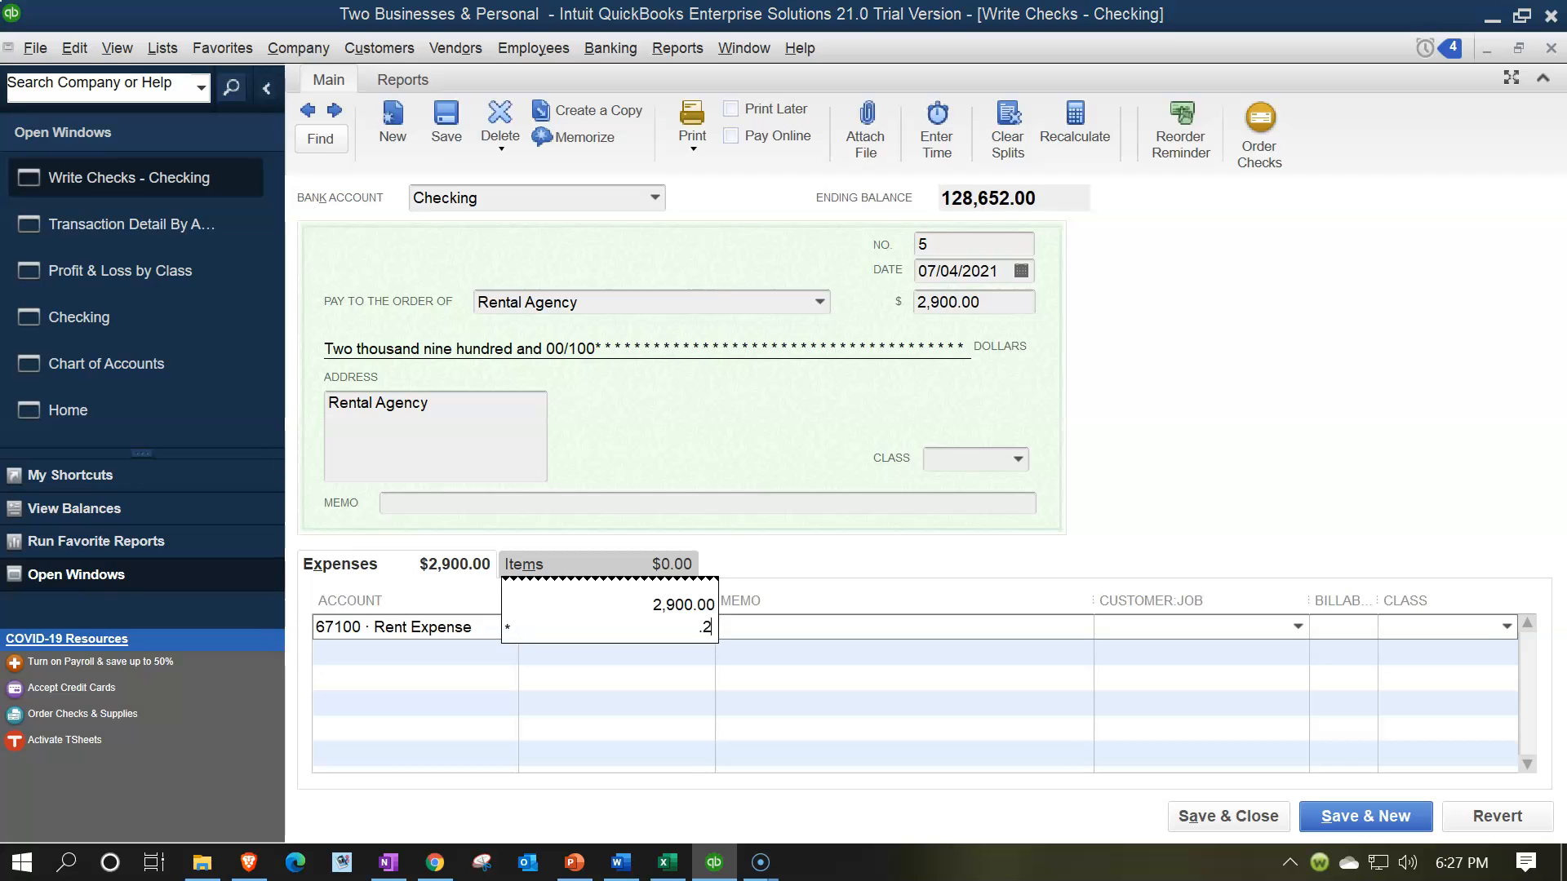
{"action": "key", "text": "Return"}
{"action": "key", "text": "Tab"}
{"action": "key", "text": "Tab"}
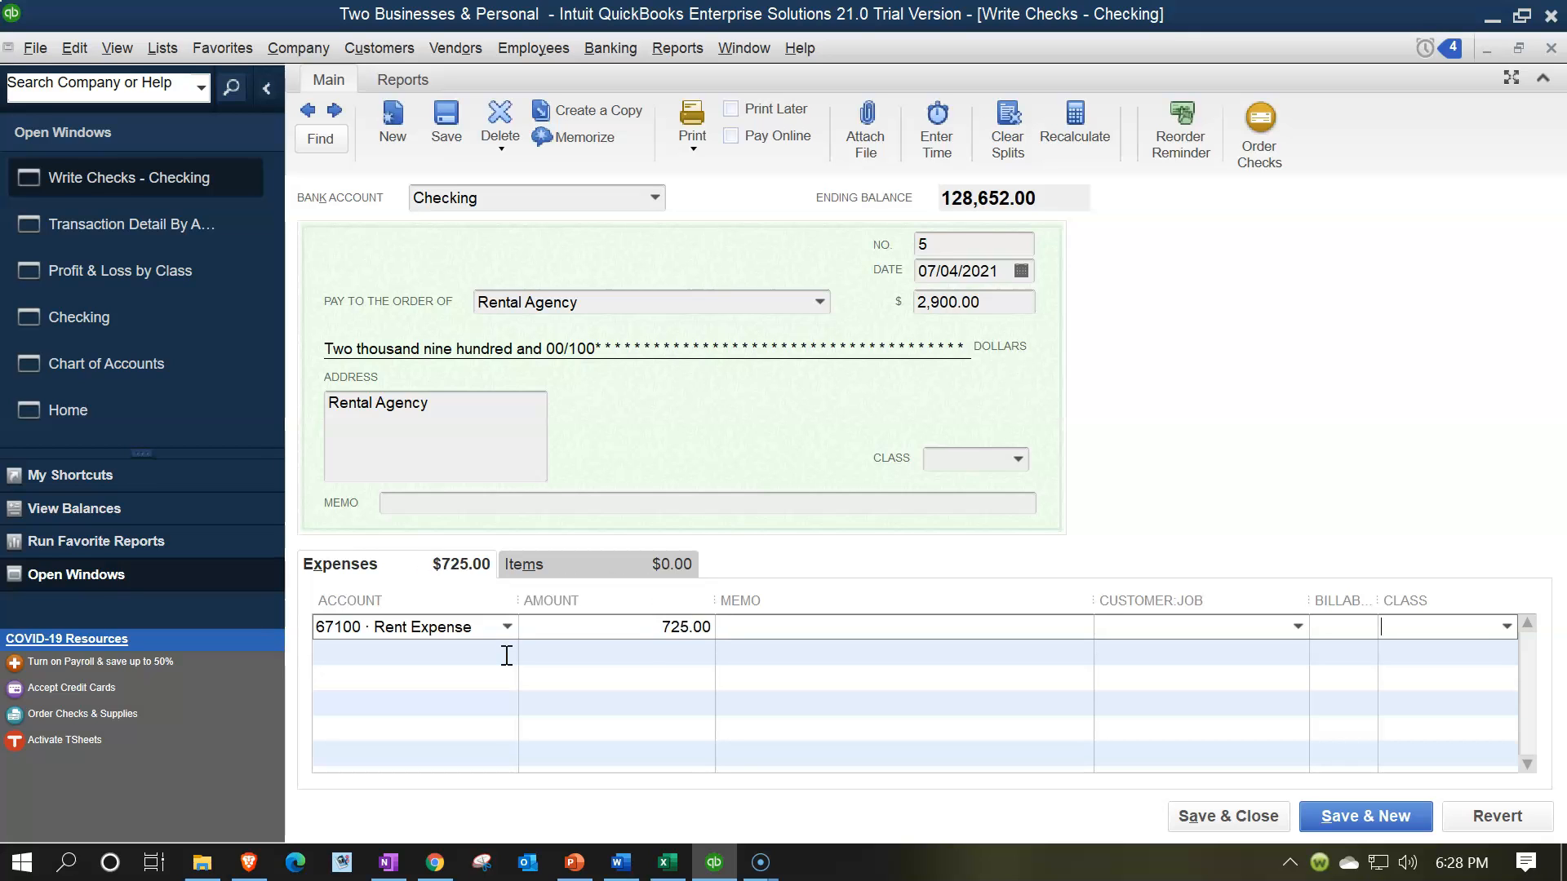
- Add a 77100 Rent Expense B2 line to the check with an amount of 2900 * .42
{"action": "left_click", "coordinate": [506, 655]}
{"action": "type", "text": "77100 · Rent Expense B2"}
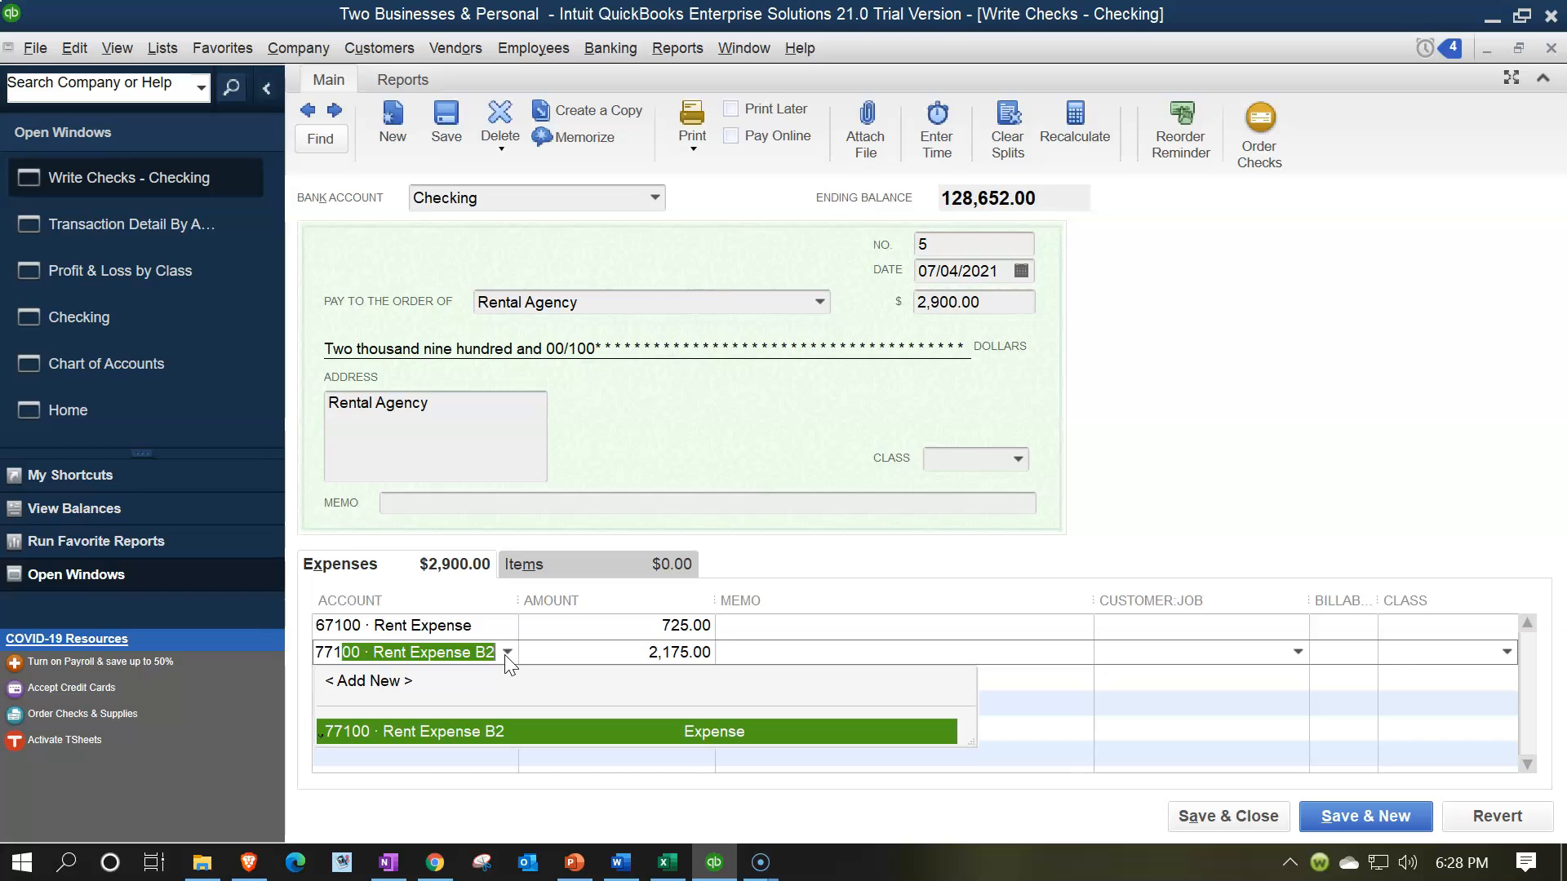
{"action": "key", "text": "Tab"}
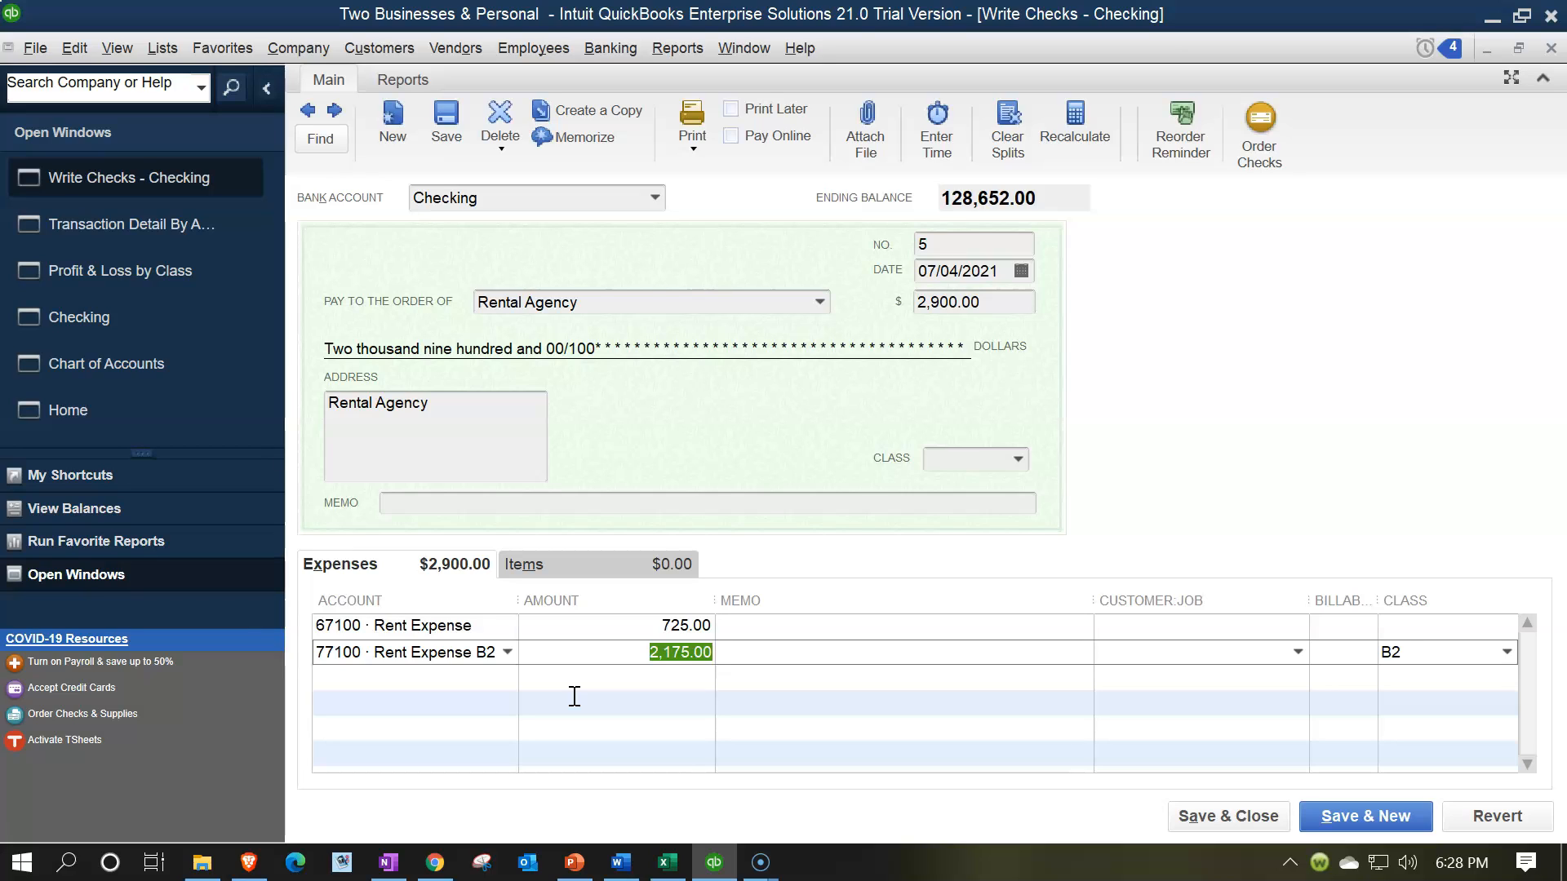
{"action": "type", "text": "2900*"}
{"action": "type", "text": ".42"}
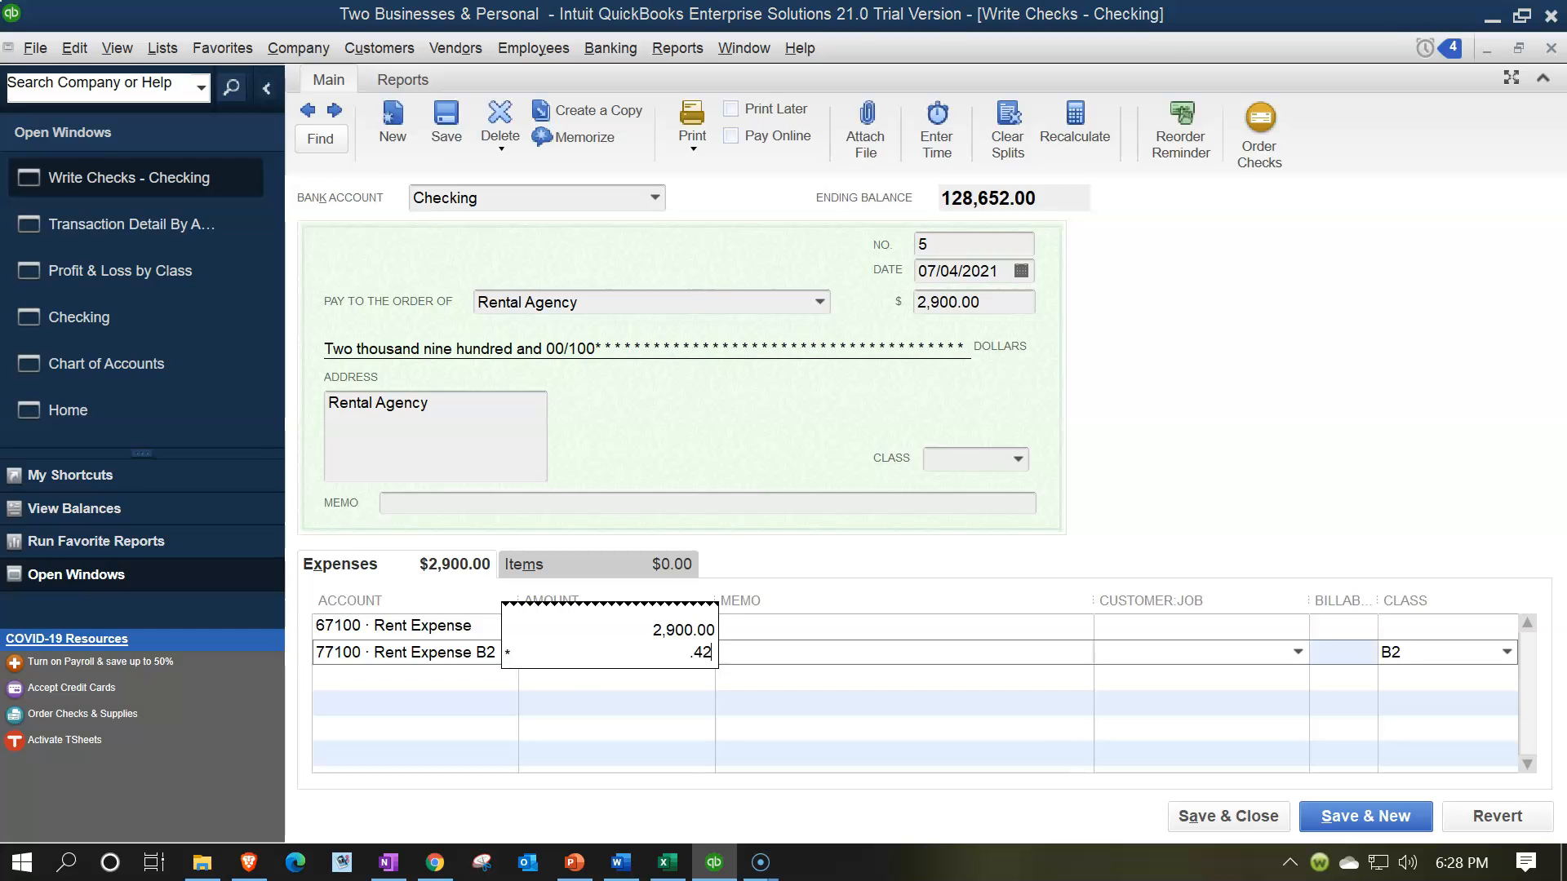
{"action": "key", "text": "Tab"}
{"action": "key", "text": "Tab"}
{"action": "key", "text": "Tab"}
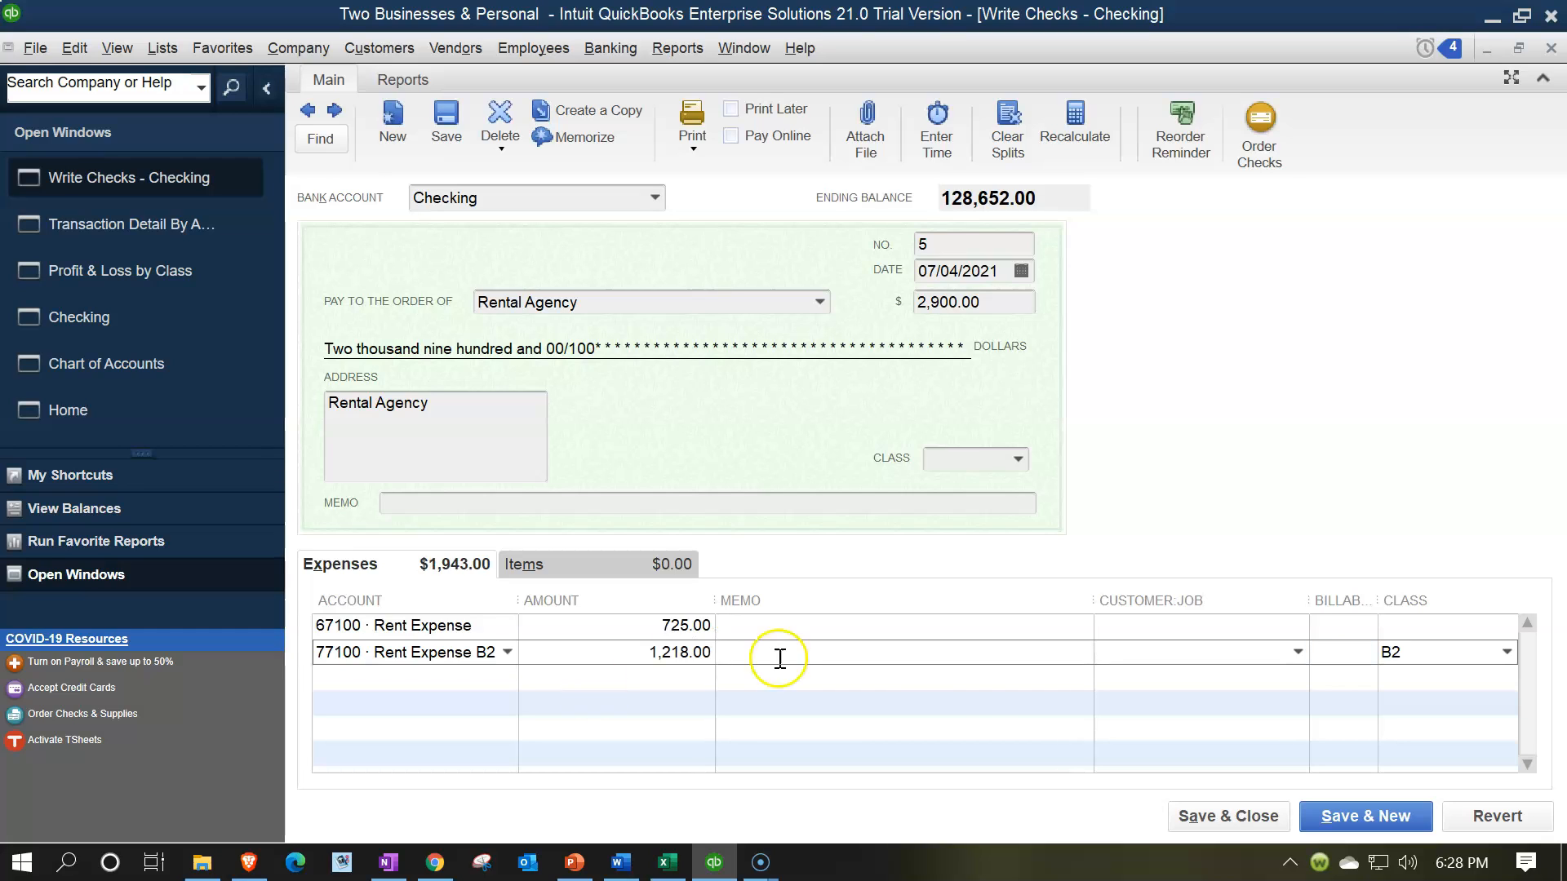
- Assign class B1 to the check's 67100 Rent Expense line
{"action": "left_click", "coordinate": [1395, 624]}
{"action": "type", "text": "B1"}
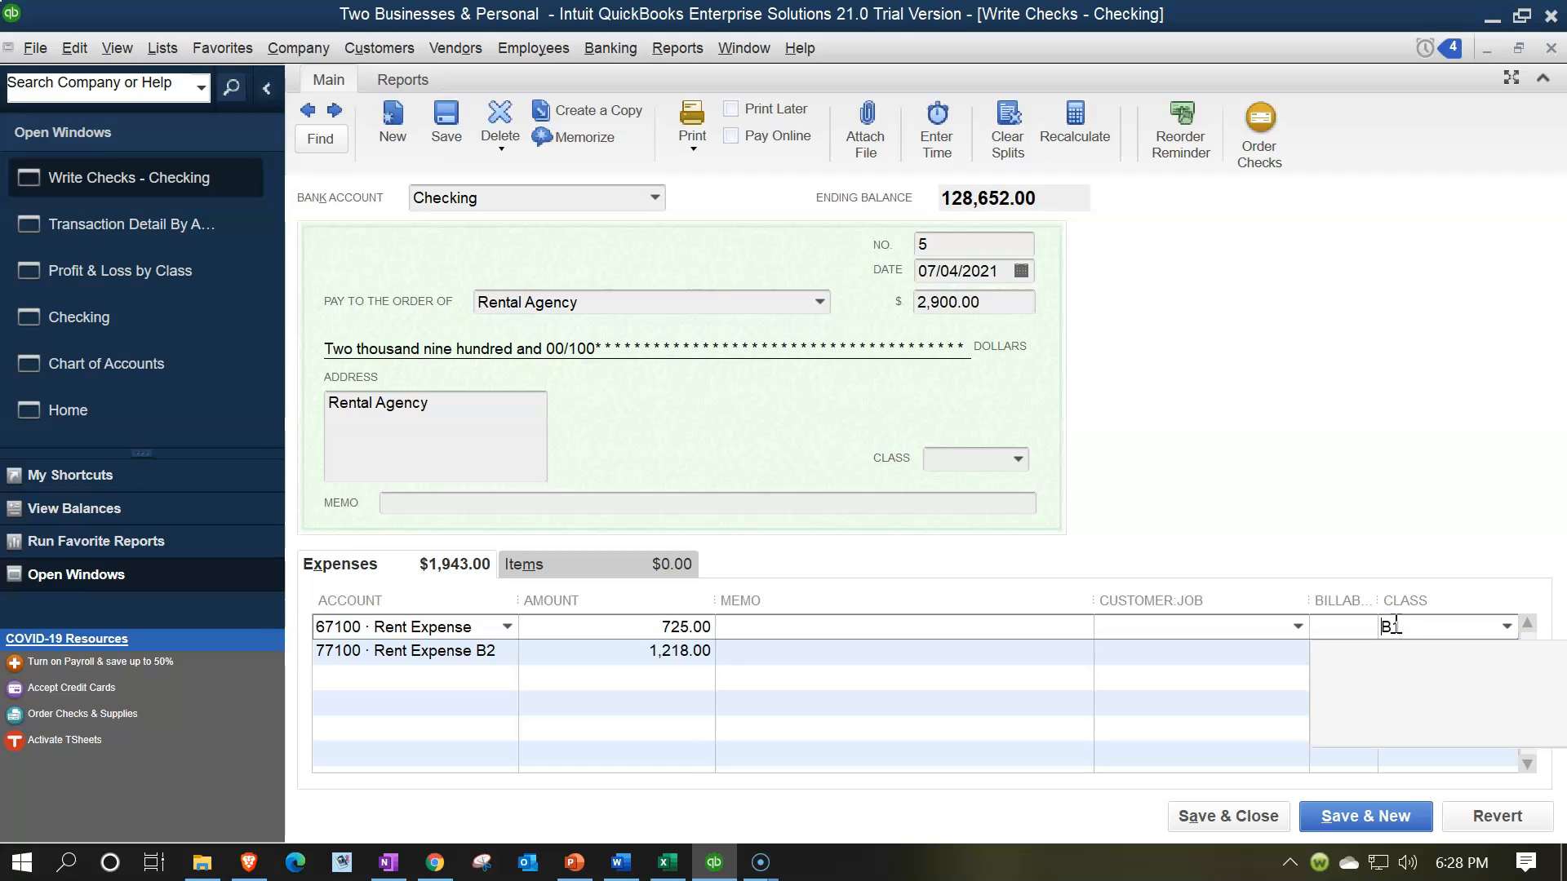
{"action": "key", "text": "Tab"}
{"action": "key", "text": "Tab"}
{"action": "key", "text": "Tab"}
{"action": "key", "text": "Tab"}
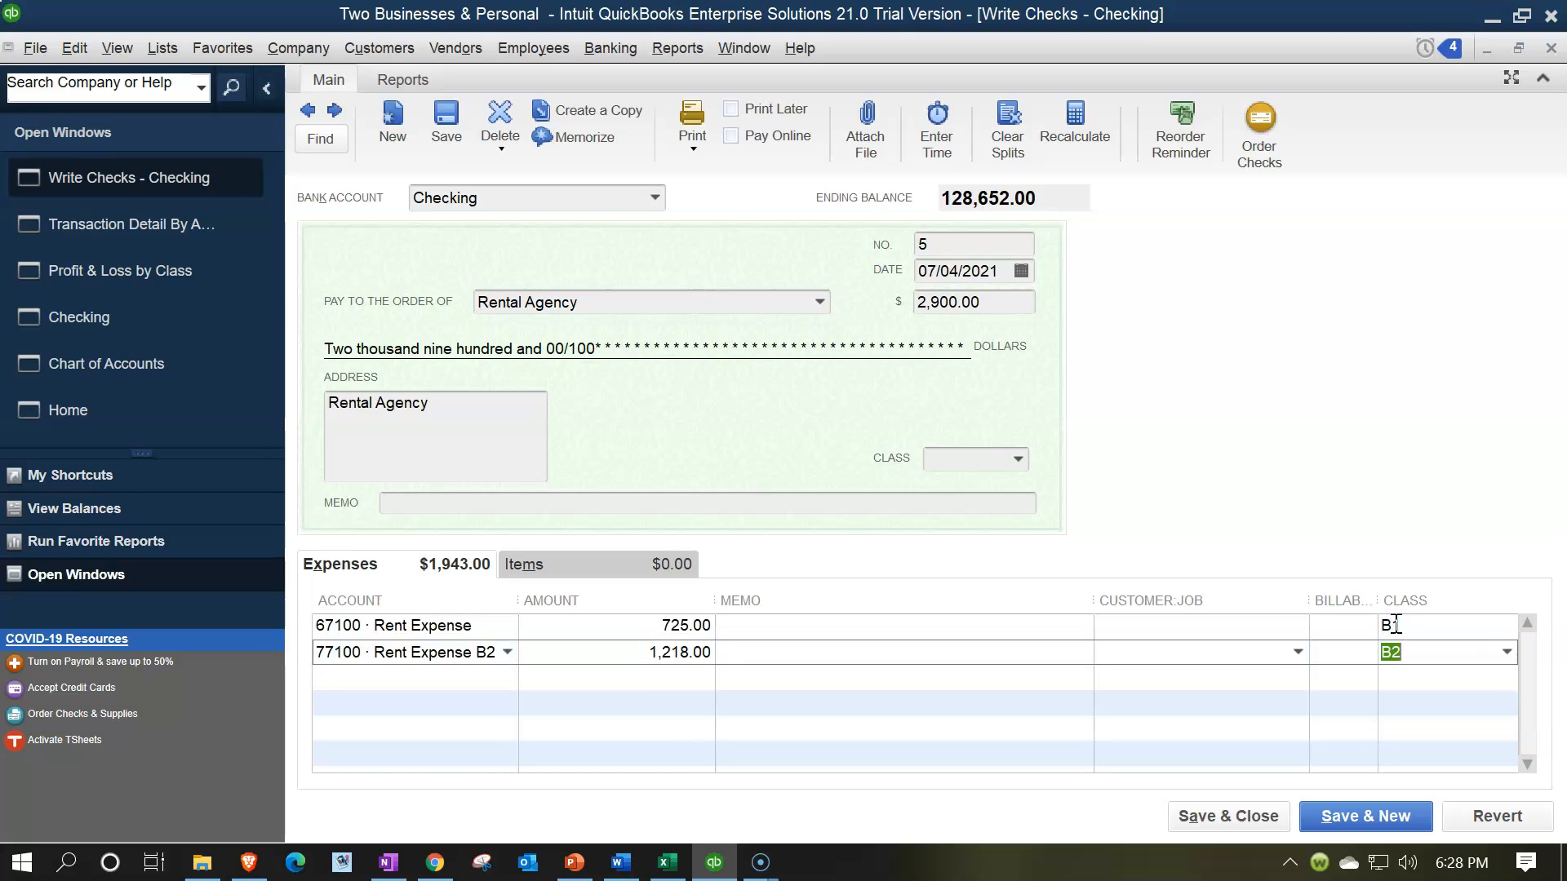
- Add an 87100 Rent Expense P line to the check for the remaining 957.00
{"action": "type", "text": "8"}
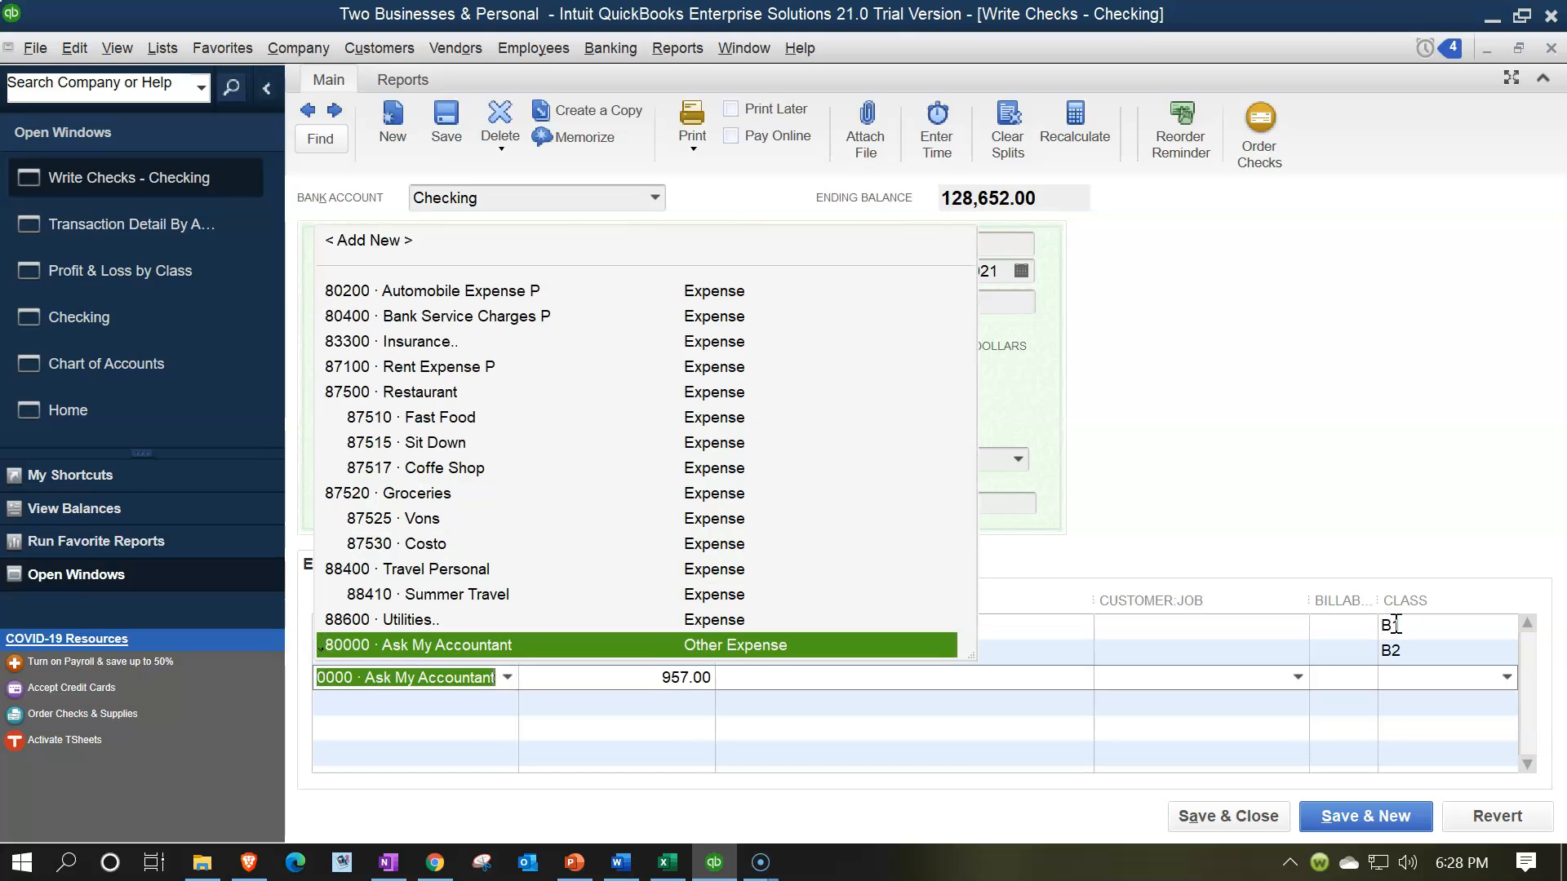
{"action": "key", "text": "BackSpace"}
{"action": "key", "text": "BackSpace"}
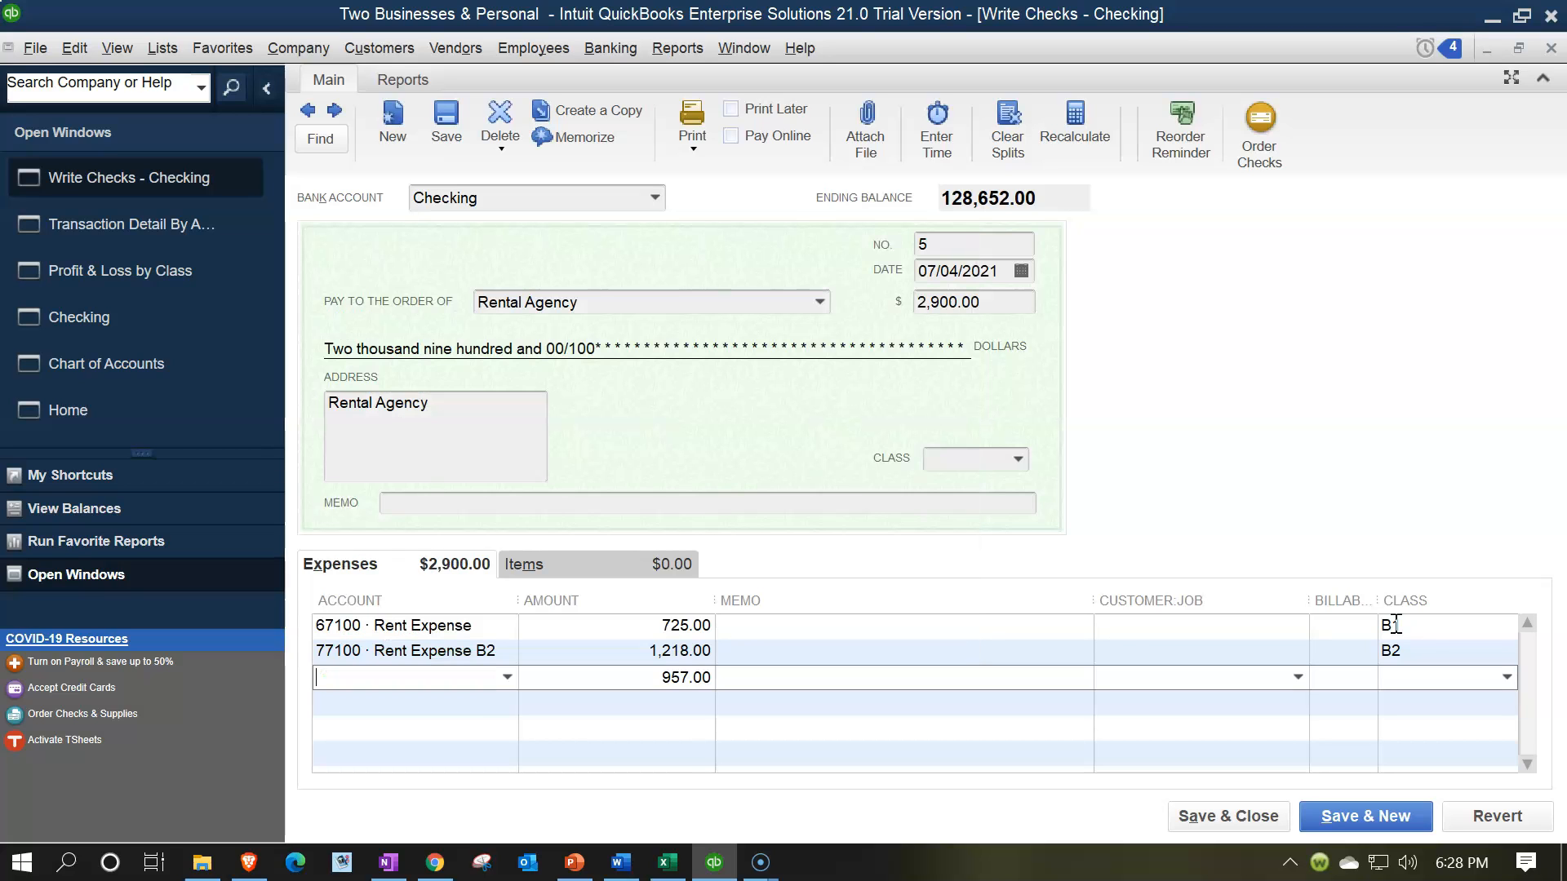
{"action": "type", "text": "87100 · Rent Expense P"}
{"action": "key", "text": "Tab"}
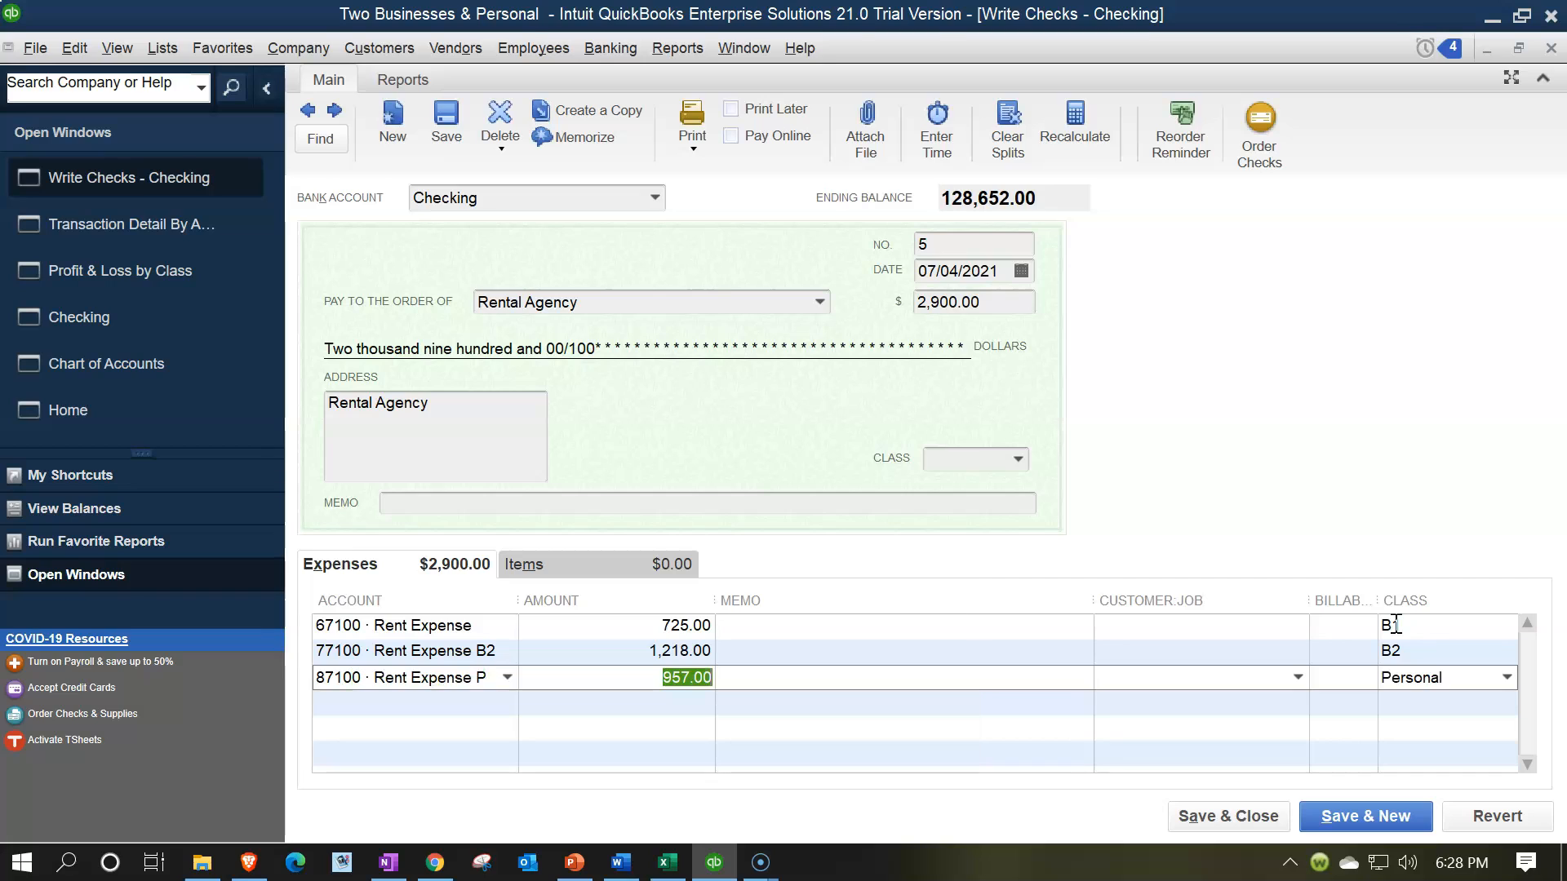
{"action": "key", "text": "Tab"}
{"action": "key", "text": "Tab"}
{"action": "key", "text": "Tab"}
{"action": "key", "text": "Tab"}
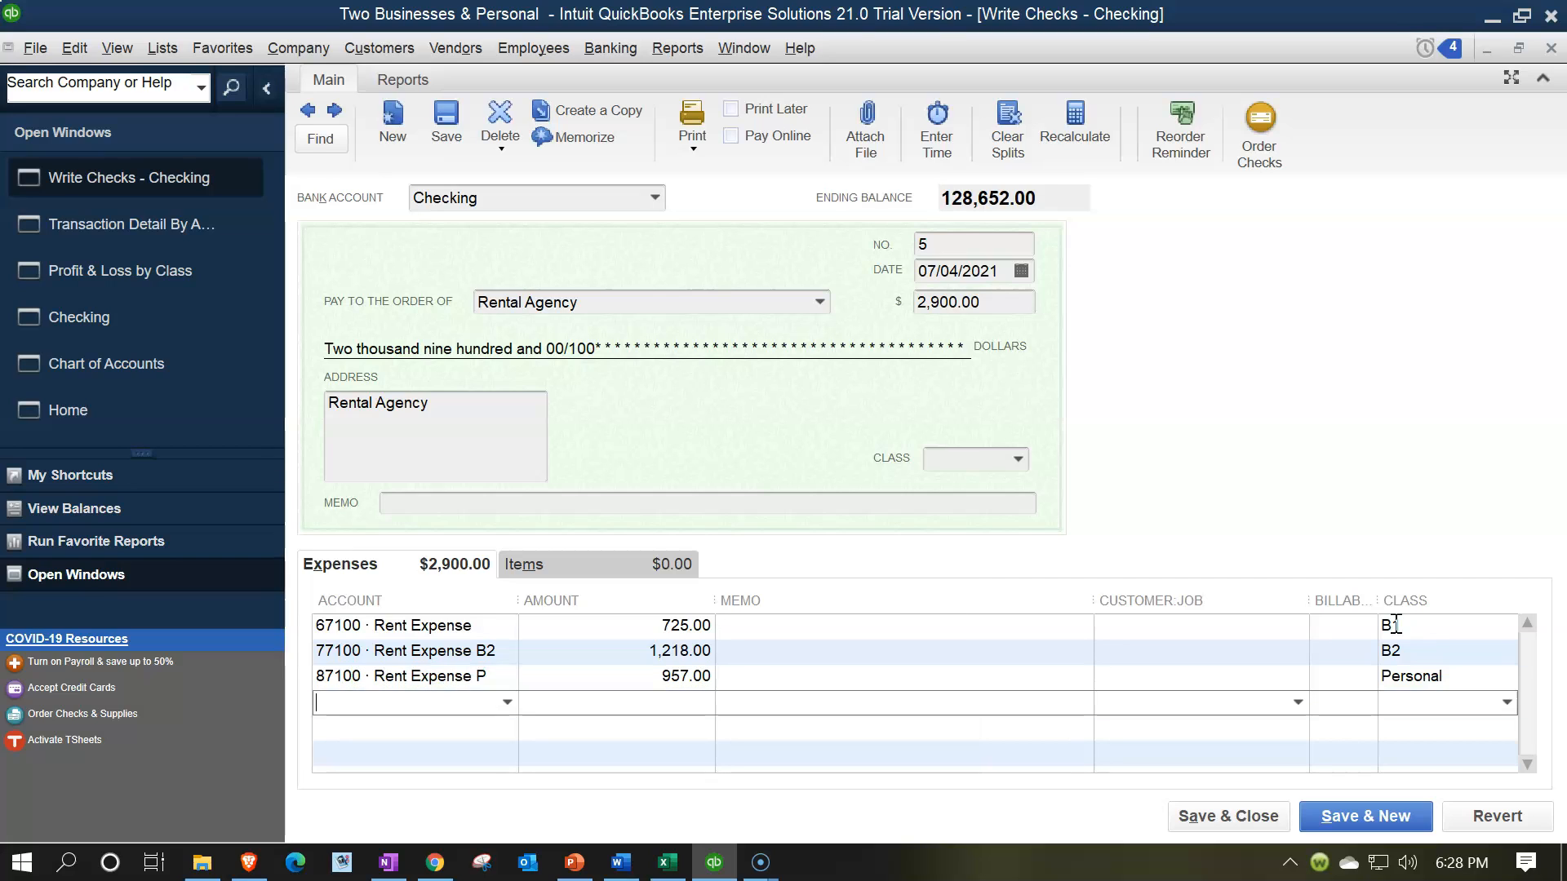
- Save and close the changed Rental Agency check with its future date, and close the transaction detail report
{"action": "left_click", "coordinate": [1234, 818]}
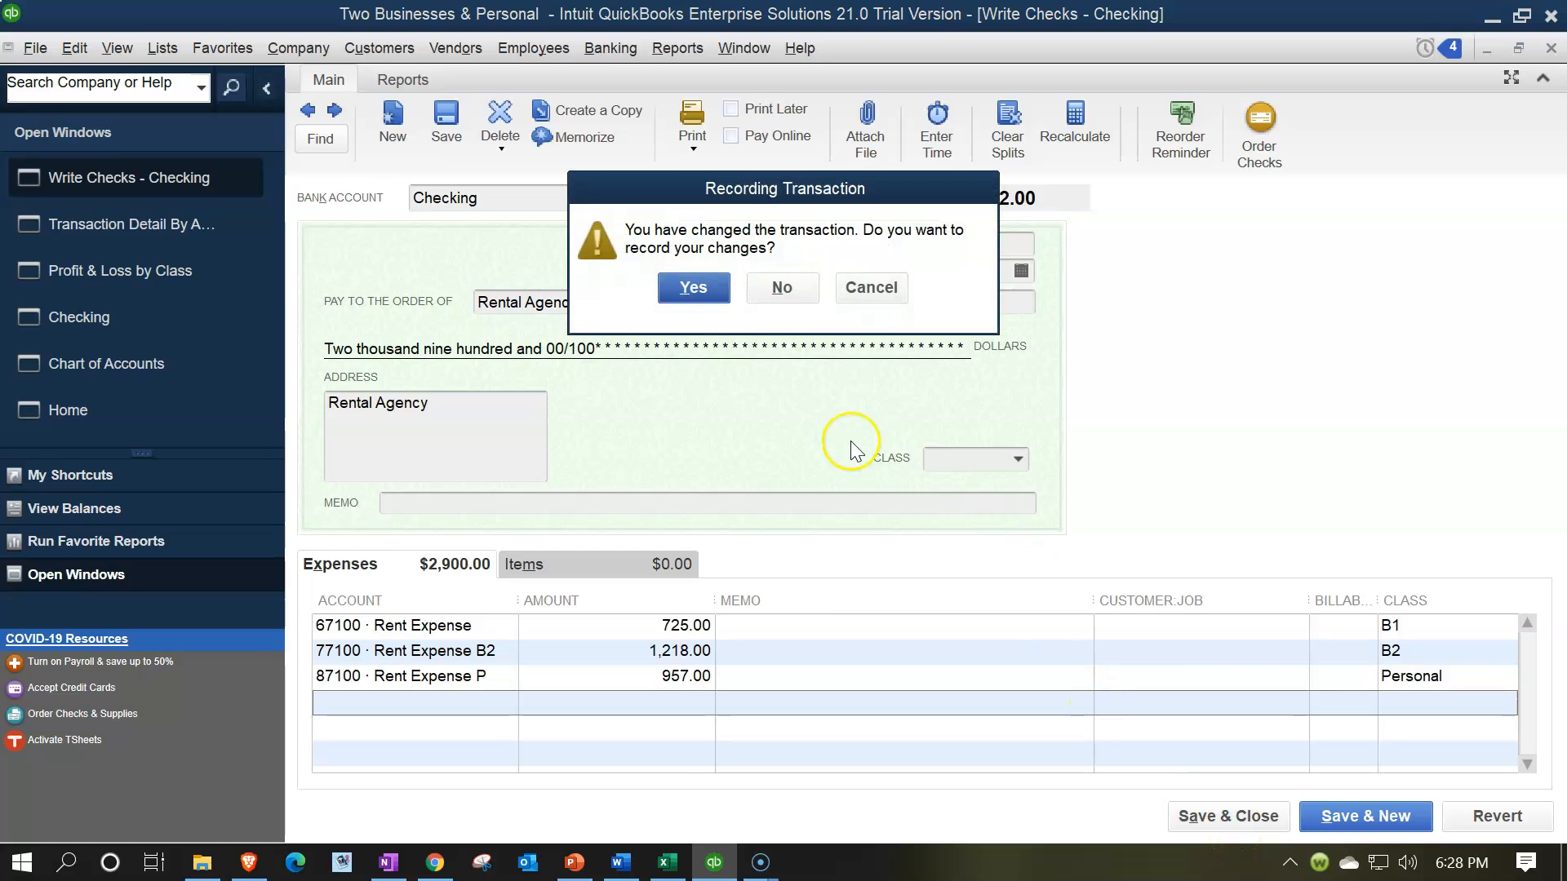
{"action": "left_click", "coordinate": [703, 291]}
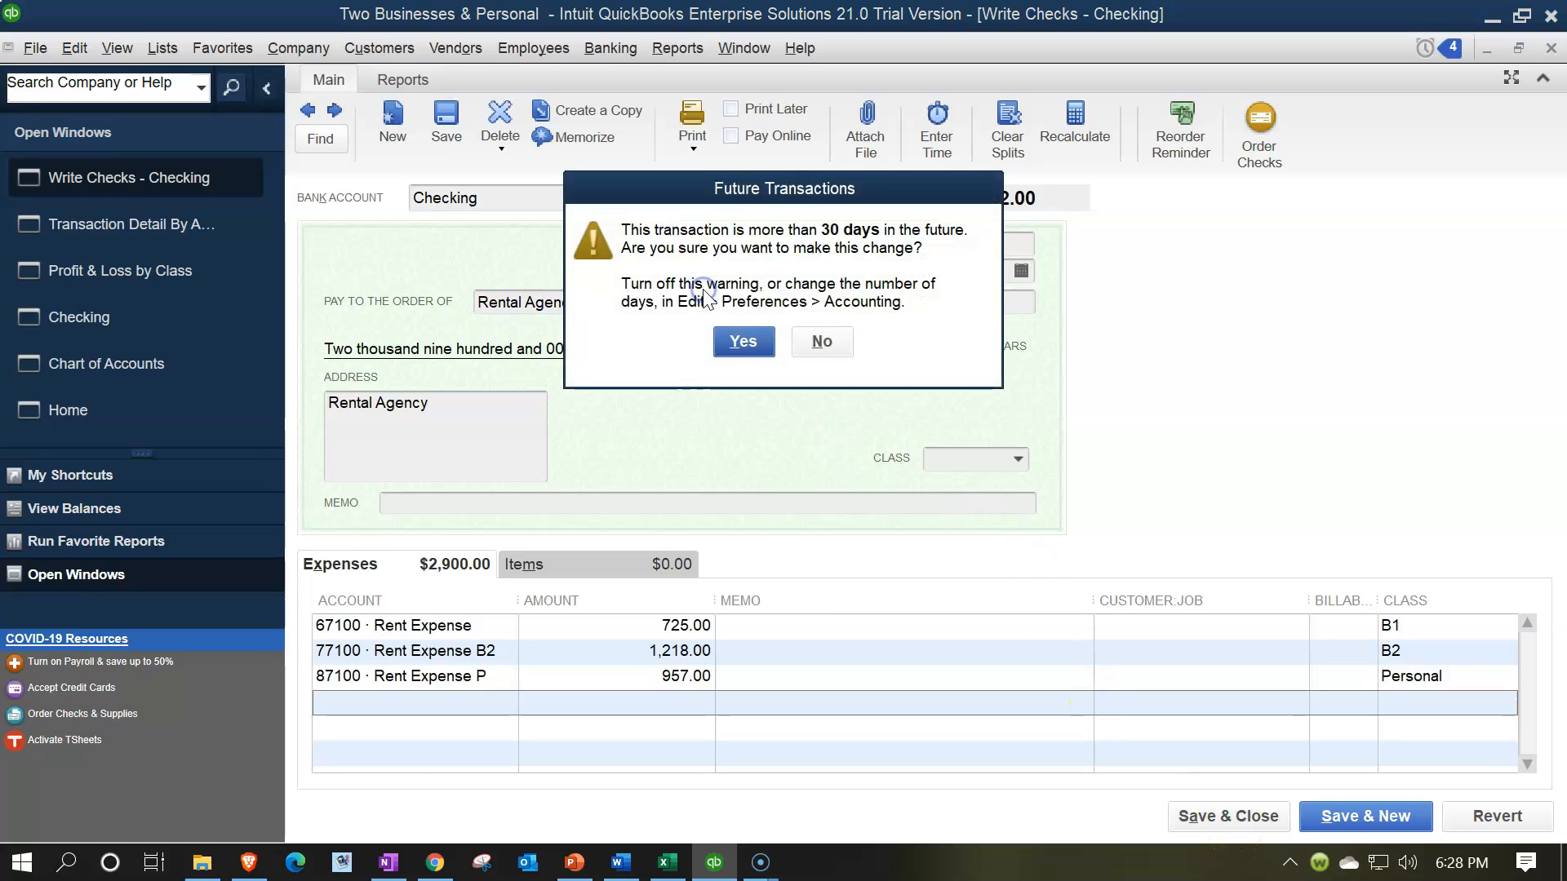
{"action": "left_click", "coordinate": [742, 338]}
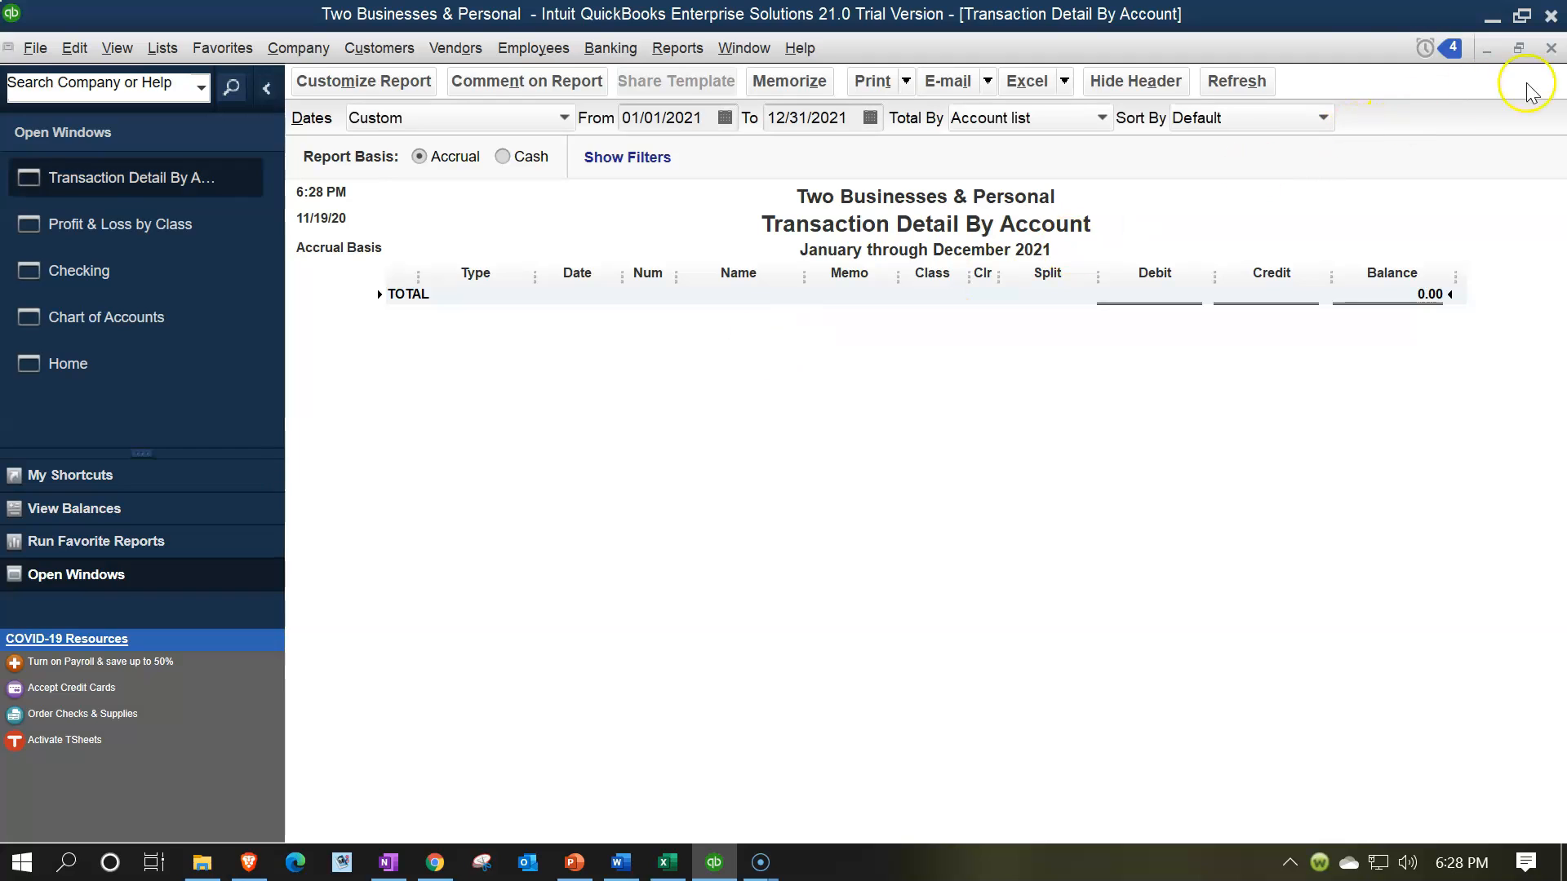
{"action": "left_click", "coordinate": [1551, 49]}
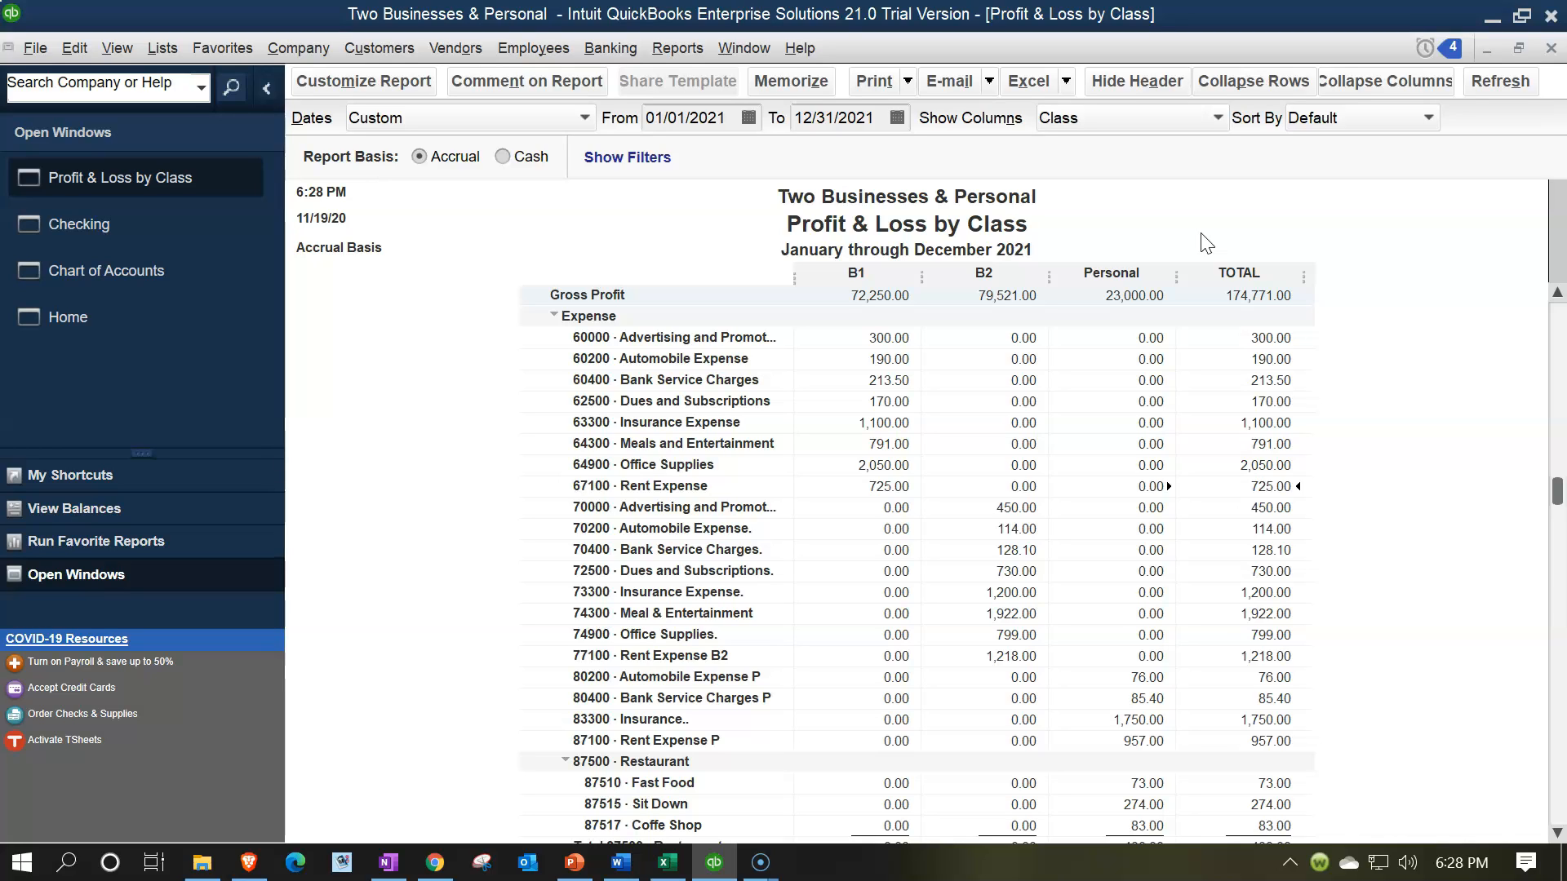
{"action": "left_click", "coordinate": [1169, 233]}
{"action": "key", "text": "alt+Tab"}
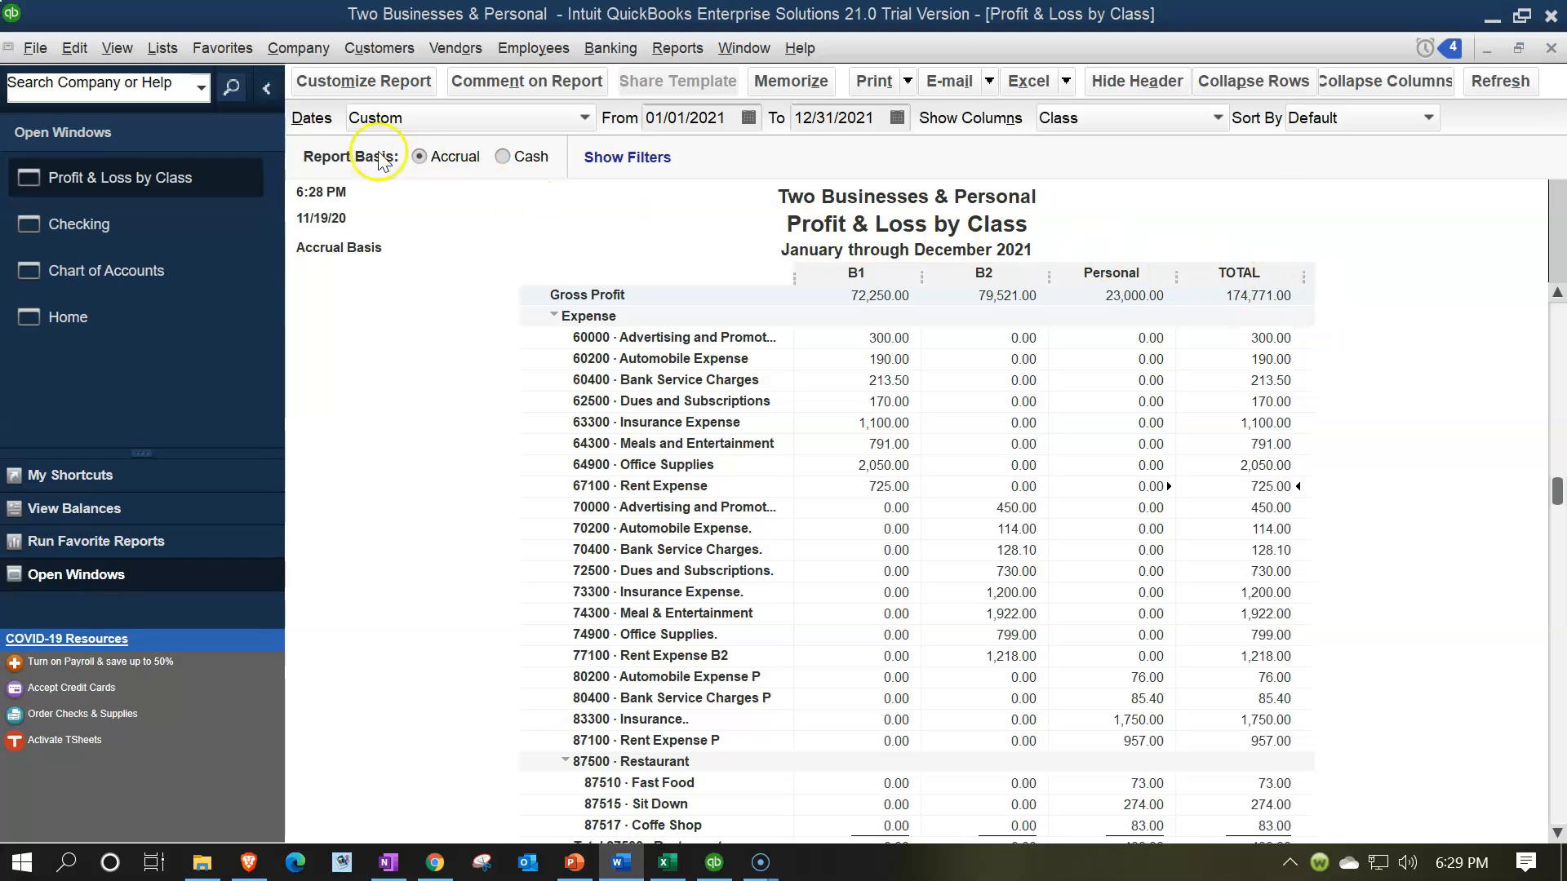
- Create a new class named NC in the Class List
{"action": "left_click", "coordinate": [162, 51]}
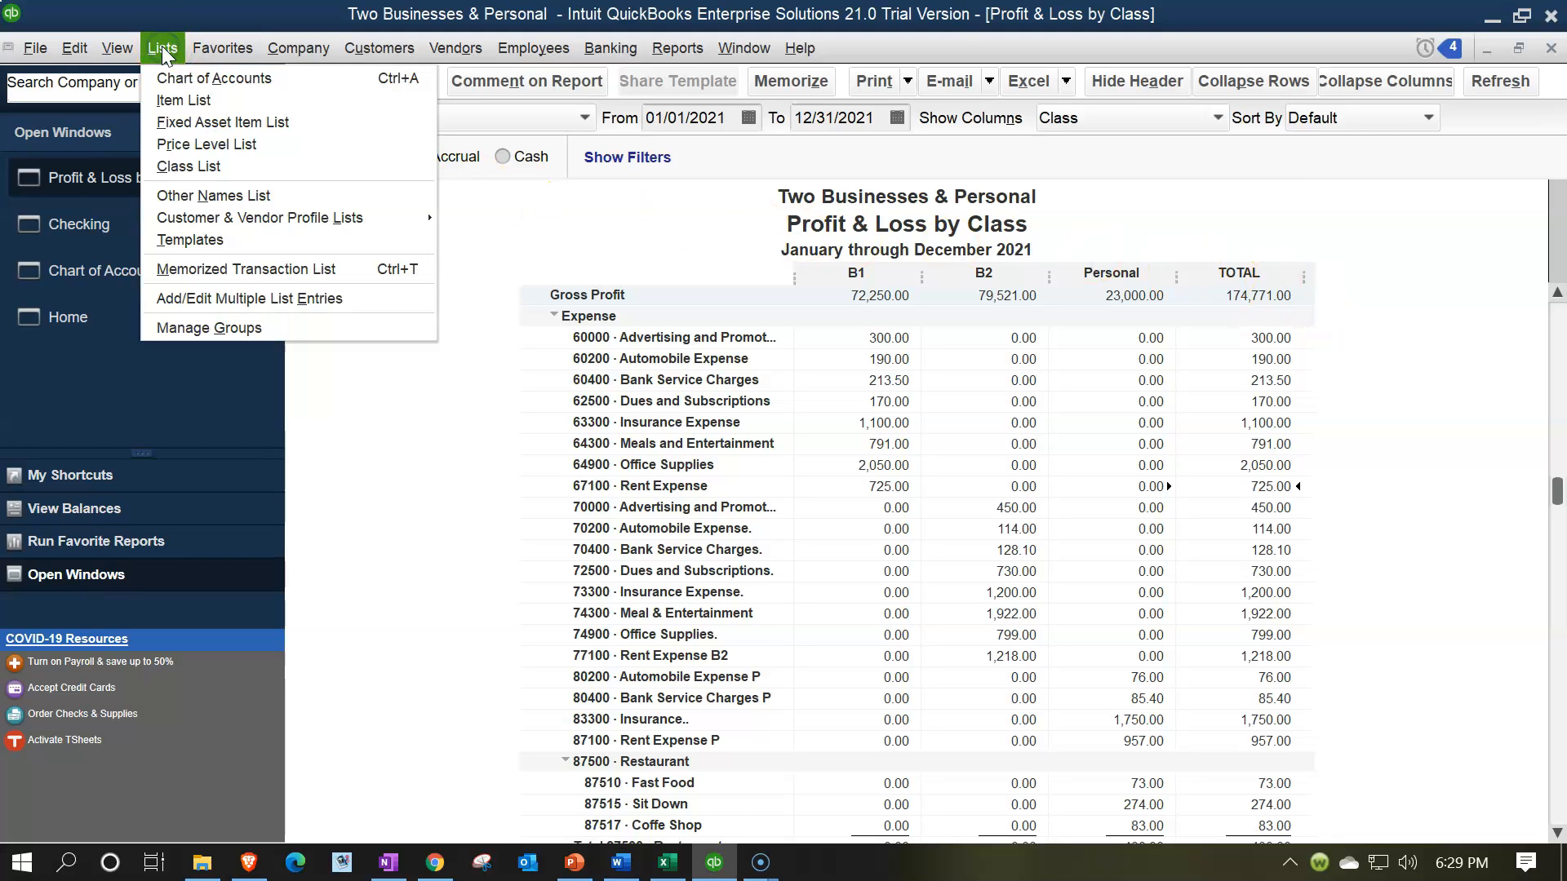
{"action": "left_click", "coordinate": [187, 168]}
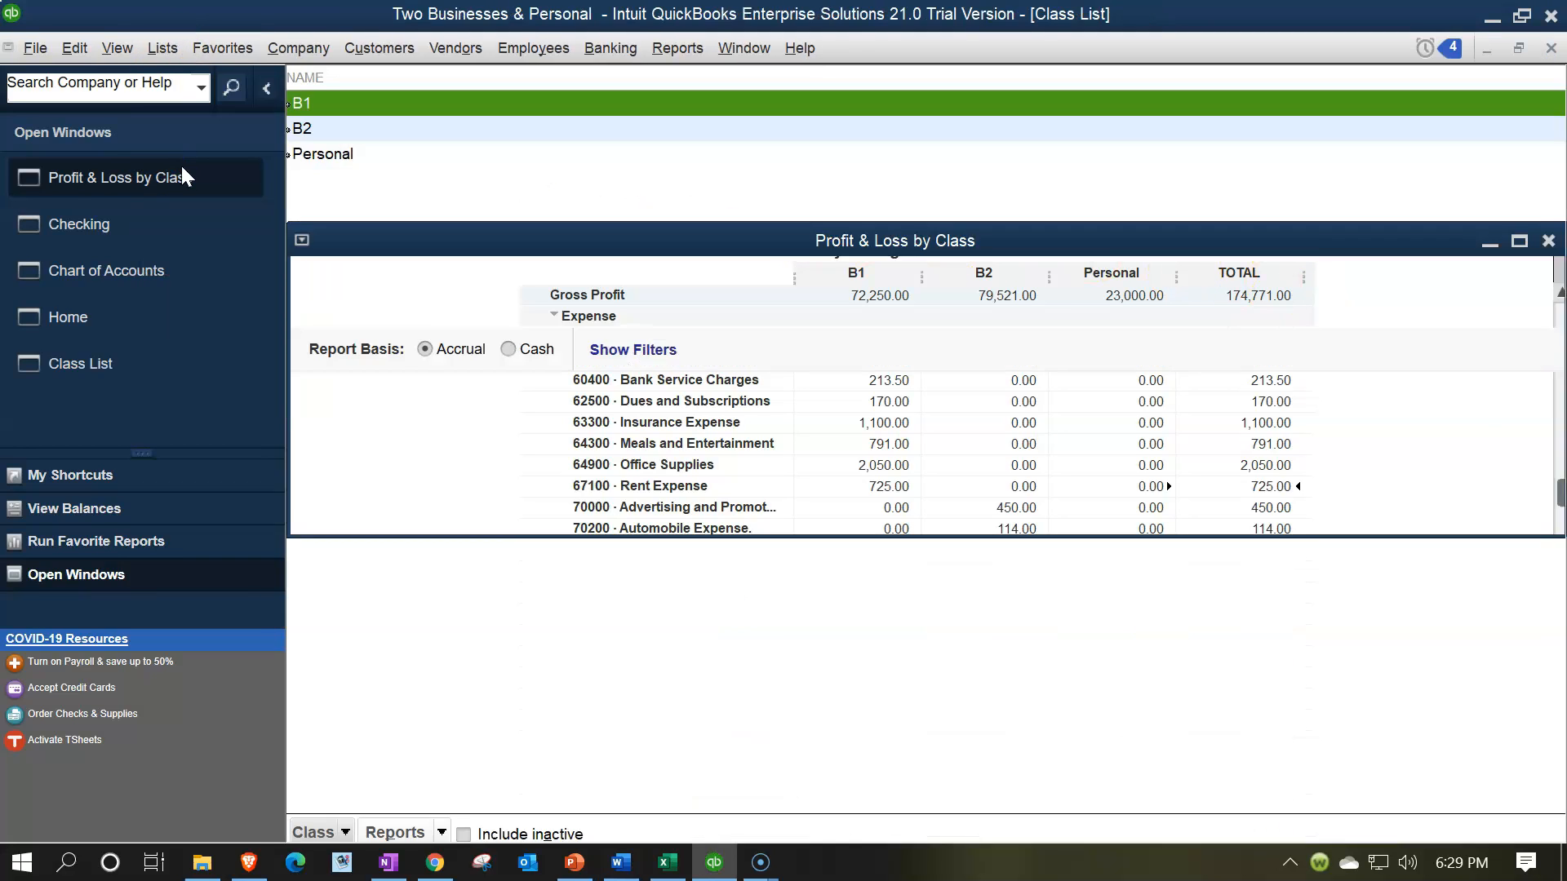
{"action": "left_click", "coordinate": [318, 826]}
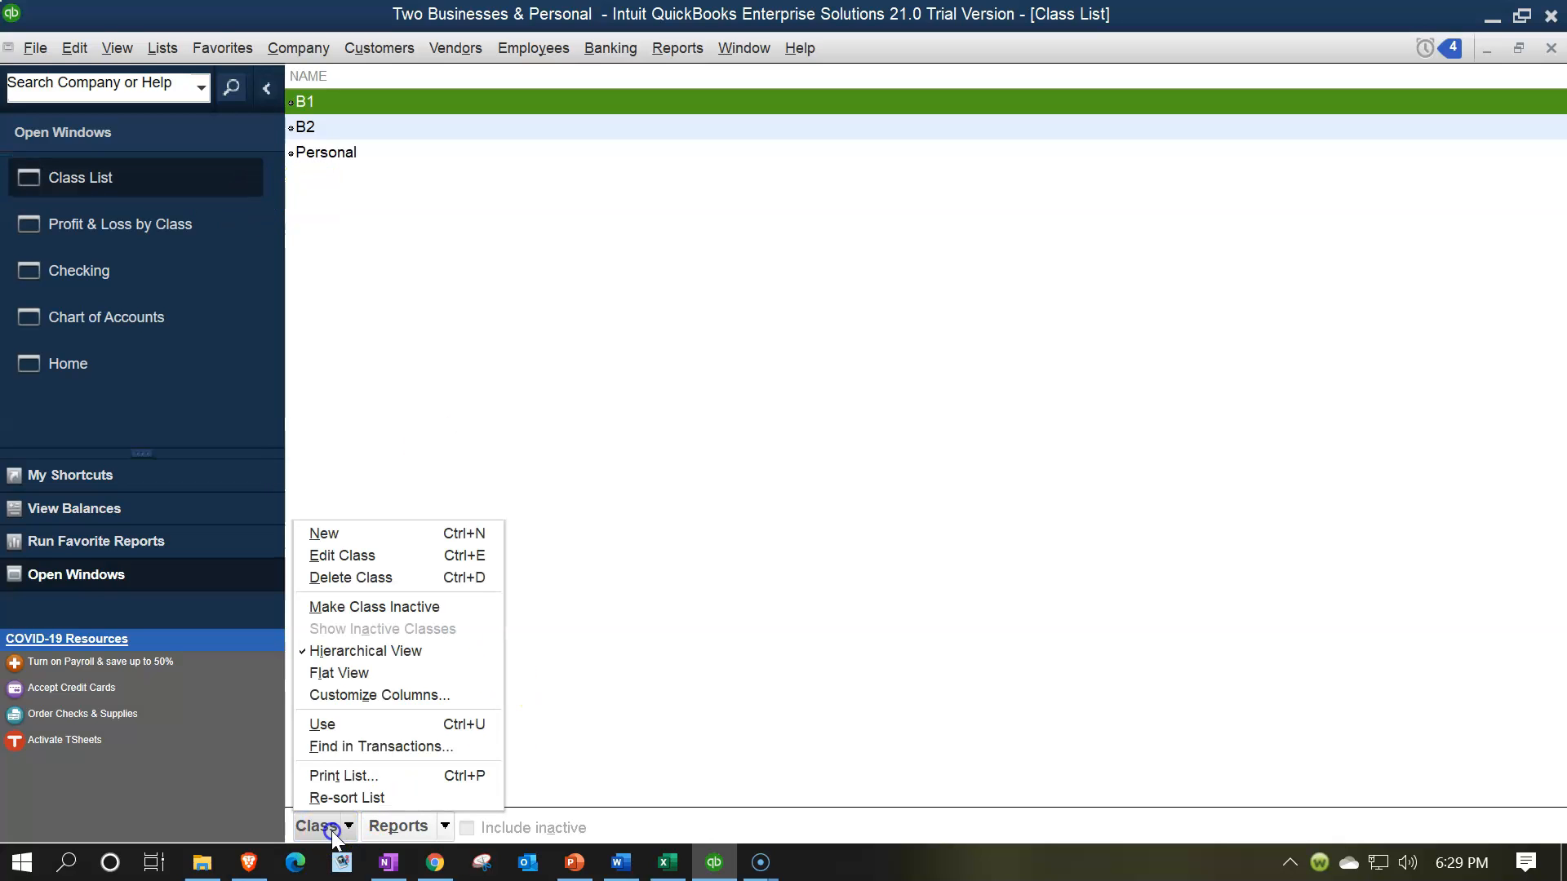
{"action": "left_click", "coordinate": [321, 533]}
{"action": "type", "text": "NC"}
{"action": "key", "text": "Tab"}
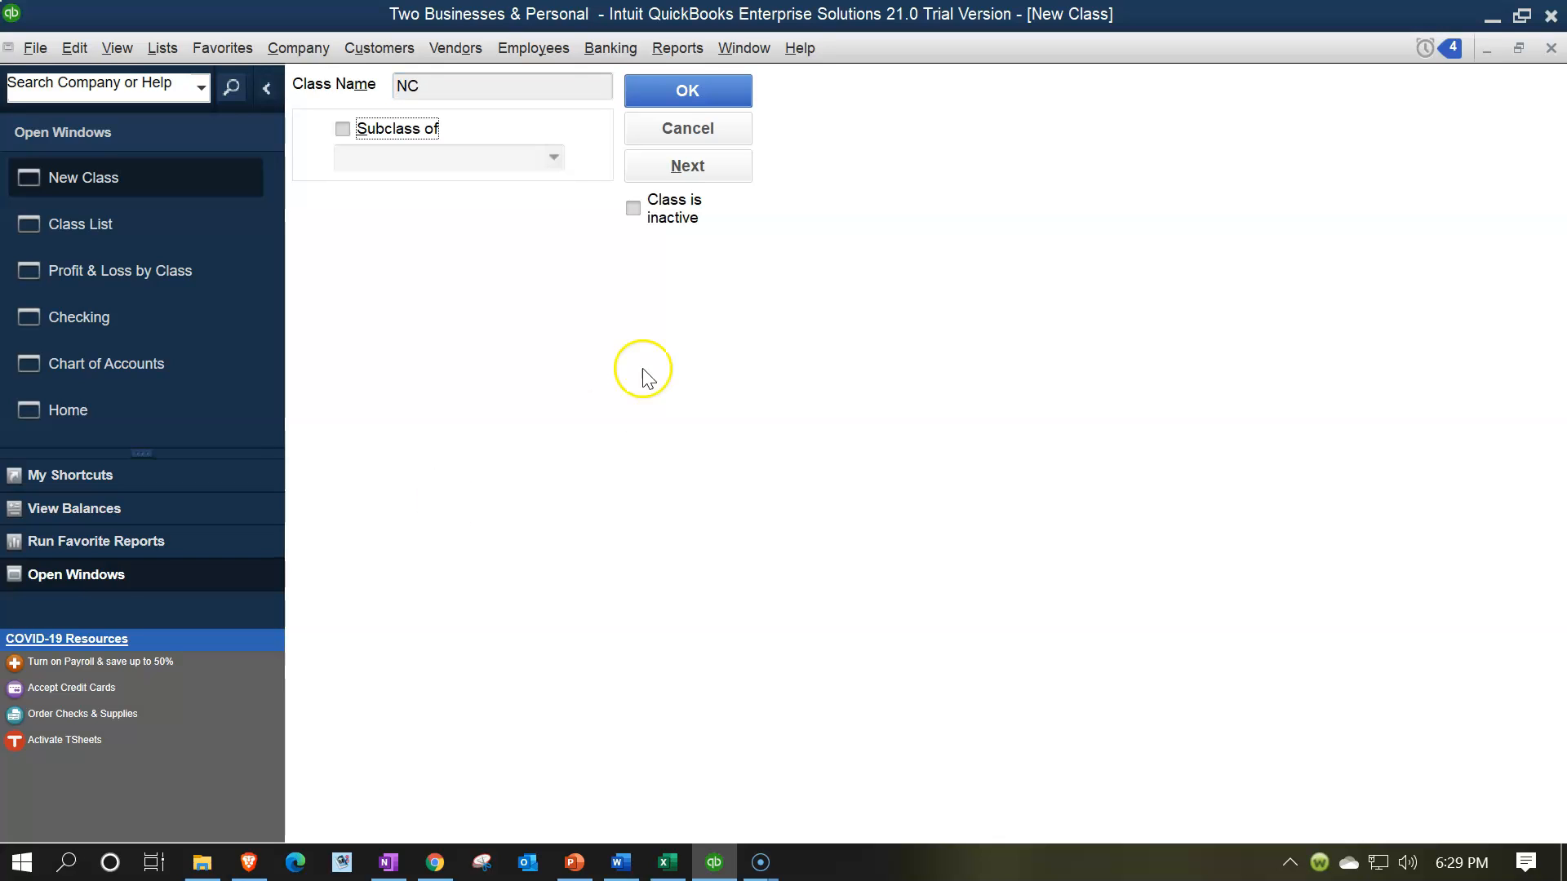
{"action": "left_click", "coordinate": [697, 90]}
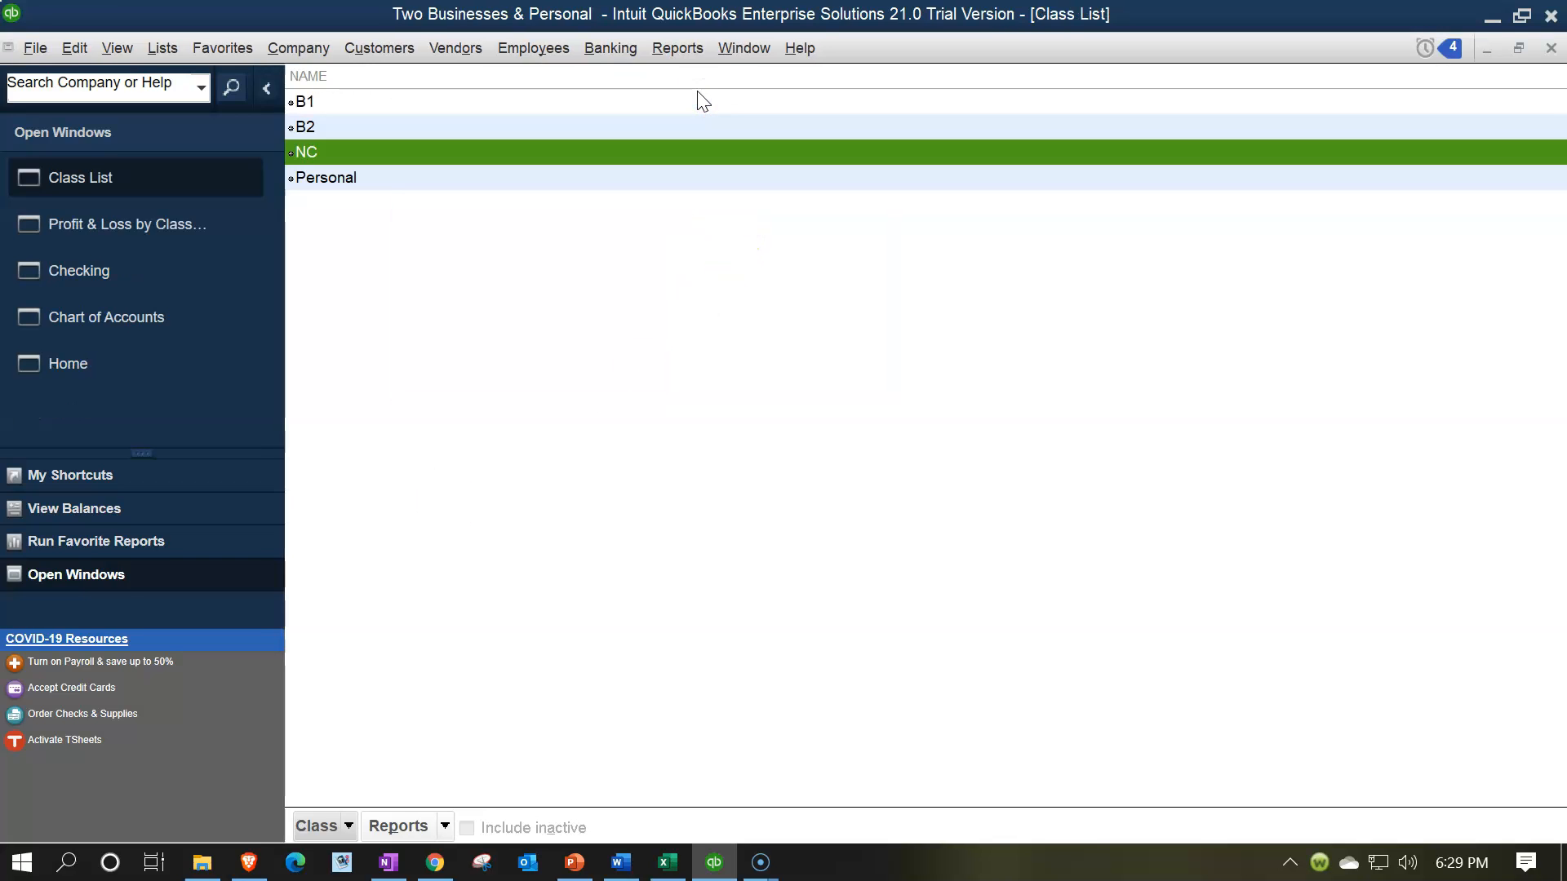
{"action": "left_click", "coordinate": [432, 160]}
- Examine the 60000 and 70000 series expense accounts in the Chart of Accounts, down to 68600 Utilities
{"action": "left_click", "coordinate": [159, 52]}
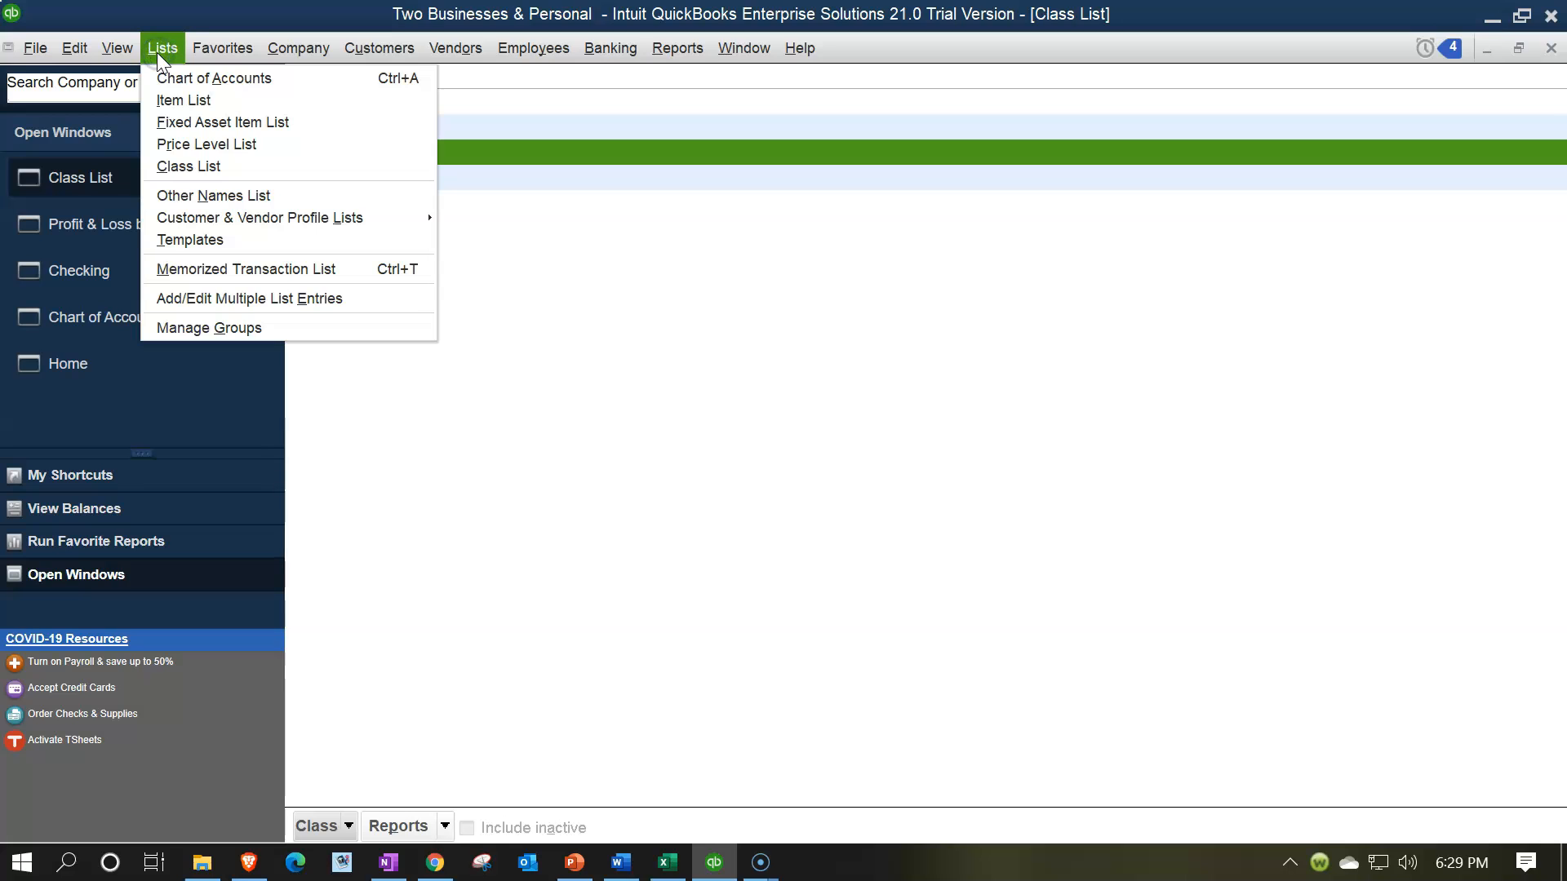
{"action": "left_click", "coordinate": [214, 78]}
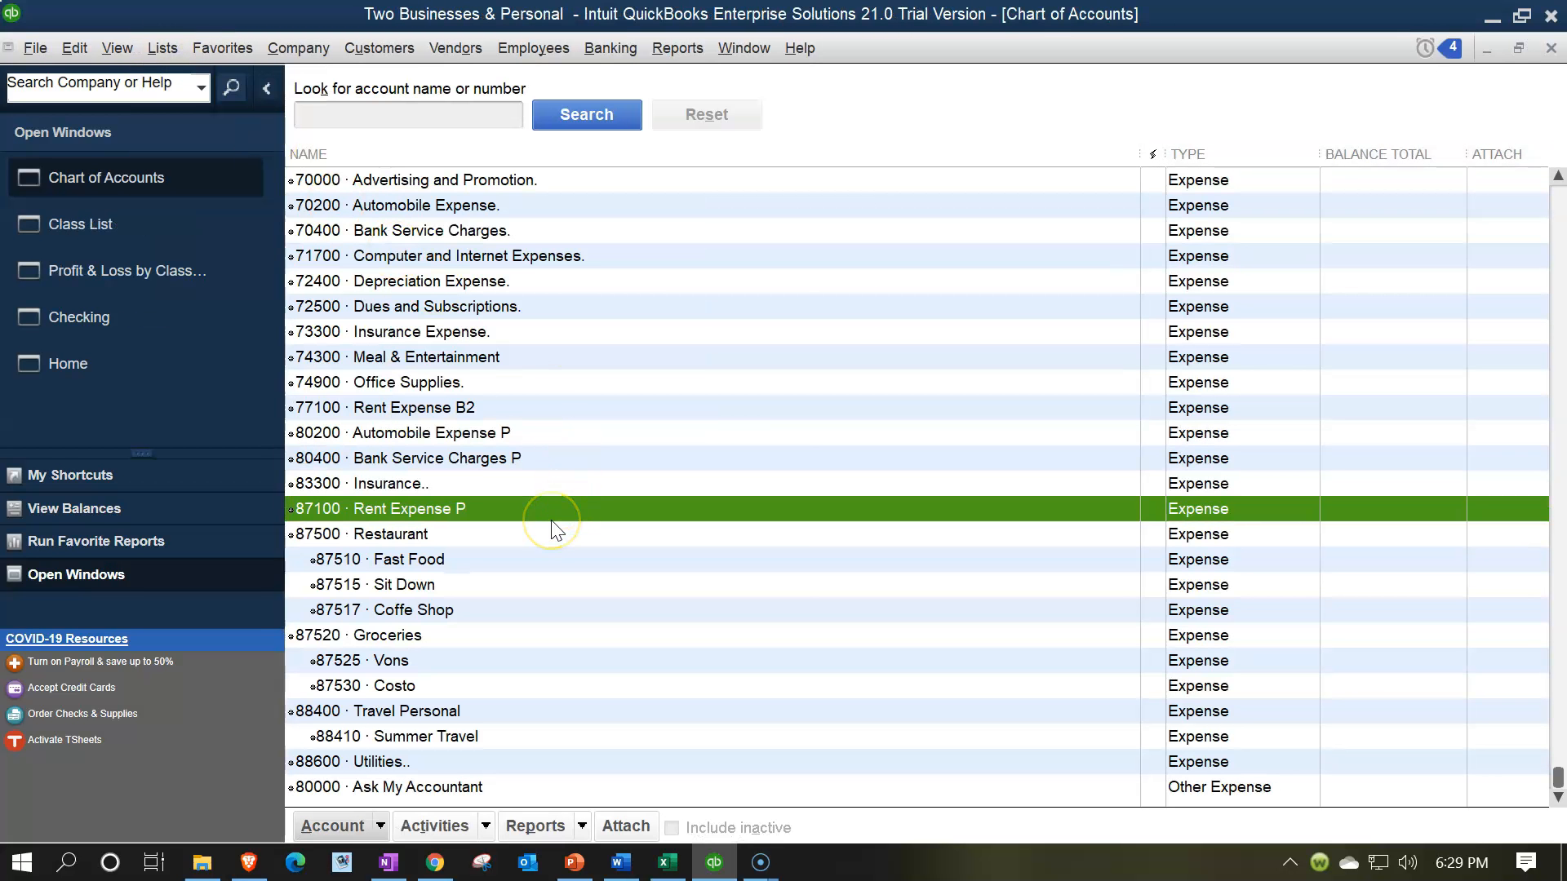
{"action": "scroll", "coordinate": [555, 527], "scroll_direction": "up", "scroll_amount": 6}
{"action": "scroll", "coordinate": [552, 523], "scroll_direction": "up", "scroll_amount": 1}
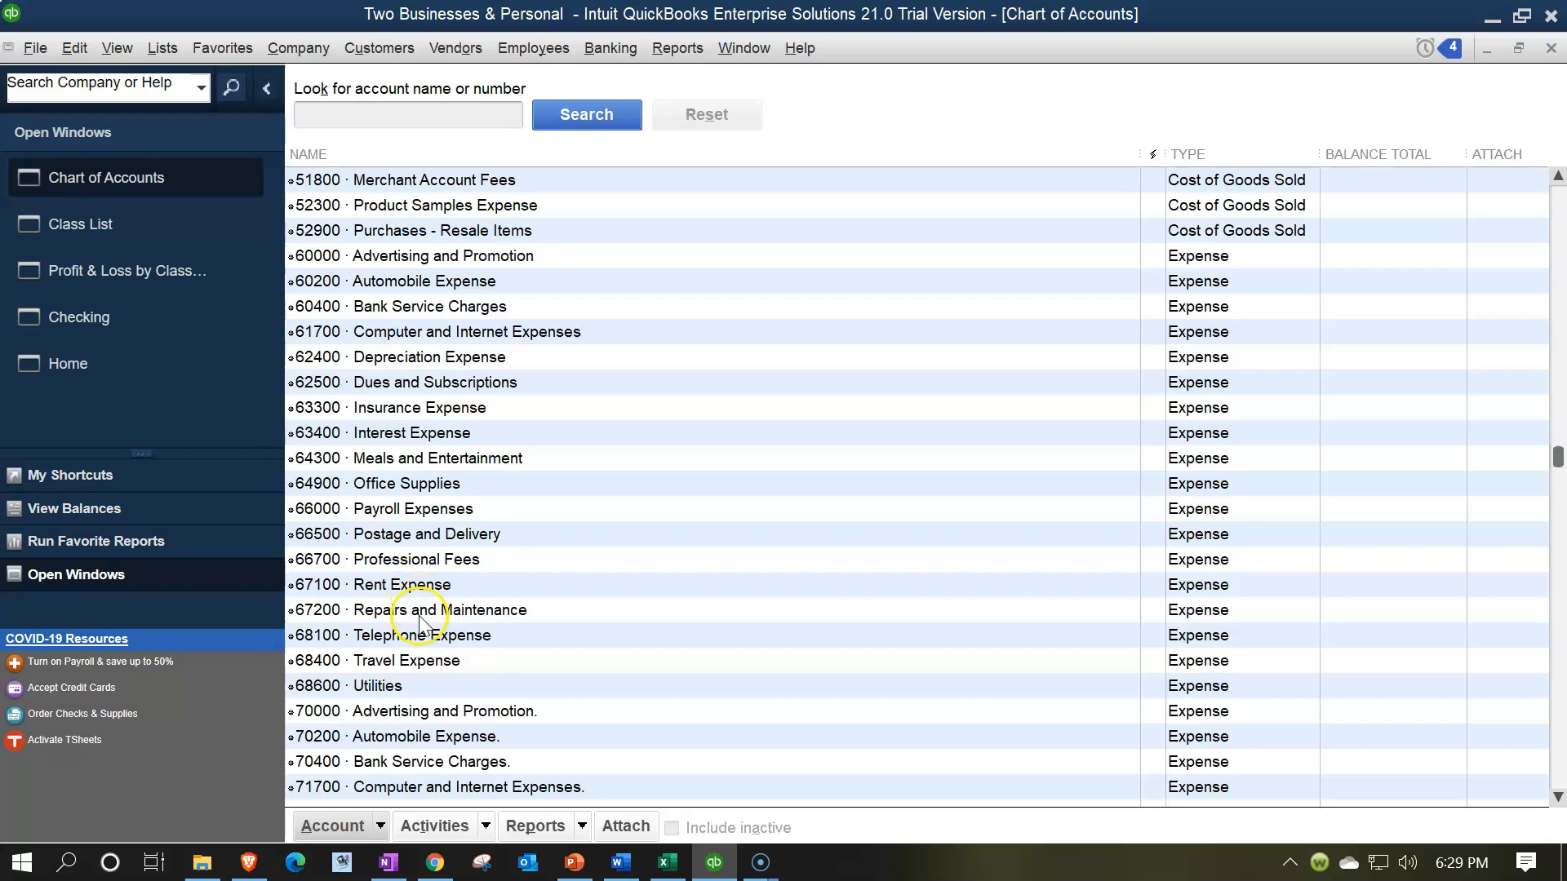
{"action": "scroll", "coordinate": [415, 608], "scroll_direction": "down", "scroll_amount": 1}
{"action": "scroll", "coordinate": [405, 575], "scroll_direction": "down", "scroll_amount": 1}
{"action": "left_click", "coordinate": [397, 533]}
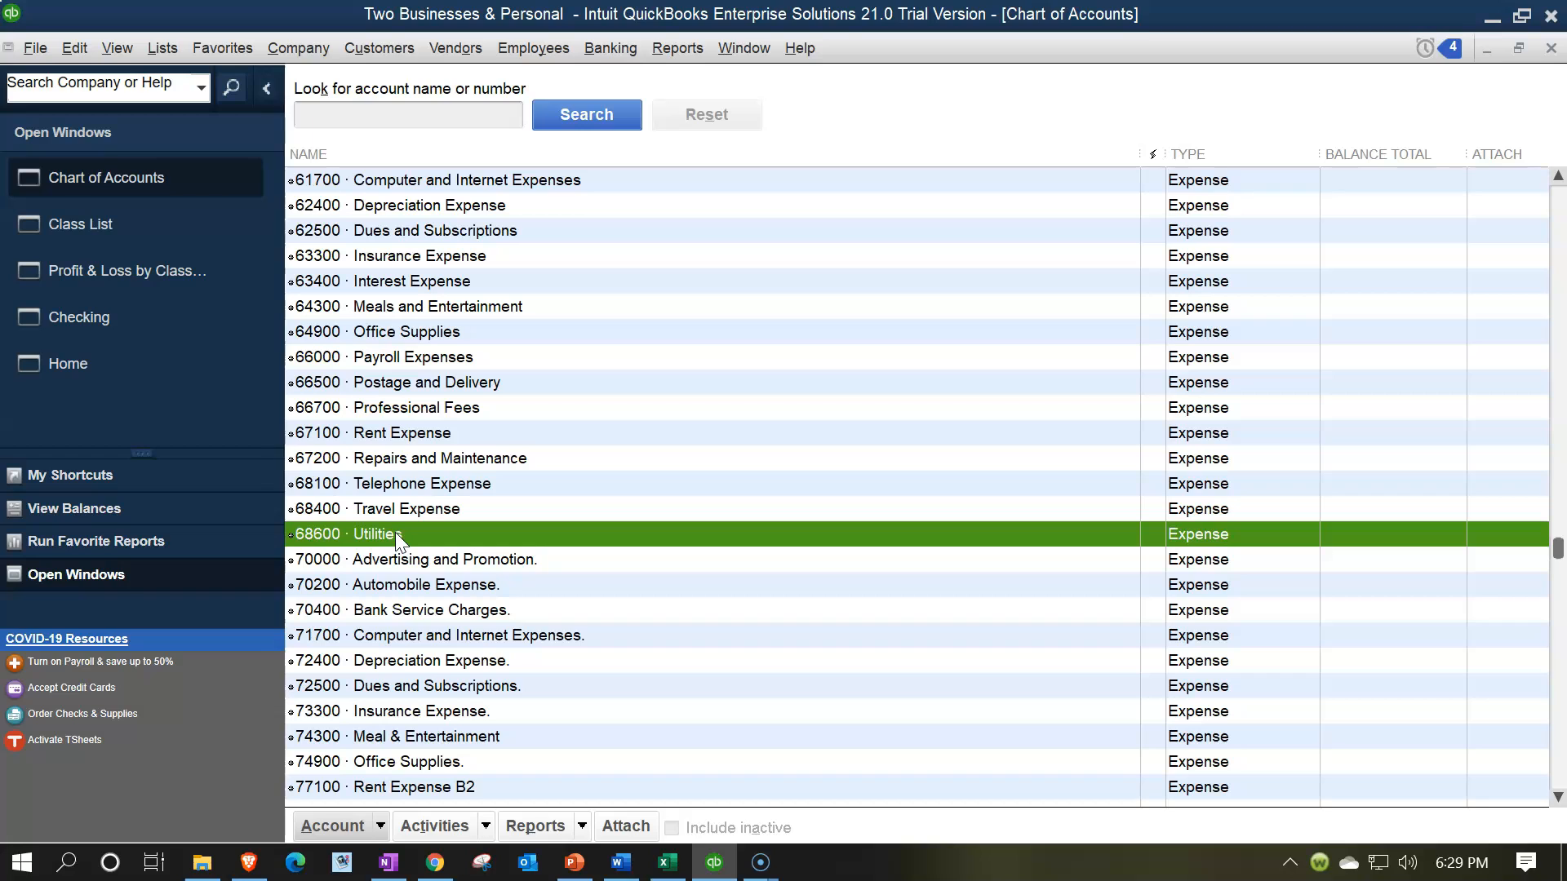
- Assign the class NC to the 68600 Utilities account and save it
{"action": "right_click", "coordinate": [395, 533]}
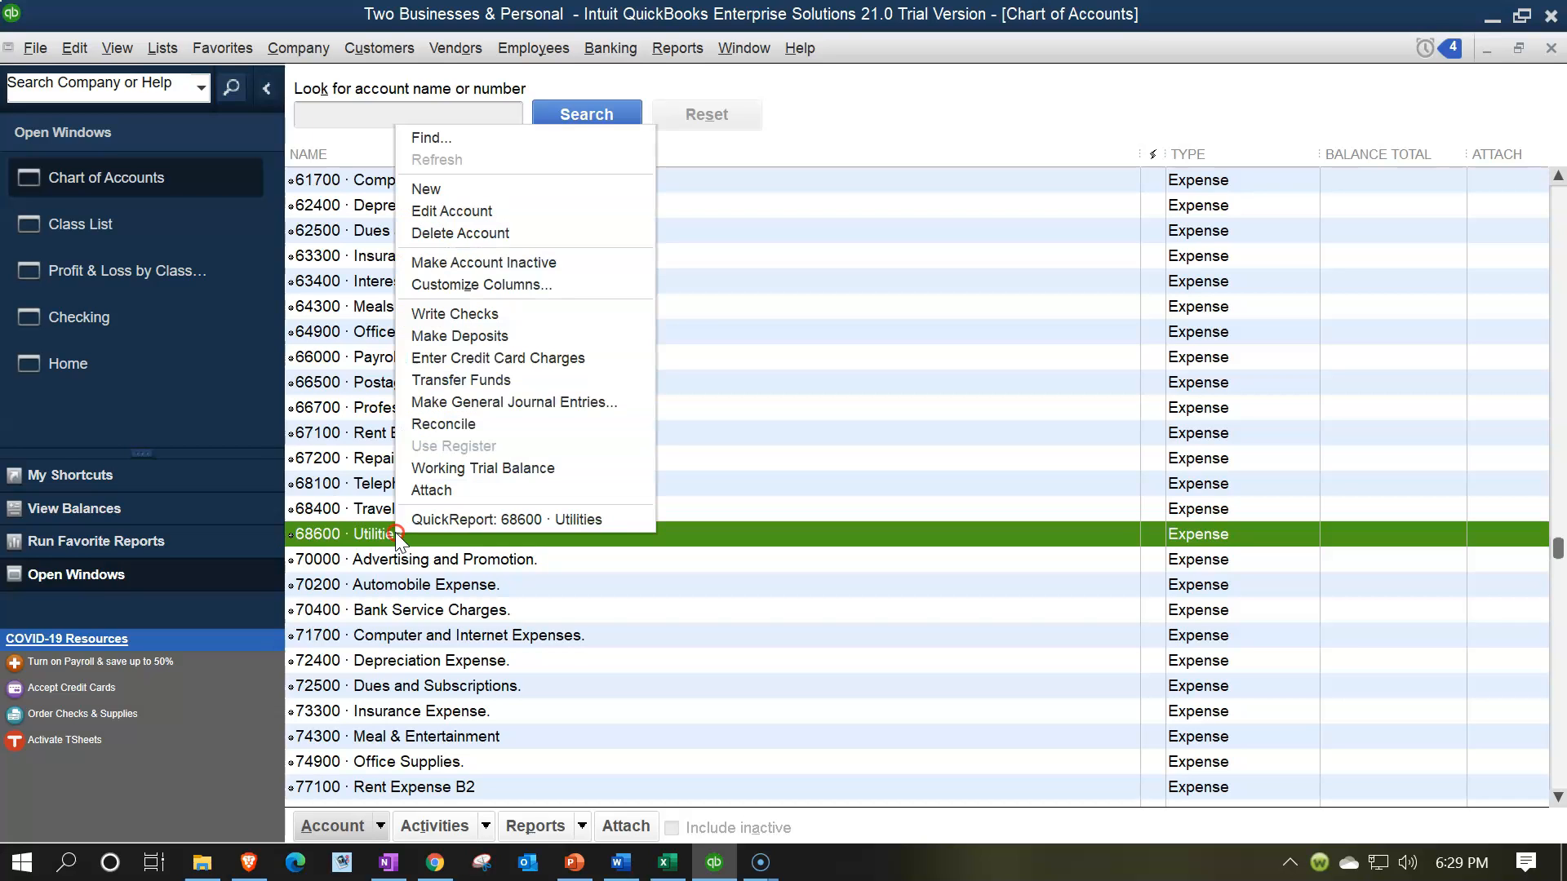
{"action": "left_click", "coordinate": [424, 212]}
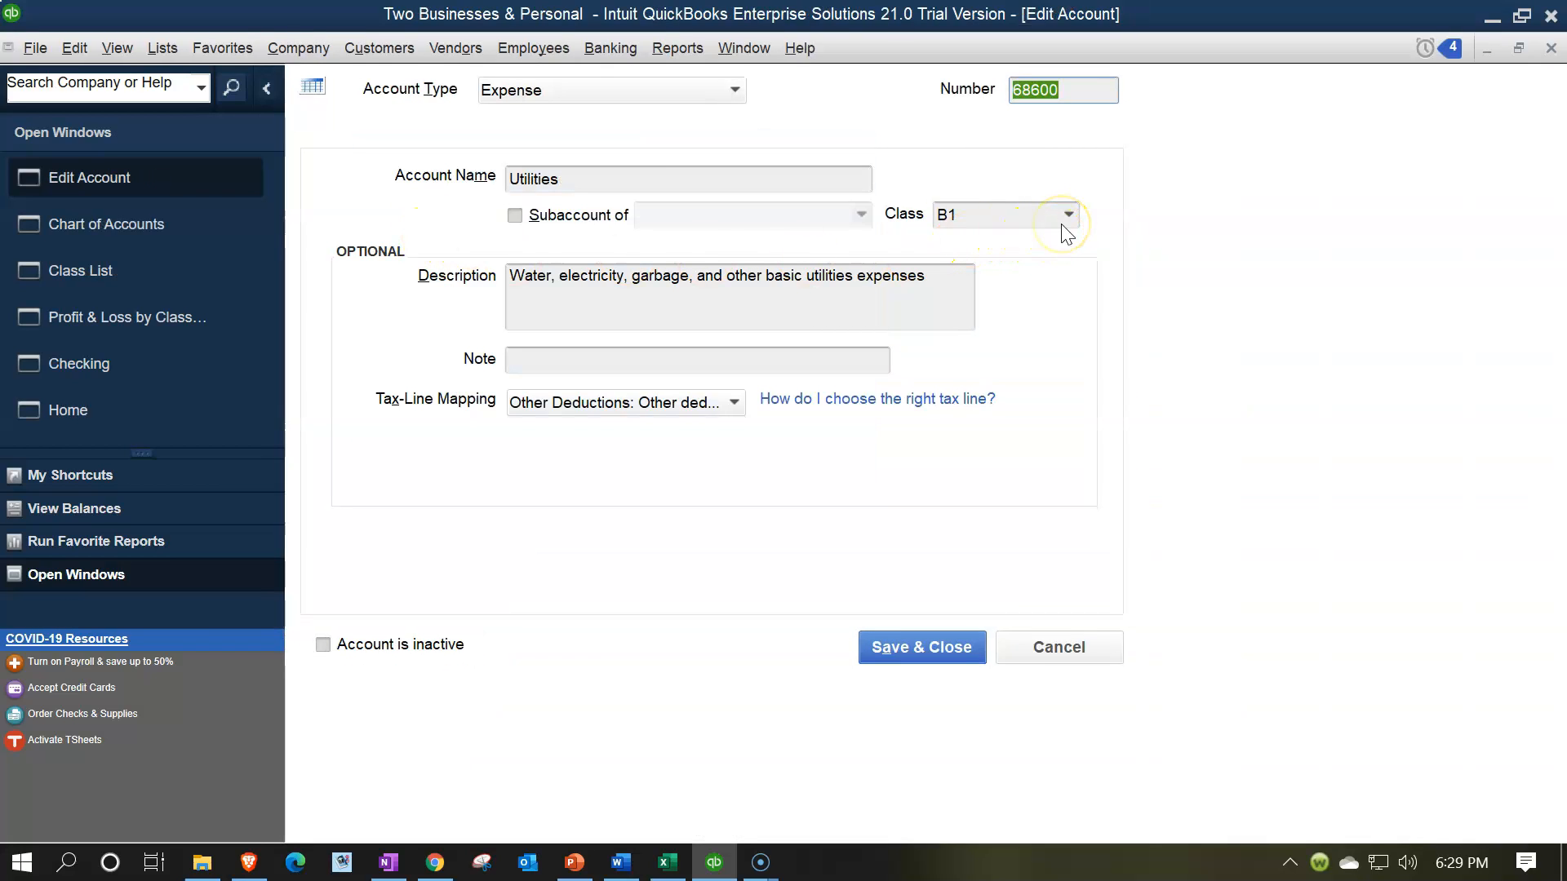
{"action": "left_click", "coordinate": [1066, 217]}
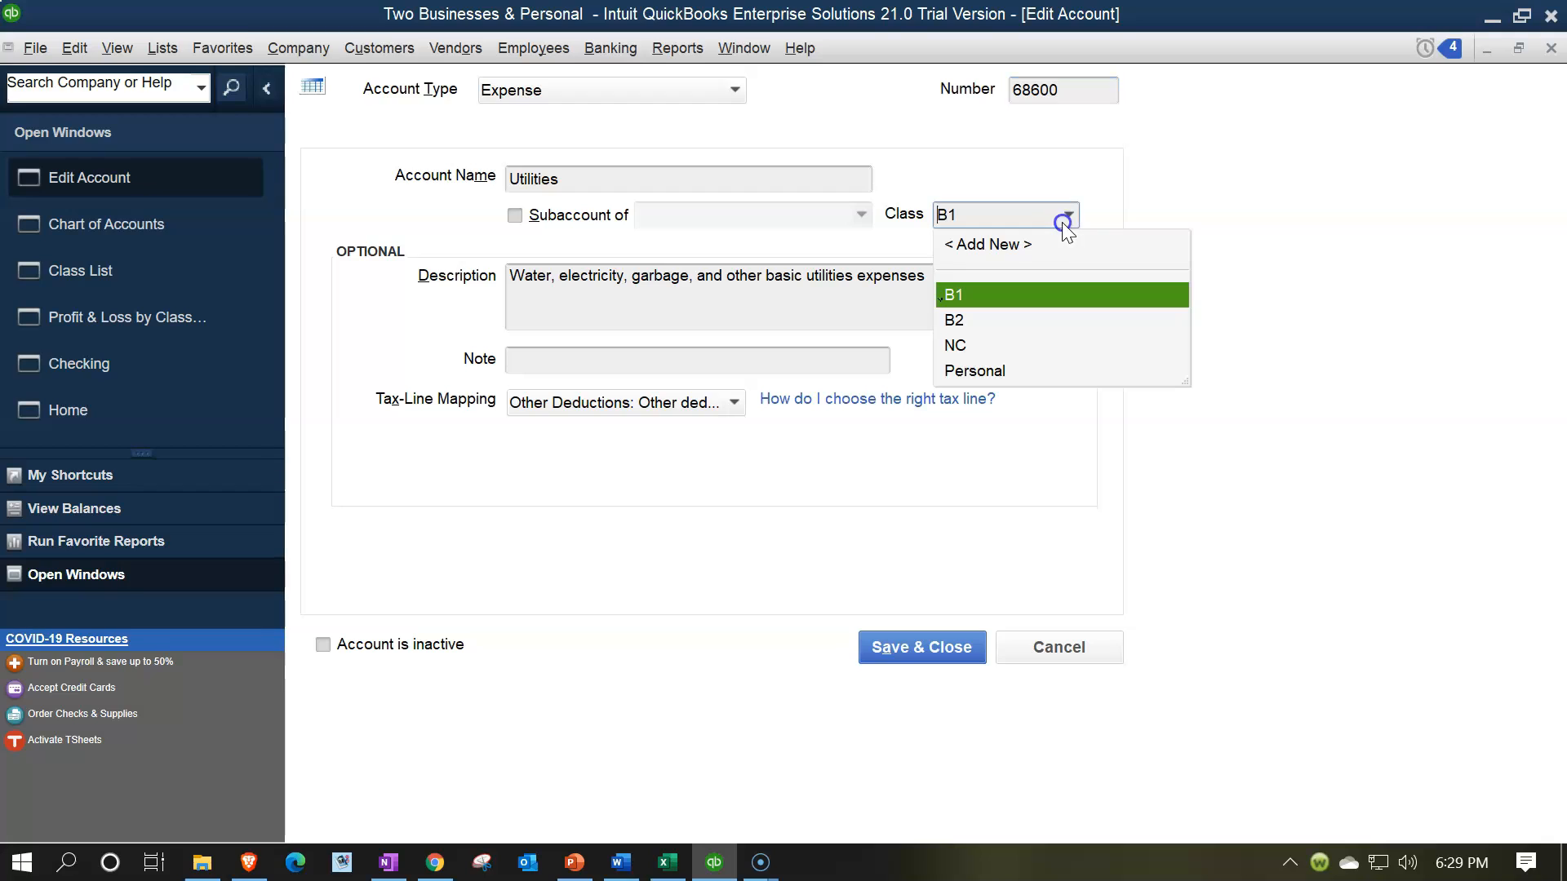
{"action": "left_click", "coordinate": [974, 351]}
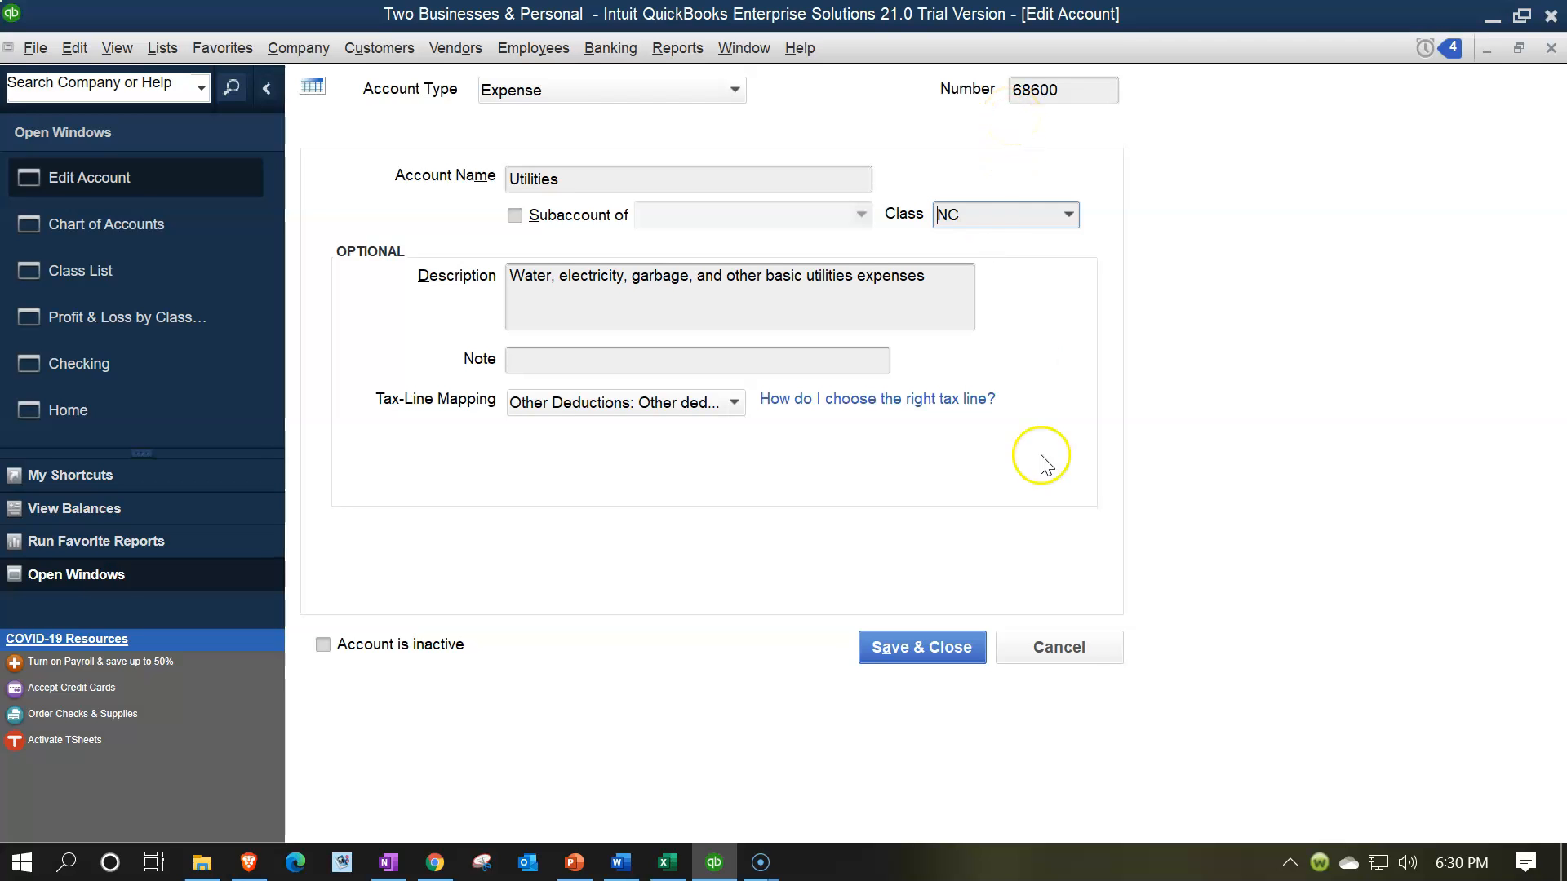
{"action": "left_click", "coordinate": [960, 642]}
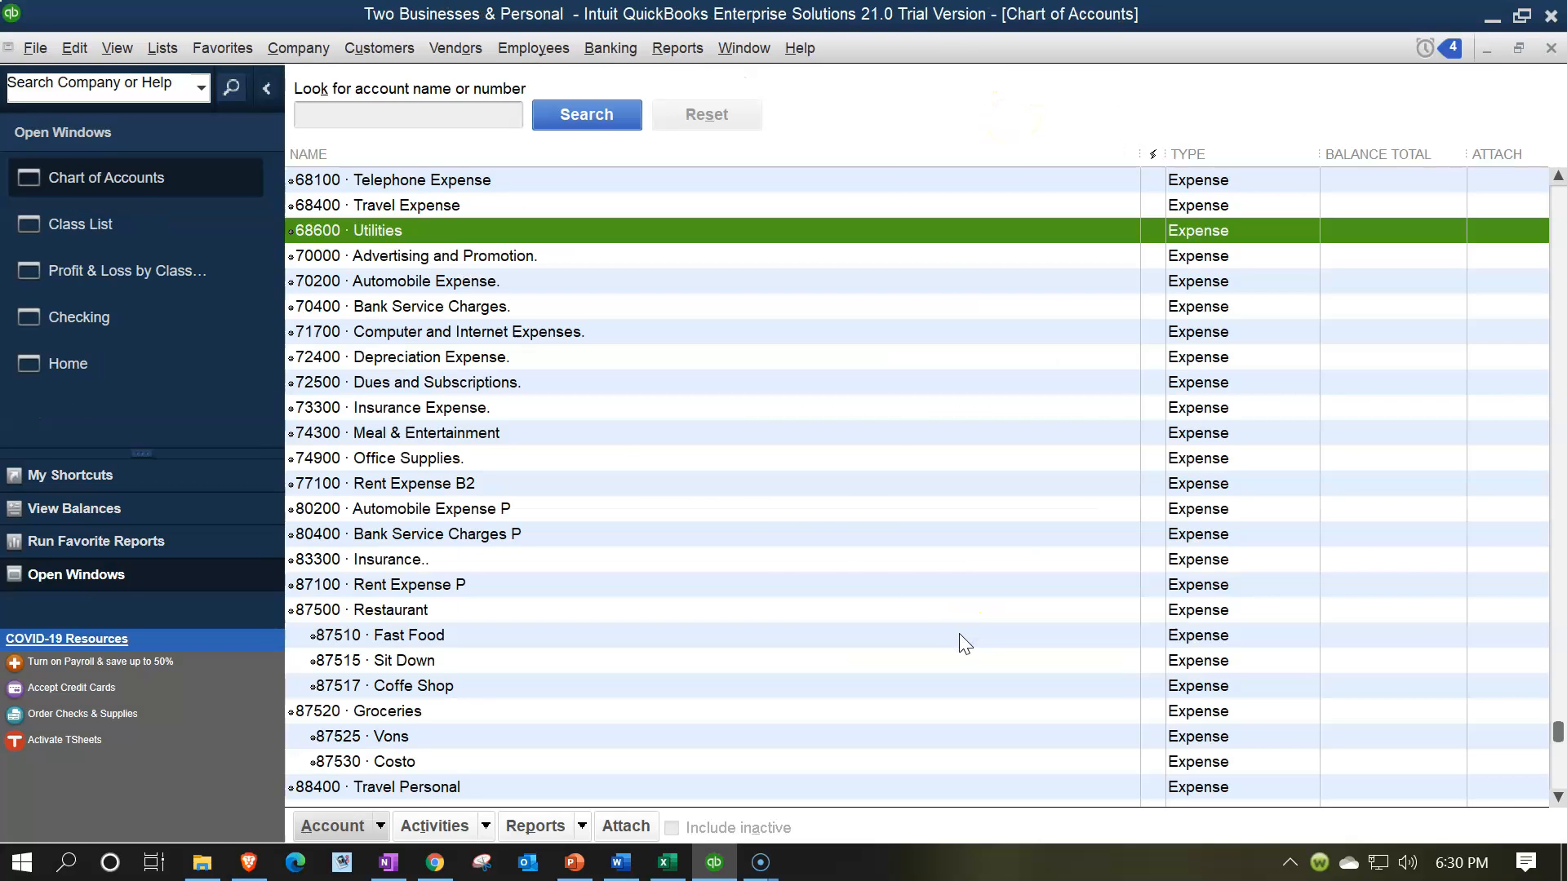
- Start a check in the Checking register dated 07/06/2021, without a number, for the payee Edison
{"action": "left_click", "coordinate": [127, 311]}
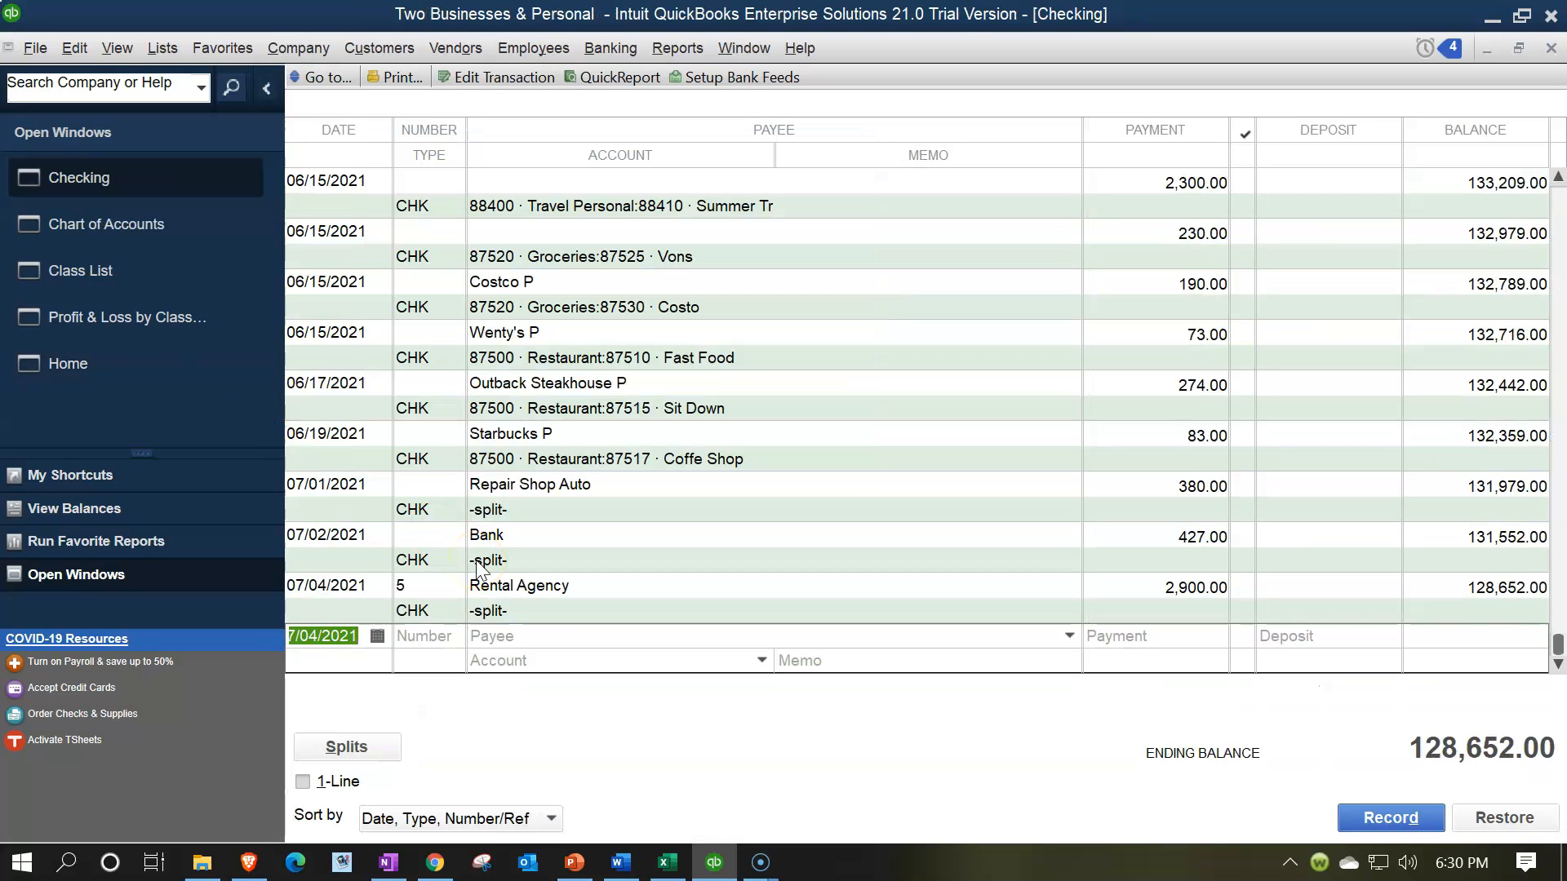
{"action": "key", "text": "plus"}
{"action": "key", "text": "plus"}
{"action": "key", "text": "Tab"}
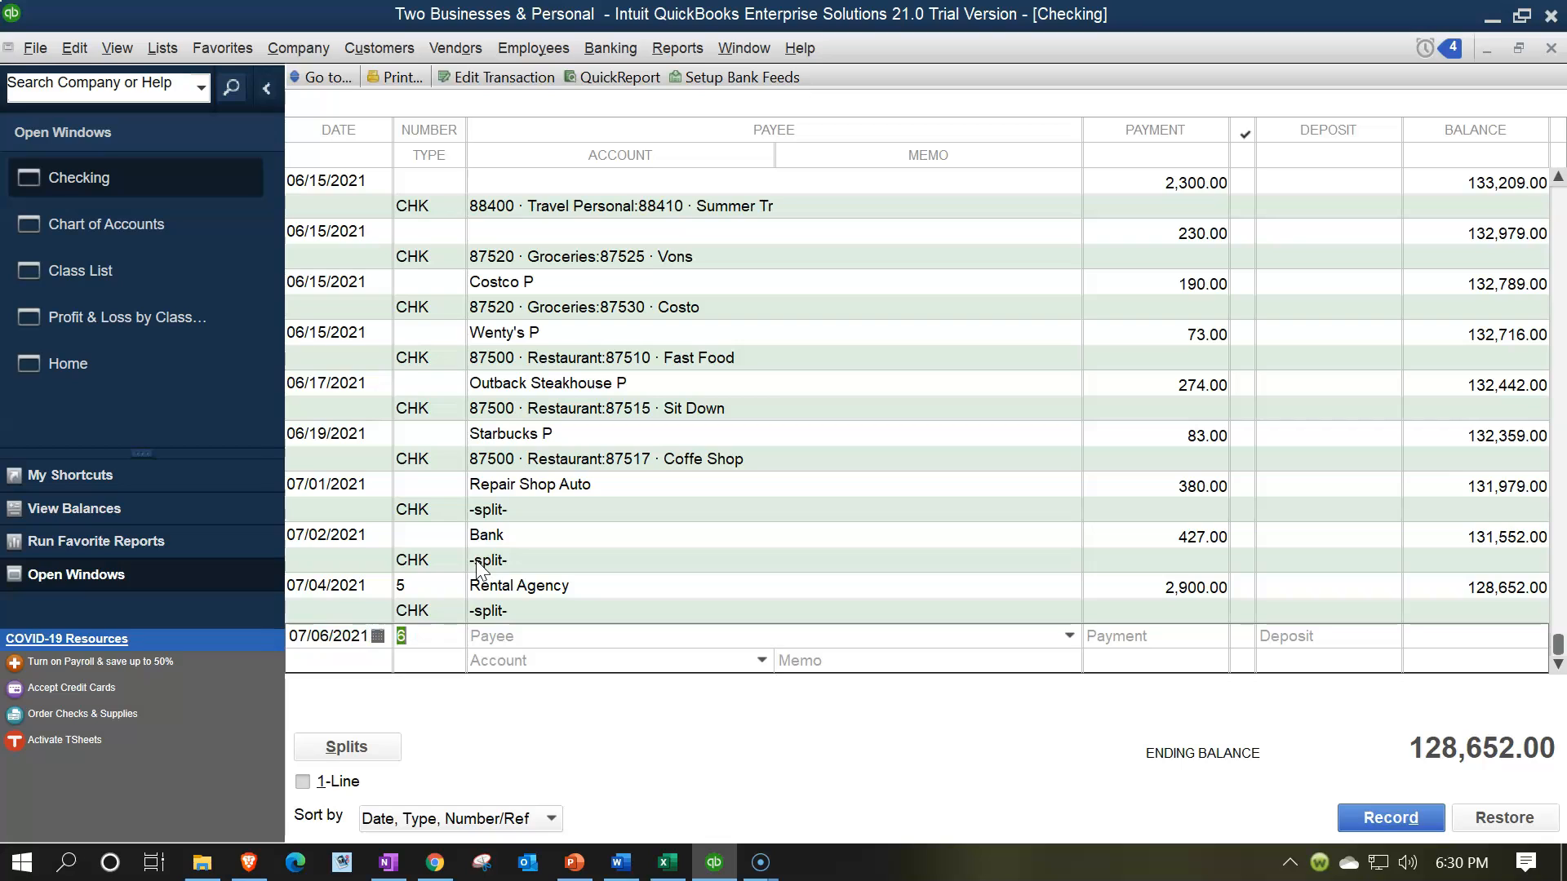
{"action": "key", "text": "Delete"}
{"action": "key", "text": "Tab"}
{"action": "type", "text": "Edison"}
{"action": "key", "text": "Tab"}
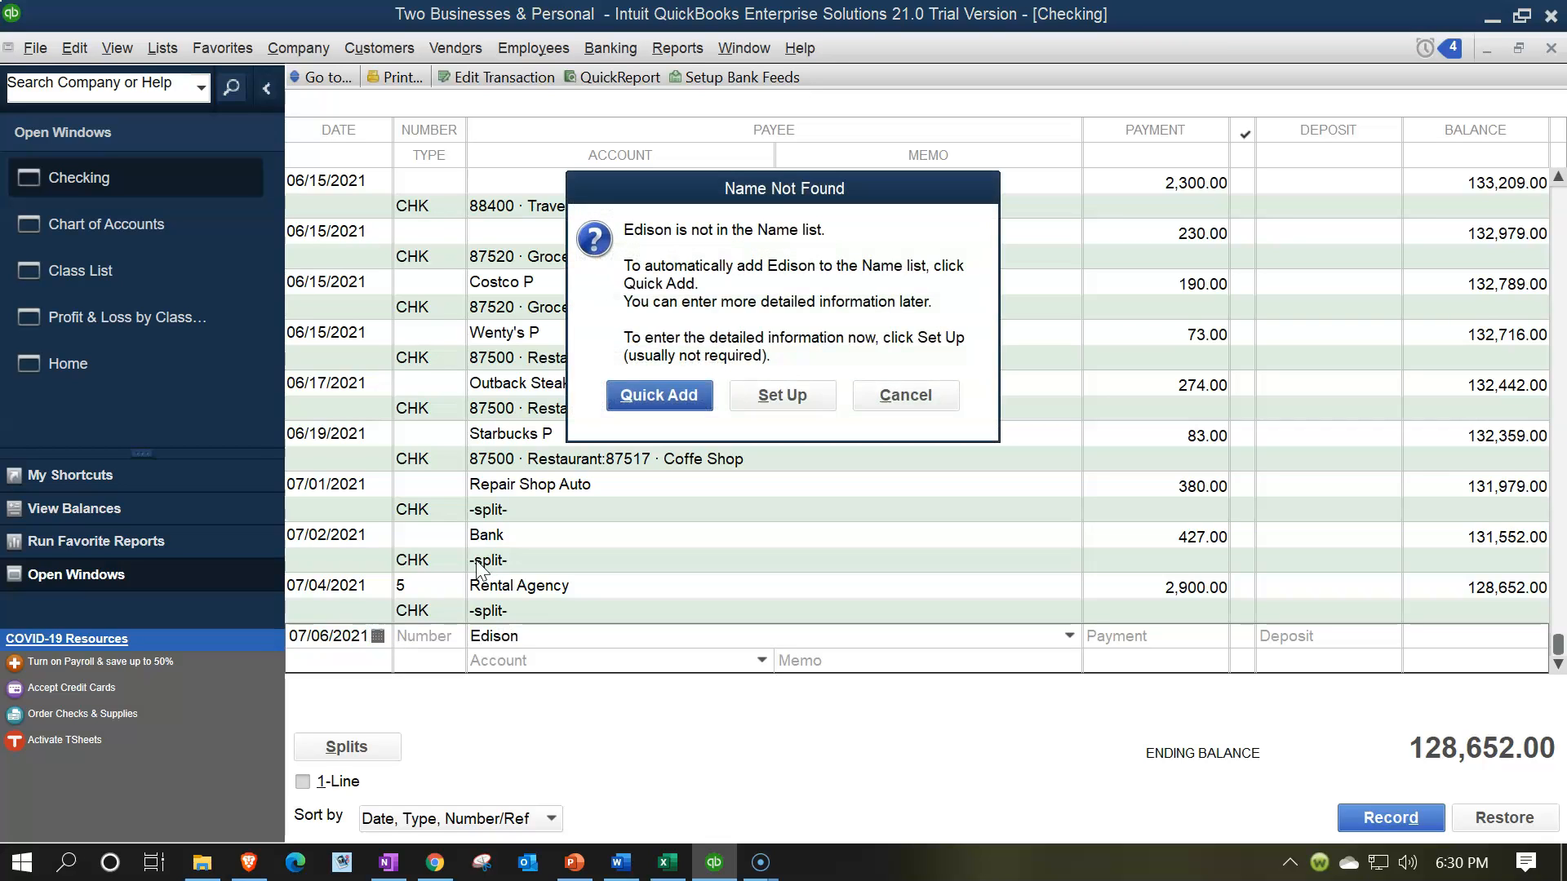
- Set up Edison as a new vendor with NC entered in its additional info
{"action": "left_click", "coordinate": [755, 399]}
{"action": "left_click", "coordinate": [800, 449]}
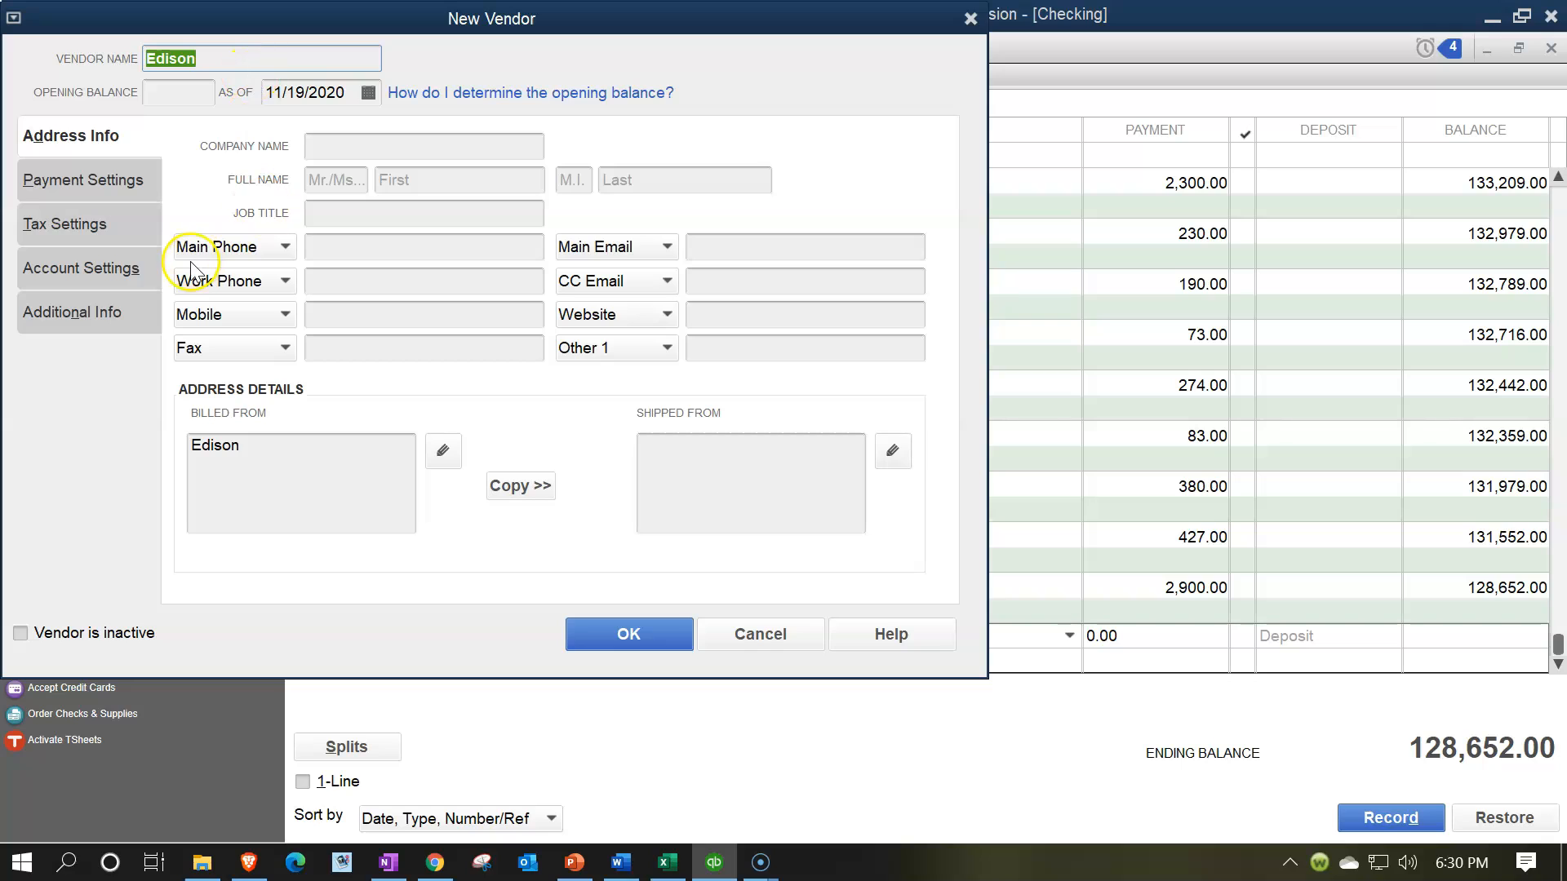
{"action": "left_click", "coordinate": [79, 315]}
{"action": "left_click", "coordinate": [758, 170]}
{"action": "type", "text": "NC"}
{"action": "left_click", "coordinate": [654, 632]}
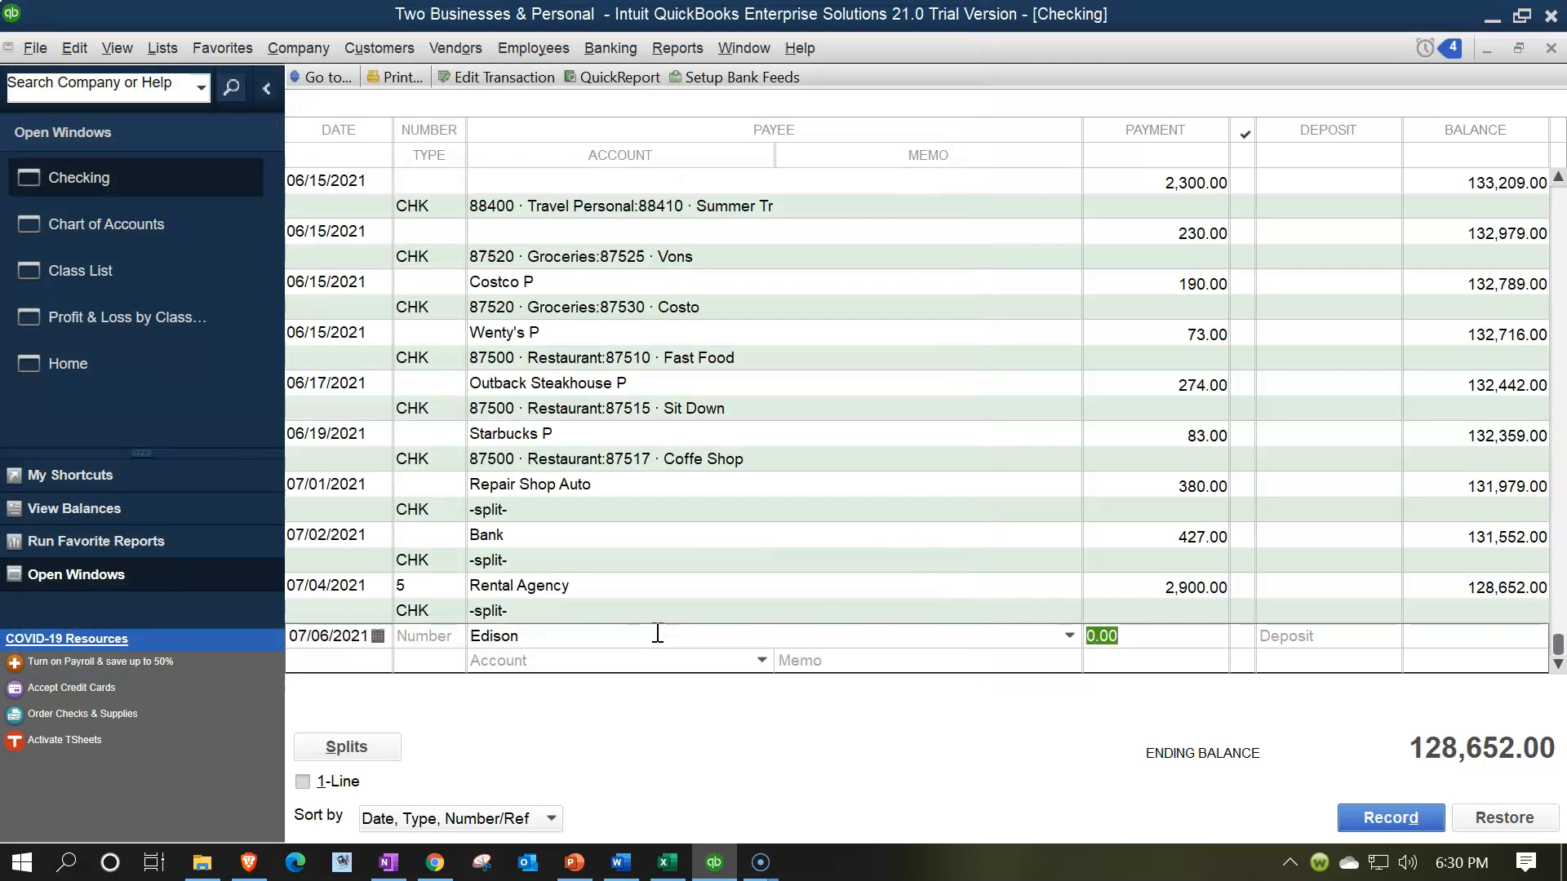
- Enter a 640.00 payment for the Edison check and assign it in the splits to 68600 Utilities with class NC
{"action": "type", "text": "640"}
{"action": "key", "text": "Tab"}
{"action": "key", "text": "Tab"}
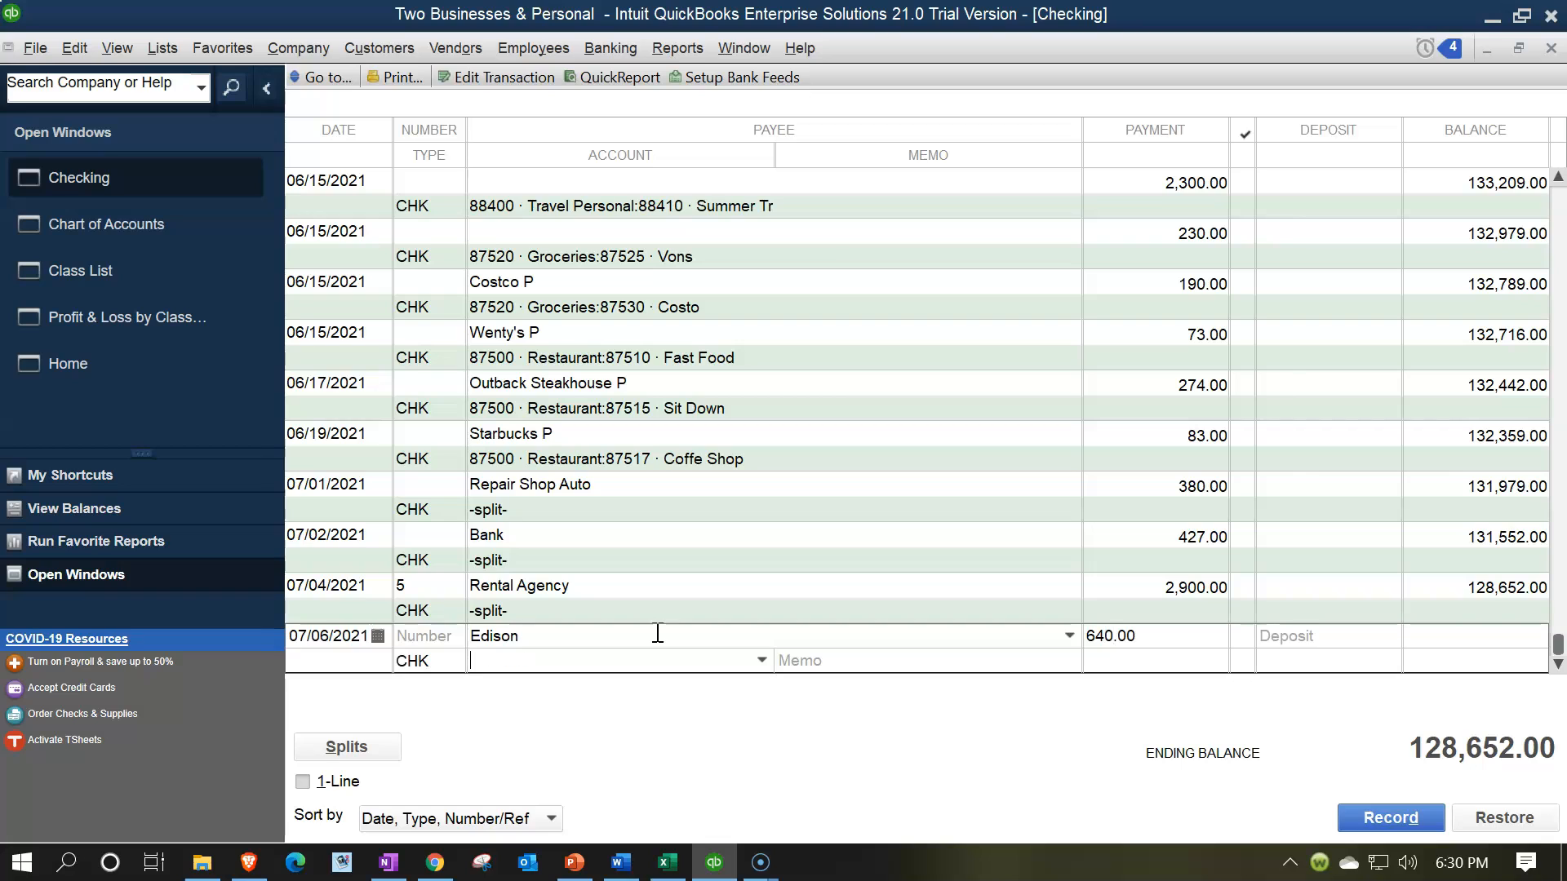
{"action": "left_click", "coordinate": [390, 751]}
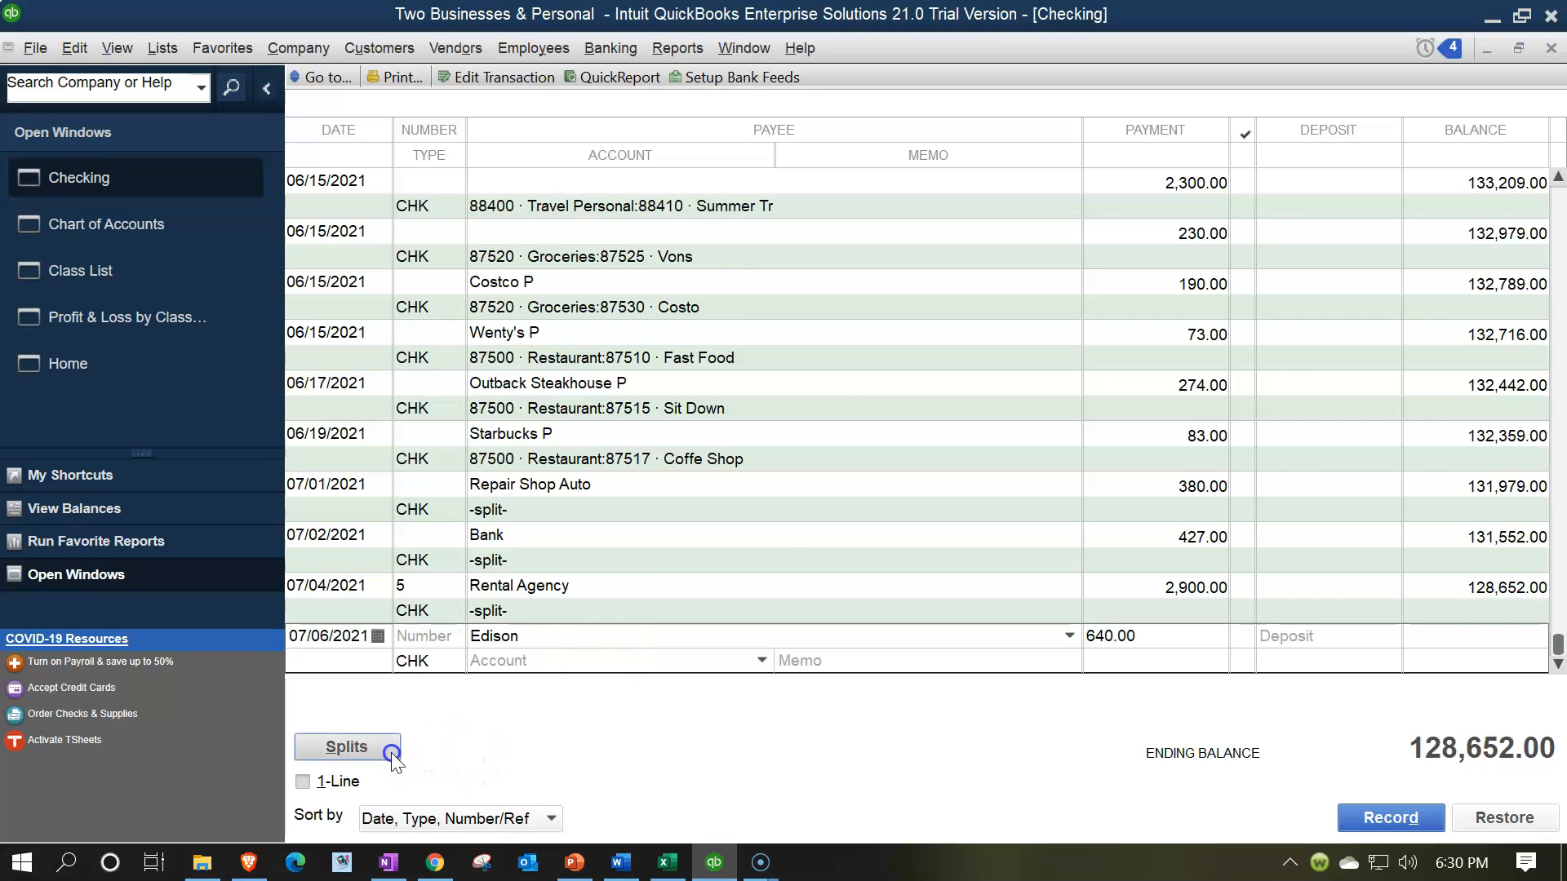
{"action": "type", "text": "Utilities"}
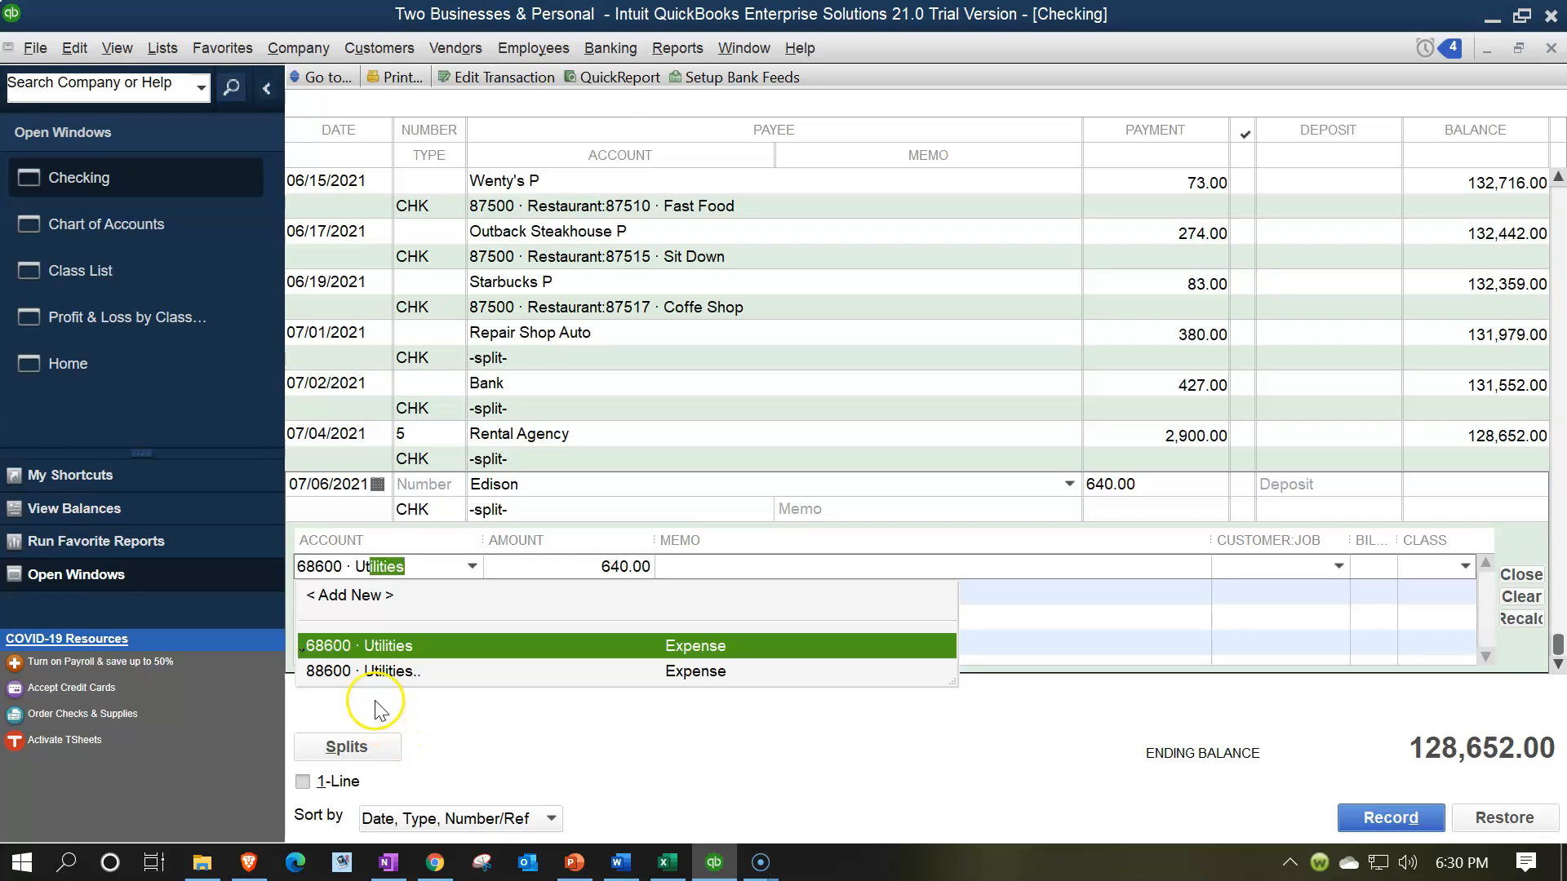
{"action": "left_click", "coordinate": [366, 645]}
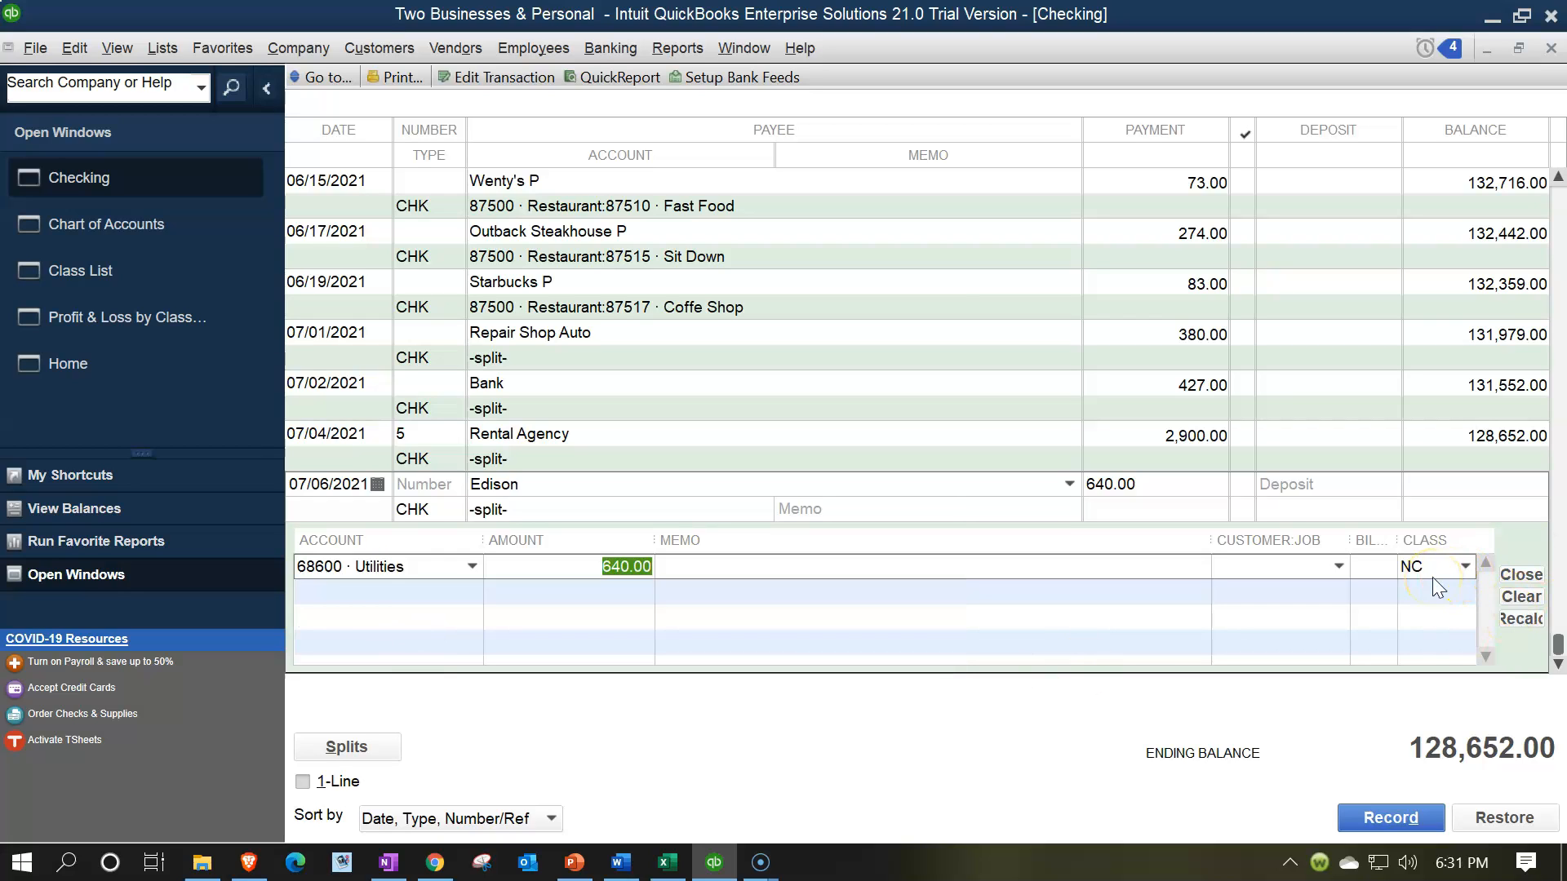
{"action": "key", "text": "Tab"}
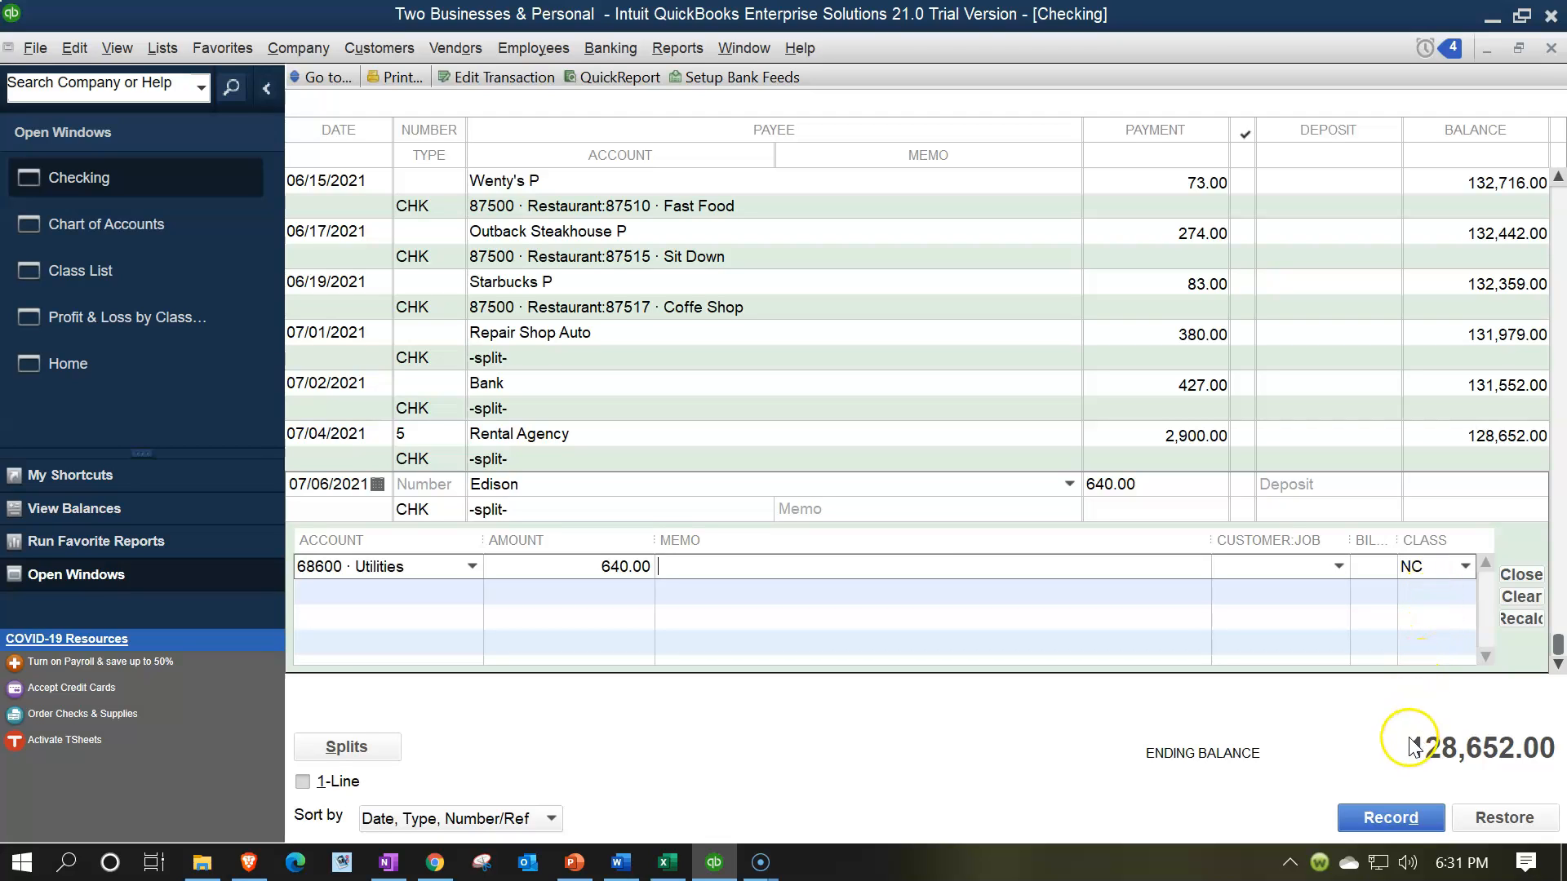
- Record the Edison check and bring up the Profit & Loss by Class report
{"action": "left_click", "coordinate": [1391, 818]}
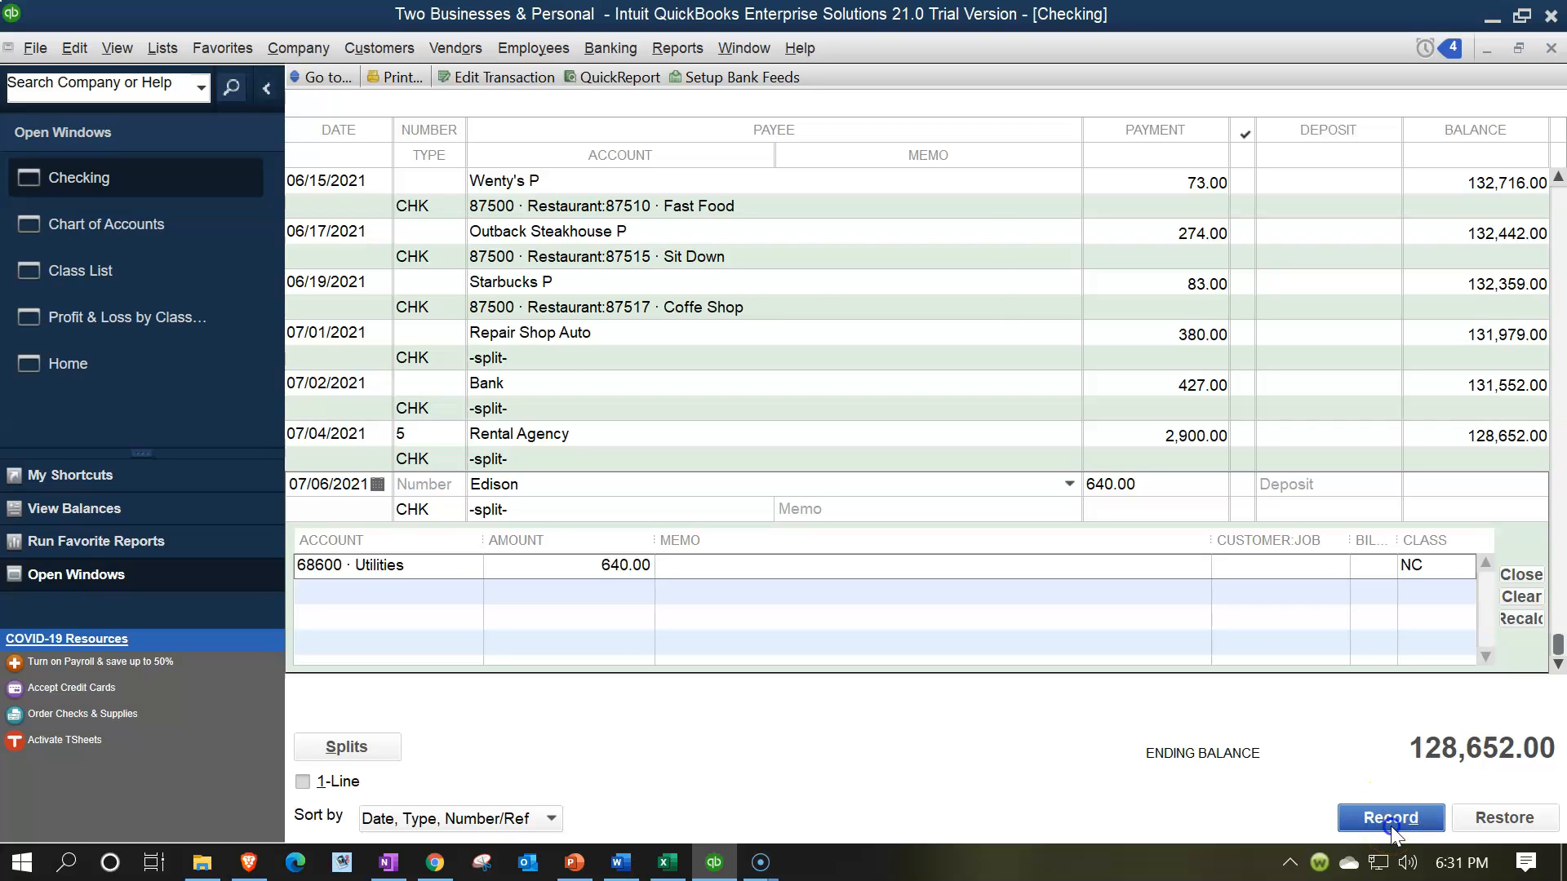
{"action": "left_click", "coordinate": [742, 341]}
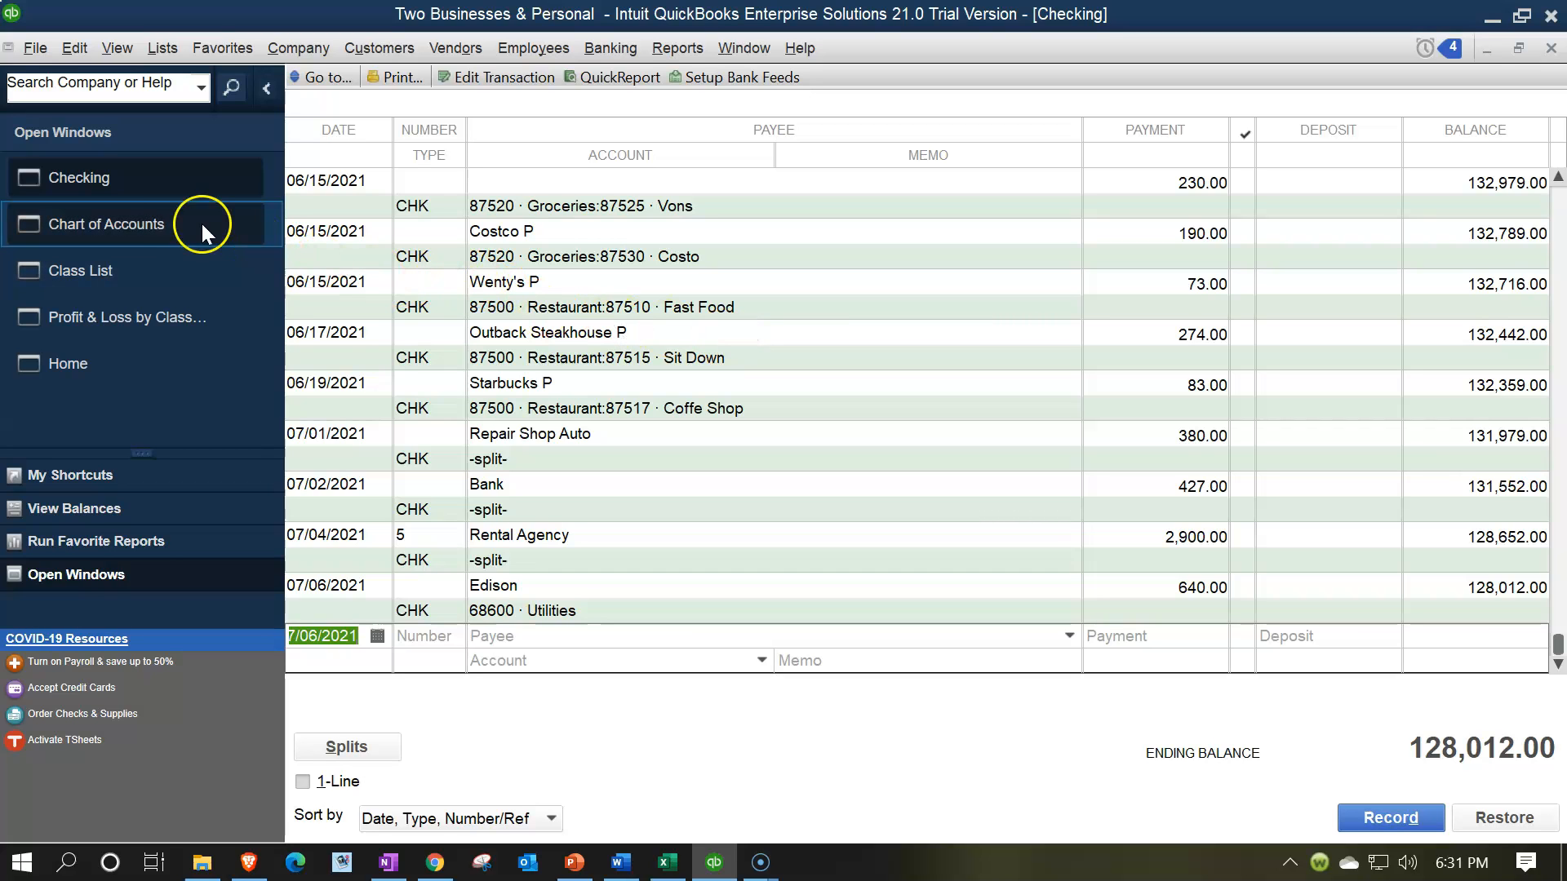
{"action": "left_click", "coordinate": [160, 224]}
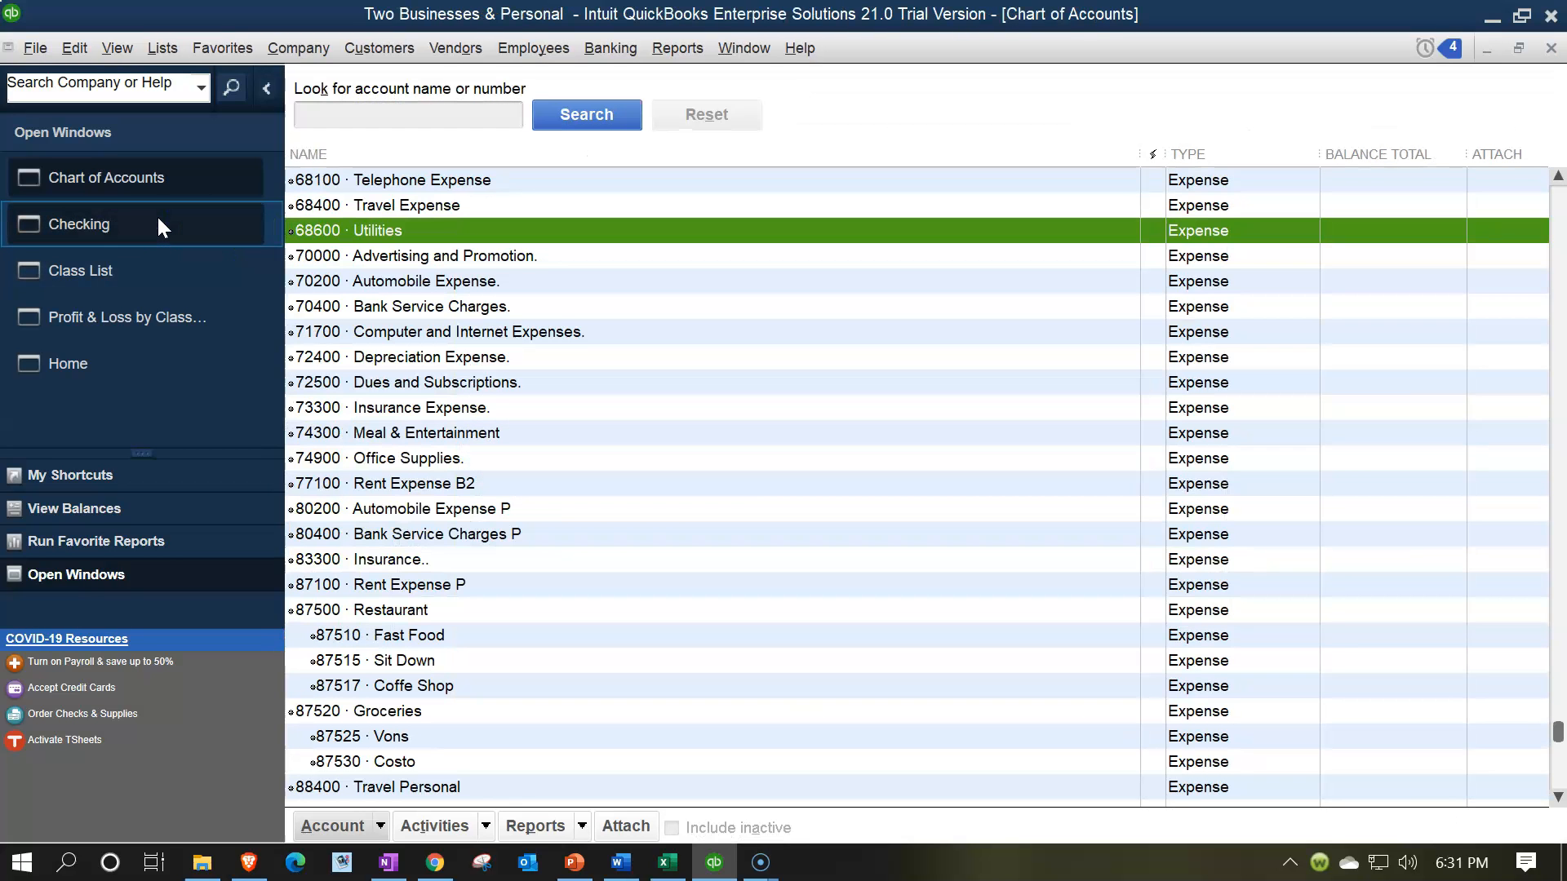
{"action": "left_click", "coordinate": [130, 310]}
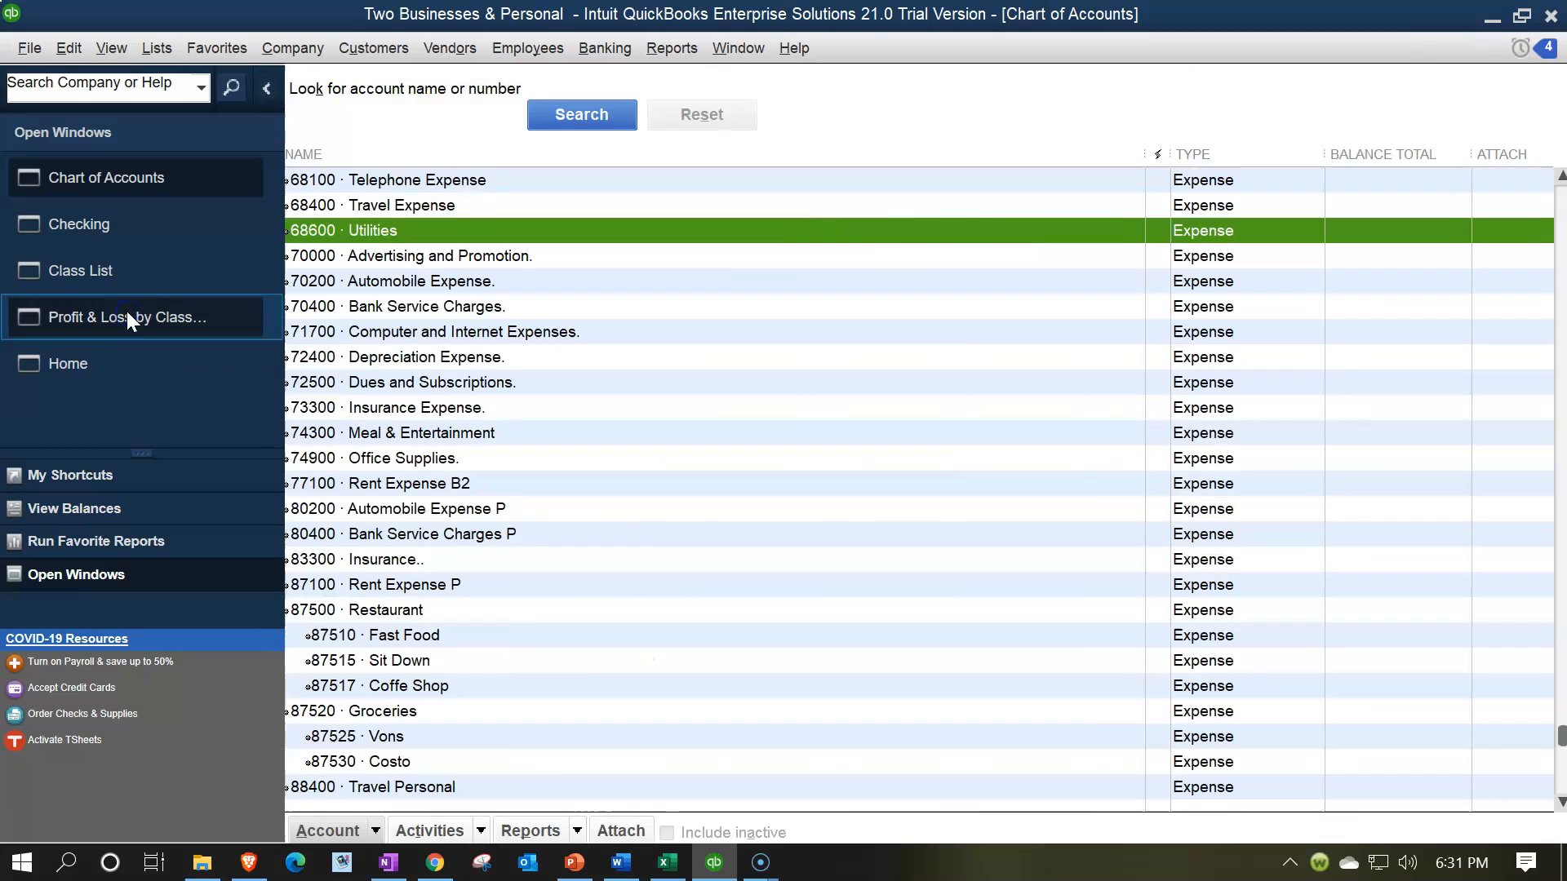
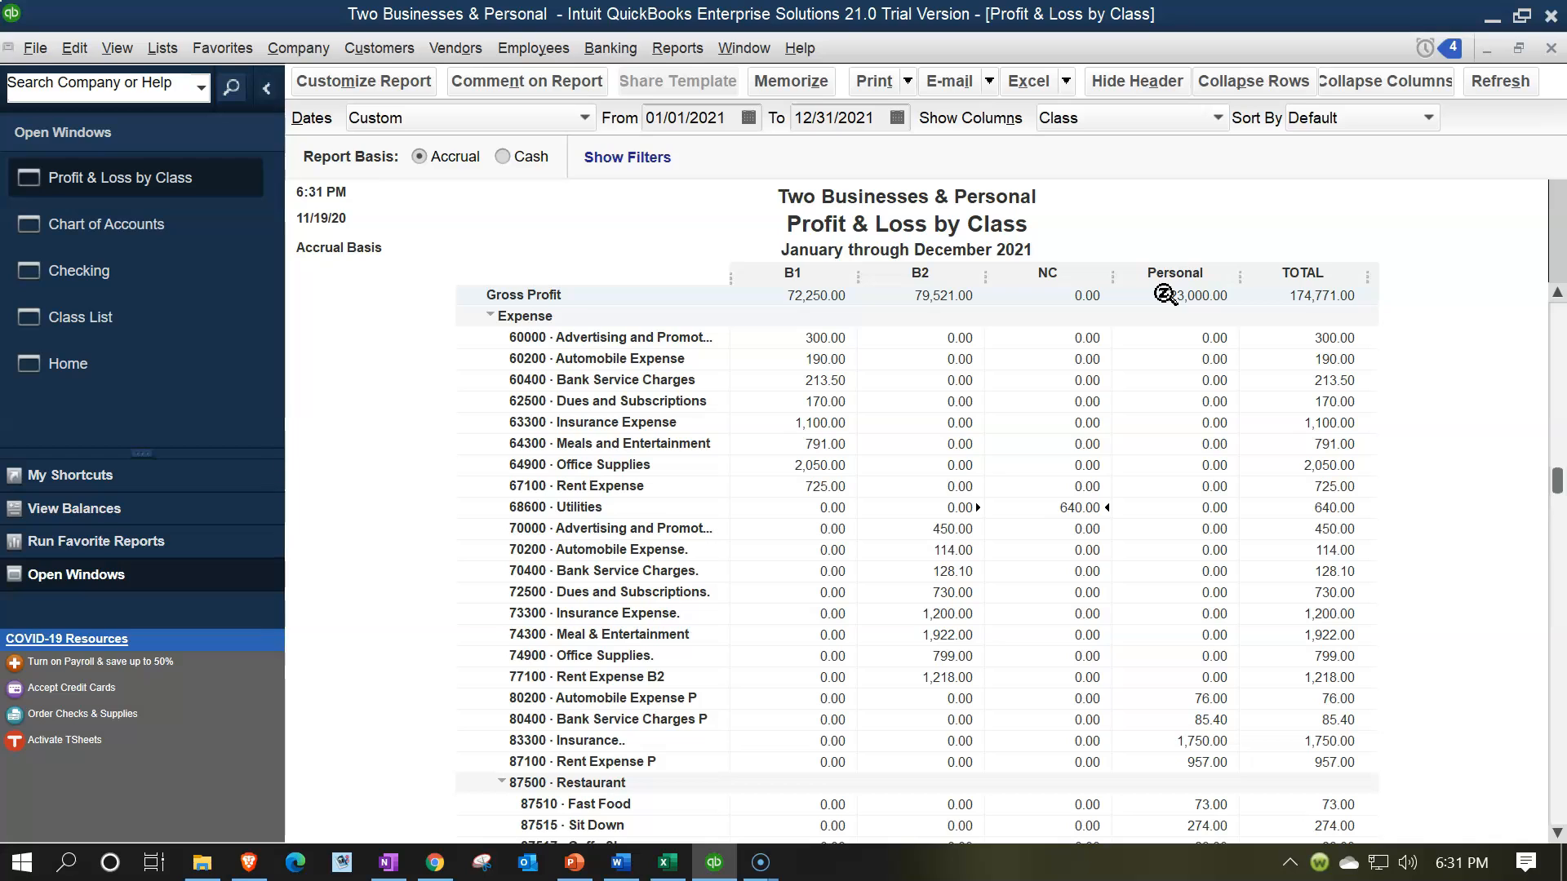
- Rename the class B1 as 1 B1 in the Class List
{"action": "left_click", "coordinate": [167, 48]}
{"action": "left_click", "coordinate": [66, 317]}
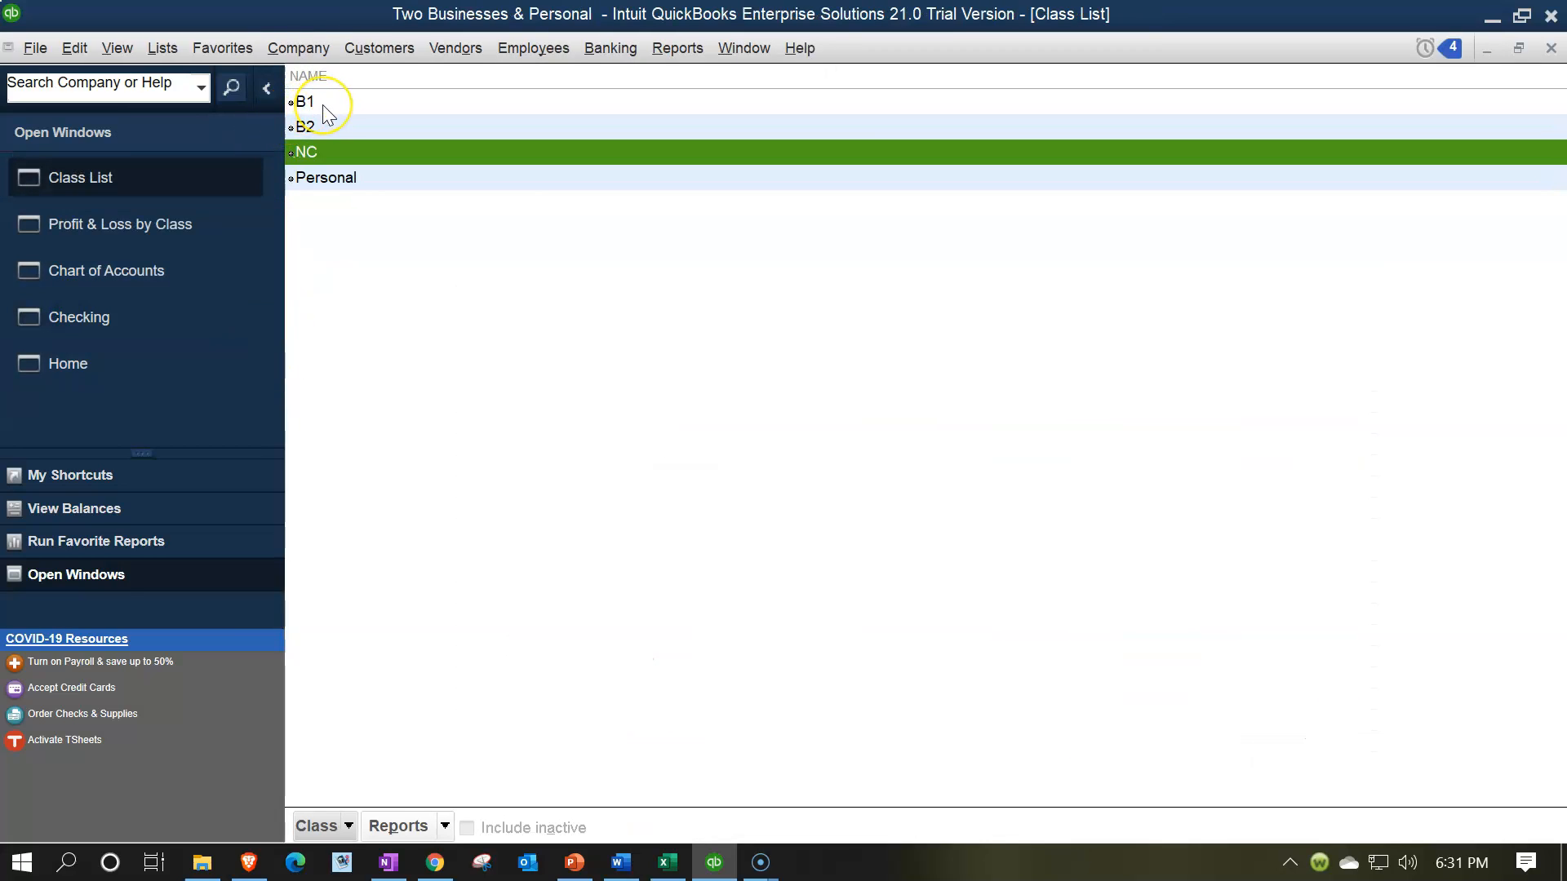
{"action": "right_click", "coordinate": [323, 107]}
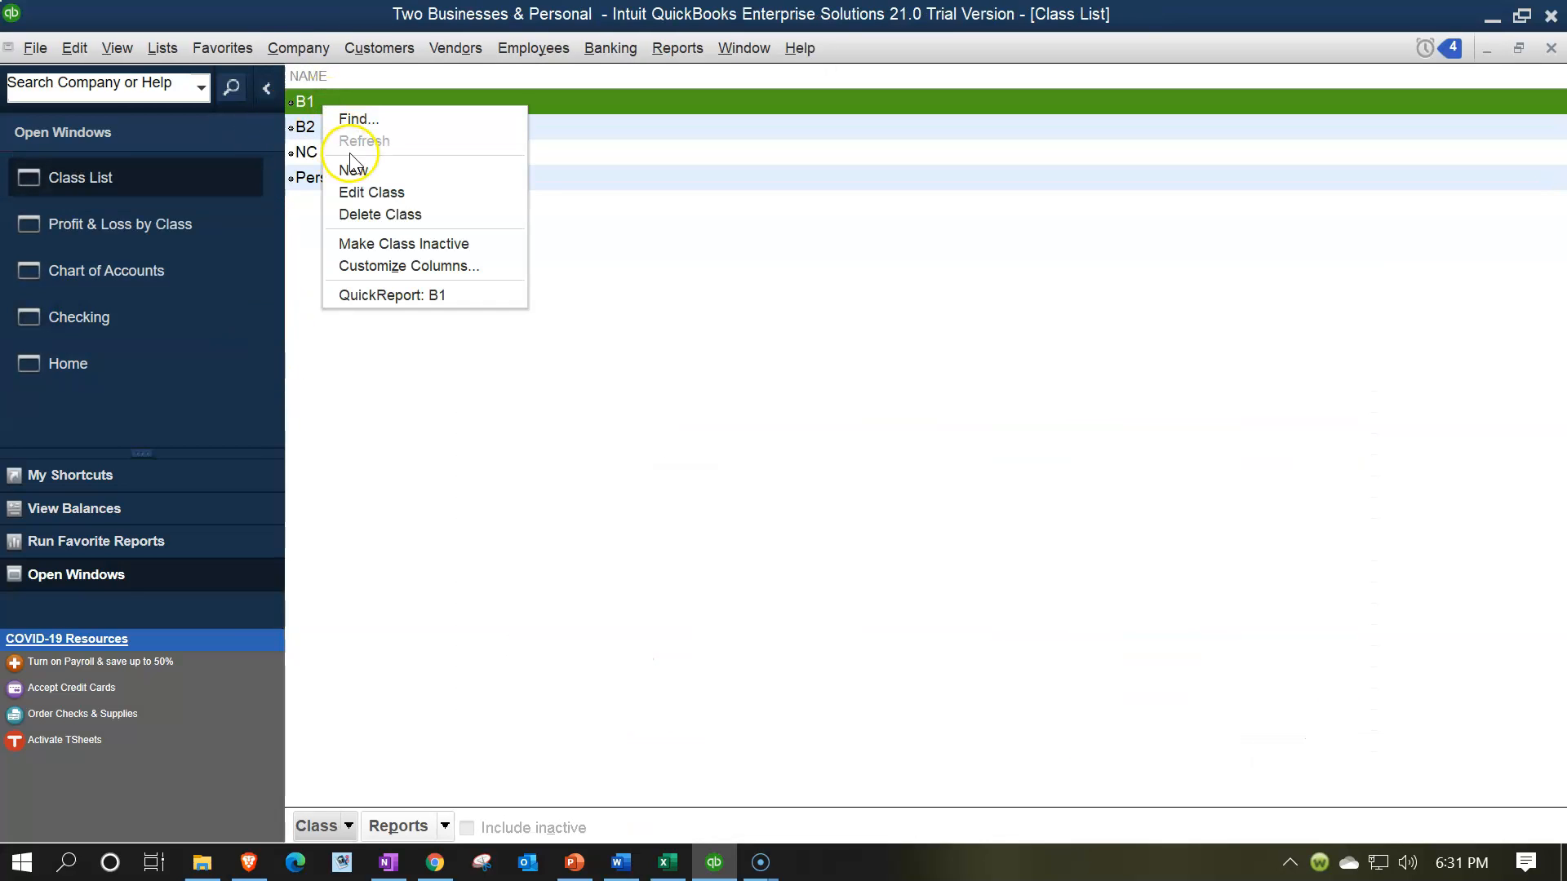
{"action": "left_click", "coordinate": [357, 191]}
{"action": "left_click", "coordinate": [401, 85]}
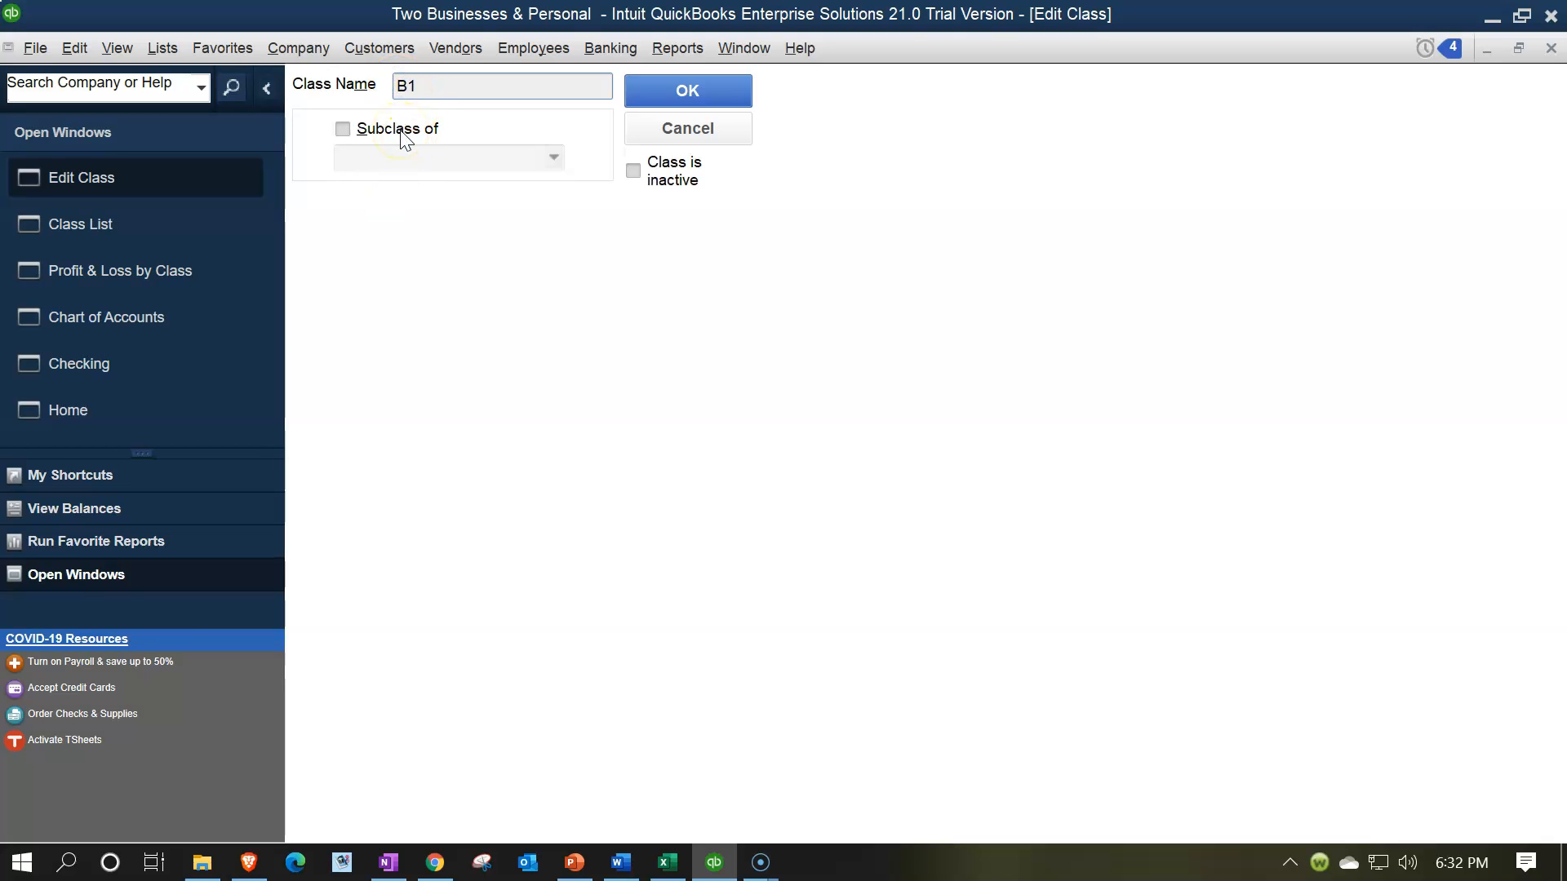
{"action": "type", "text": "A"}
{"action": "key", "text": "BackSpace"}
{"action": "type", "text": "1"}
{"action": "left_click", "coordinate": [678, 92]}
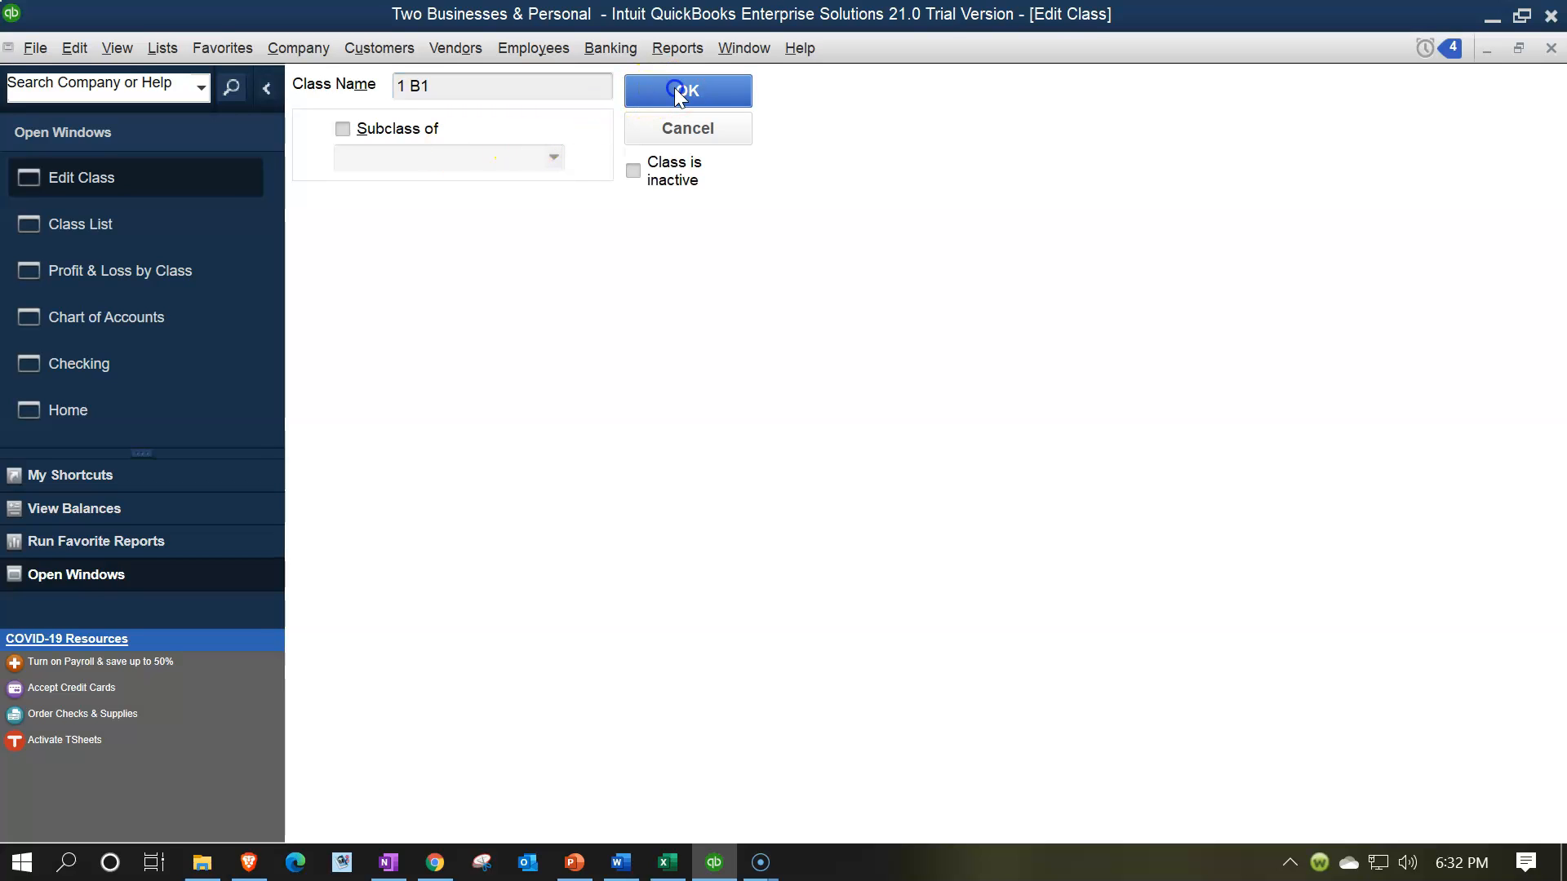
- Rename the class B2 as 2 B2
{"action": "left_click", "coordinate": [414, 138]}
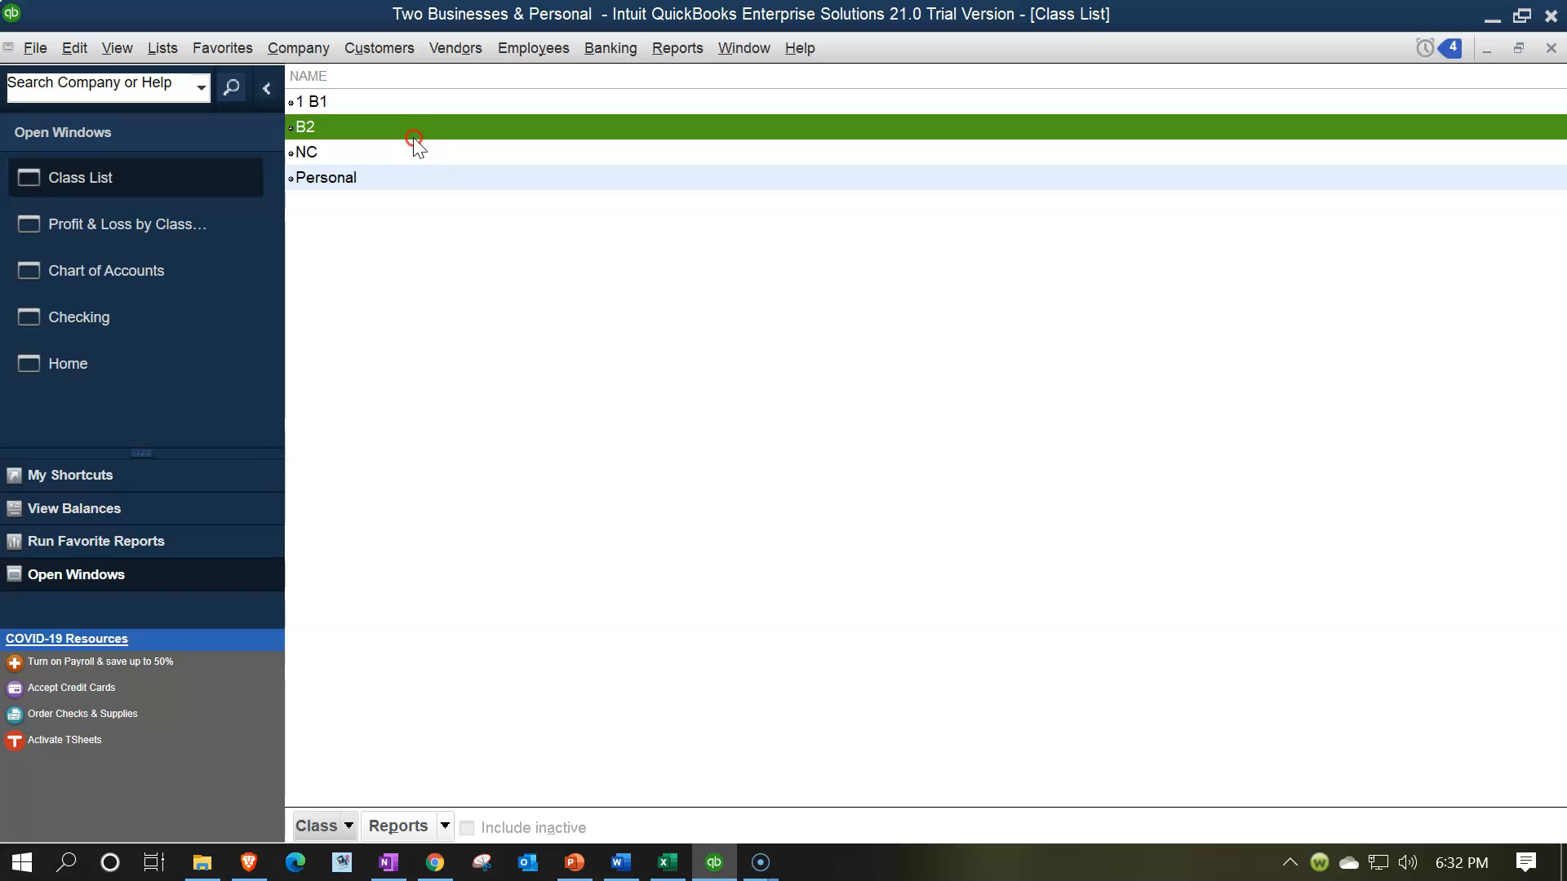
{"action": "right_click", "coordinate": [414, 138]}
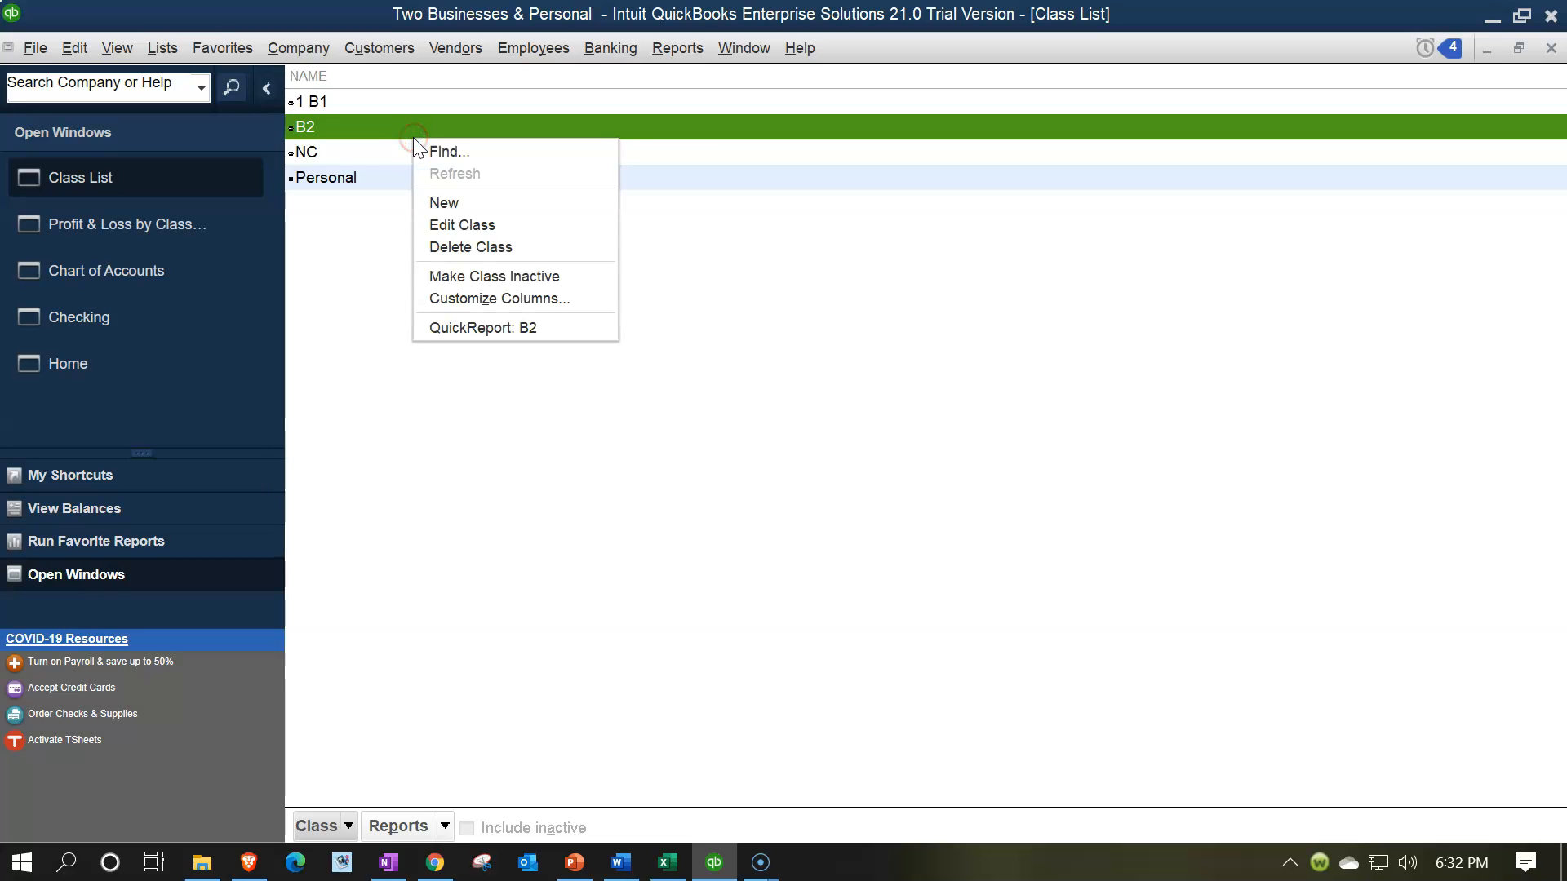
{"action": "left_click", "coordinate": [448, 225]}
{"action": "left_click", "coordinate": [399, 85]}
{"action": "type", "text": "2 B2"}
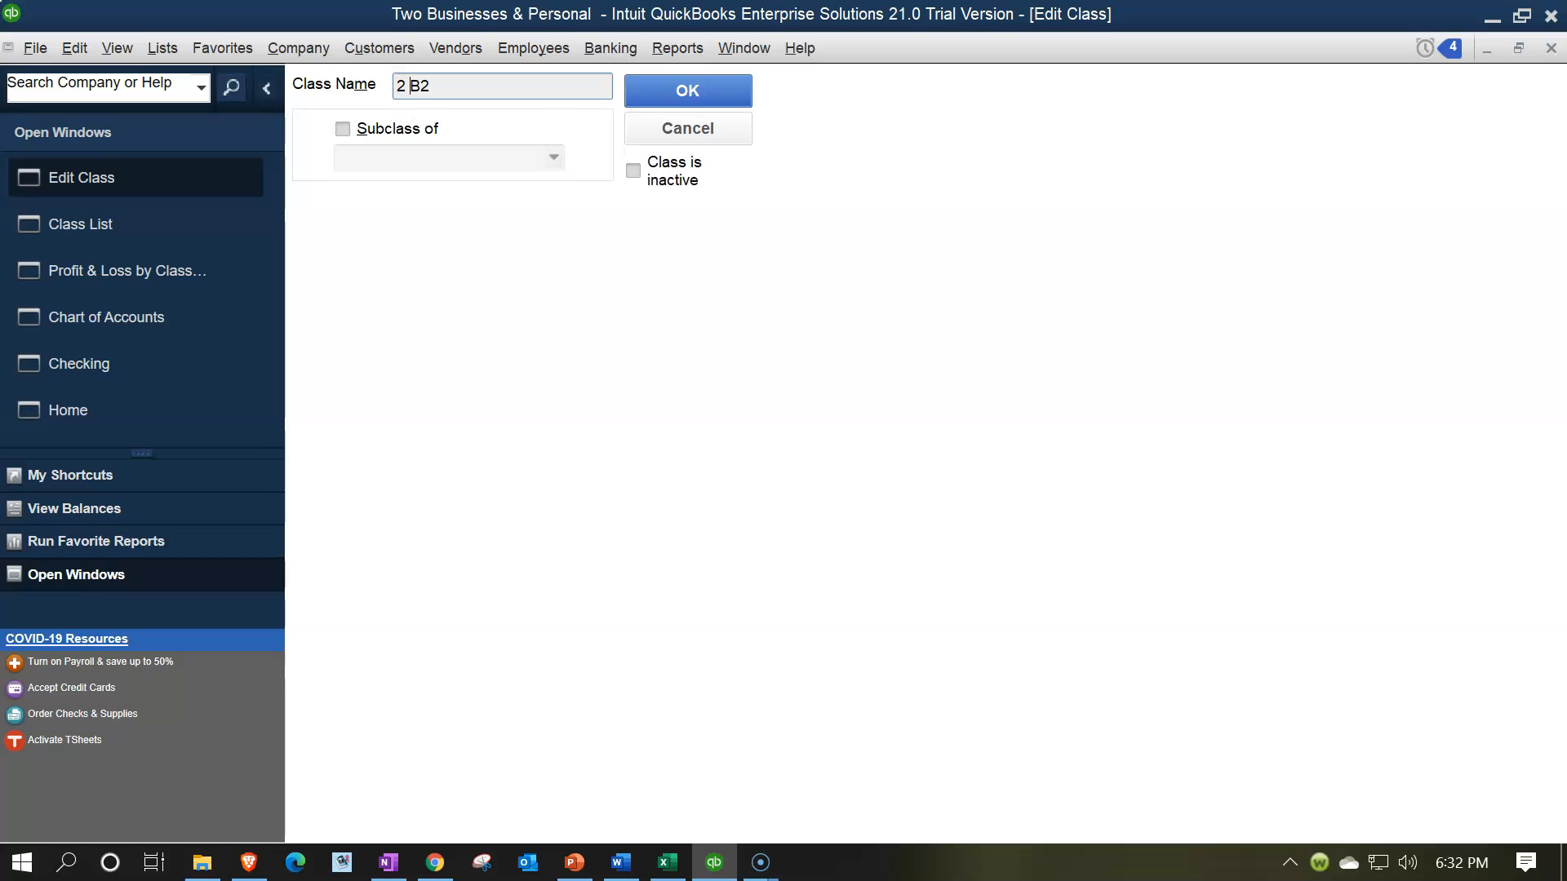
{"action": "left_click", "coordinate": [640, 98]}
- Rename the Personal class as 3 Personal
{"action": "left_click", "coordinate": [400, 174]}
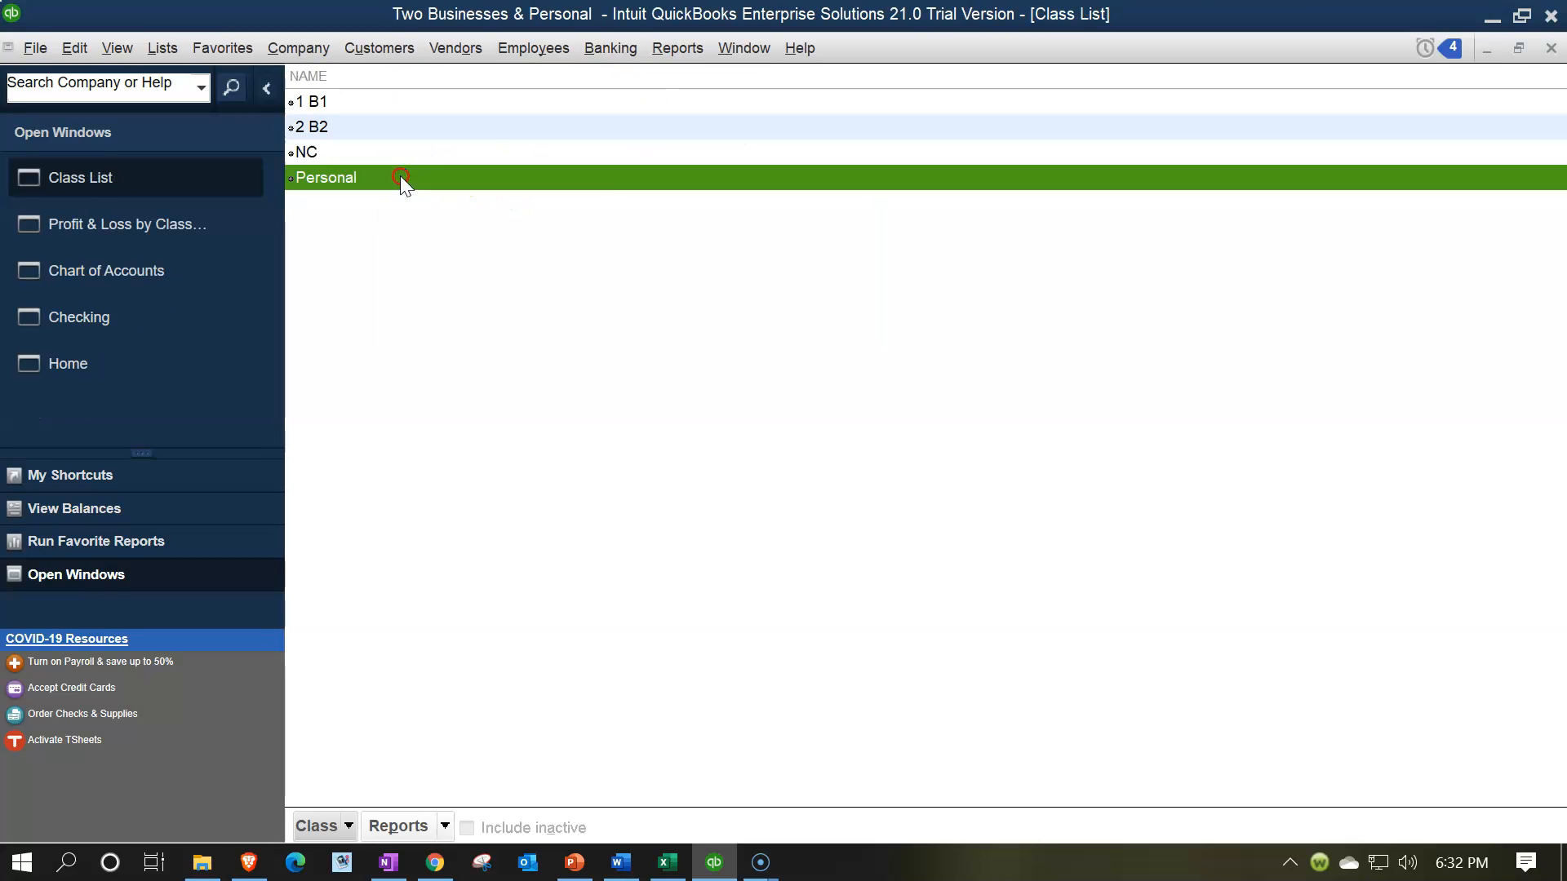
{"action": "right_click", "coordinate": [400, 175]}
{"action": "left_click", "coordinate": [448, 259]}
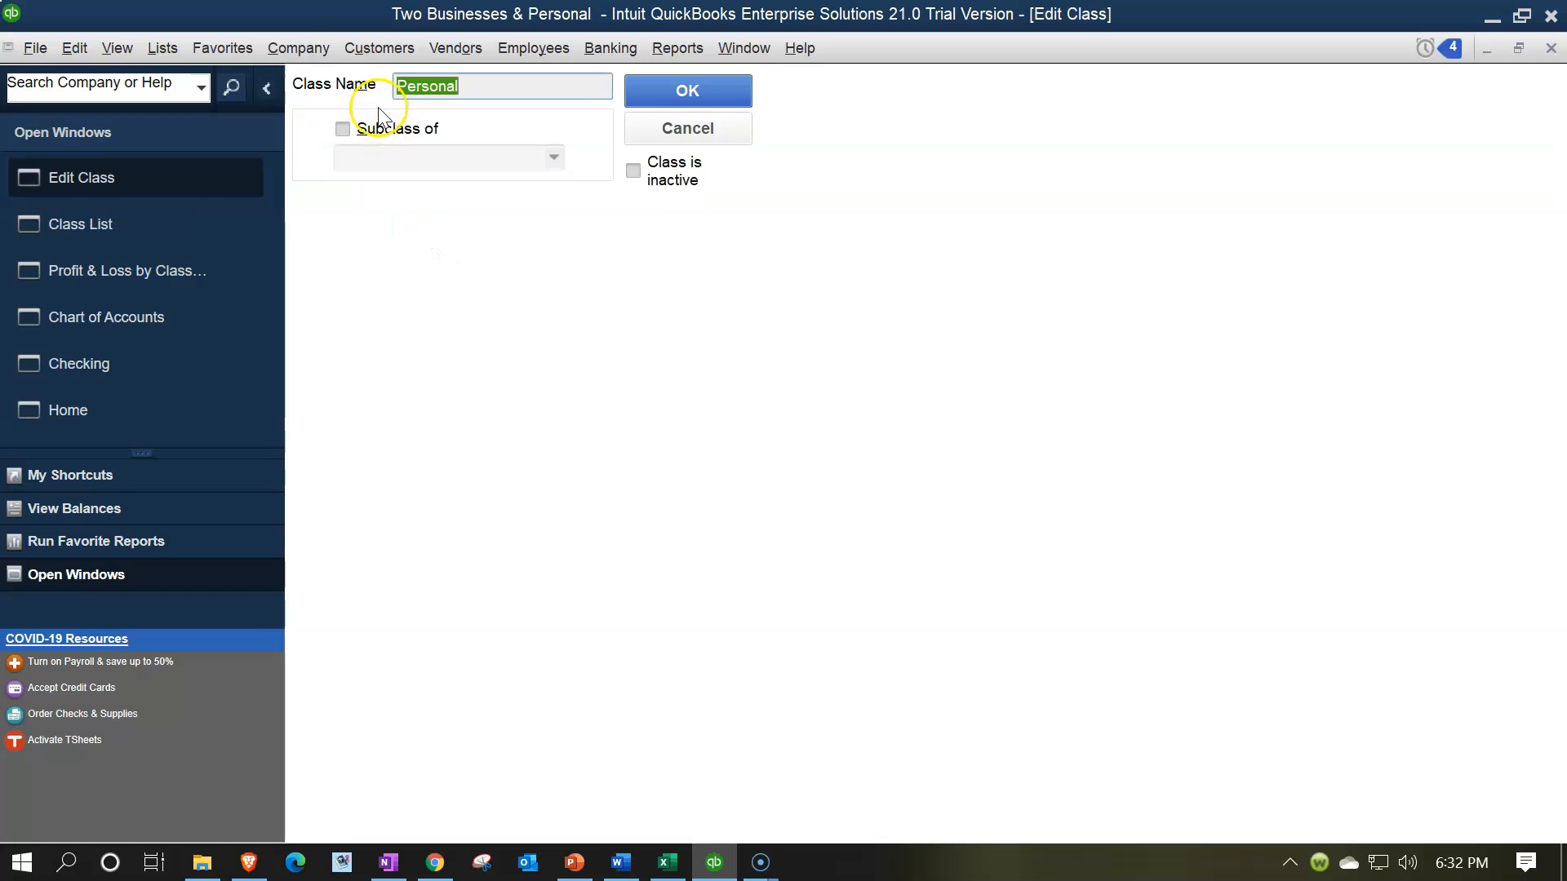
{"action": "left_click", "coordinate": [398, 84]}
{"action": "type", "text": "3"}
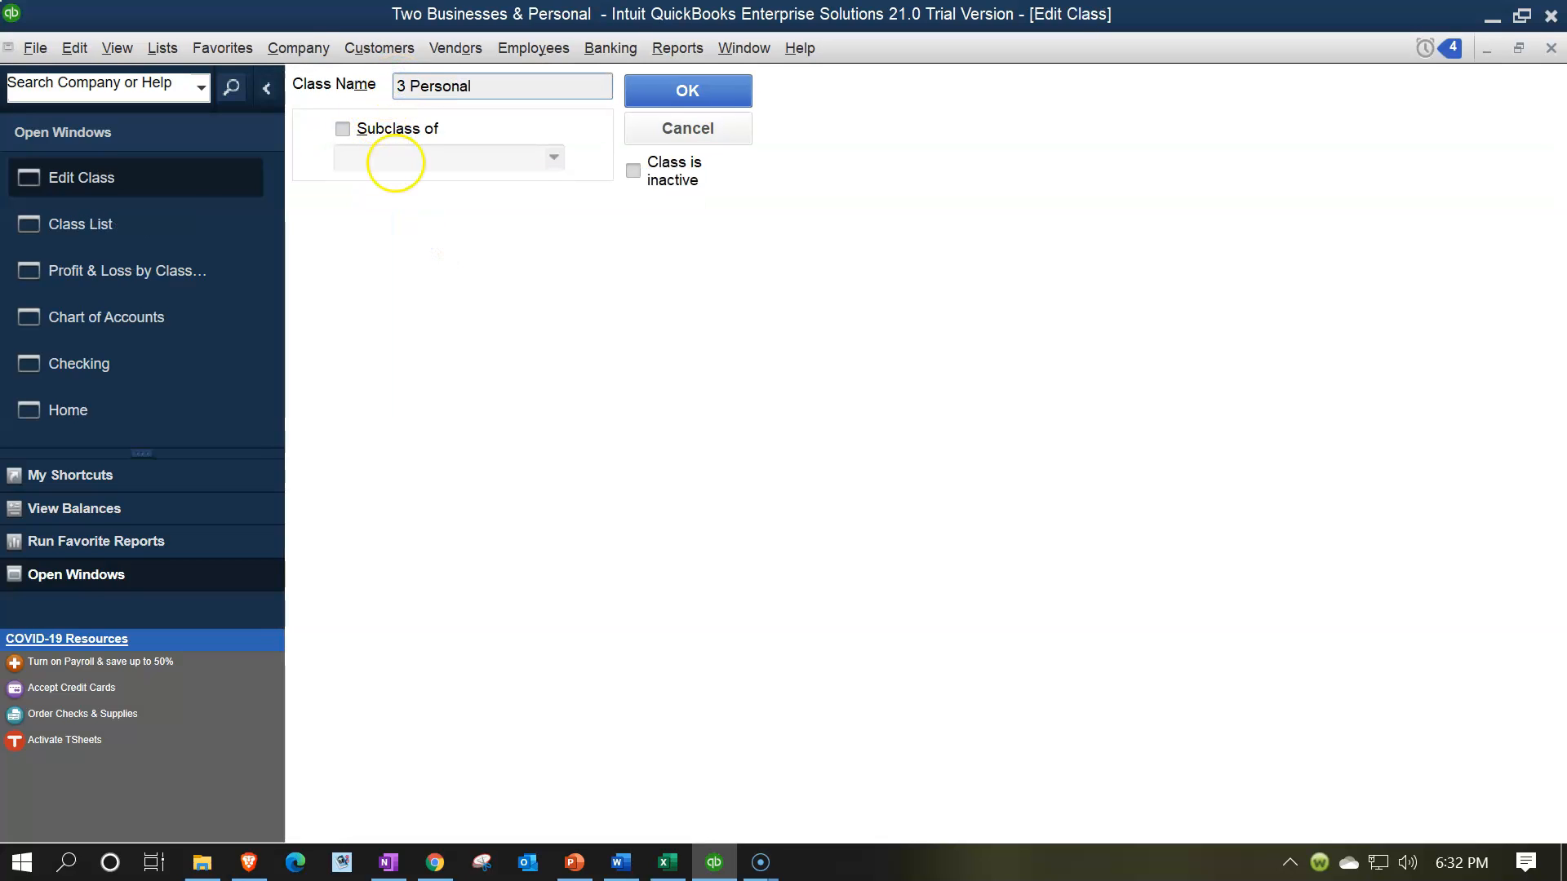
{"action": "left_click", "coordinate": [662, 92]}
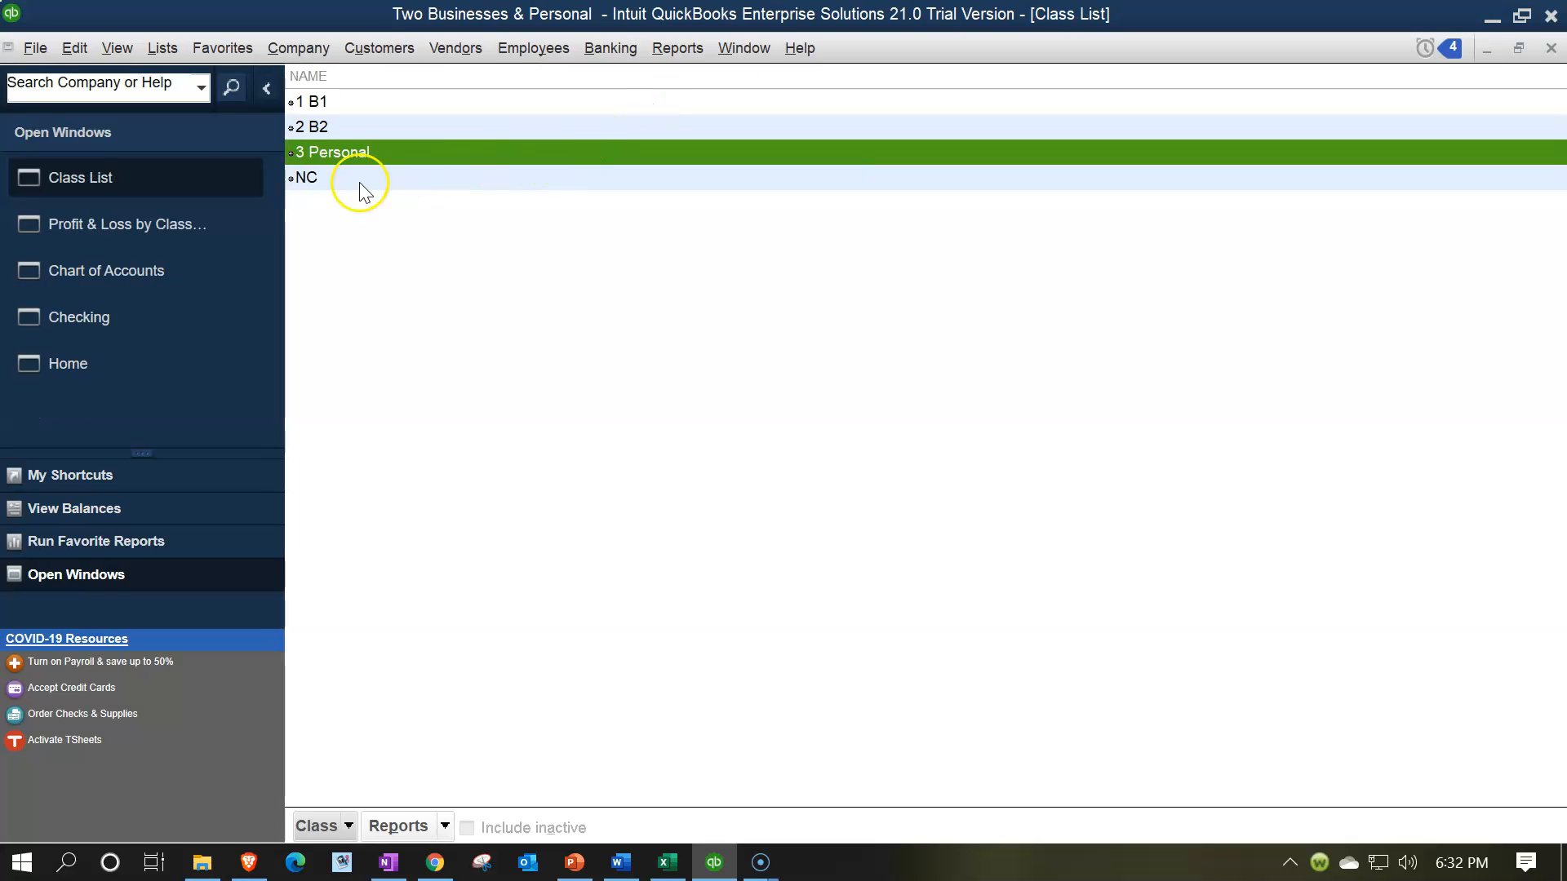
- Rename the class NC as 4 NC and close the Class List to return to the Profit & Loss by Class report
{"action": "left_click", "coordinate": [351, 175]}
{"action": "right_click", "coordinate": [351, 175]}
{"action": "left_click", "coordinate": [408, 262]}
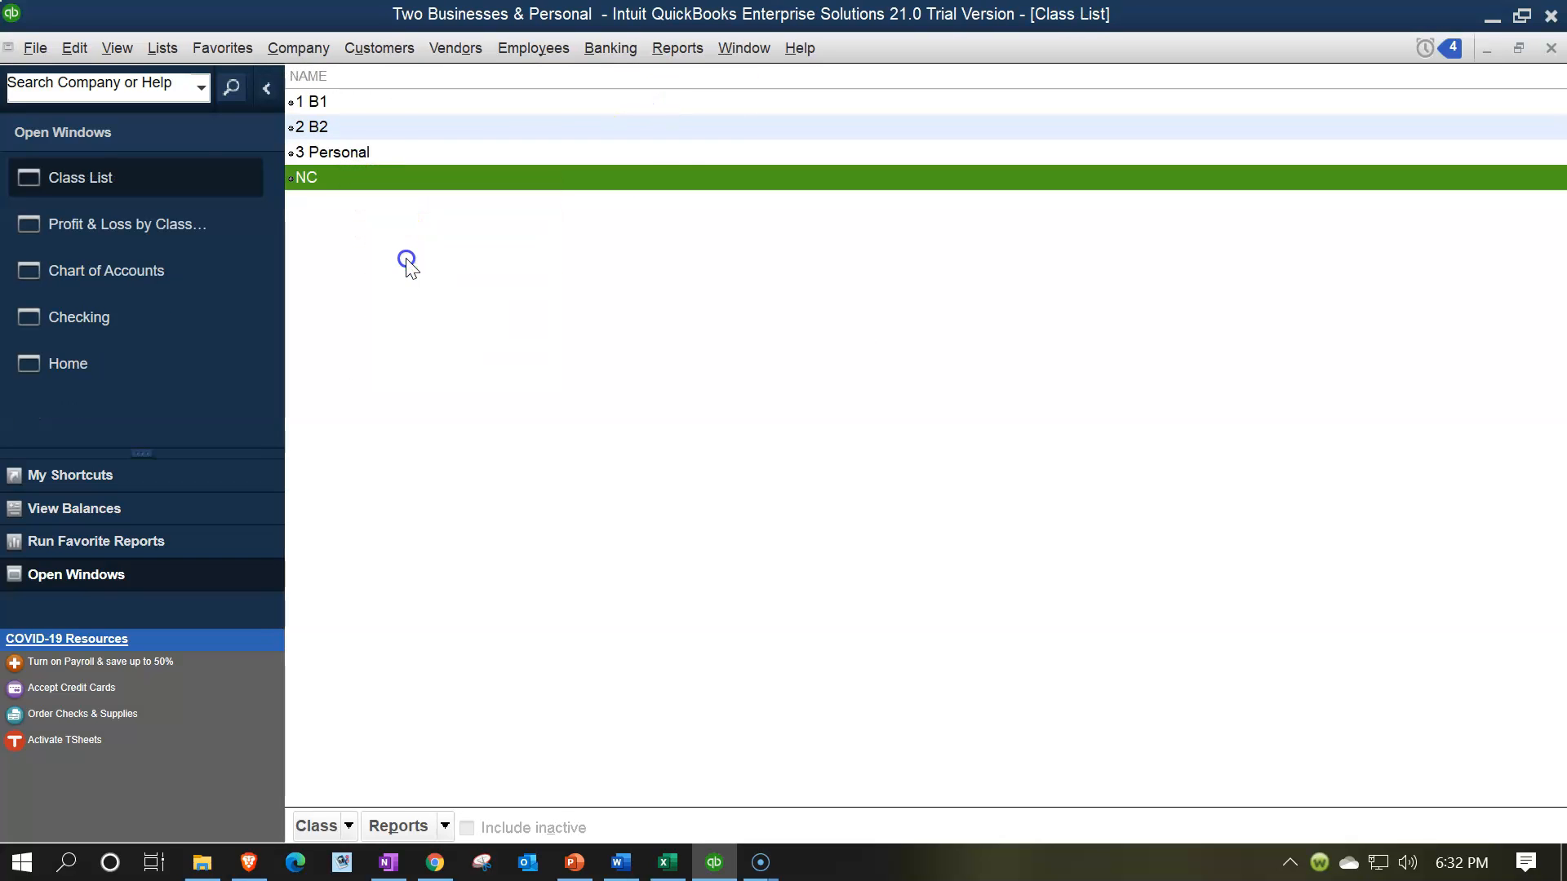
{"action": "left_click", "coordinate": [400, 86]}
{"action": "type", "text": "4 NC"}
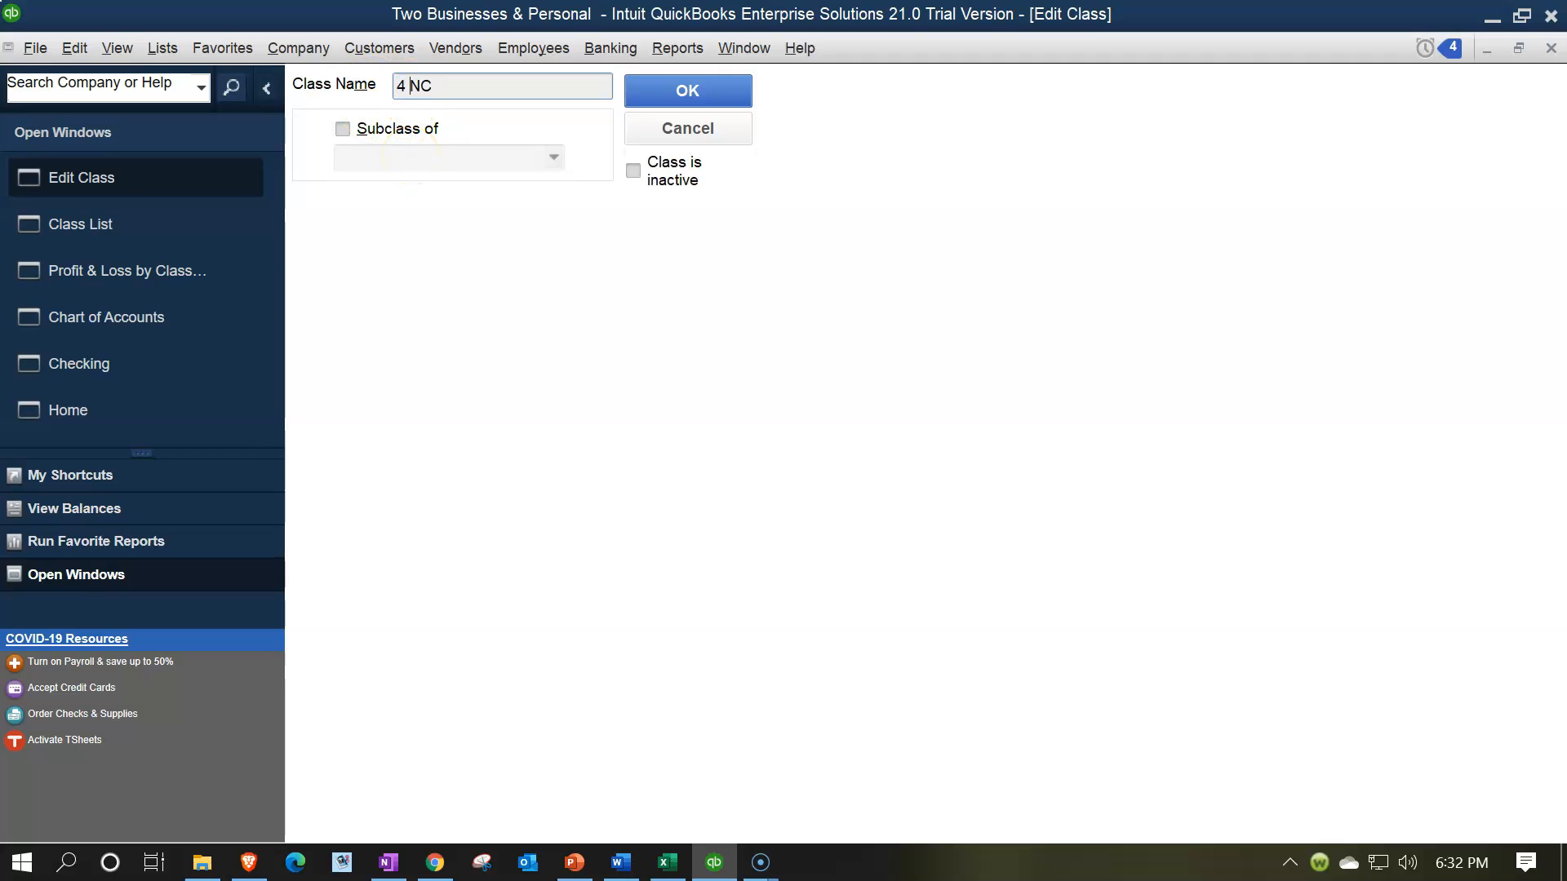
{"action": "left_click", "coordinate": [717, 89]}
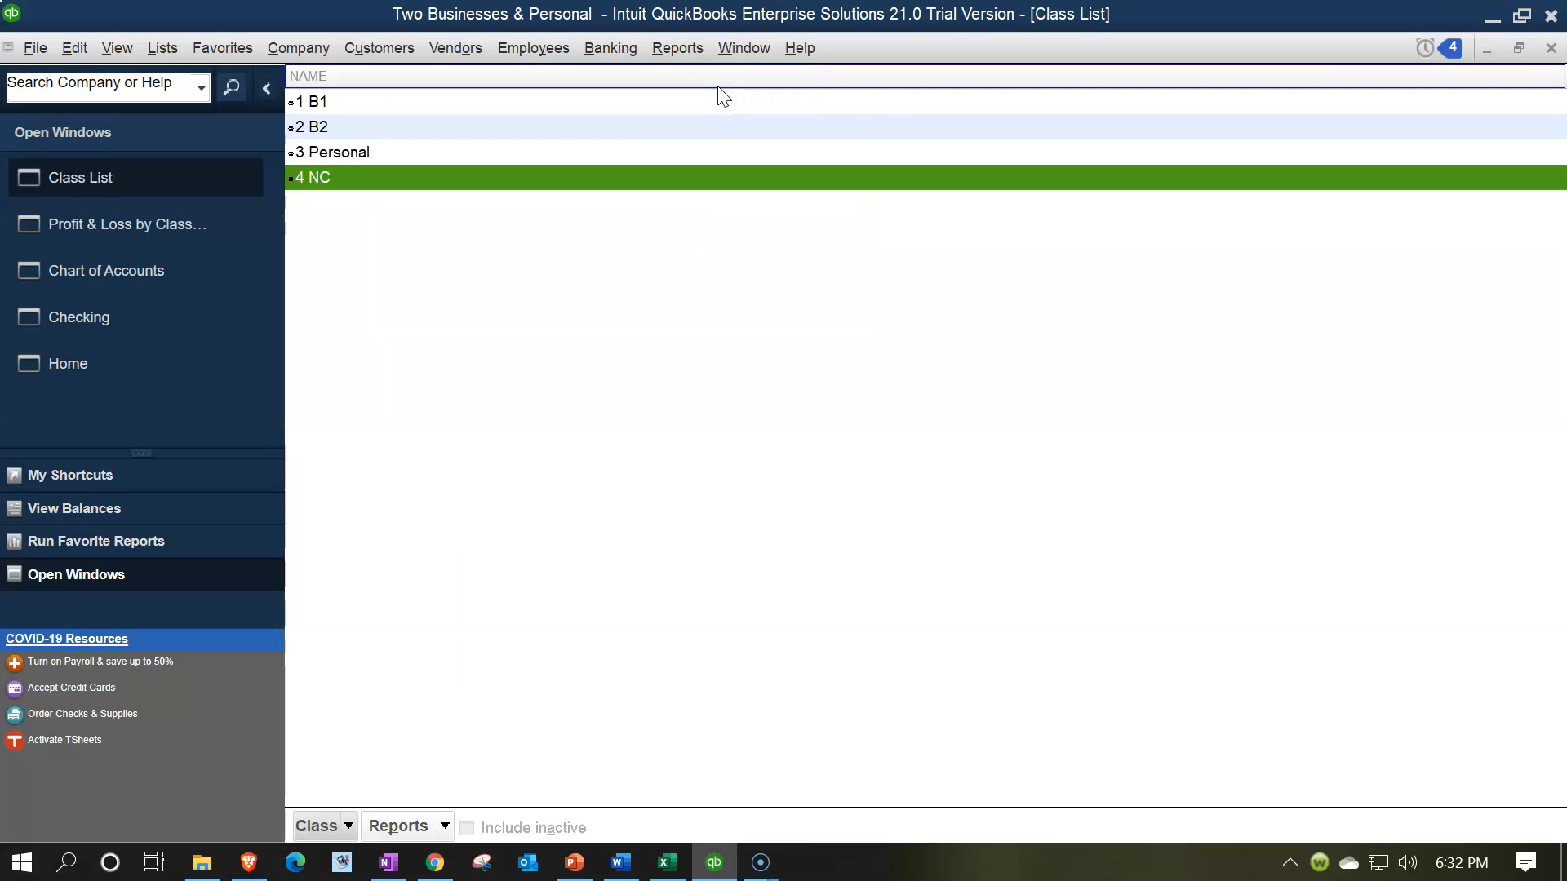
{"action": "left_click", "coordinate": [1551, 47]}
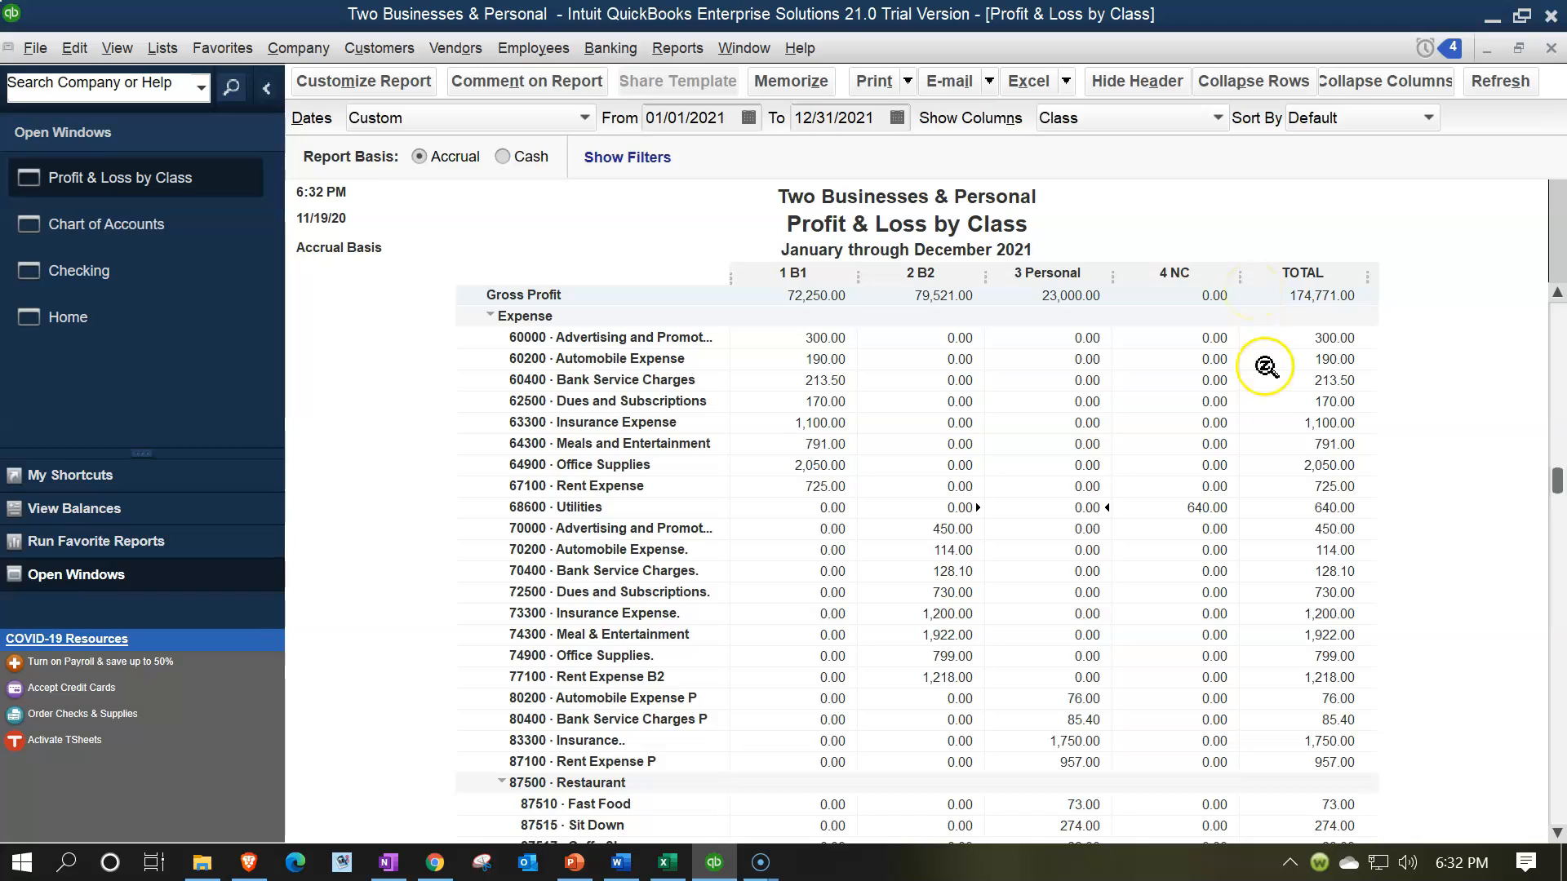
- Open the standard Balance Sheet report from the company and financial reports
{"action": "left_click", "coordinate": [1216, 508]}
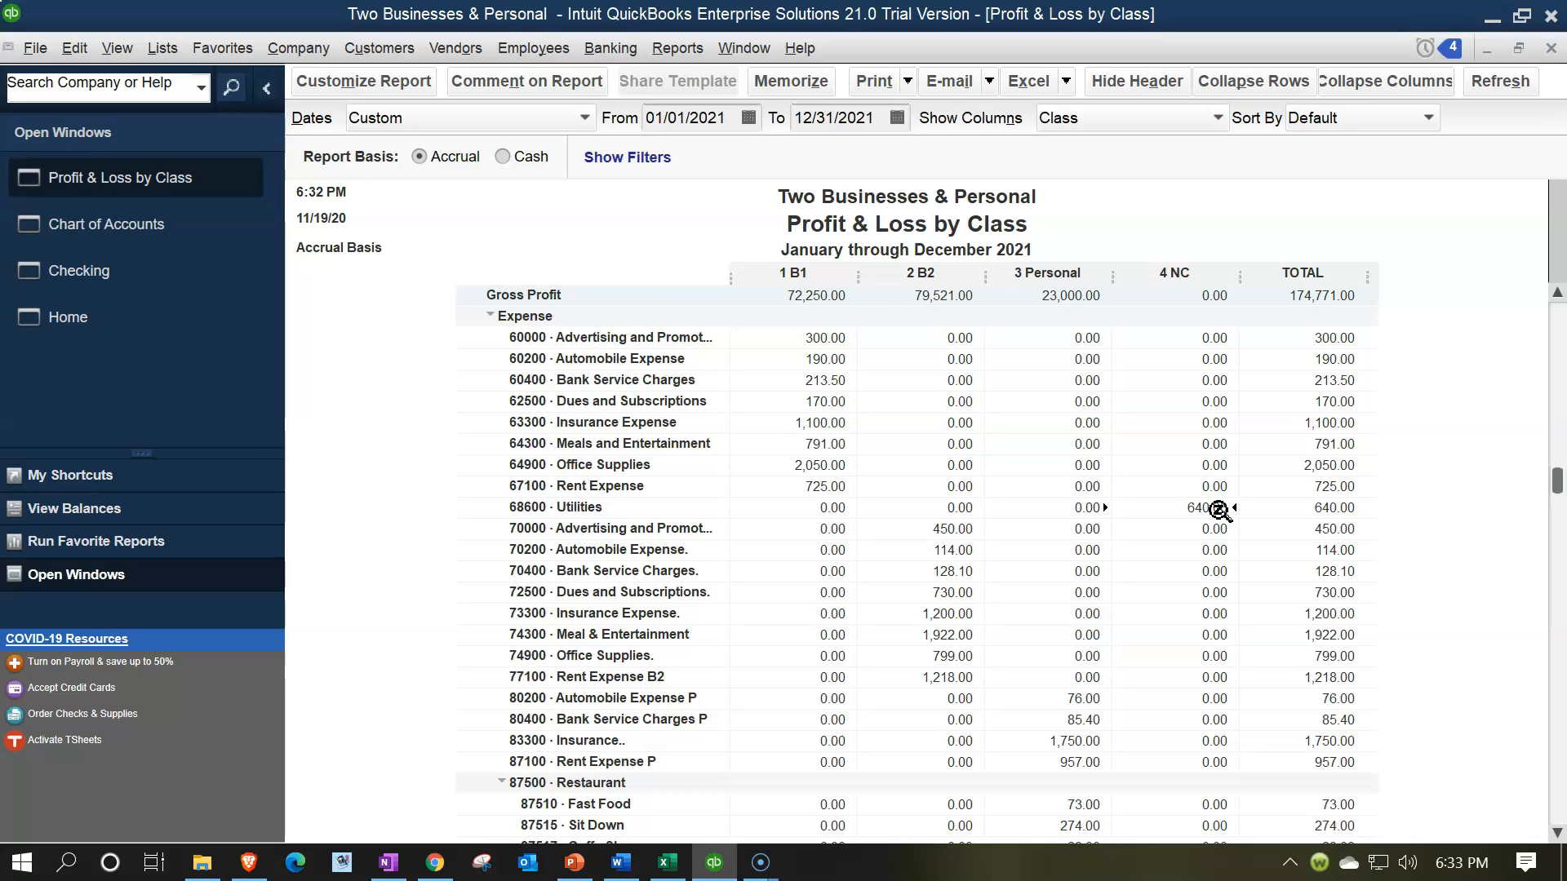
{"action": "left_click", "coordinate": [684, 54]}
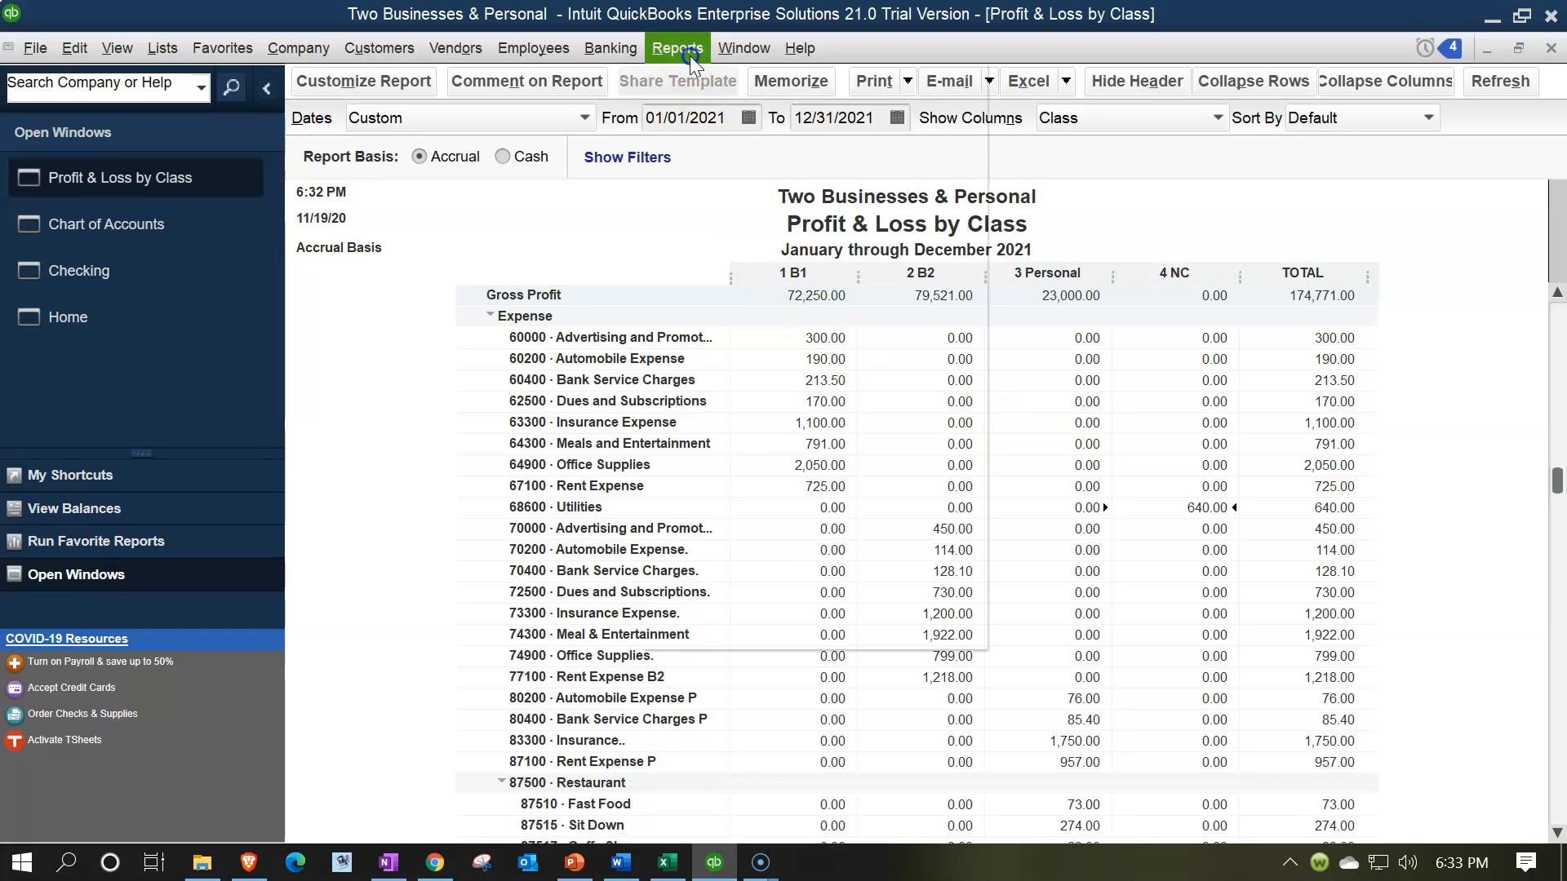
{"action": "mouse_move", "coordinate": [857, 308]}
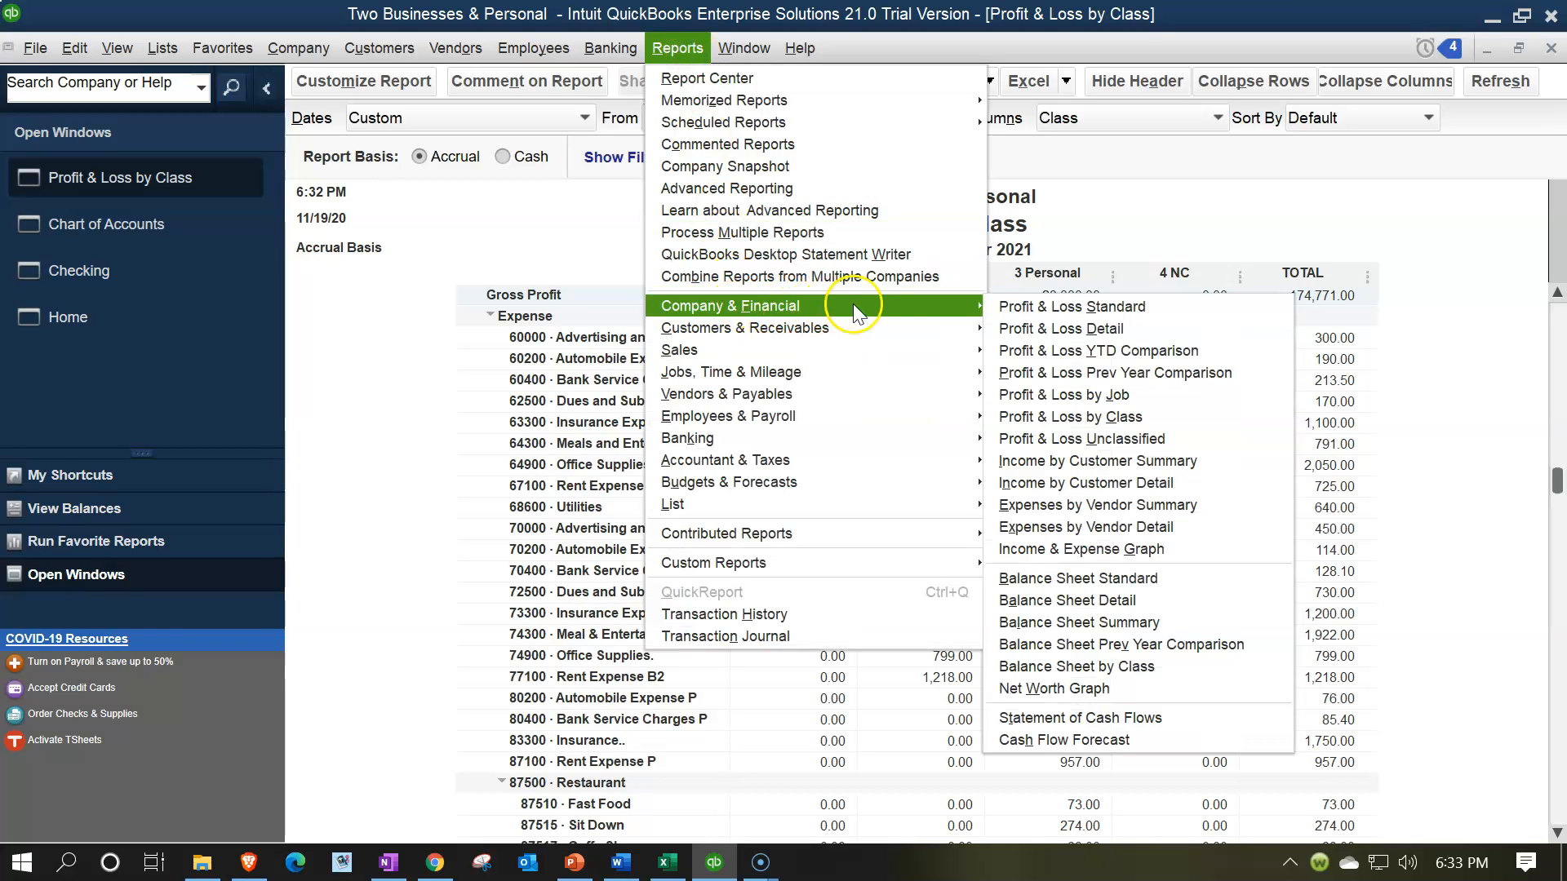
{"action": "left_click", "coordinate": [1049, 578]}
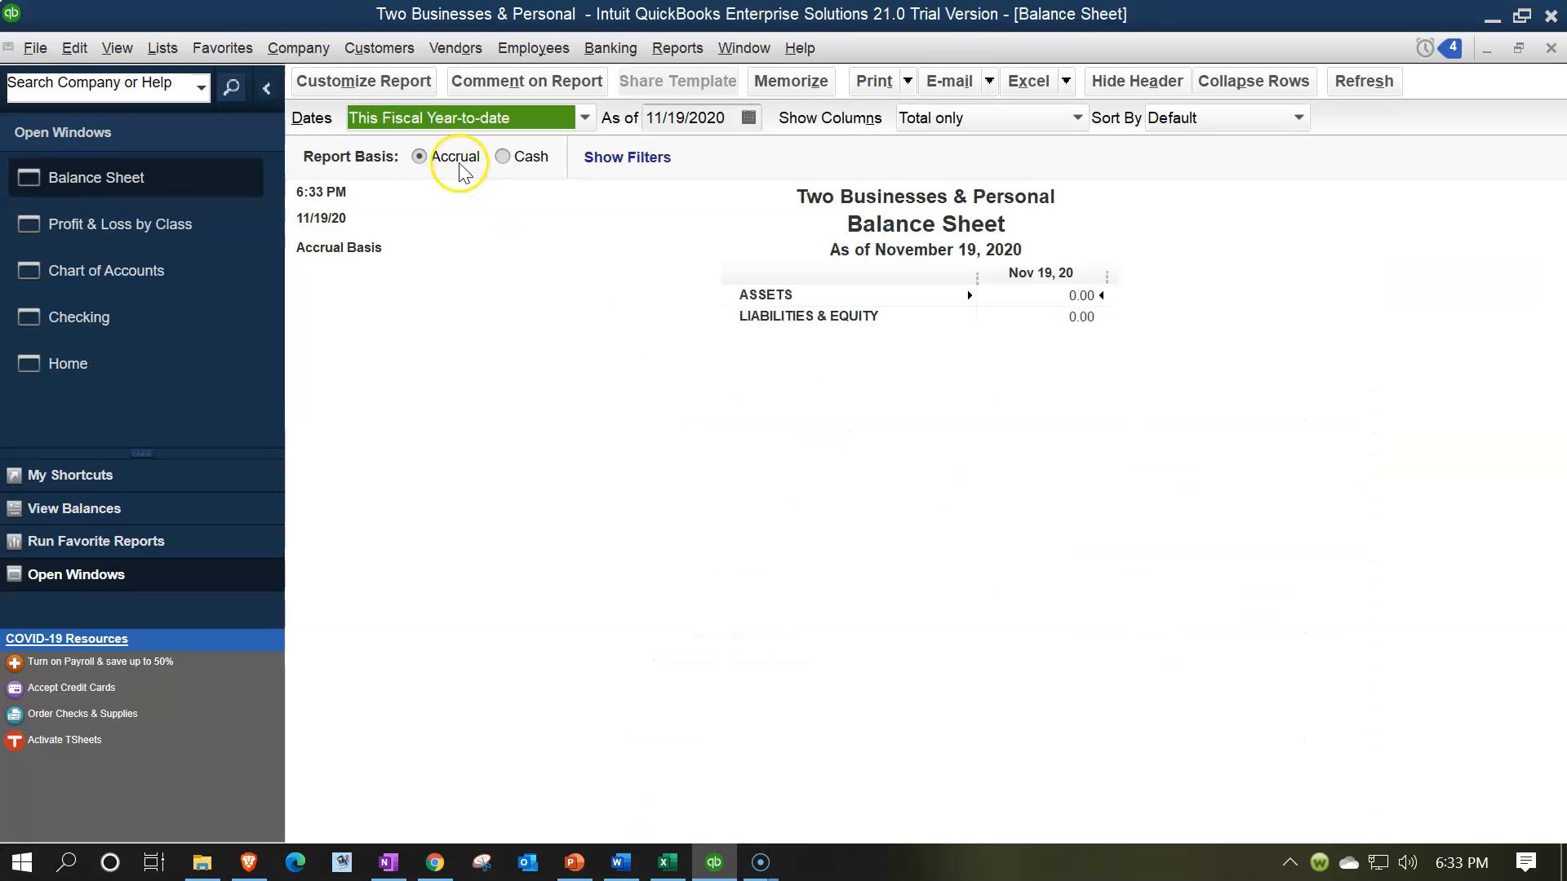
- Customize the Balance Sheet's date range to run from 01/01/2021 to 12/31/2021
{"action": "left_click", "coordinate": [359, 91]}
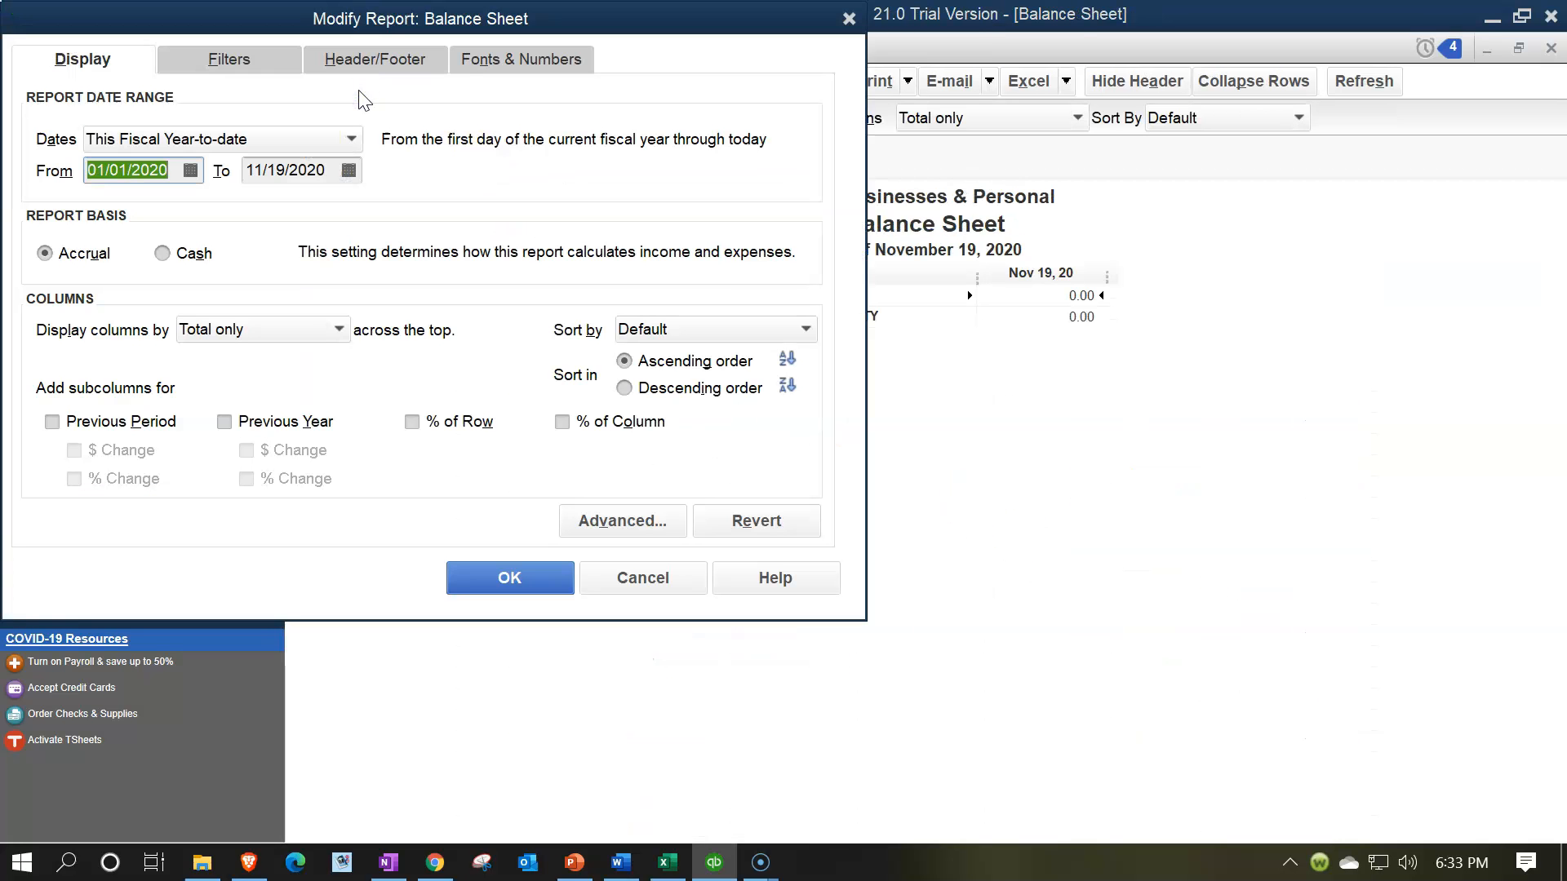
{"action": "type", "text": "01"}
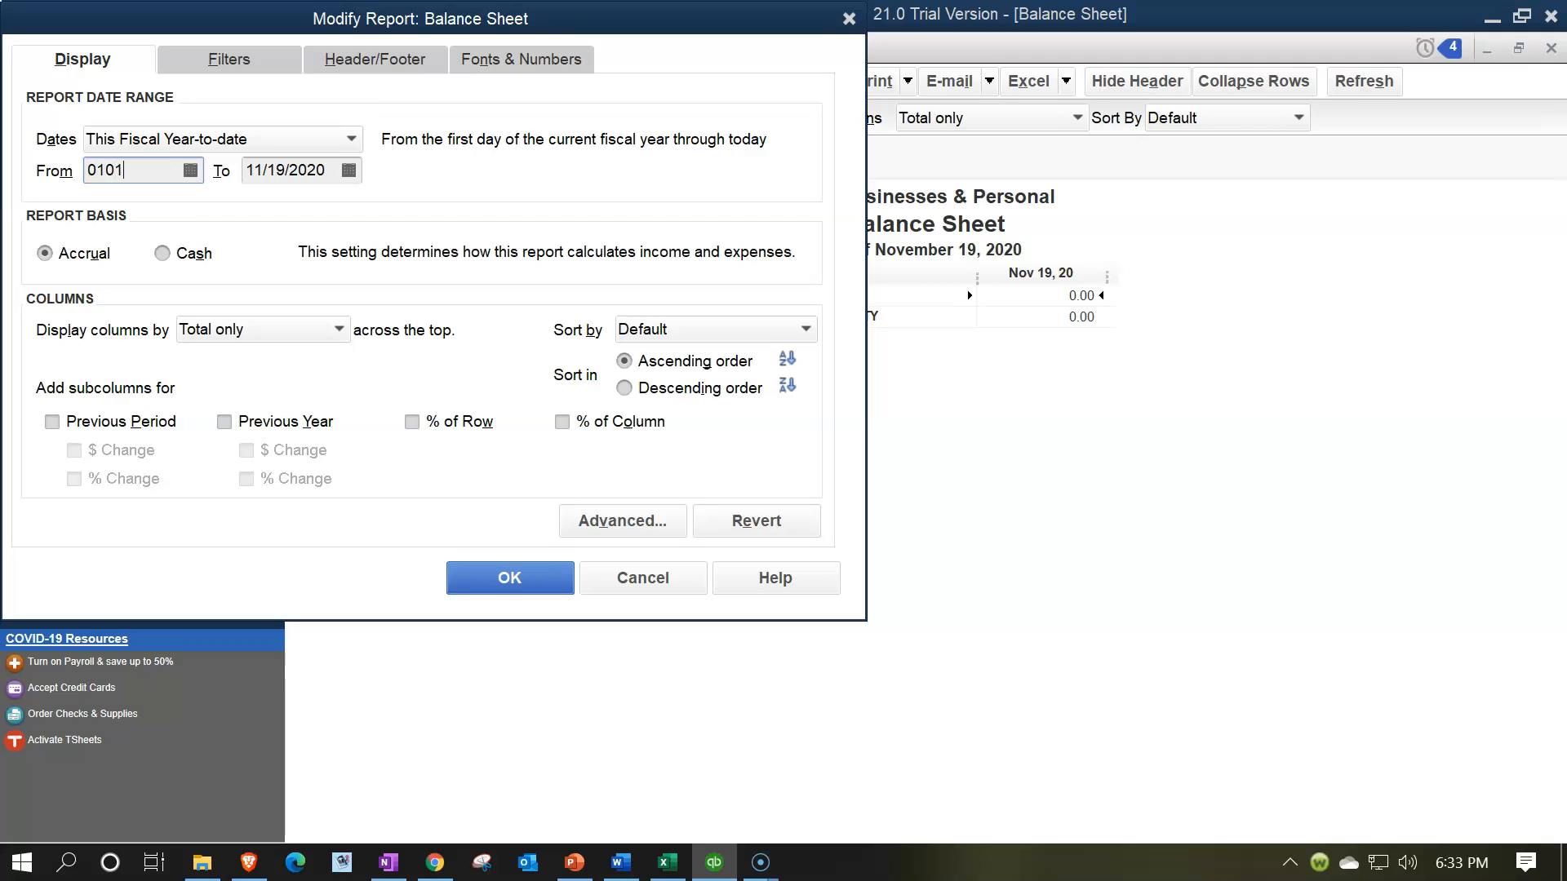
{"action": "type", "text": "/01/2021"}
{"action": "key", "text": "Tab"}
{"action": "type", "text": "123"}
{"action": "key", "text": "Tab"}
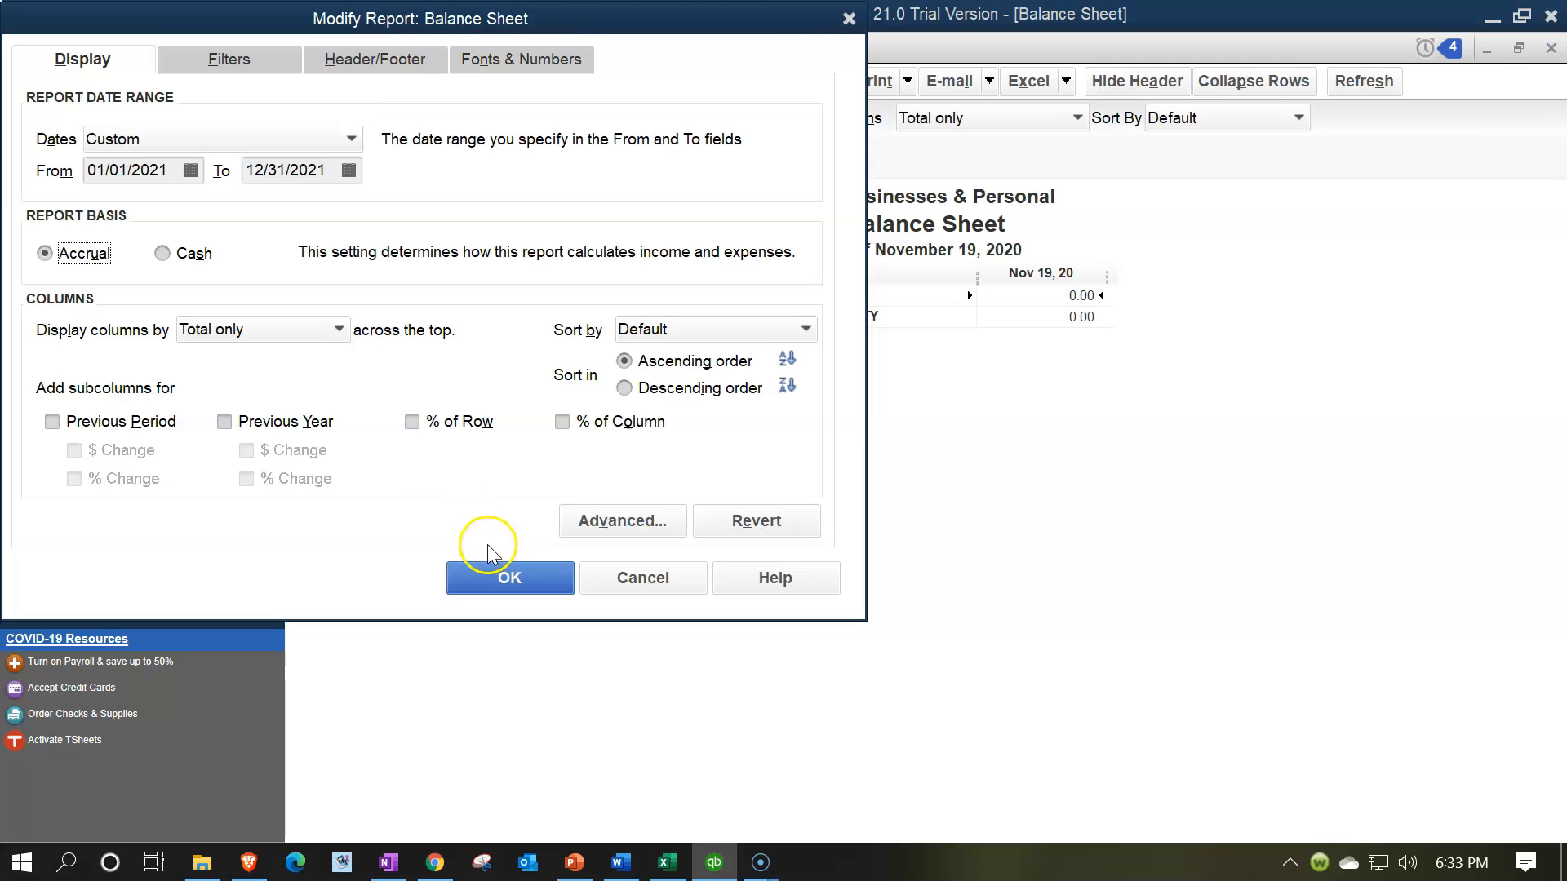
{"action": "left_click", "coordinate": [508, 575]}
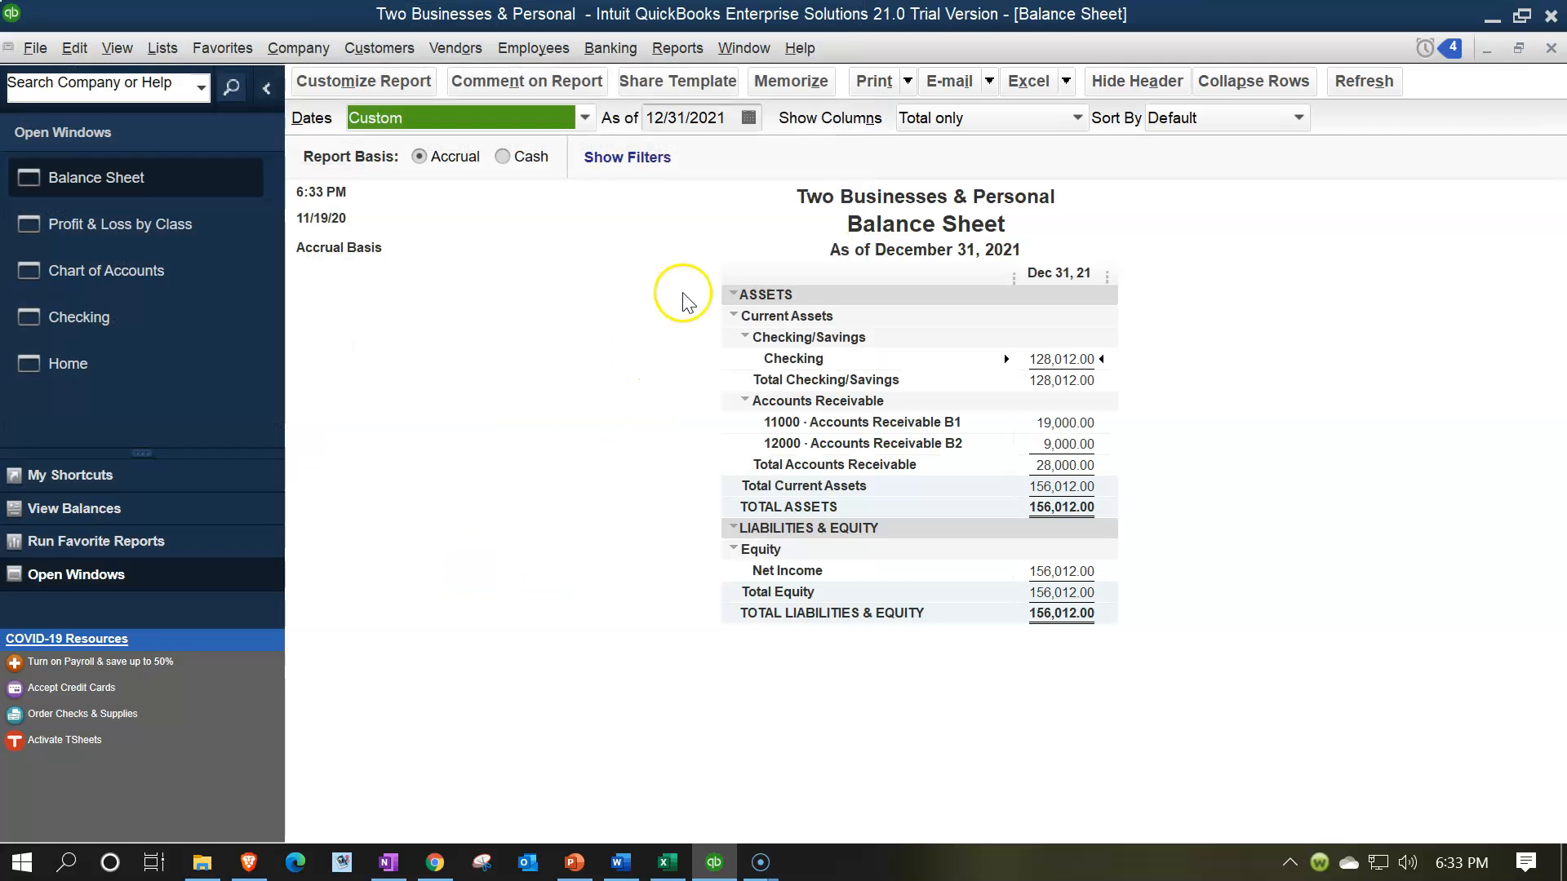
- Close the standard Balance Sheet and open the Balance Sheet by Class report
{"action": "left_click", "coordinate": [1551, 48]}
{"action": "left_click", "coordinate": [676, 48]}
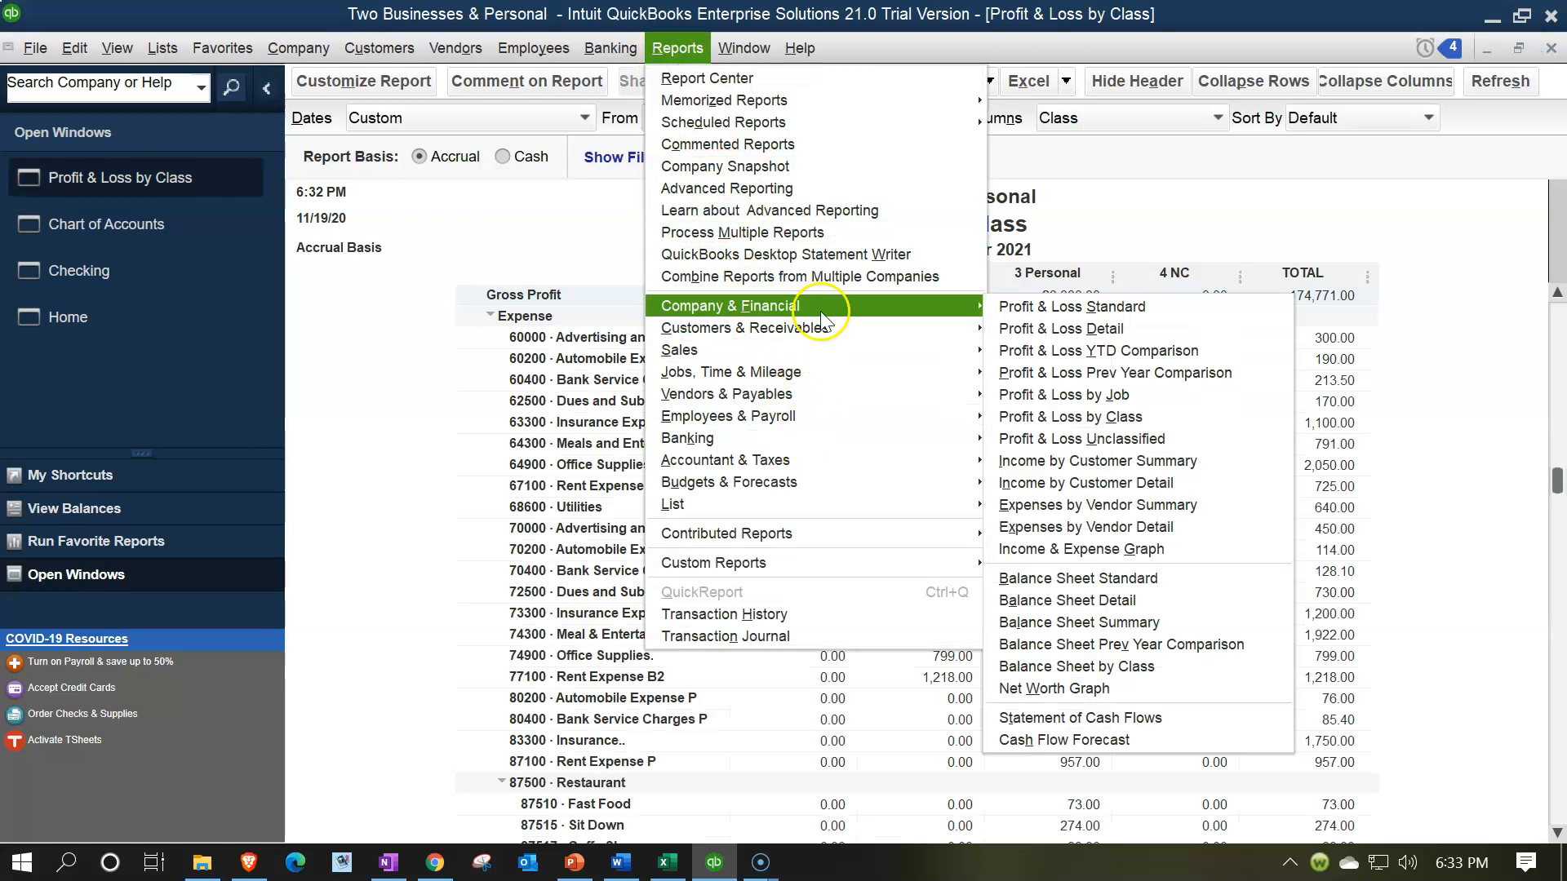
{"action": "left_click", "coordinate": [1089, 666]}
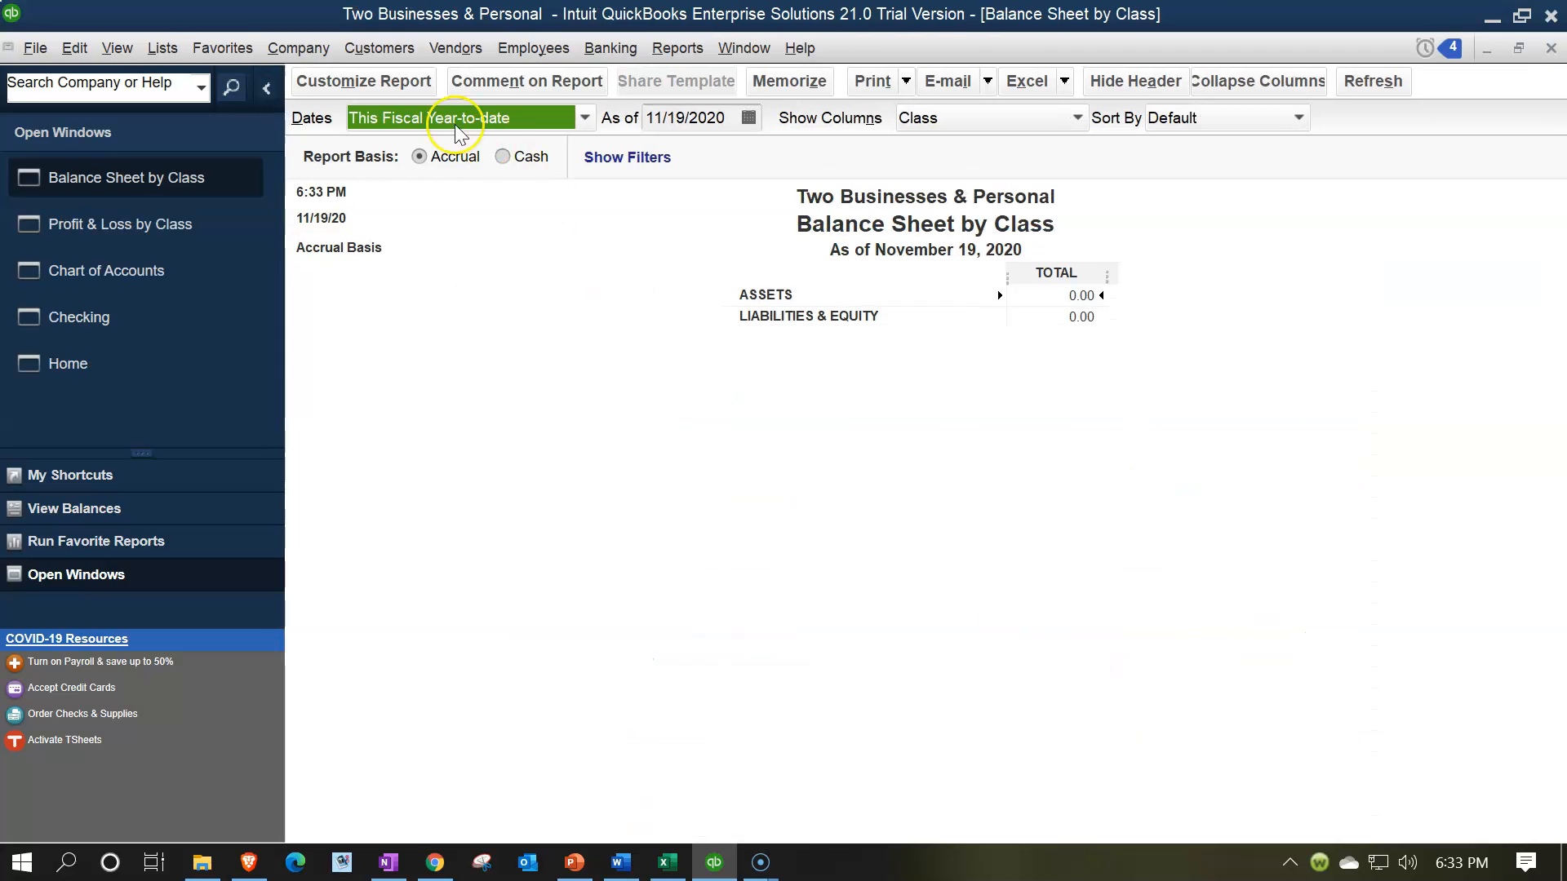
- Set the Balance Sheet by Class date range to 01/01/2021 through 12/31/2021 and check the 4 NC checking balance
{"action": "left_click", "coordinate": [367, 80]}
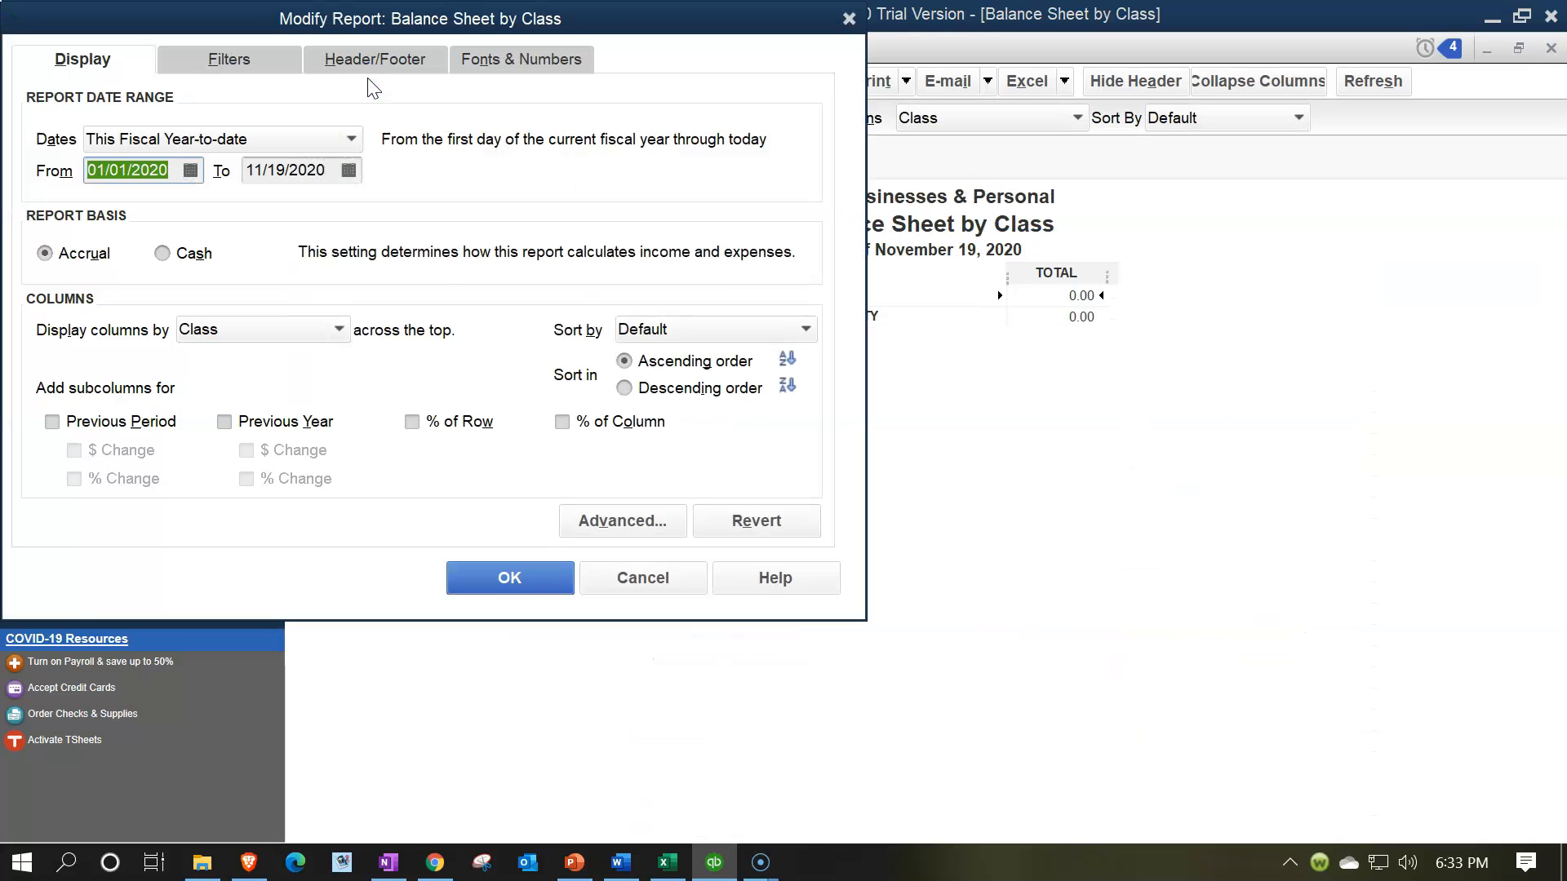
{"action": "type", "text": "01/01/2021"}
{"action": "key", "text": "Tab"}
{"action": "type", "text": "12"}
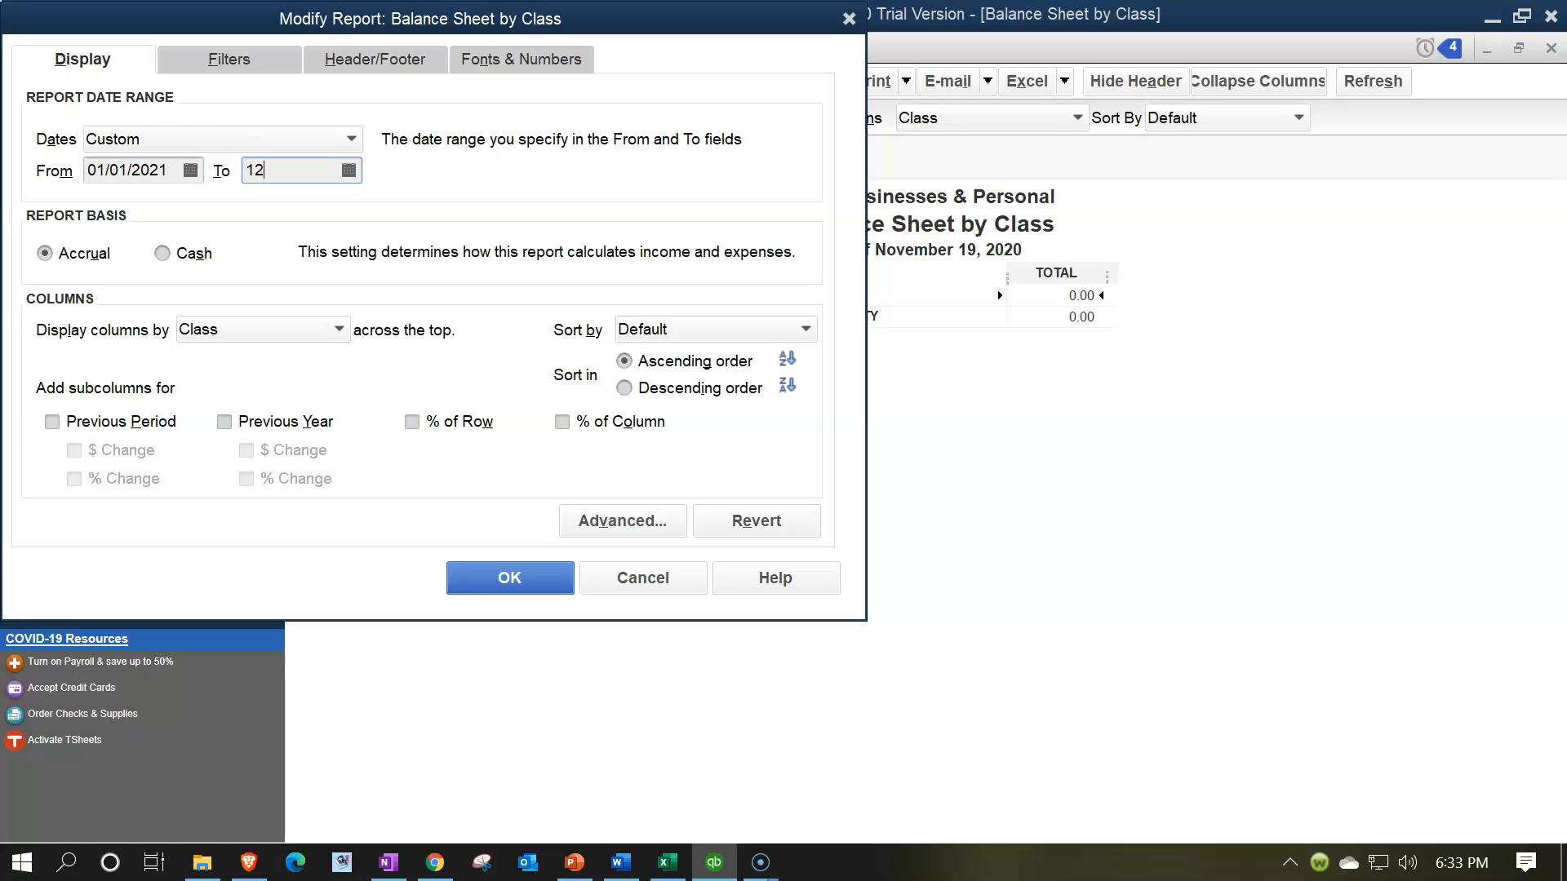
{"action": "type", "text": "/31/2021"}
{"action": "key", "text": "Tab"}
{"action": "left_click", "coordinate": [522, 581]}
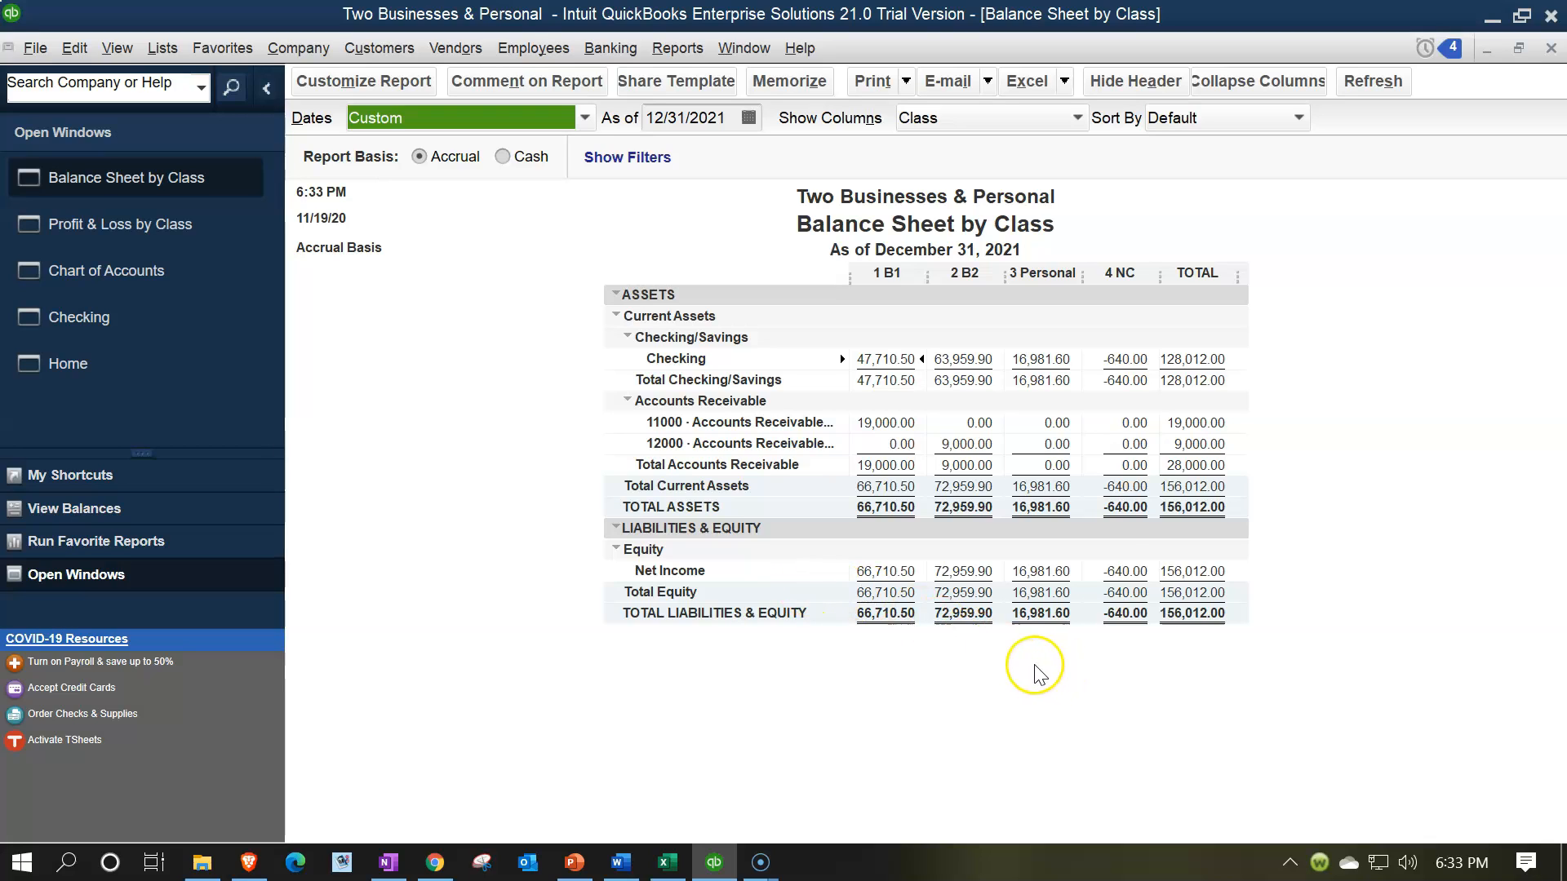
{"action": "left_click", "coordinate": [1123, 360]}
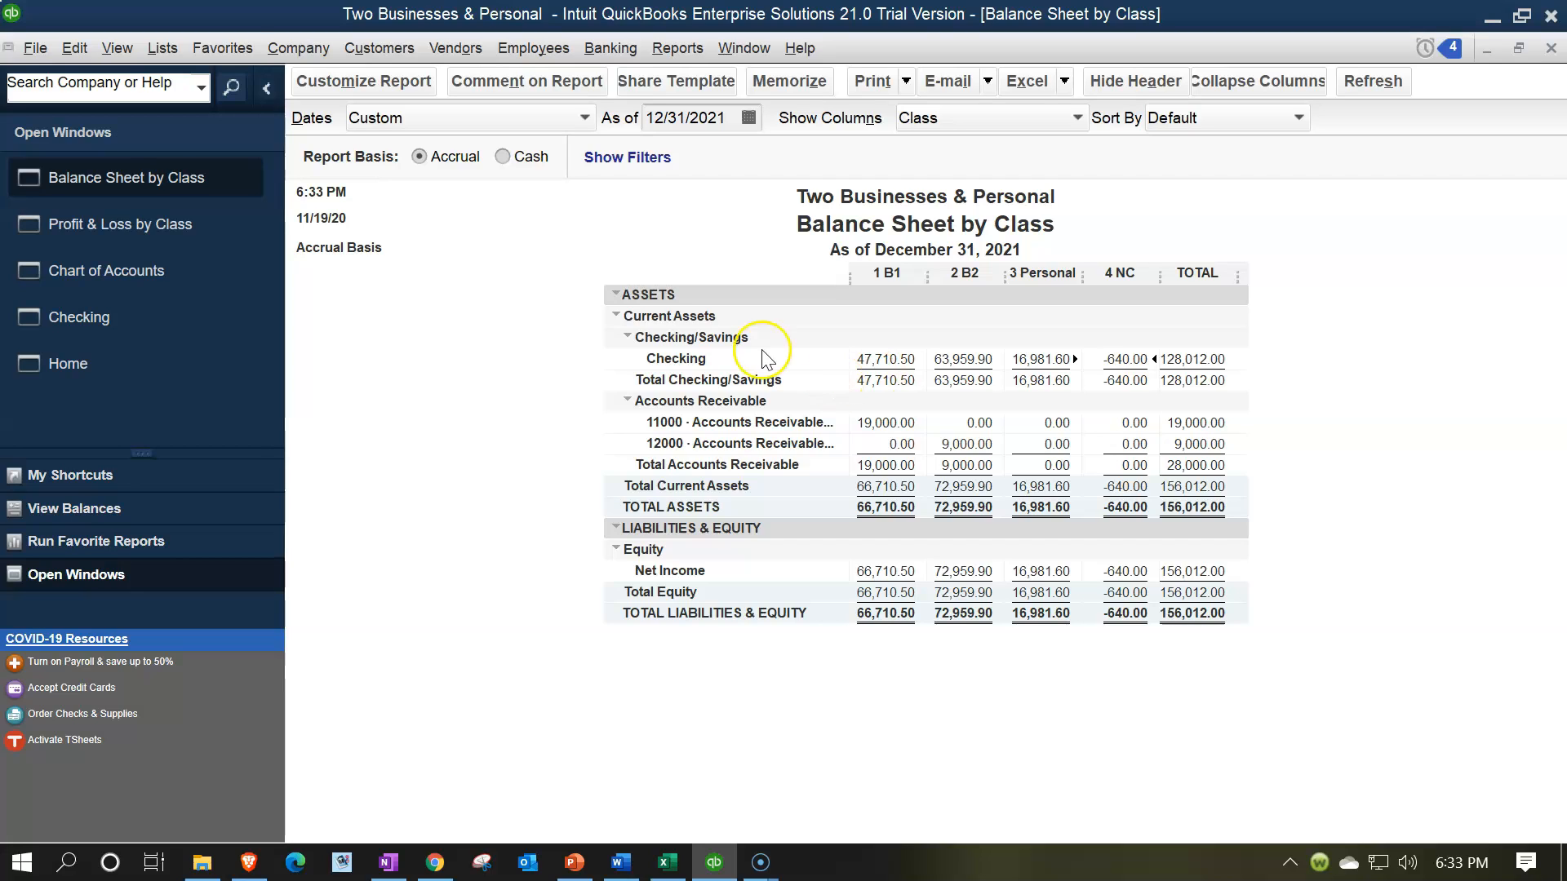
- Return to Profit & Loss by Class and drill down from the 4 NC Utilities amount to the Edison check
{"action": "left_click", "coordinate": [196, 233]}
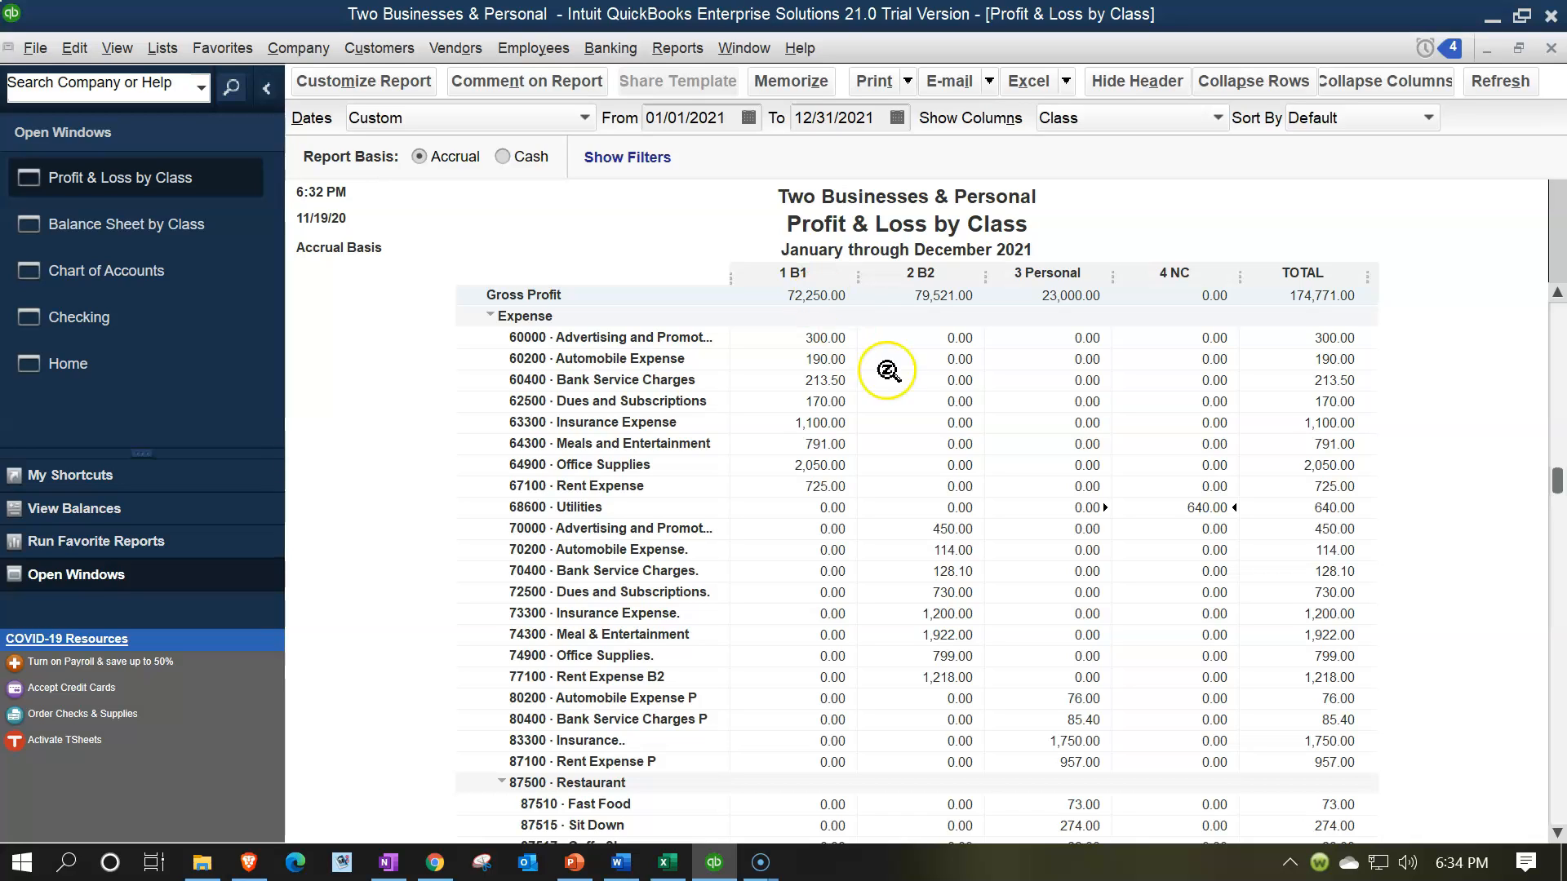
{"action": "double_click", "coordinate": [1181, 505]}
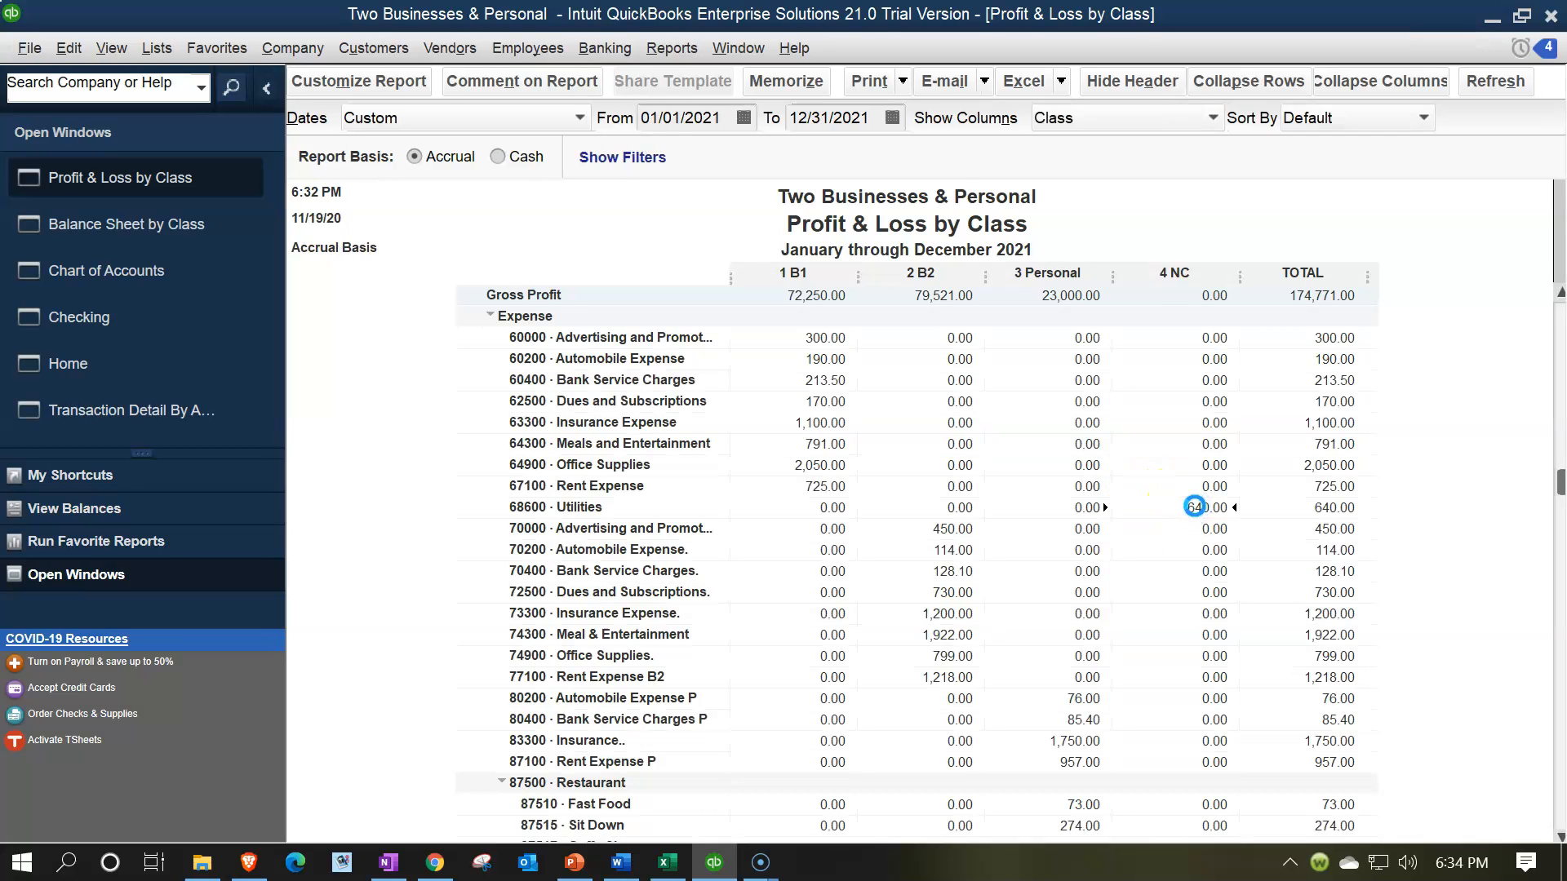
{"action": "double_click", "coordinate": [1188, 308]}
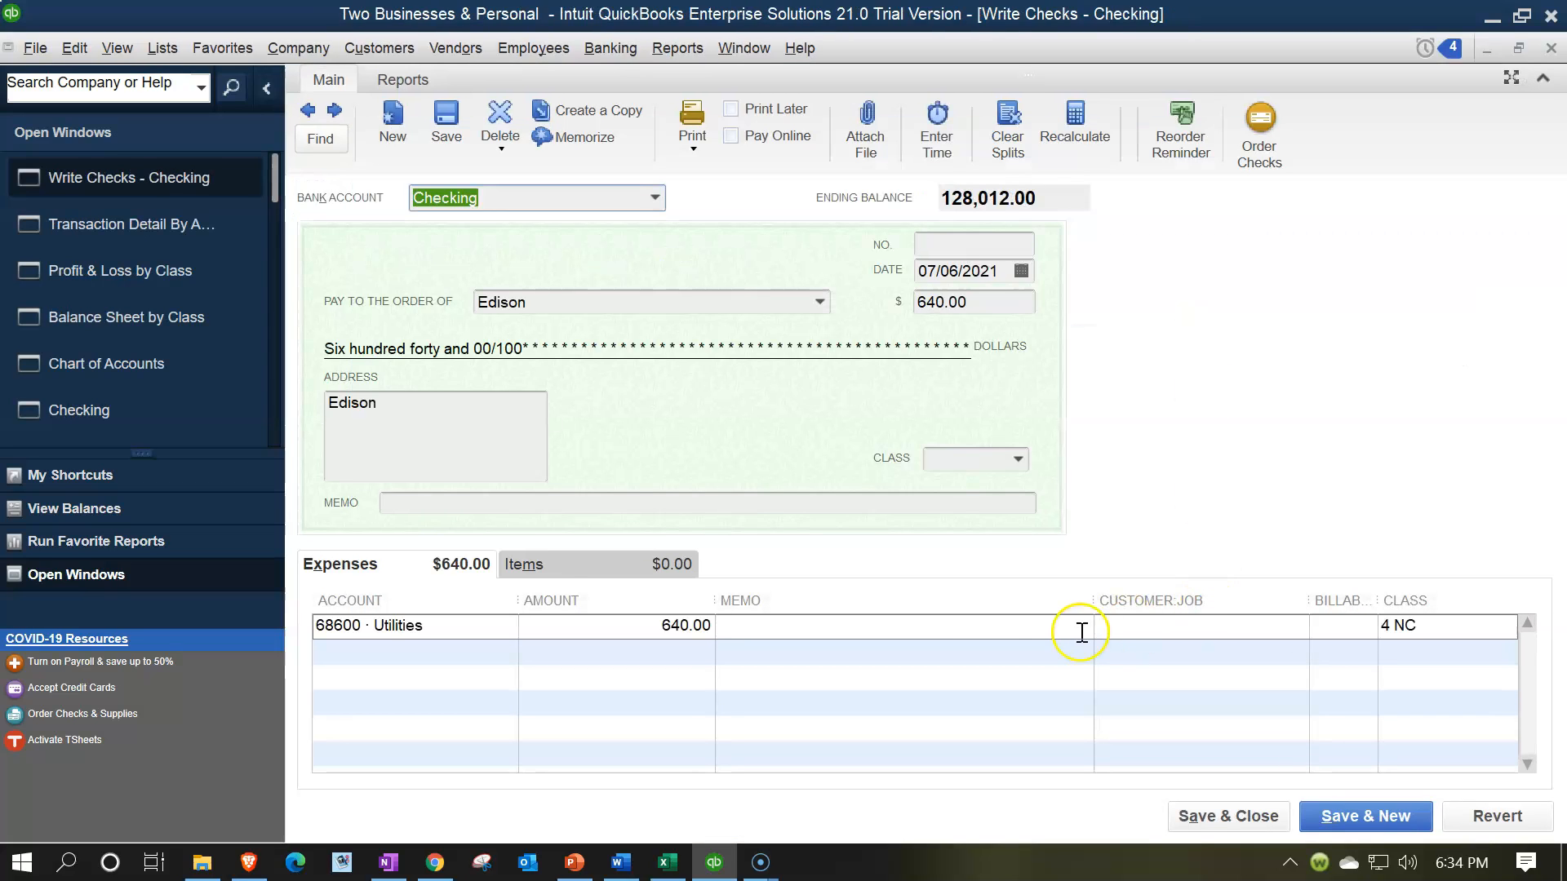
- Change the class of the check's 68600 Utilities line to 1 B1
{"action": "left_click", "coordinate": [485, 626]}
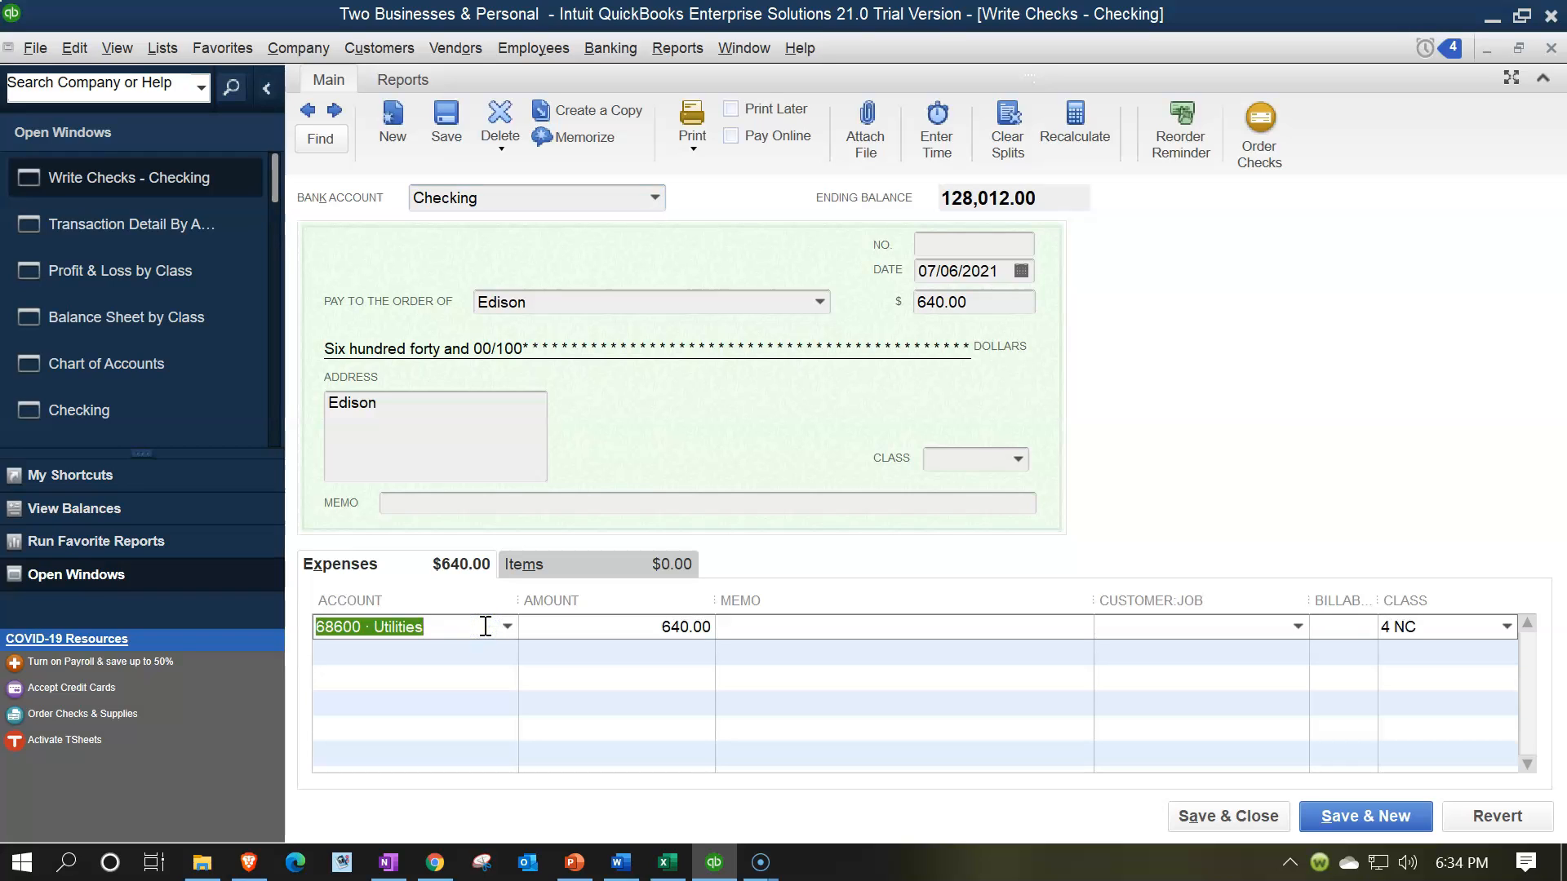
{"action": "key", "text": "Tab"}
{"action": "key", "text": "Tab"}
{"action": "key", "text": "Tab"}
{"action": "key", "text": "Tab"}
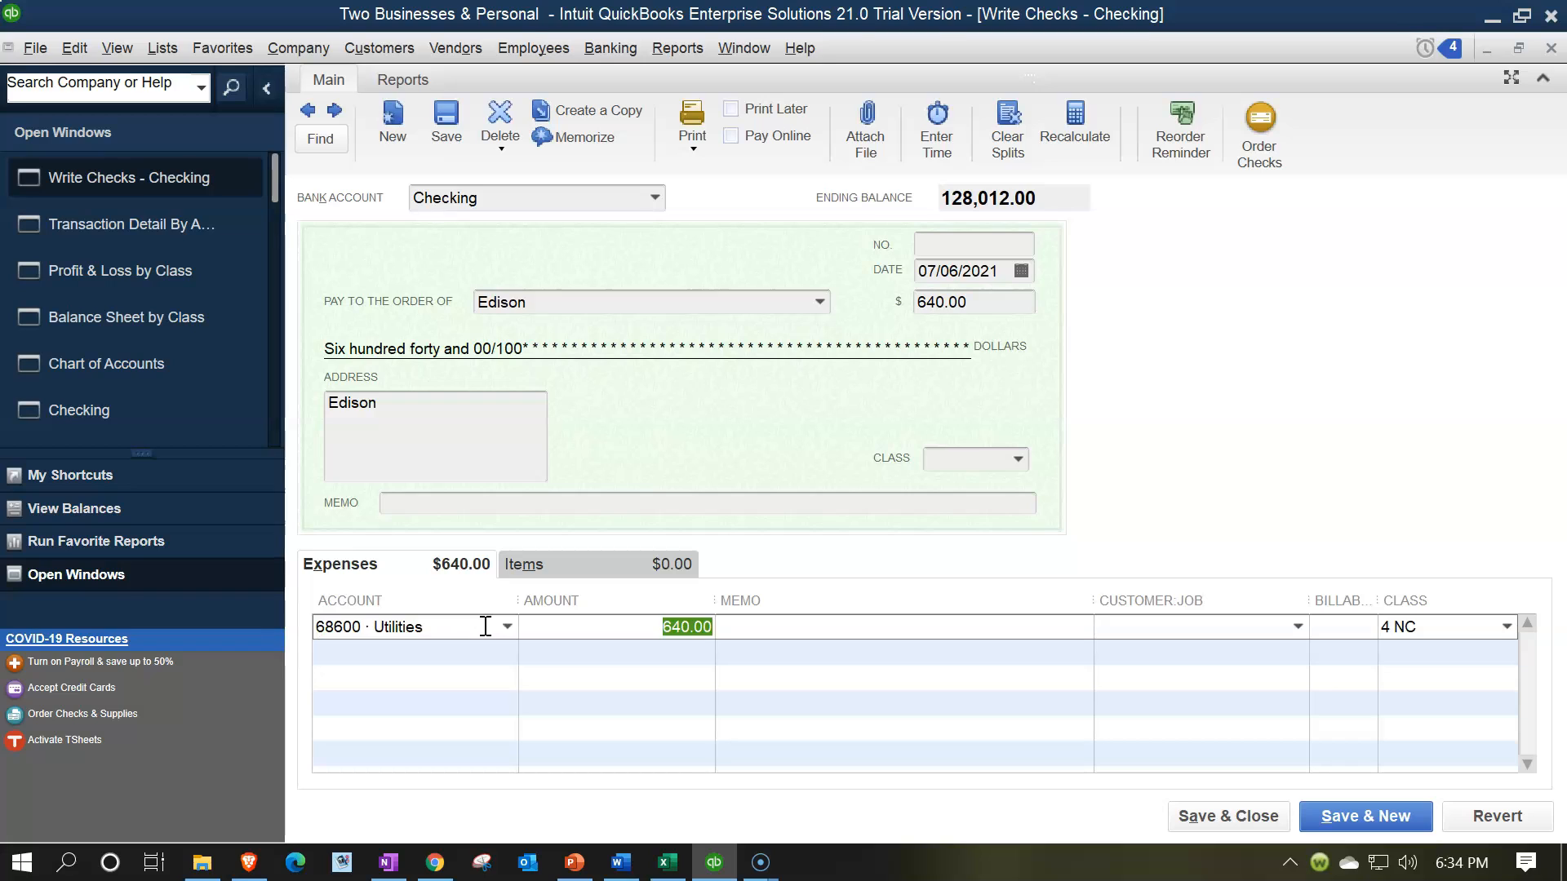
{"action": "type", "text": "b"}
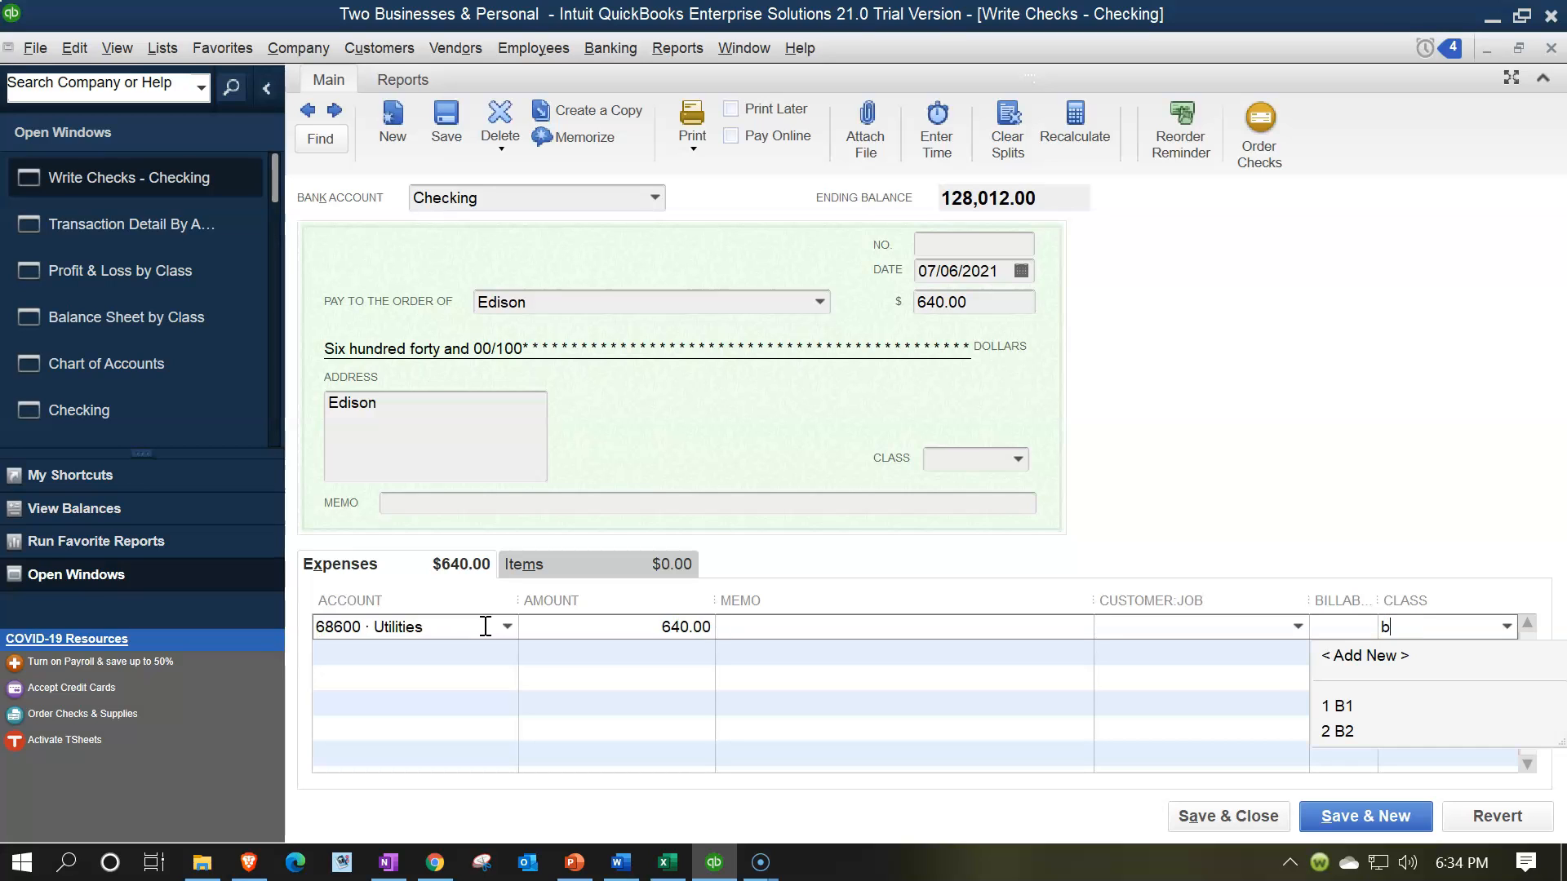
{"action": "key", "text": "Down"}
{"action": "key", "text": "Tab"}
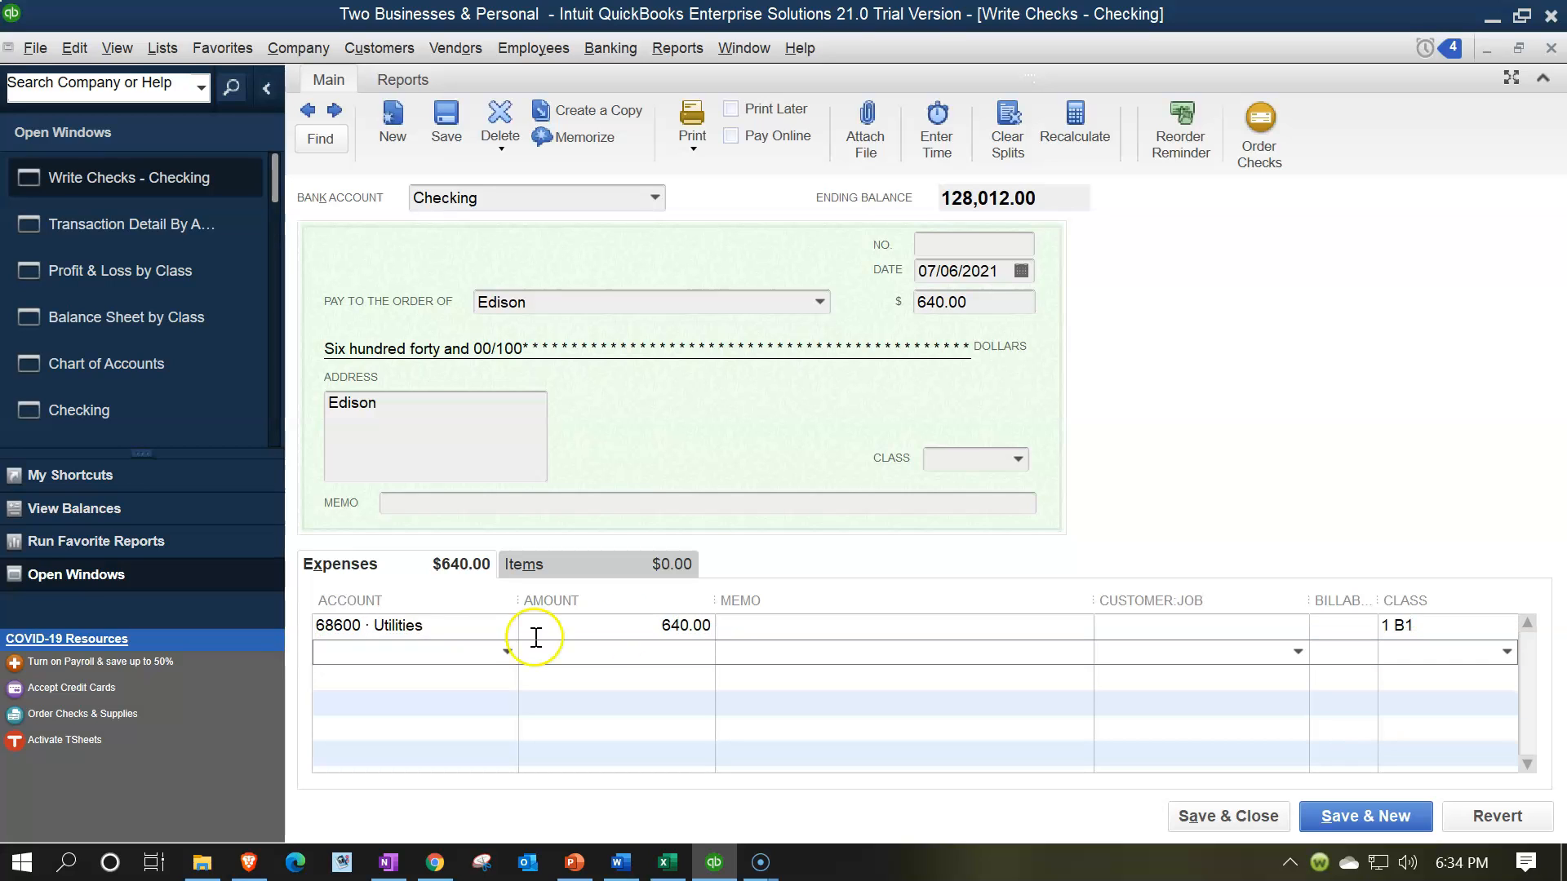
- Set the 68600 Utilities line amount to 25% of the check total, calculated as 640*.25
{"action": "left_click", "coordinate": [622, 626]}
{"action": "type", "text": "640*.25"}
{"action": "key", "text": "Tab"}
{"action": "key", "text": "Tab"}
{"action": "key", "text": "Tab"}
{"action": "key", "text": "Tab"}
{"action": "key", "text": "Tab"}
- Enter account 78600 on the second expense line and start setting it up as a new Expense account
{"action": "type", "text": "78"}
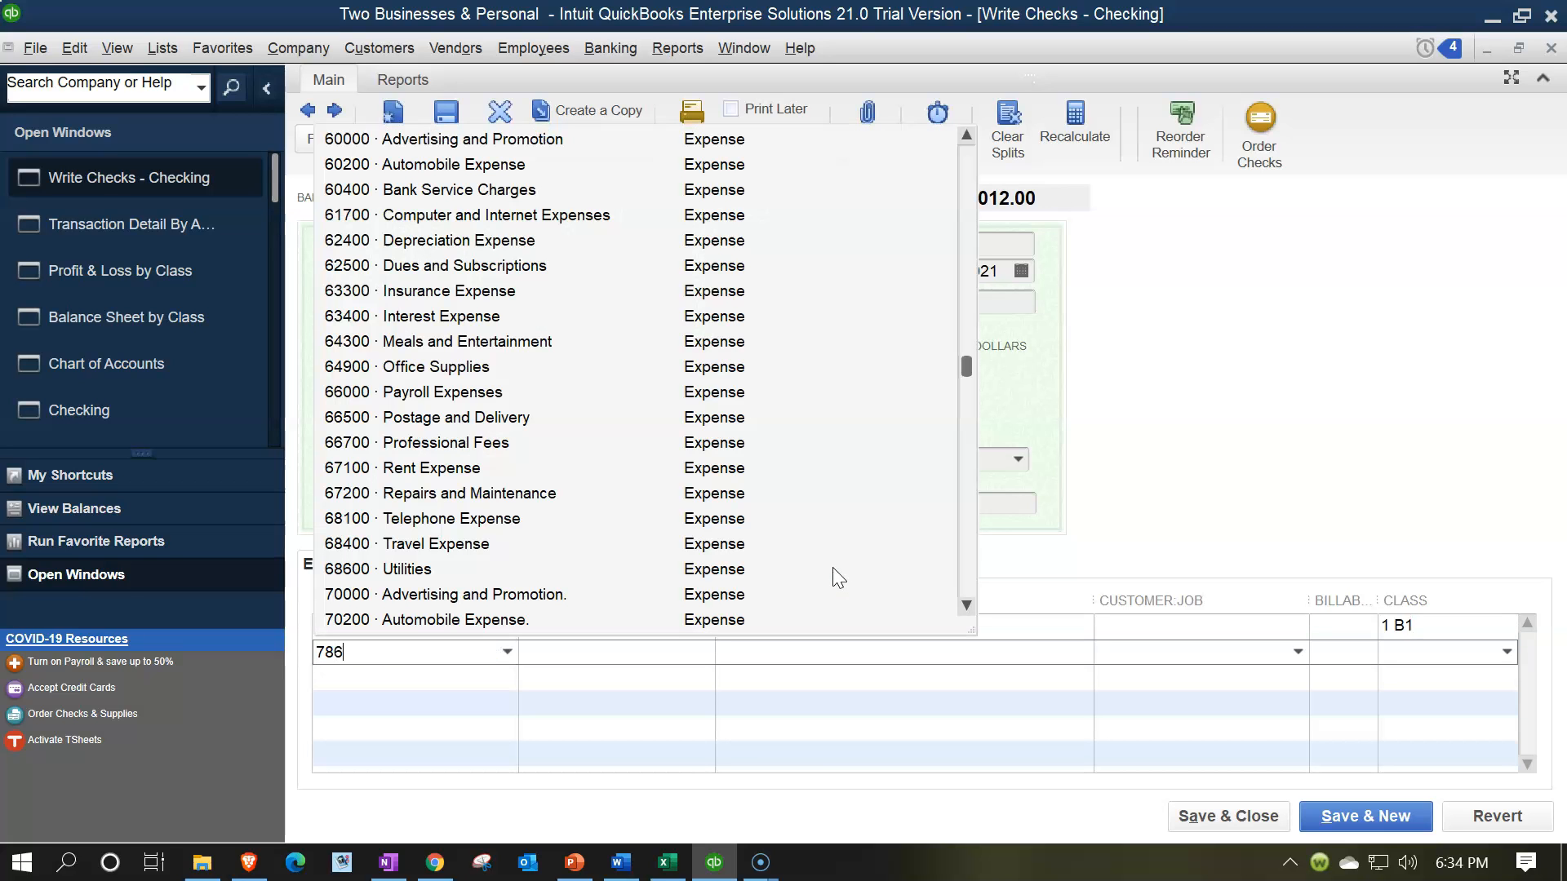
{"action": "type", "text": "6"}
{"action": "key", "text": "BackSpace"}
{"action": "key", "text": "BackSpace"}
{"action": "key", "text": "BackSpace"}
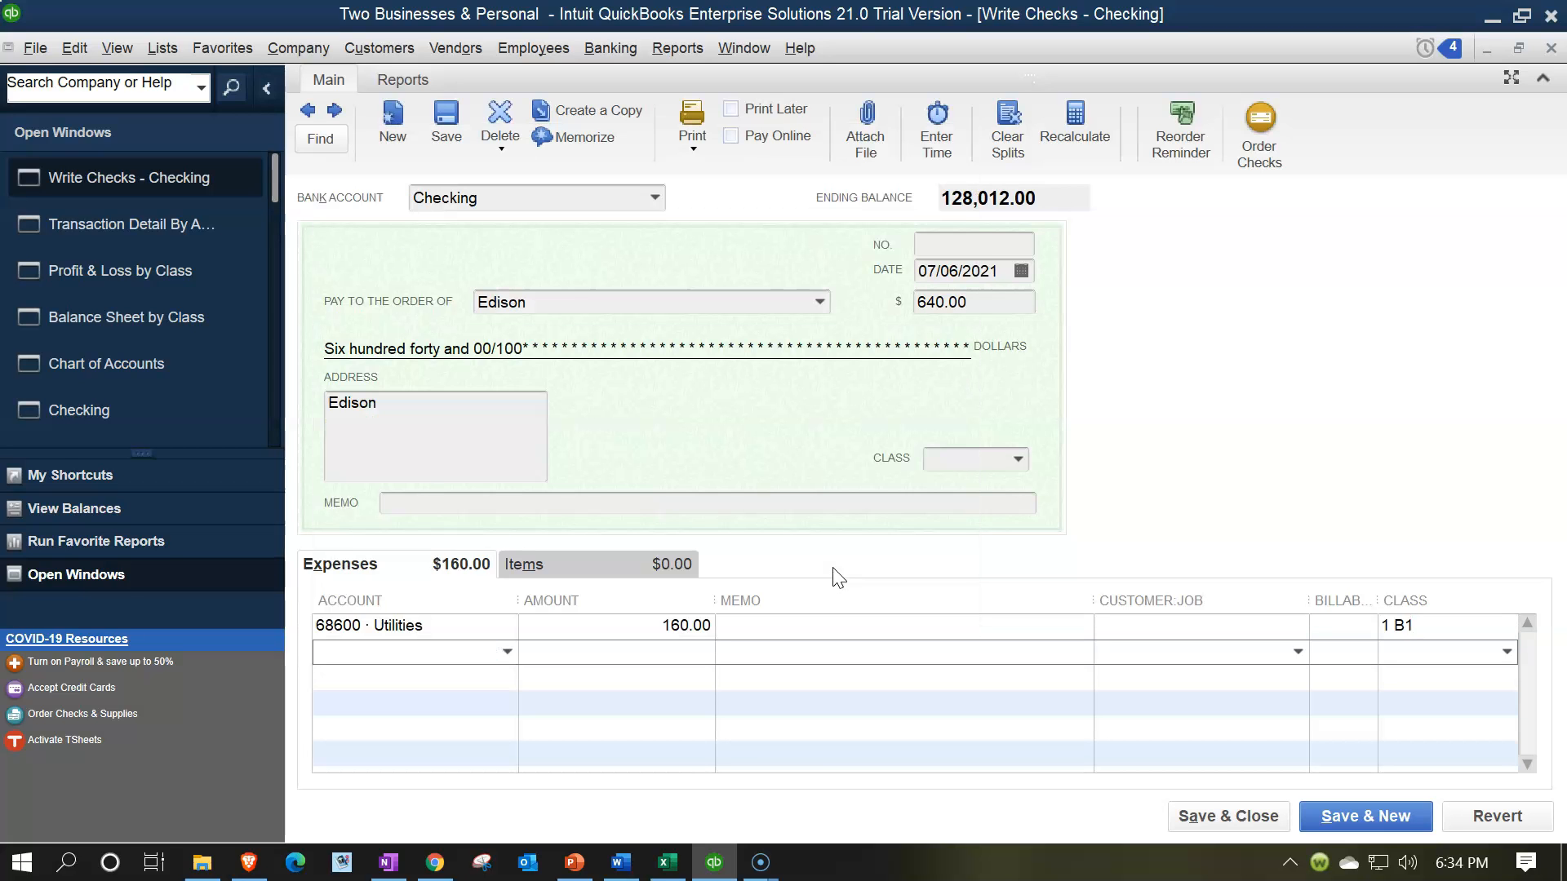
{"action": "type", "text": "78600"}
{"action": "key", "text": "Tab"}
{"action": "key", "text": "Return"}
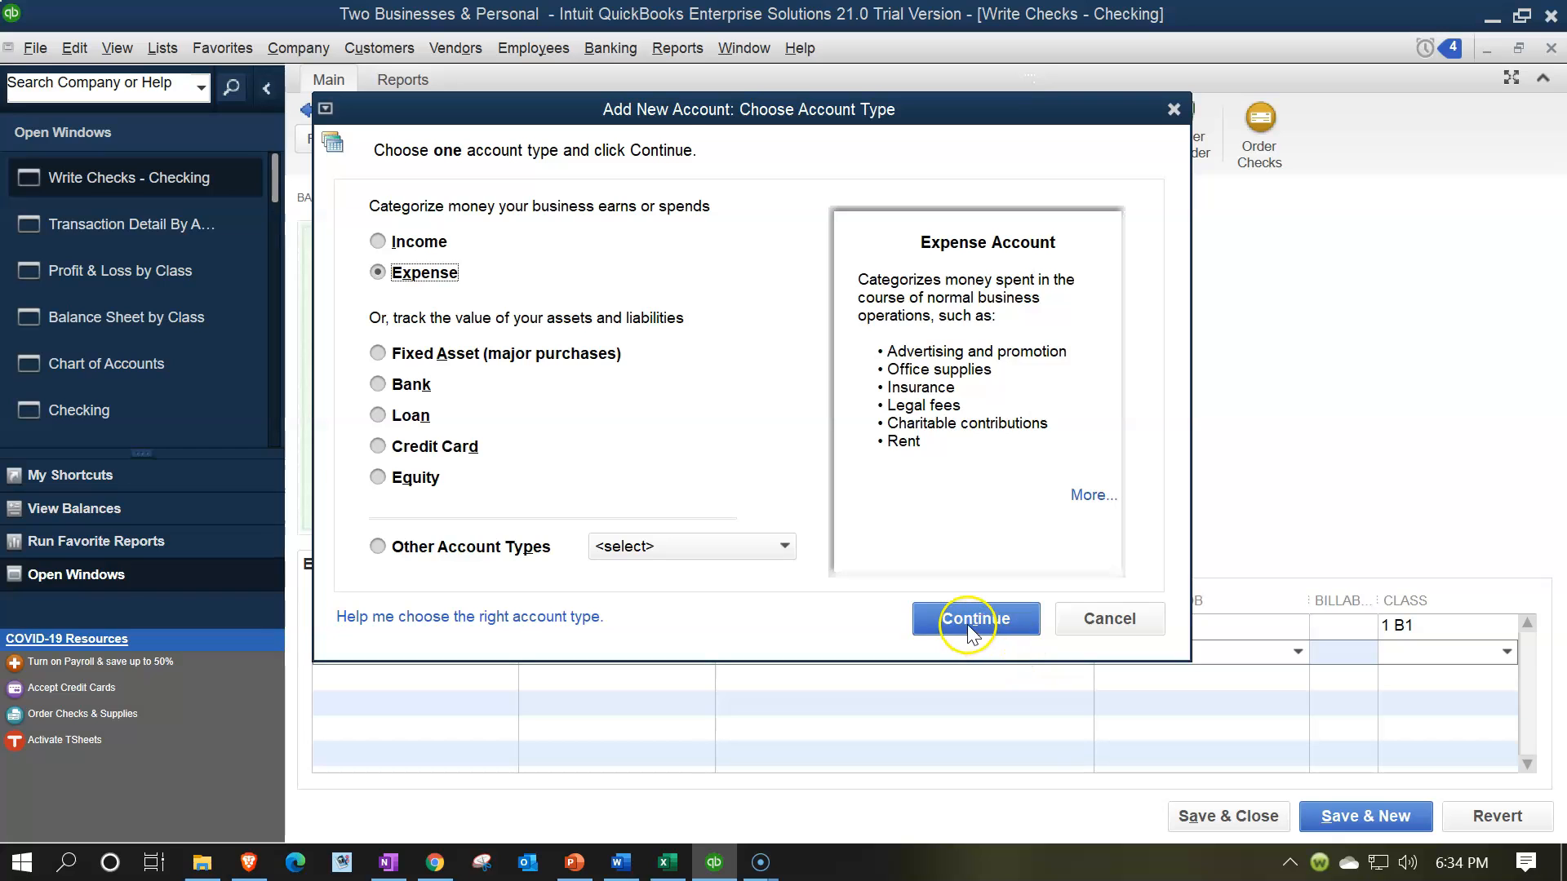
{"action": "left_click", "coordinate": [969, 635]}
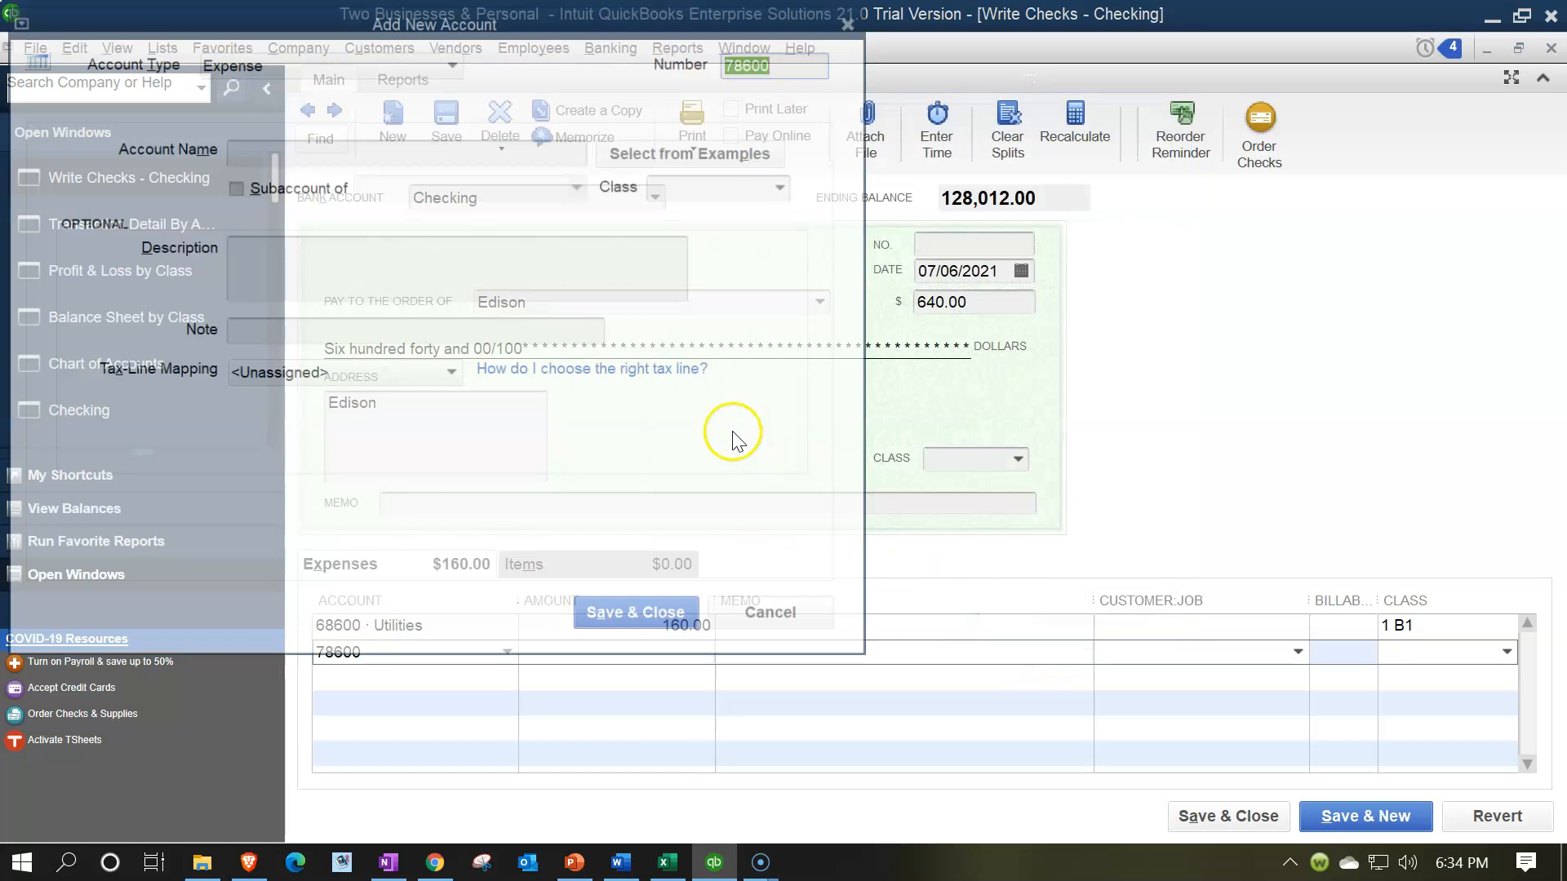
- Name the new 78600 expense account Utilities B2
{"action": "key", "text": "Tab"}
{"action": "type", "text": "Uti"}
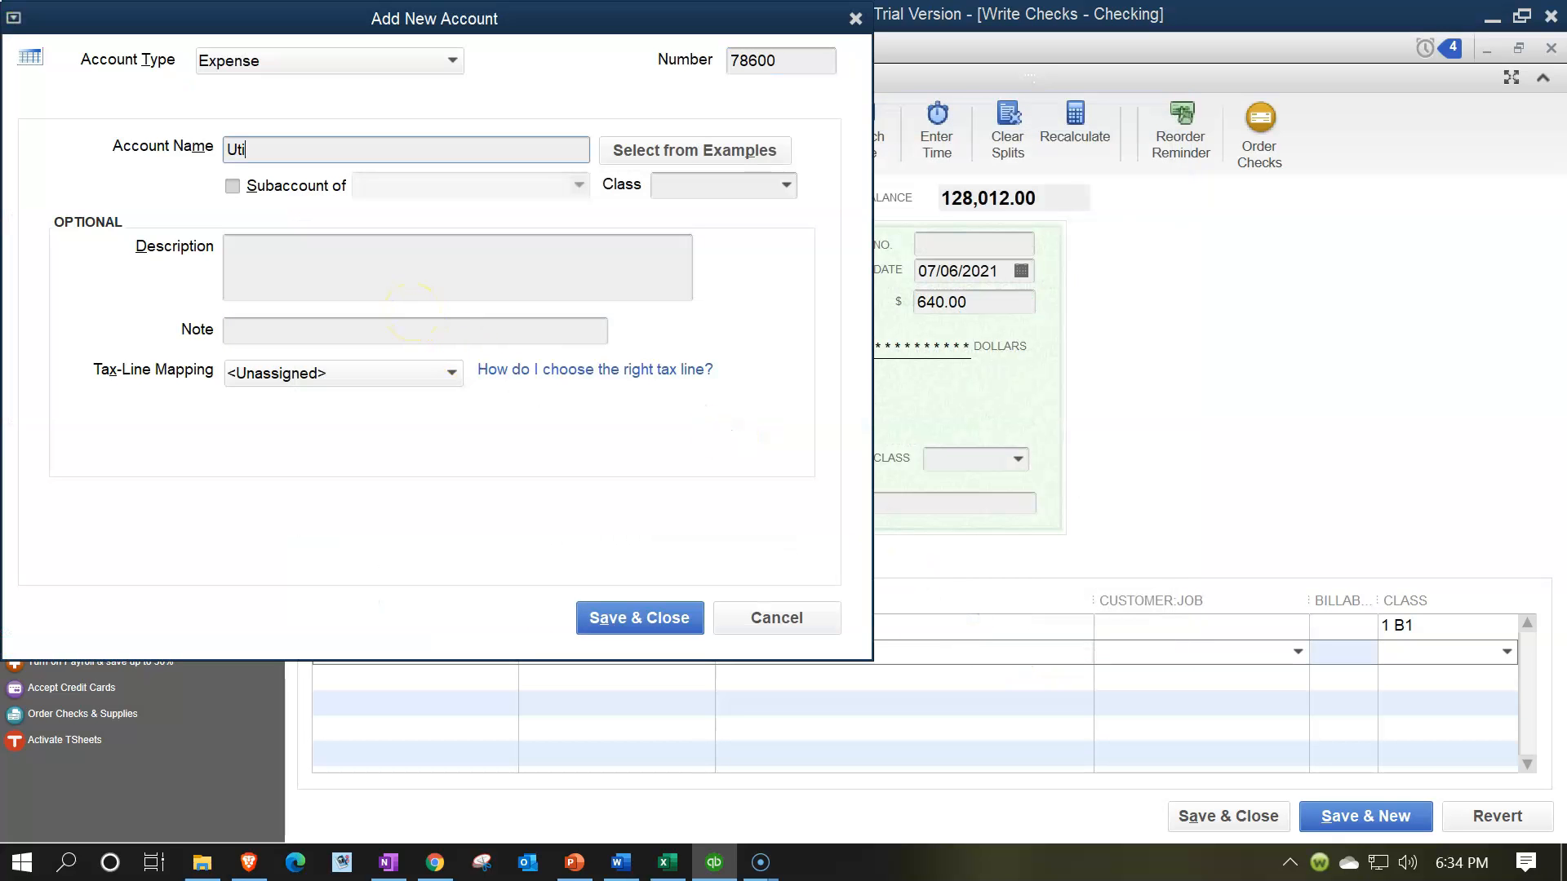
{"action": "type", "text": "ltiities"}
{"action": "key", "text": "Tab"}
{"action": "key", "text": "Tab"}
{"action": "key", "text": "Tab"}
- Assign class 2 B2 to the new Utilities B2 account and save it to the check
{"action": "type", "text": "b"}
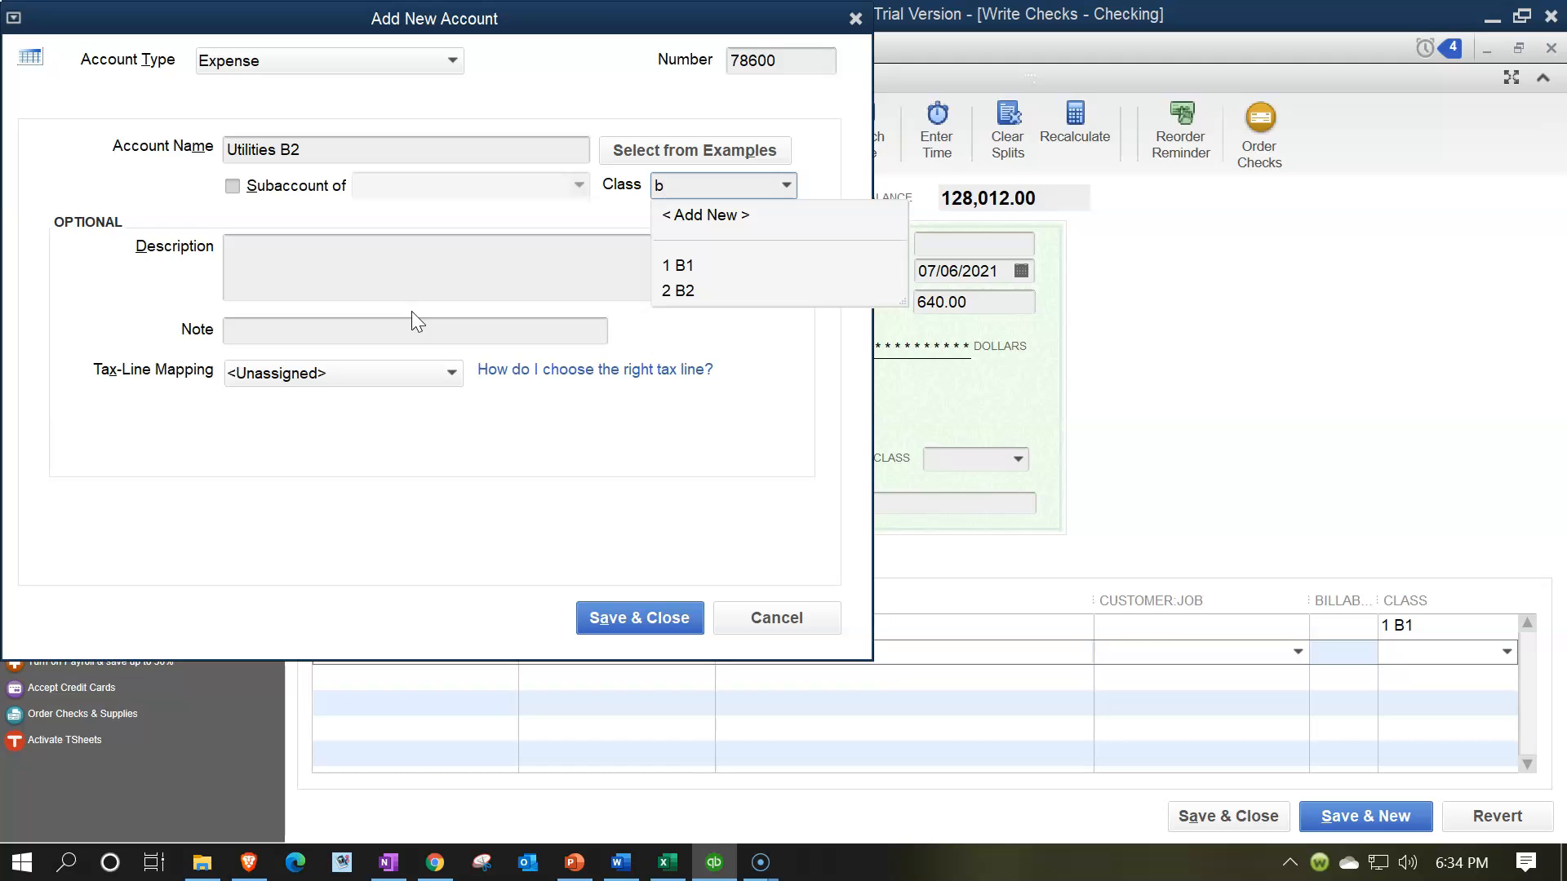
{"action": "type", "text": "2"}
{"action": "key", "text": "Tab"}
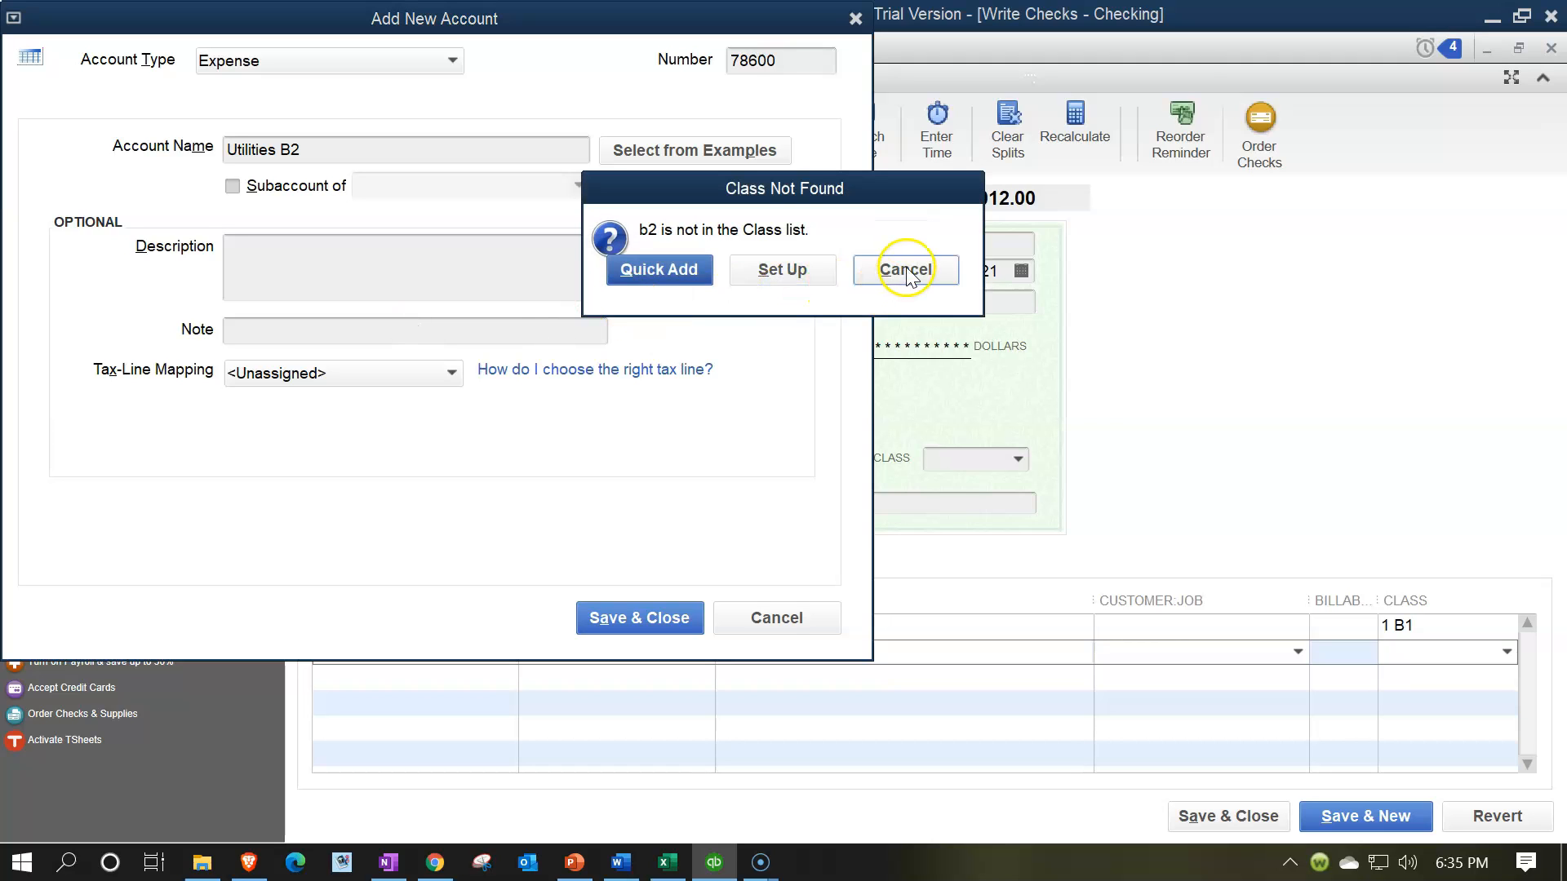
{"action": "left_click", "coordinate": [906, 272]}
{"action": "left_click", "coordinate": [786, 186]}
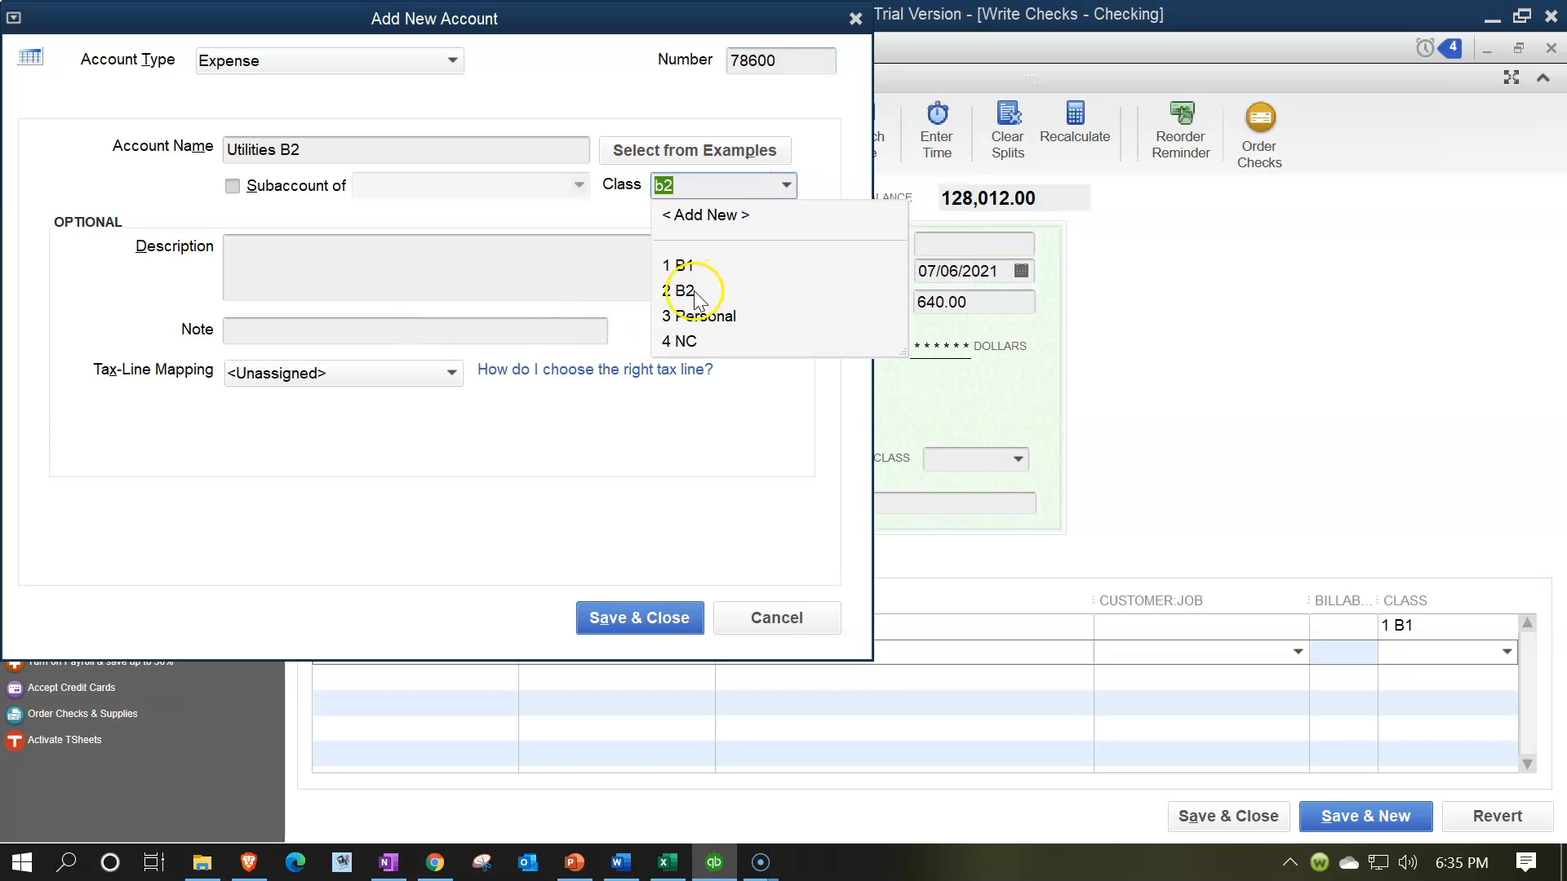
{"action": "left_click", "coordinate": [694, 292]}
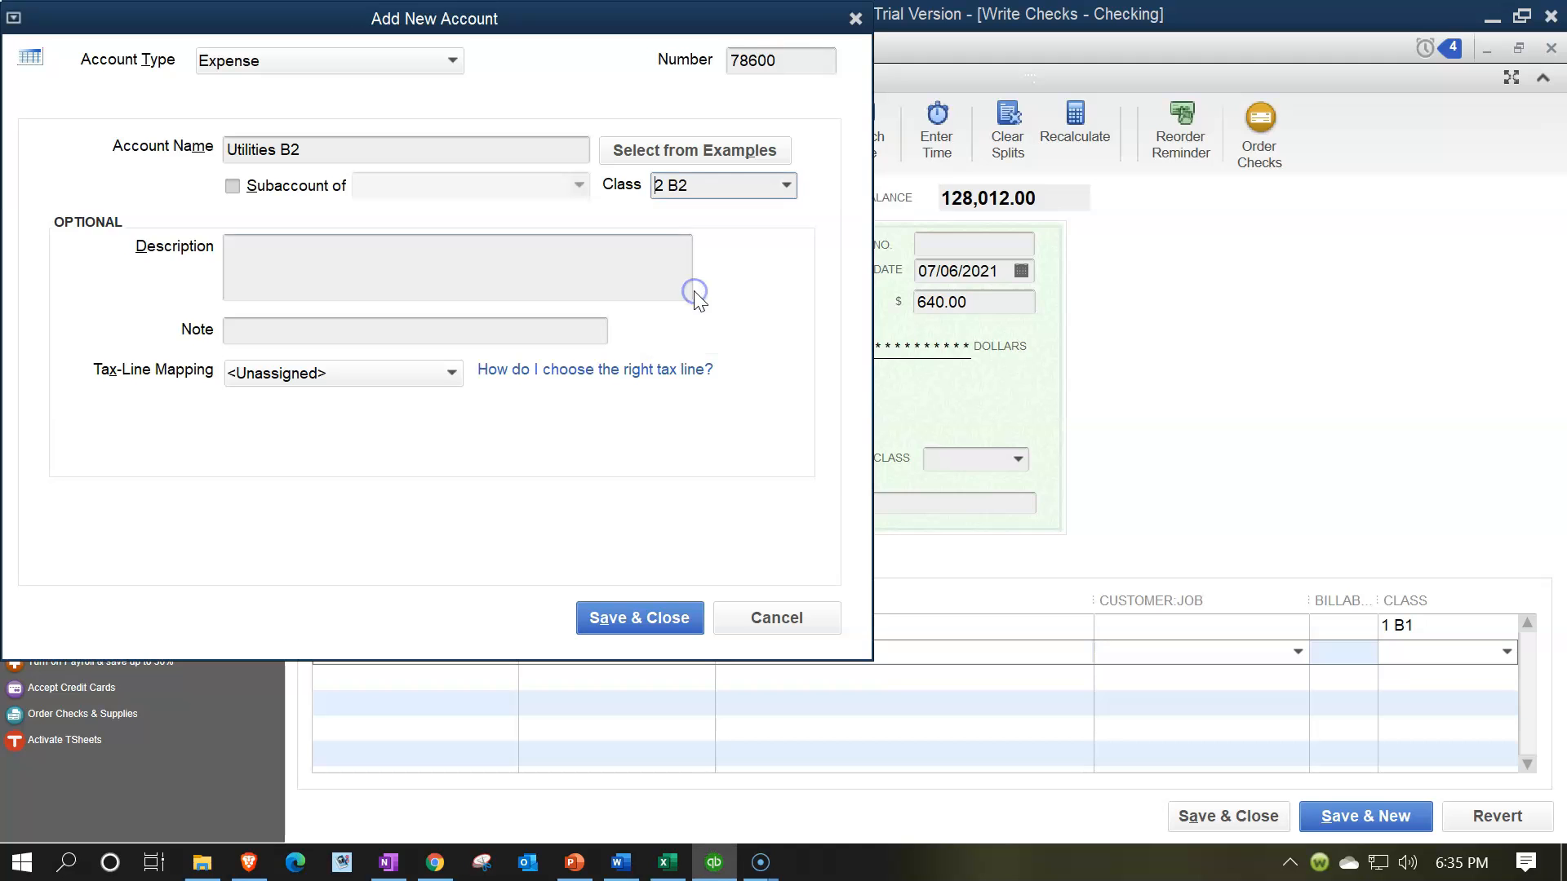
{"action": "left_click", "coordinate": [643, 620]}
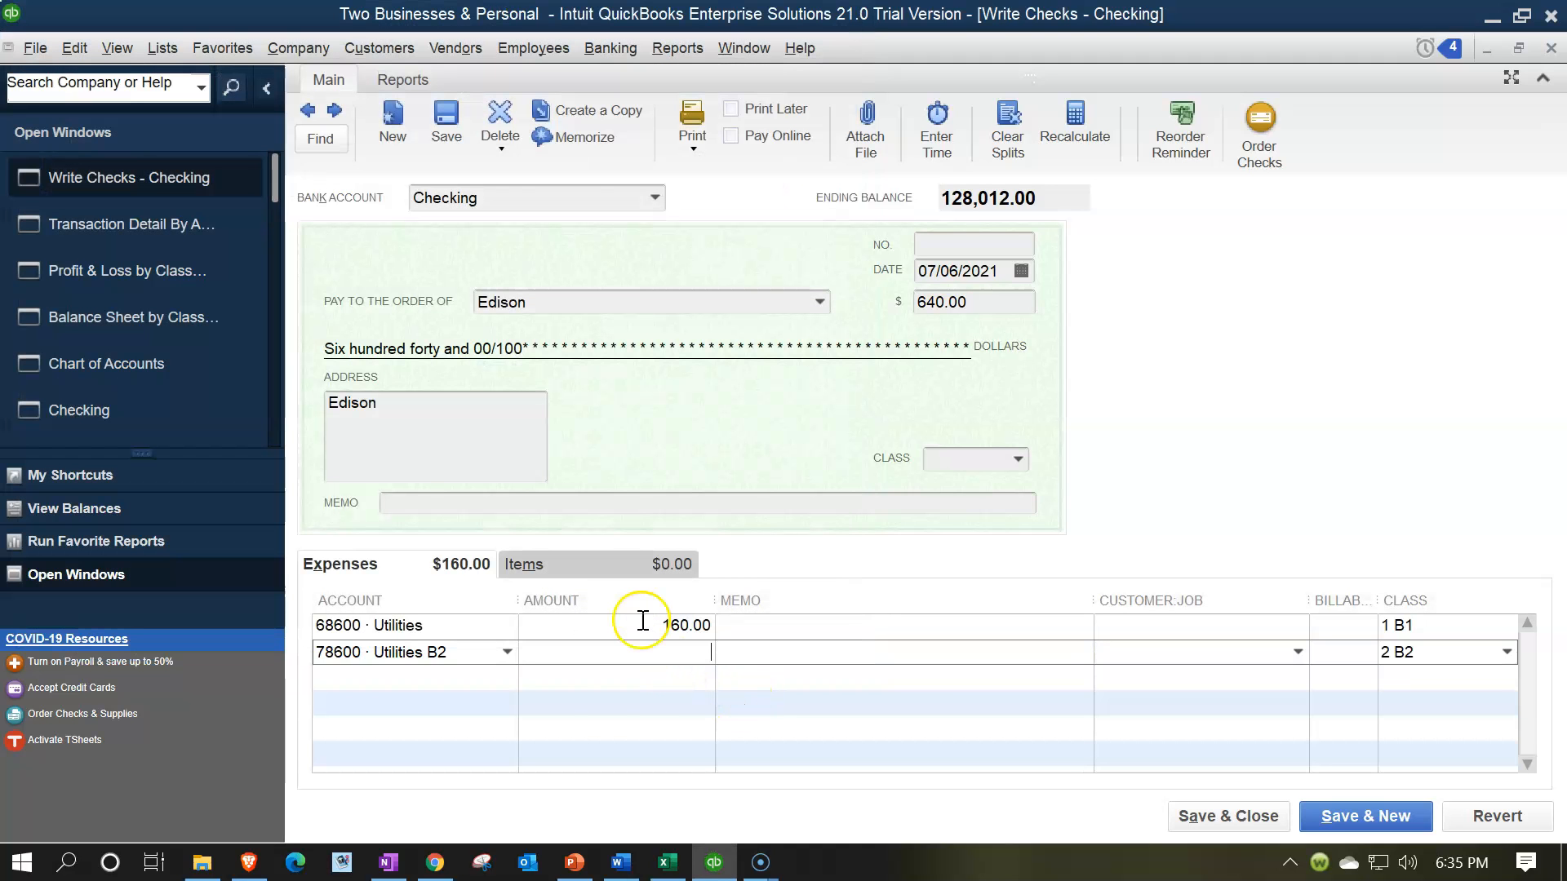
- Set the 78600 Utilities B2 line amount to 268.80, calculated as a share of 640
{"action": "type", "text": "640*"}
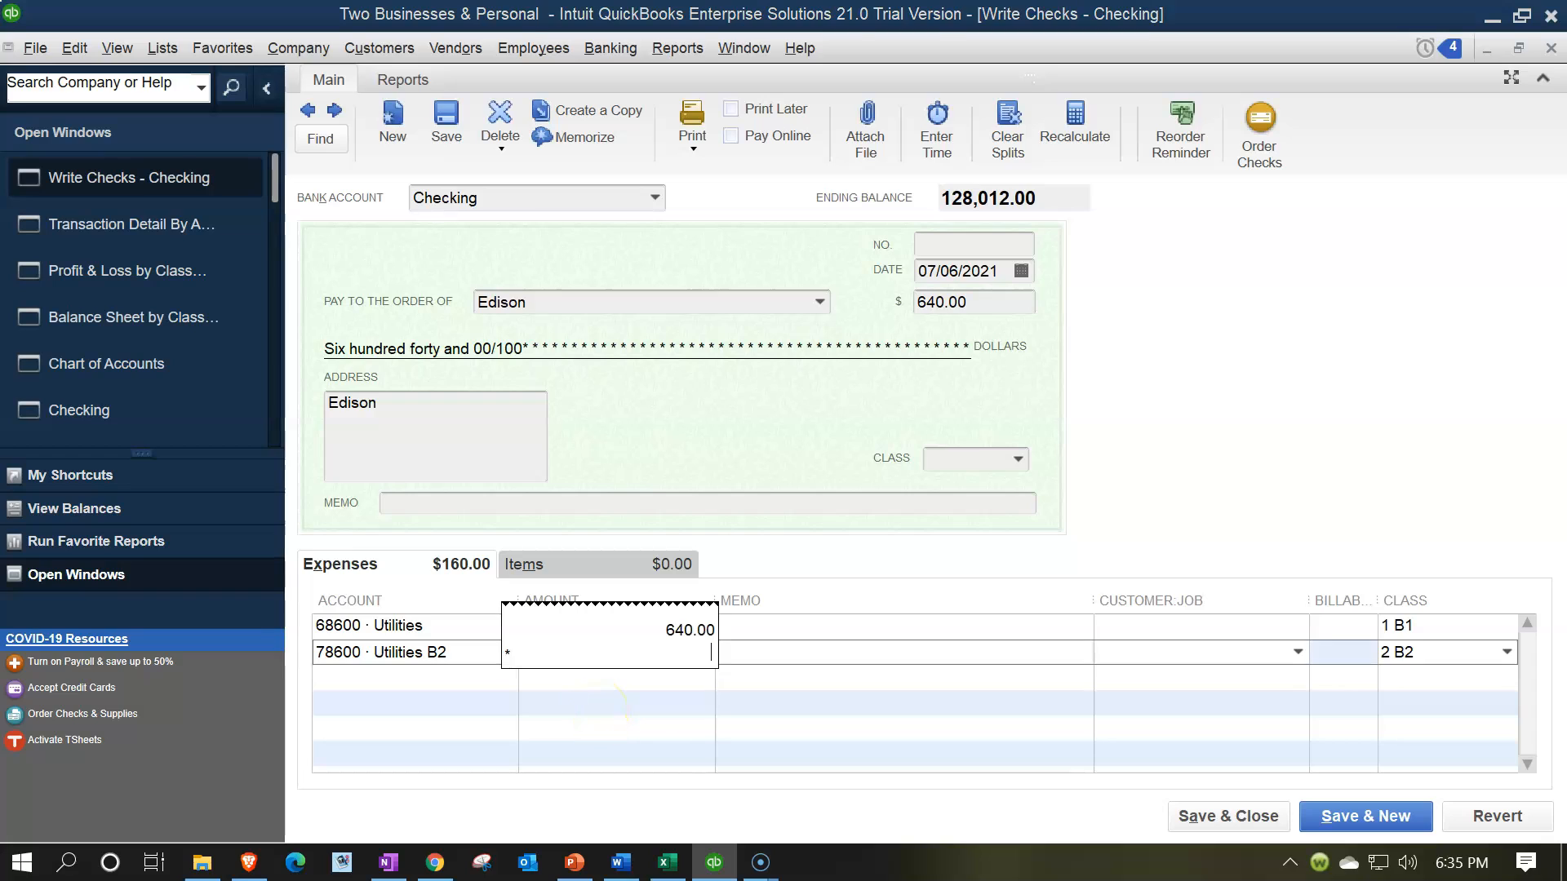
{"action": "key", "text": "Tab"}
{"action": "key", "text": "Tab"}
{"action": "key", "text": "Tab"}
{"action": "key", "text": "Tab"}
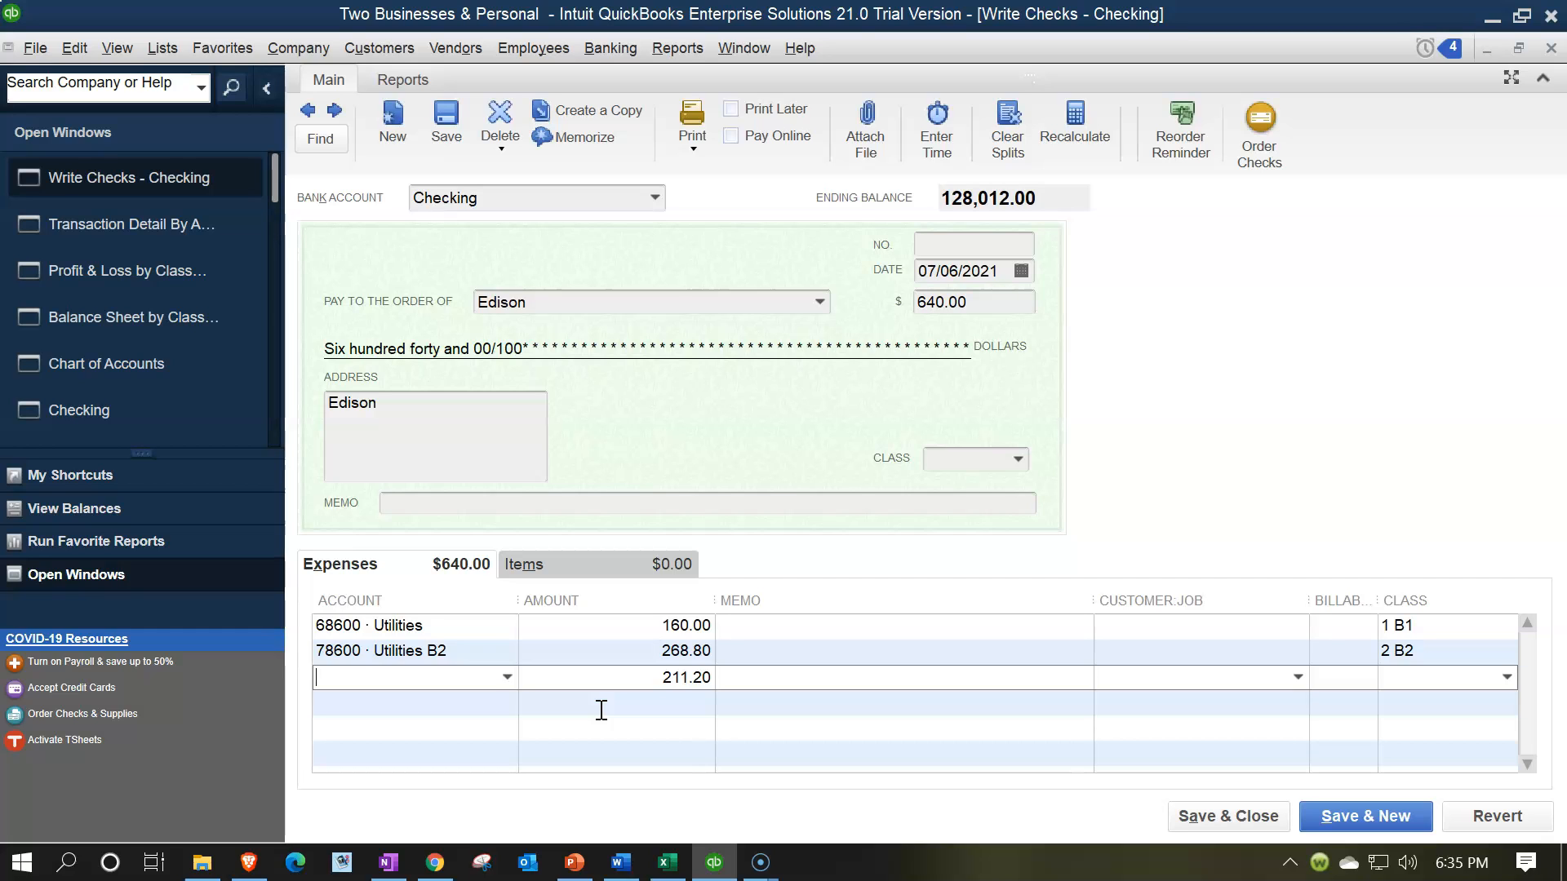
- Assign the personal utilities account 88600 Utilities.. to the check's third expense line
{"action": "type", "text": "88"}
{"action": "type", "text": "600 · Utilities.."}
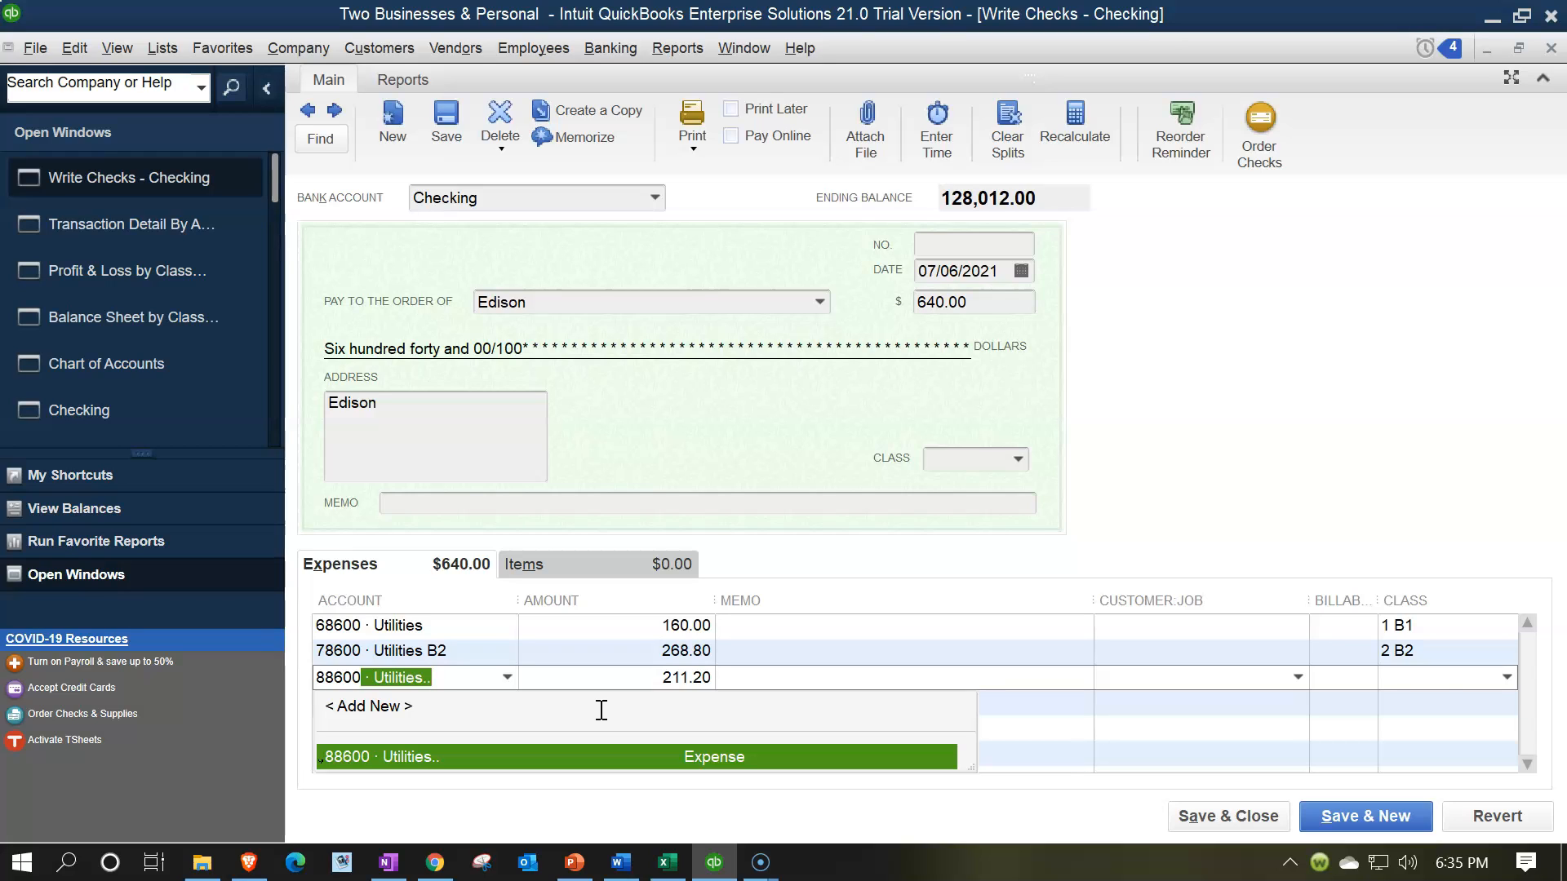
{"action": "key", "text": "Tab"}
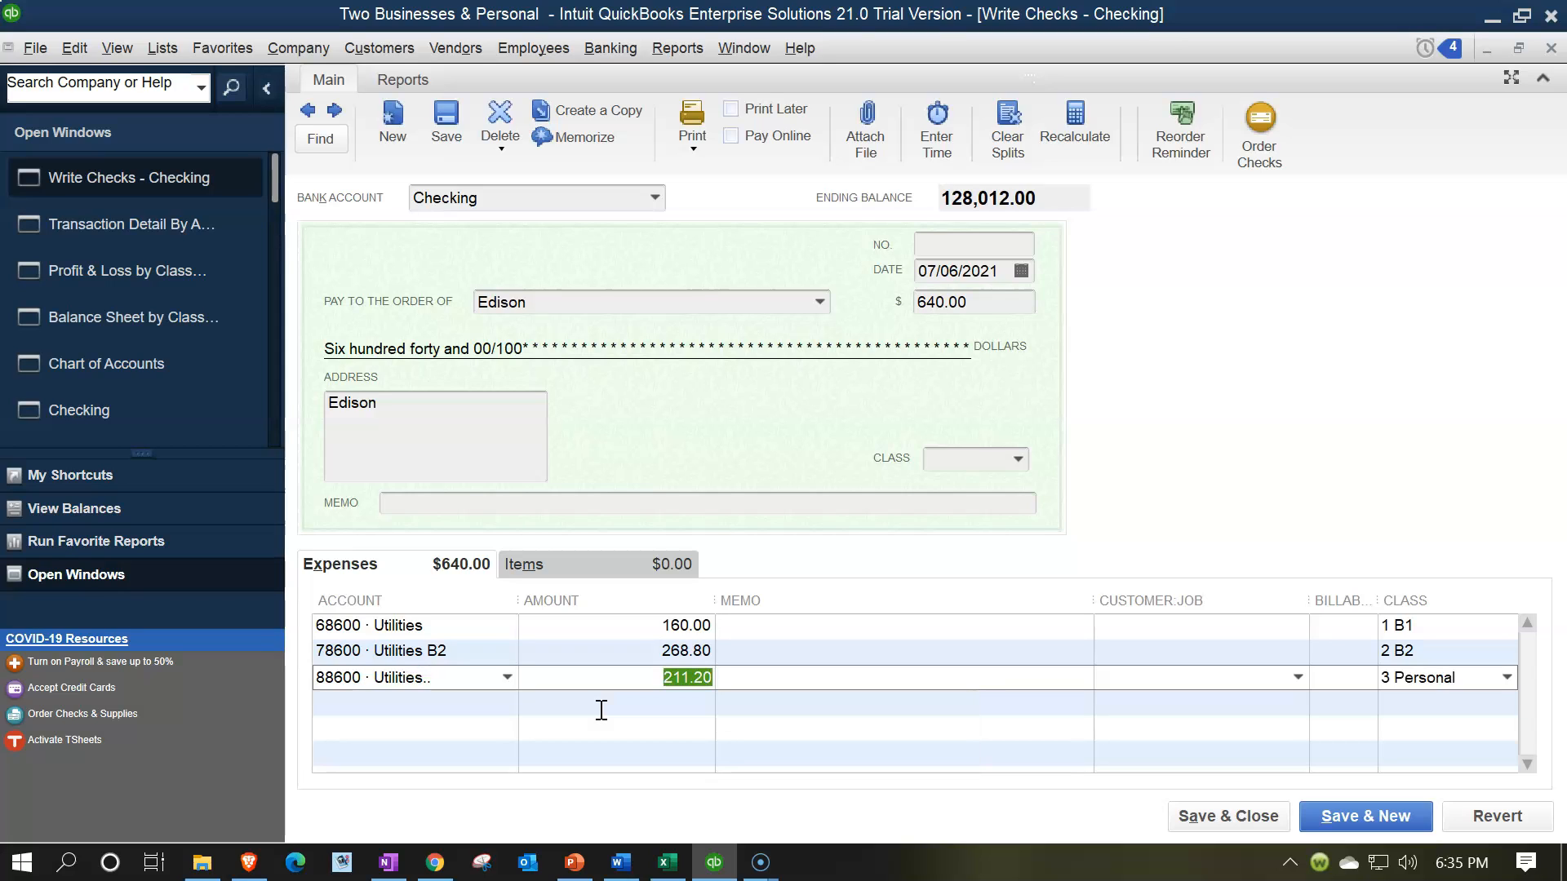
- Keep 211.20 and class 3 Personal on the 88600 Utilities.. line, and save and close the Edison check, accepting its future date
{"action": "key", "text": "Tab"}
{"action": "key", "text": "Tab"}
{"action": "key", "text": "Tab"}
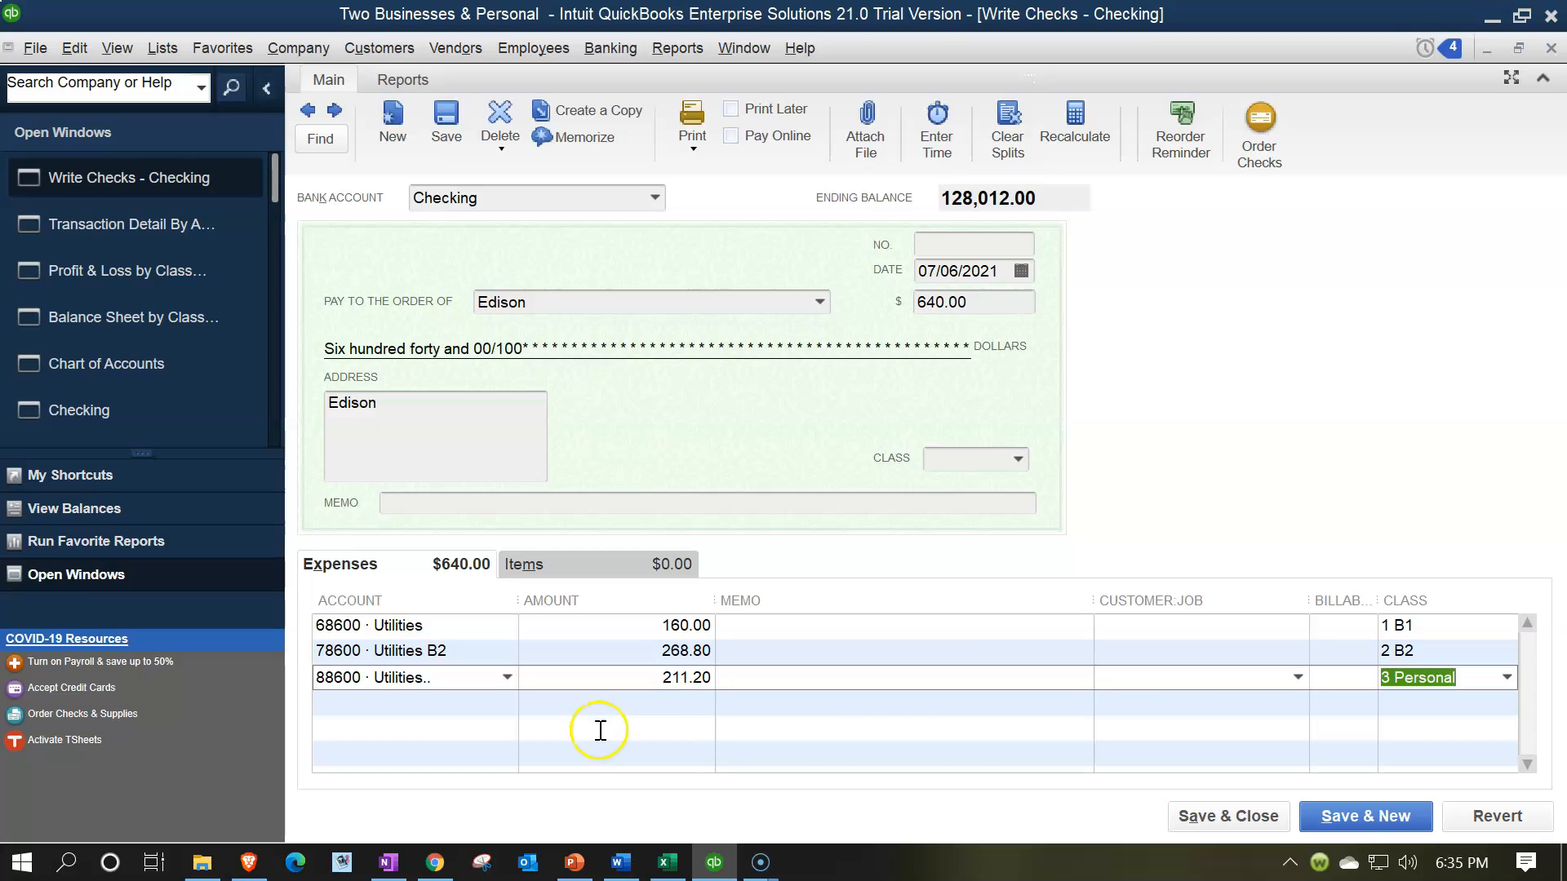
{"action": "left_click", "coordinate": [1196, 822]}
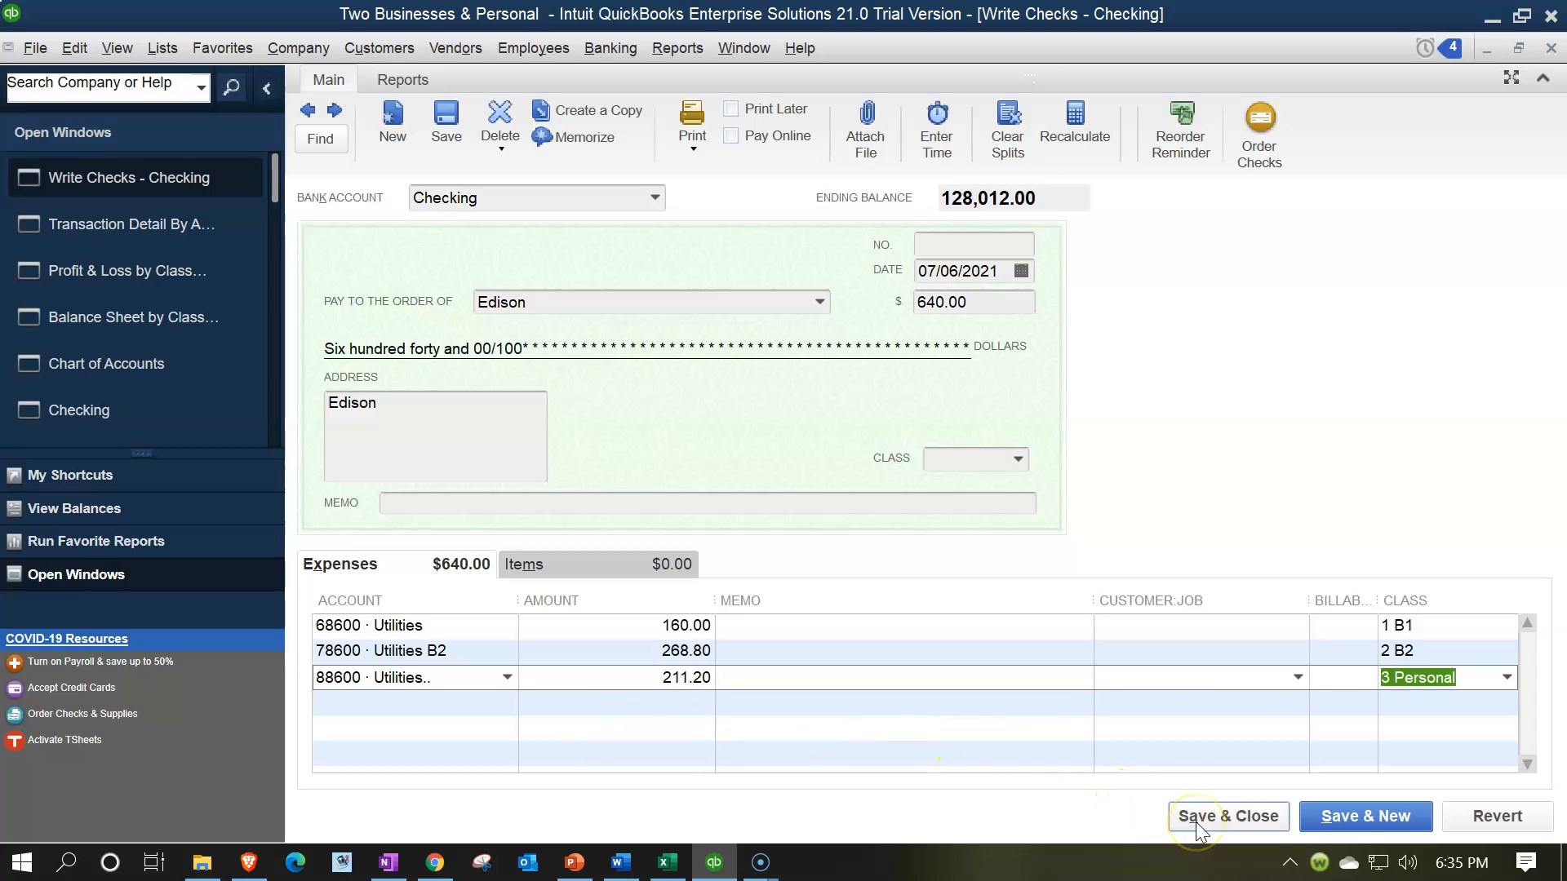
{"action": "left_click", "coordinate": [725, 295]}
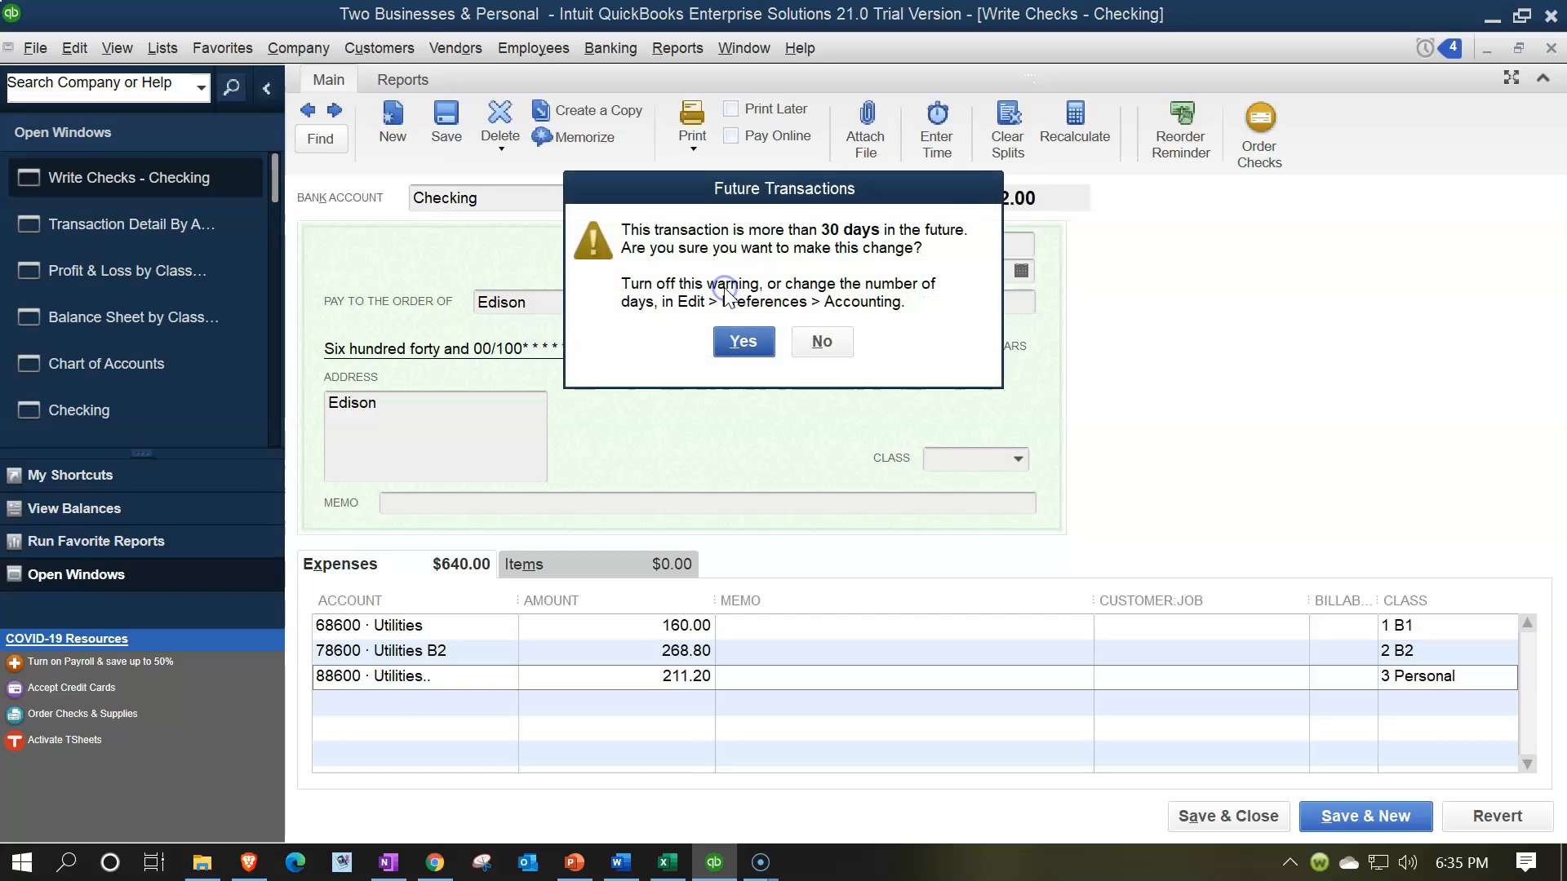
{"action": "left_click", "coordinate": [735, 337]}
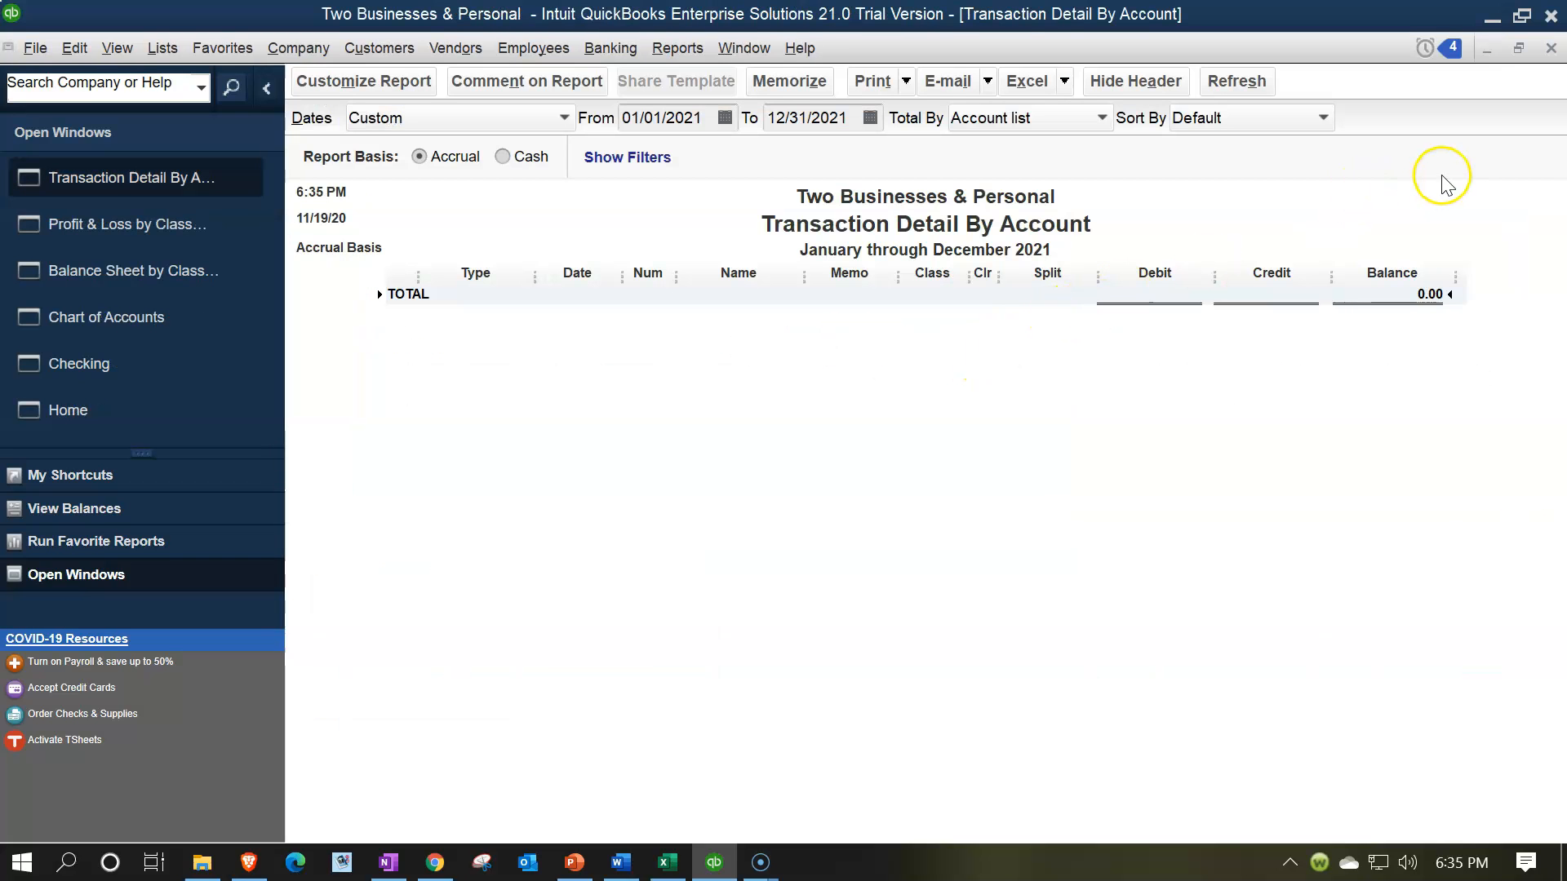
- Close the Transaction Detail By Account report and examine the utilities lines for each class in the Profit & Loss by Class report
{"action": "left_click", "coordinate": [1551, 48]}
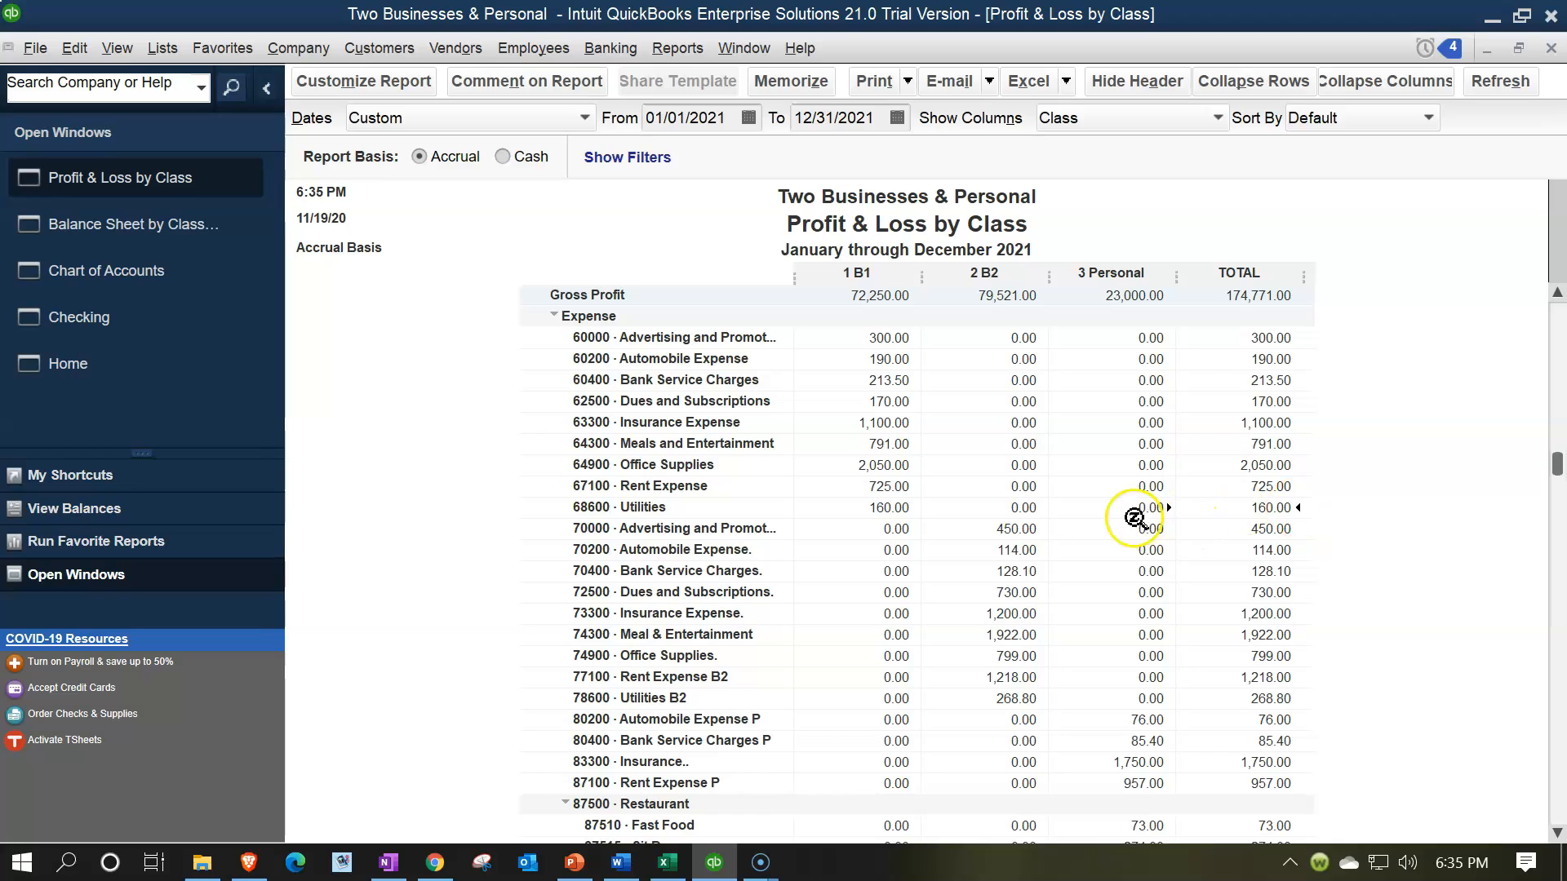
{"action": "left_click", "coordinate": [896, 508]}
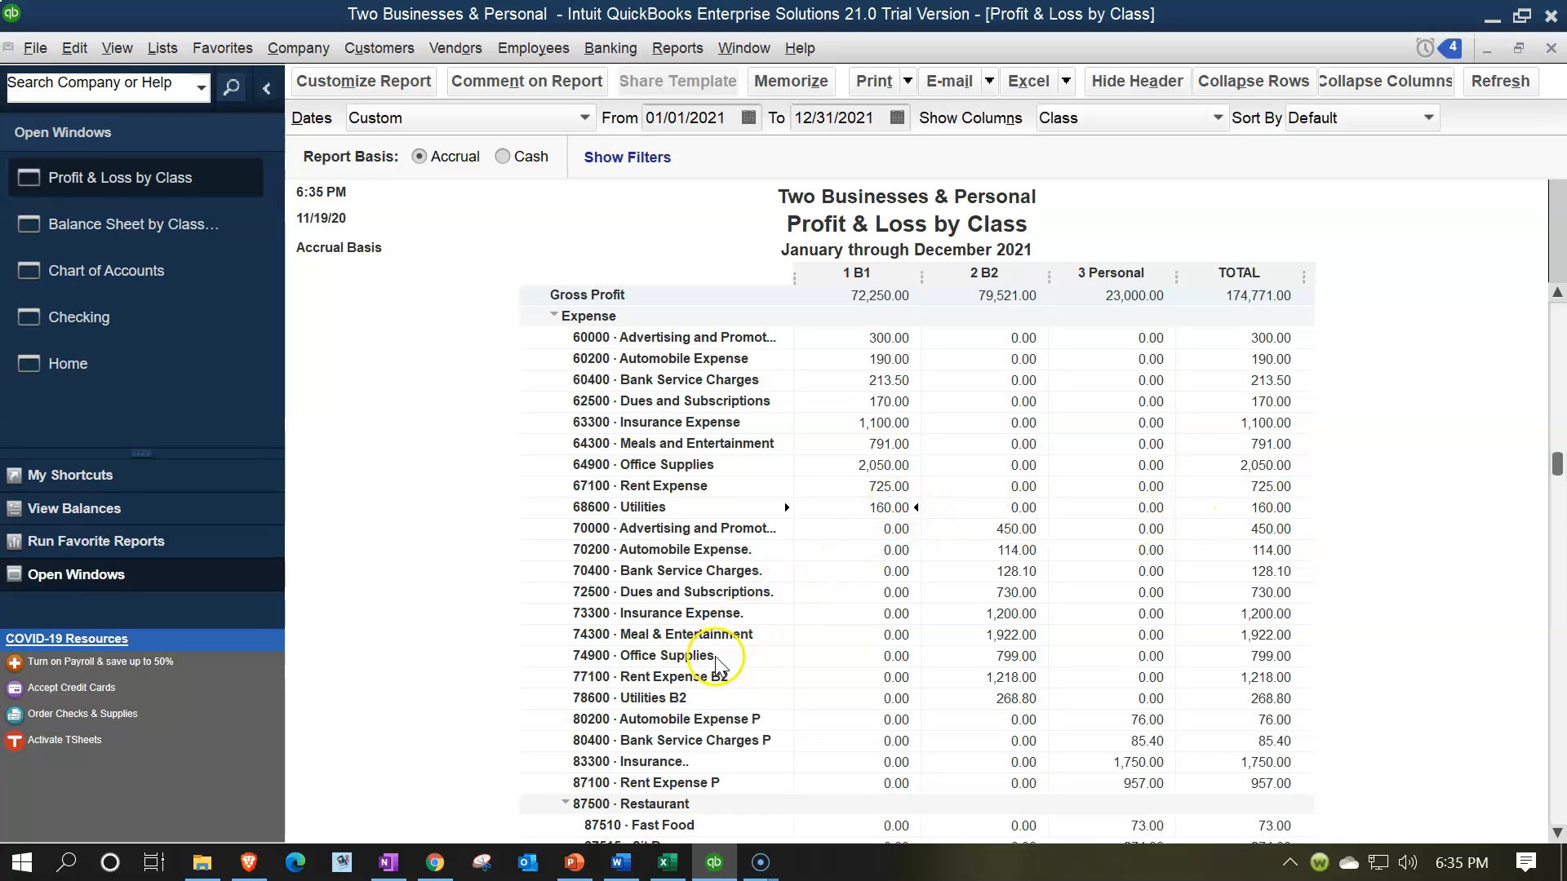
{"action": "left_click", "coordinate": [1012, 700]}
{"action": "scroll", "coordinate": [1006, 701], "scroll_direction": "down", "scroll_amount": 1}
{"action": "scroll", "coordinate": [1006, 702], "scroll_direction": "down", "scroll_amount": 4}
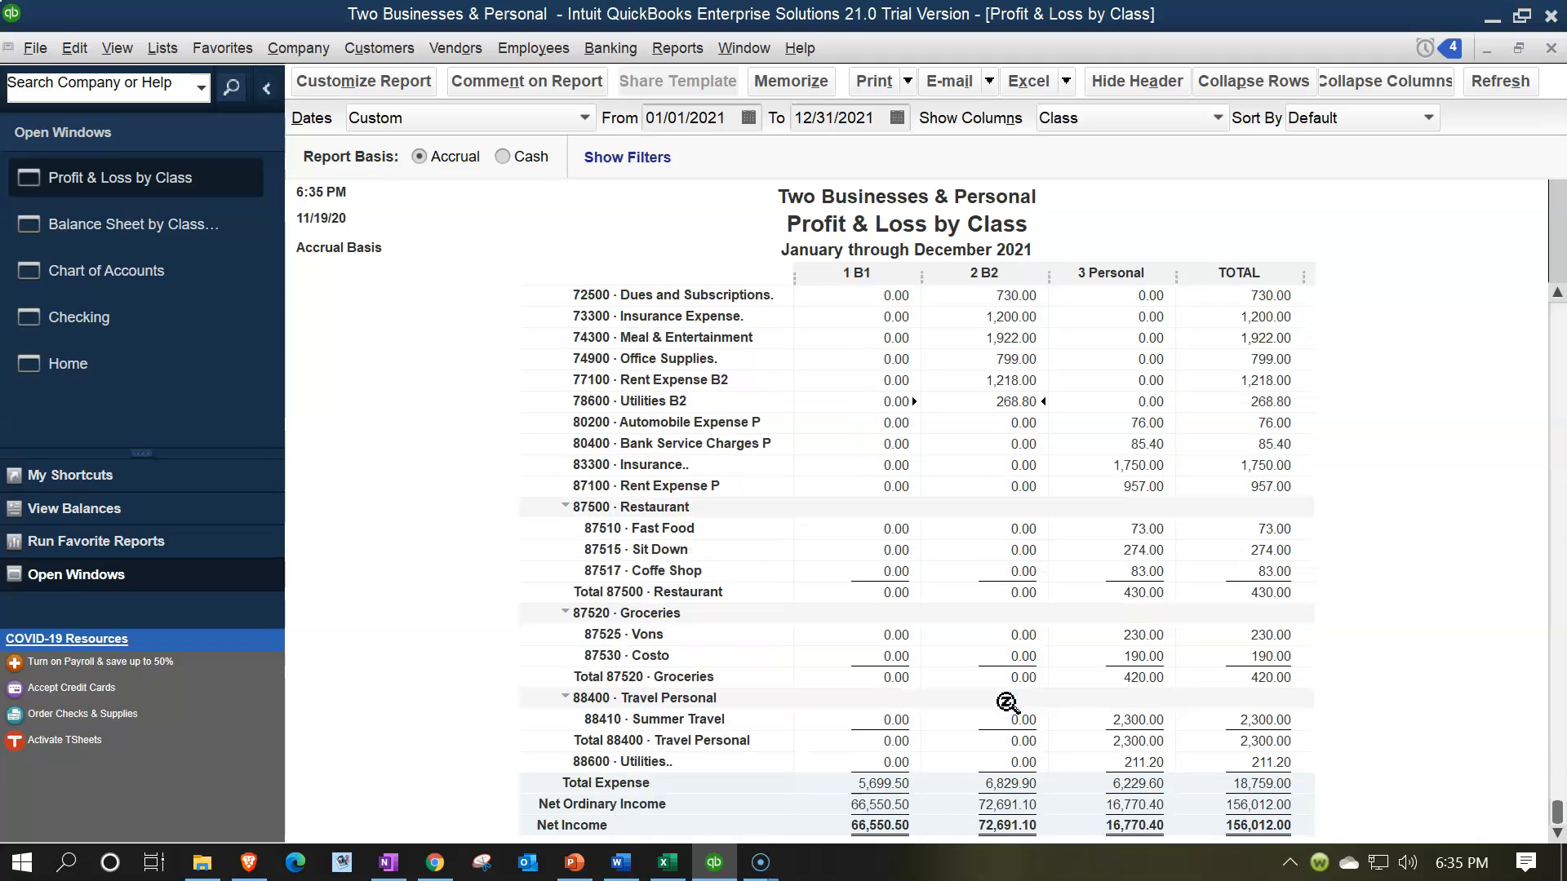
{"action": "scroll", "coordinate": [1357, 630], "scroll_direction": "up", "scroll_amount": 7}
{"action": "left_click", "coordinate": [1358, 629]}
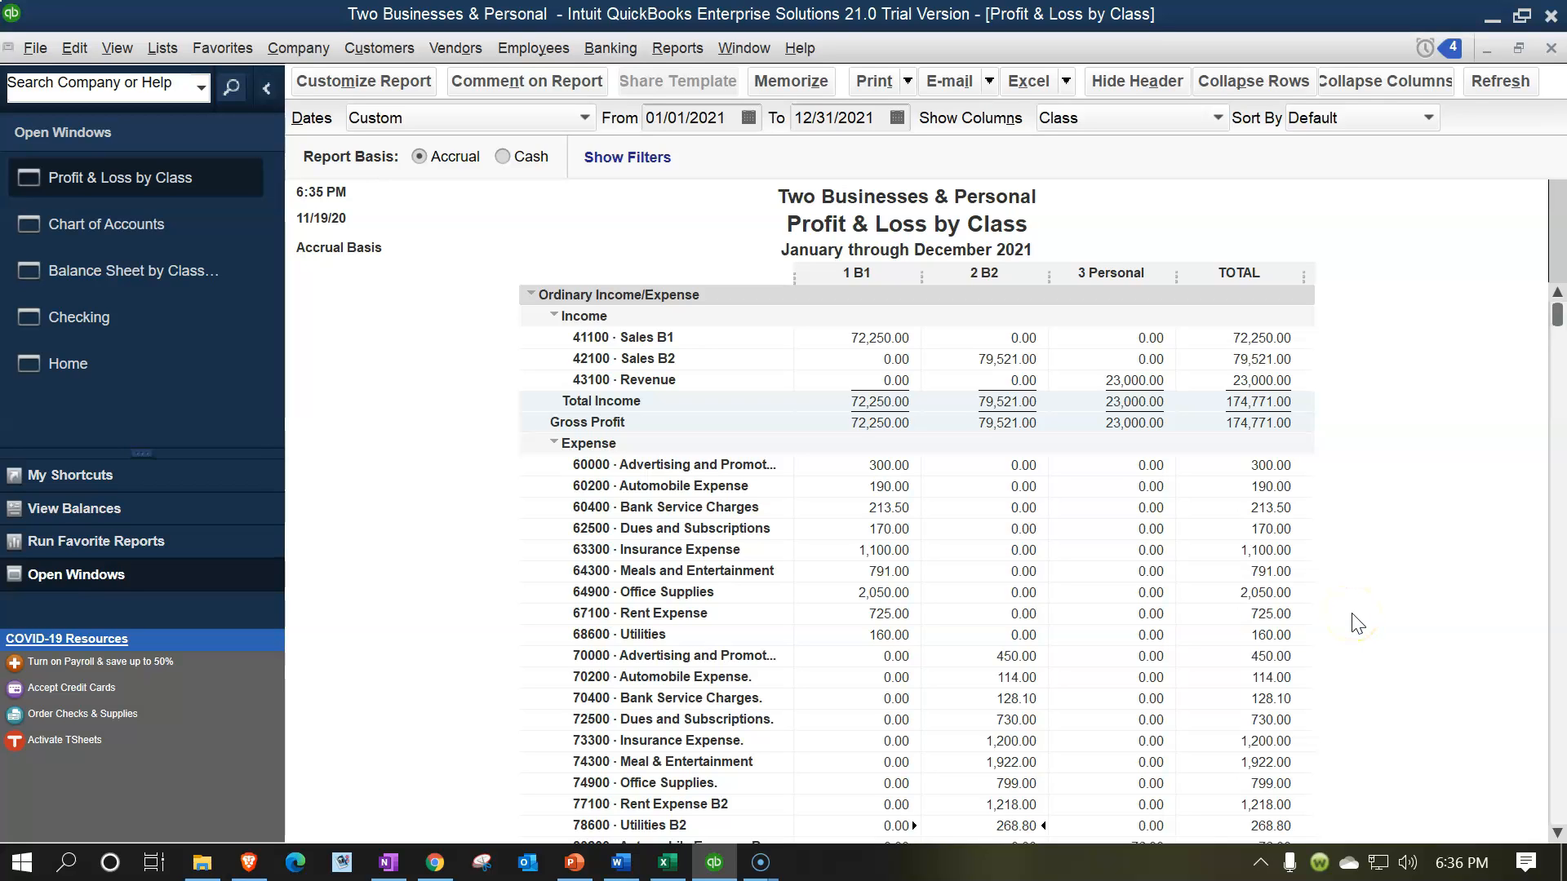
- Switch to the open Balance Sheet by Class report
{"action": "left_click", "coordinate": [1343, 602]}
{"action": "left_click", "coordinate": [173, 288]}
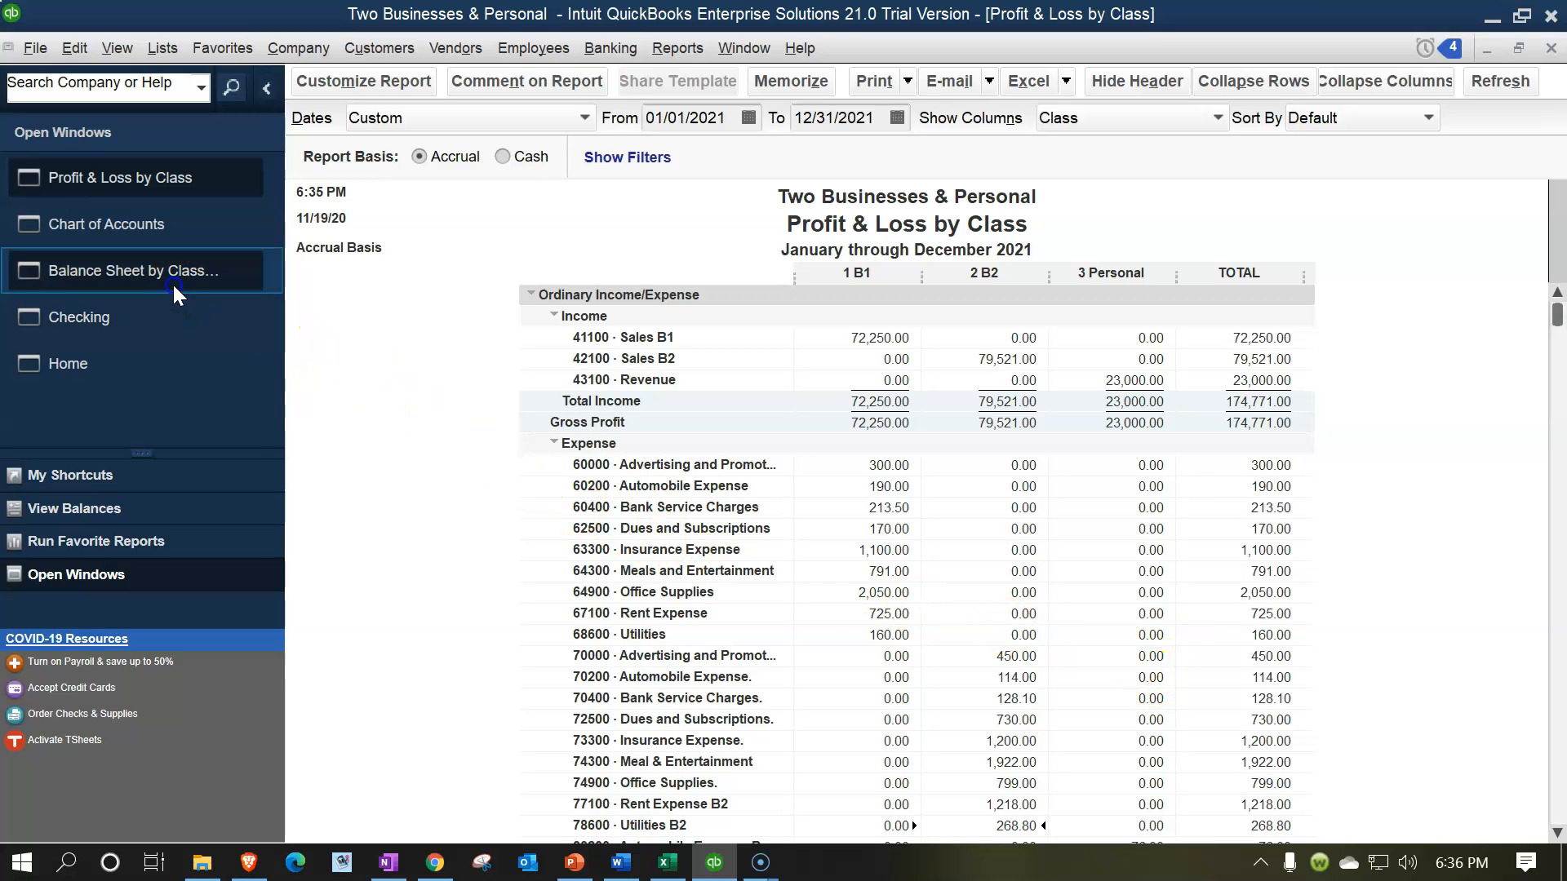